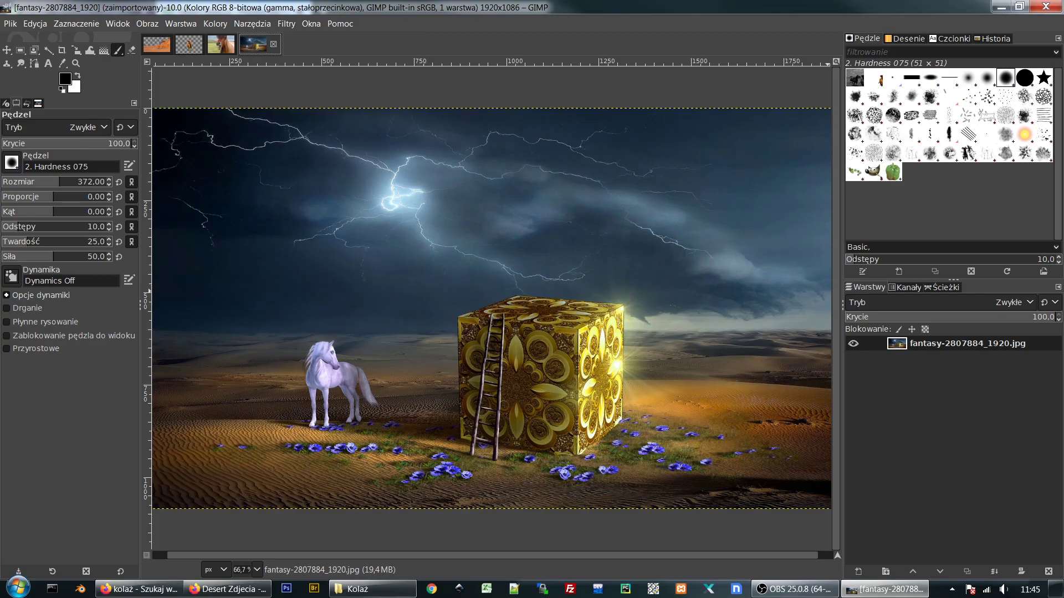
Step: Switch to Firefox and open the Sahara rock formation photo with the dry grass clump from the Pixabay desert results
click(244, 589)
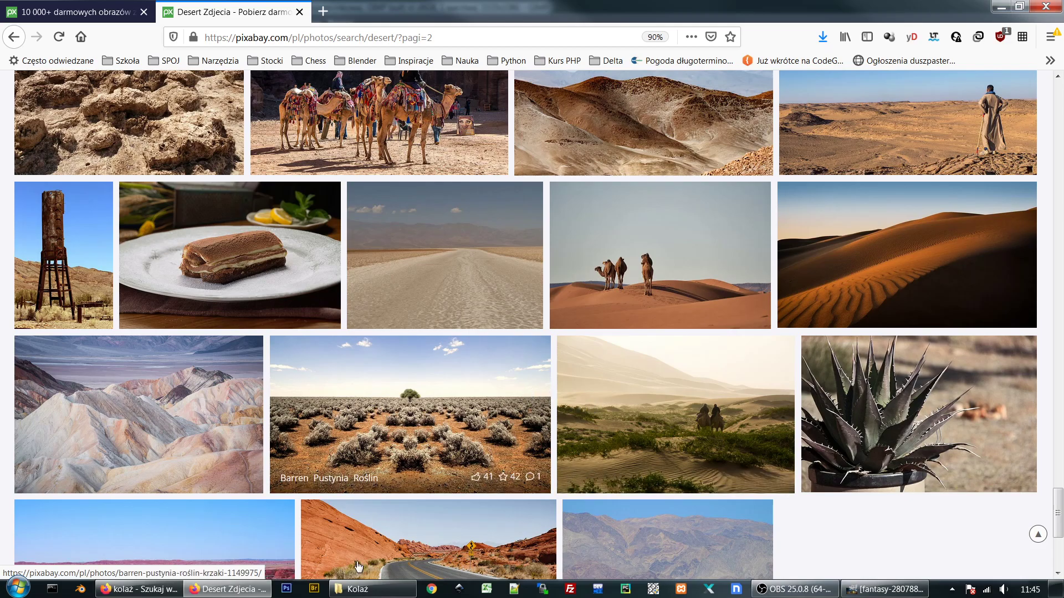
click(366, 589)
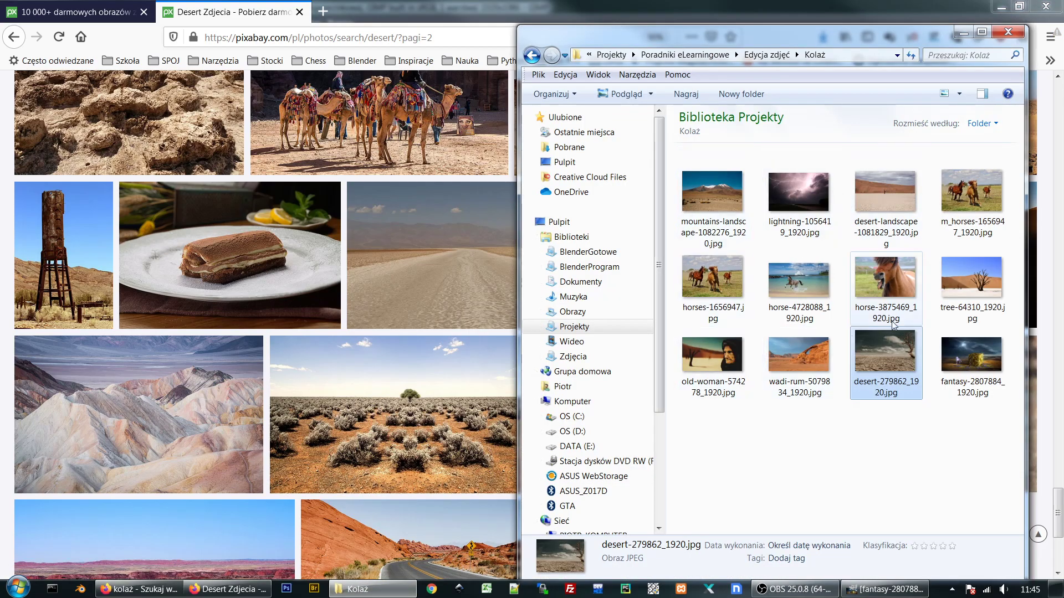
click(962, 33)
scroll(499, 272, up, 10)
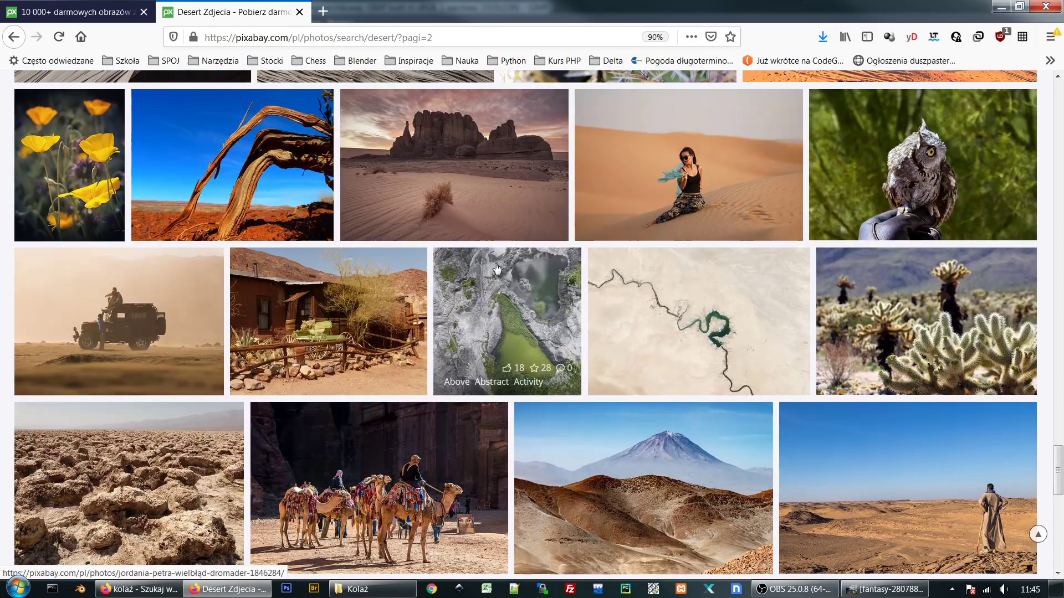
scroll(496, 269, down, 5)
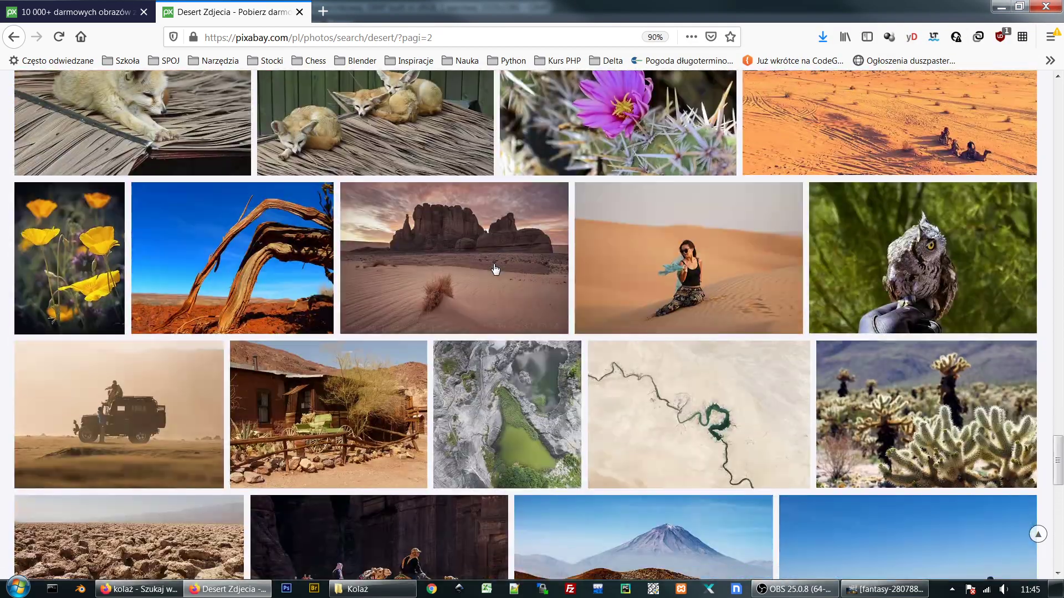
click(448, 248)
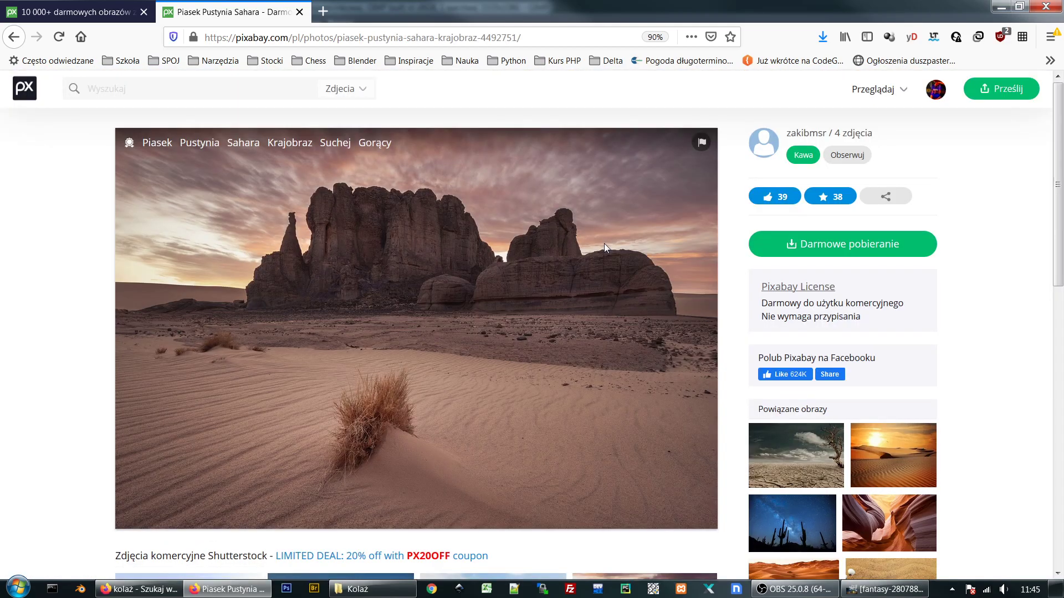
Step: Download the desert rock photo at 1920×1280 and save it as sand-4492751_1920.jpg in the Kolaż folder
click(852, 246)
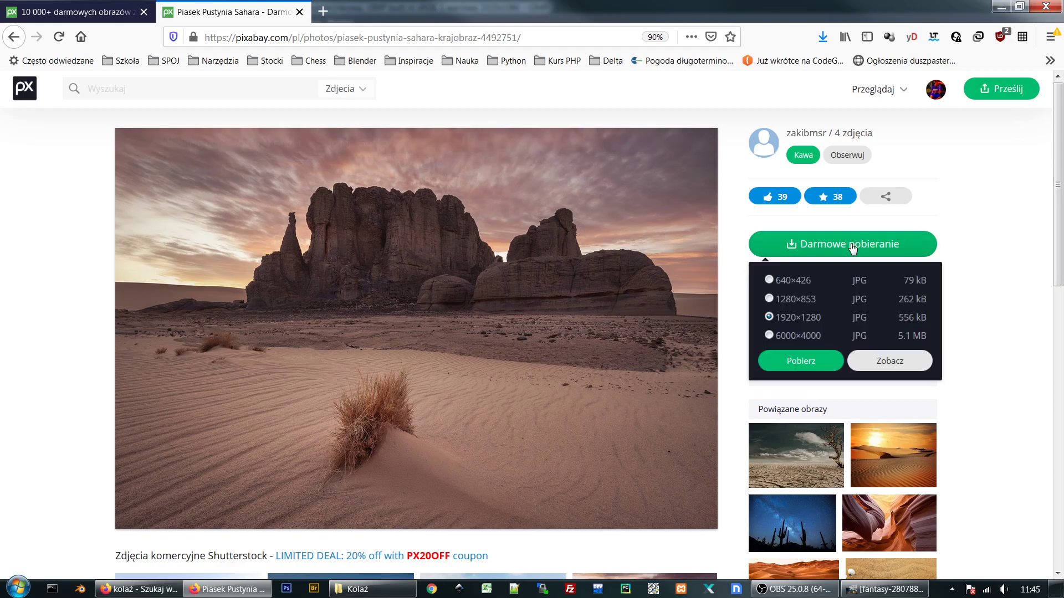
click(801, 361)
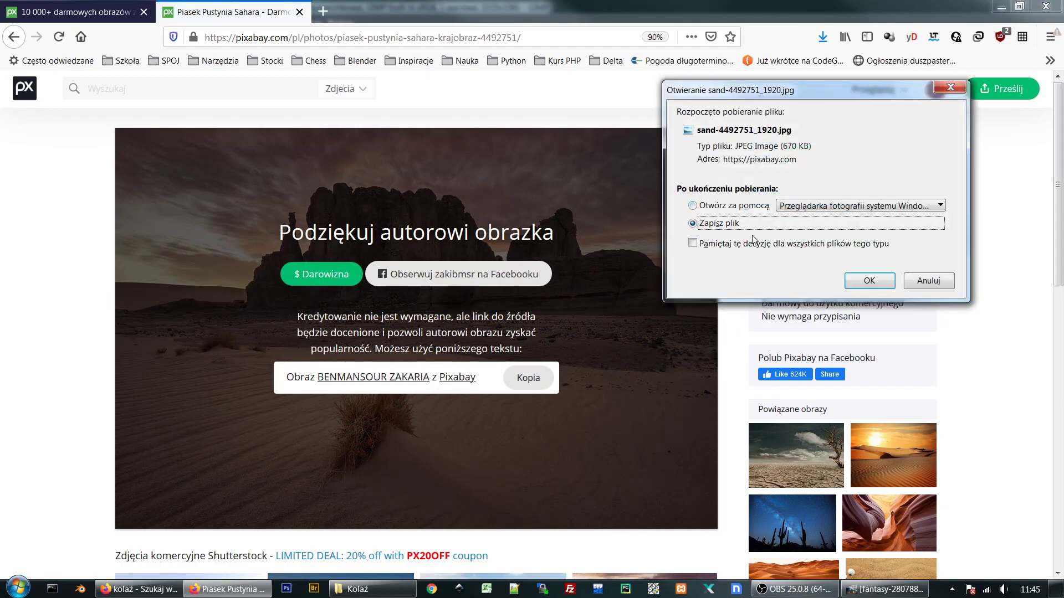
click(867, 281)
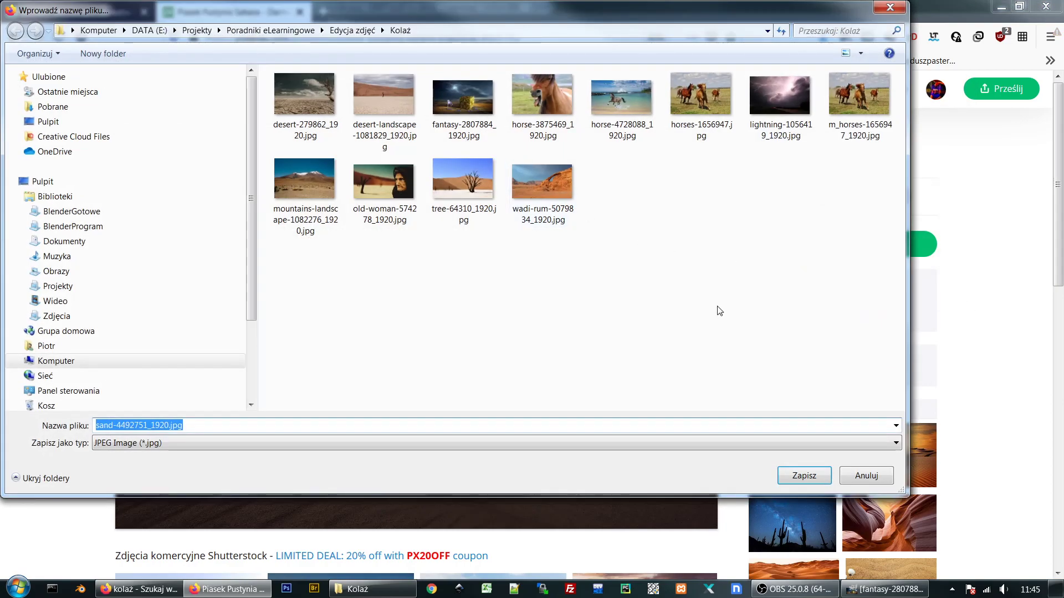
click(802, 477)
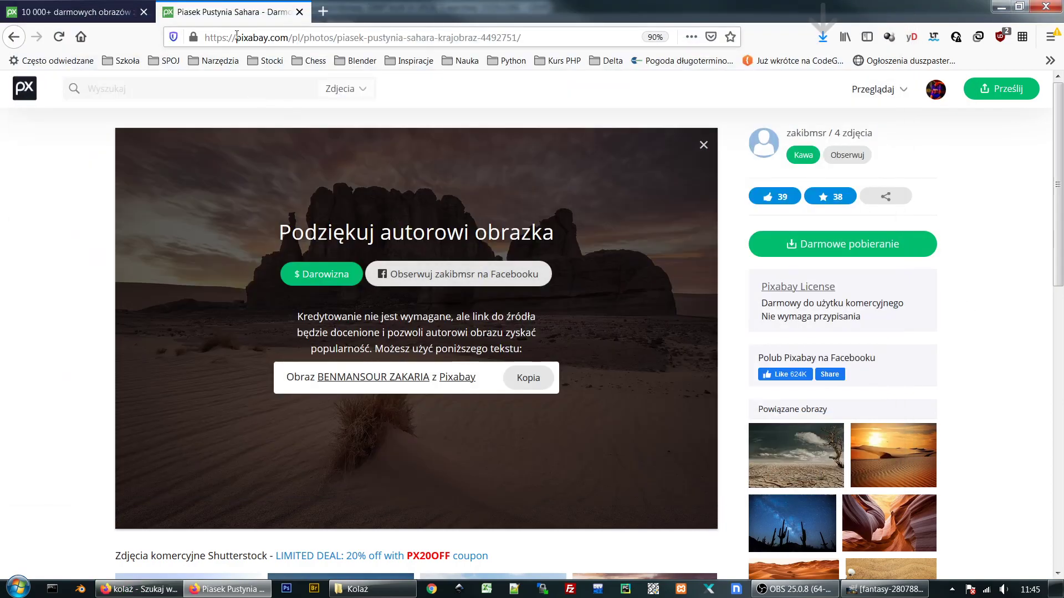
Step: Return to the desert results and search Pixabay photos for "old car"
click(15, 37)
scroll(379, 179, up, 10)
scroll(381, 184, up, 10)
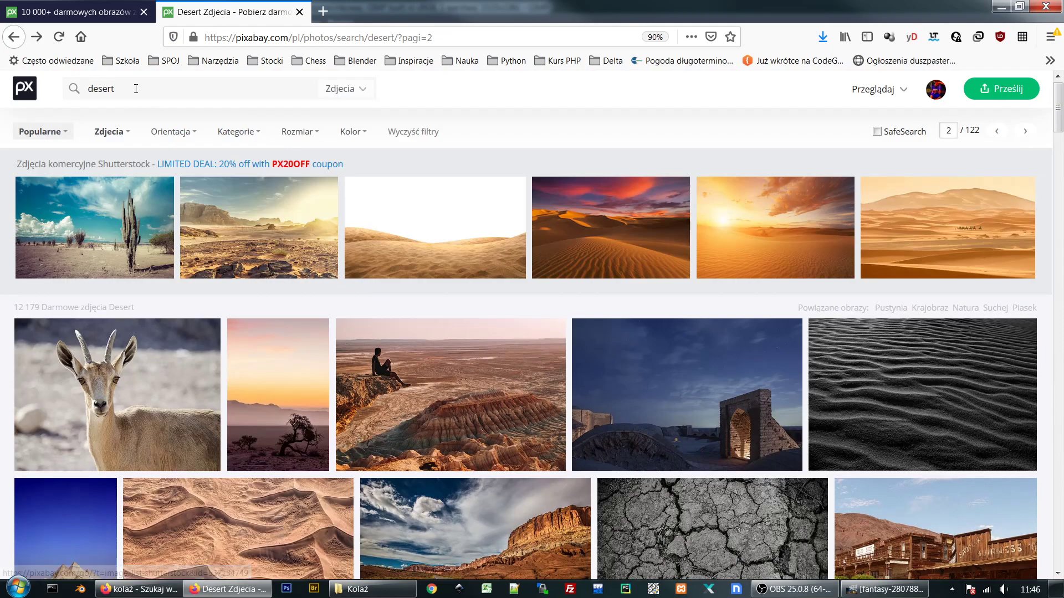
drag(136, 89, 48, 92)
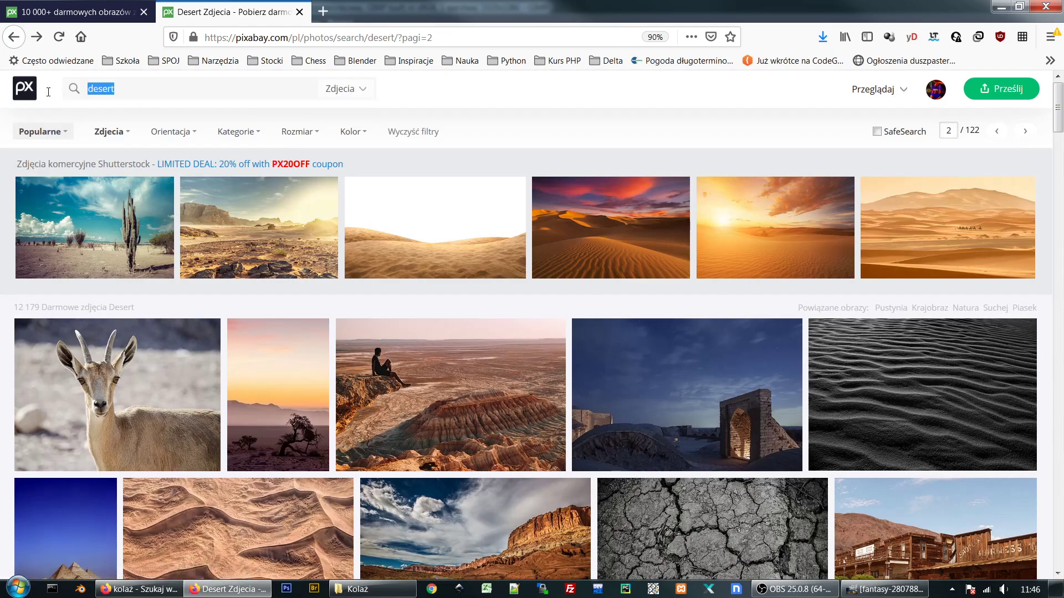
text(old car\)
key(BackSpace)
key(Return)
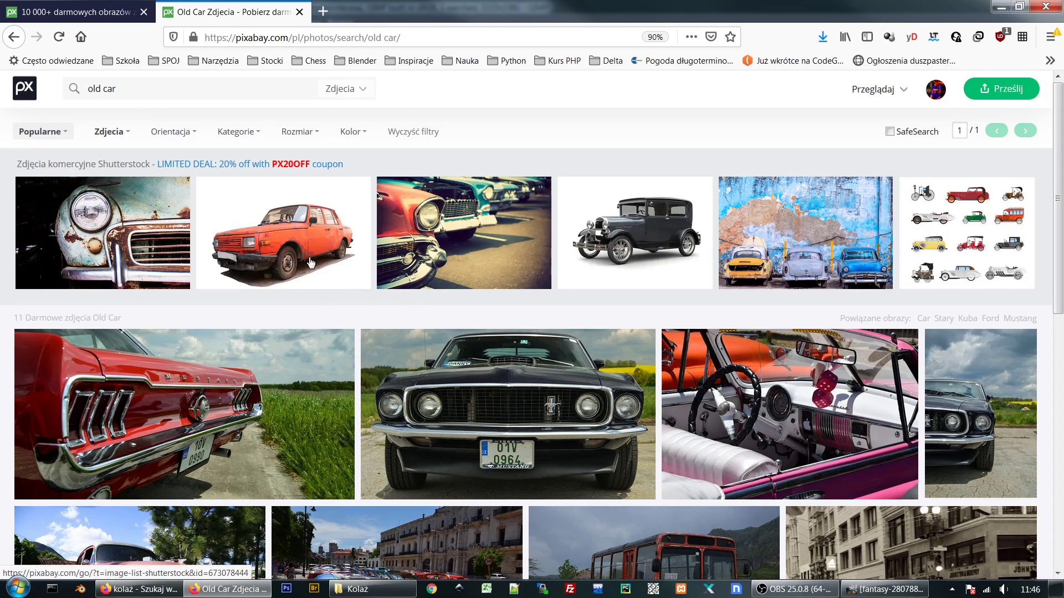
Step: Look through the free old car photos for one suited to the collage
scroll(371, 266, down, 2)
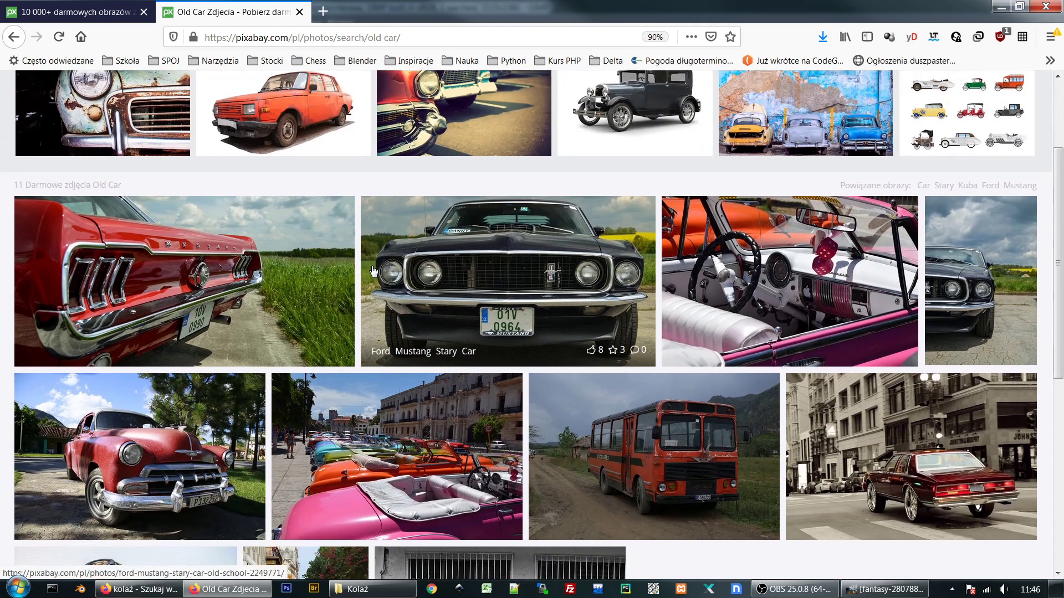
scroll(557, 302, down, 2)
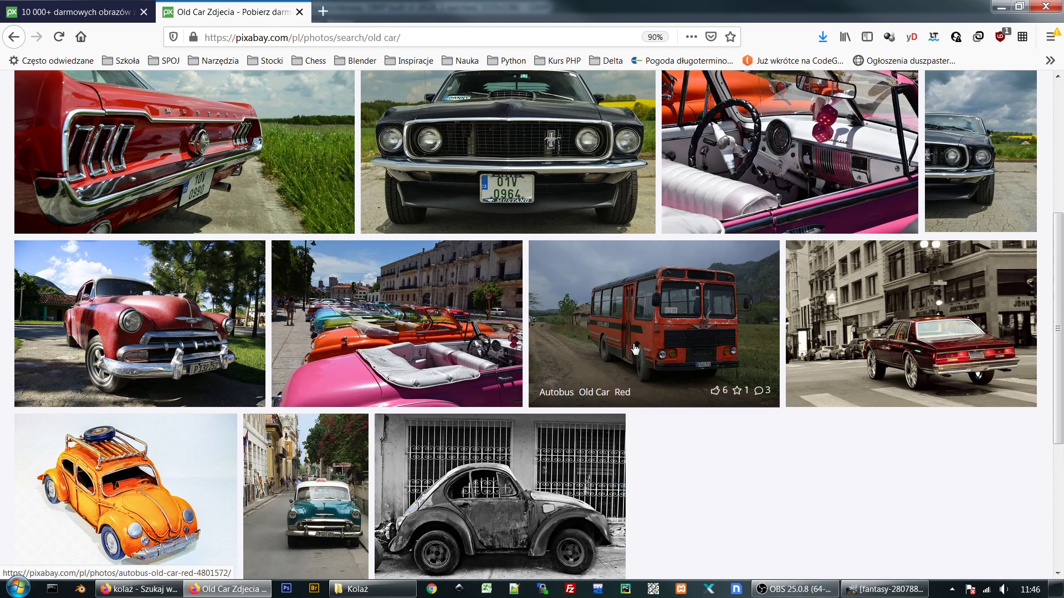
scroll(597, 313, up, 4)
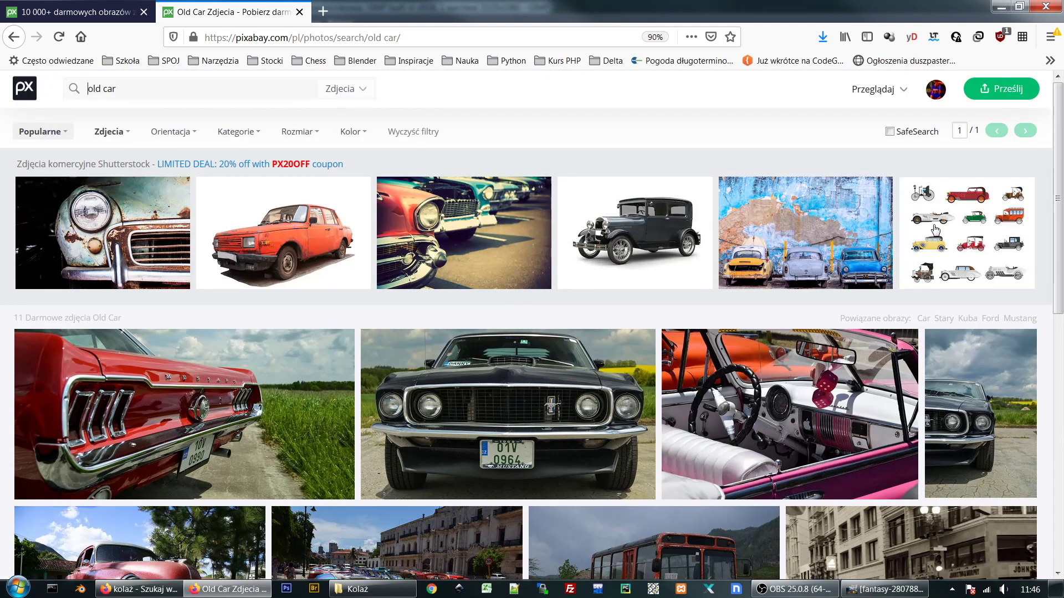
scroll(329, 290, down, 2)
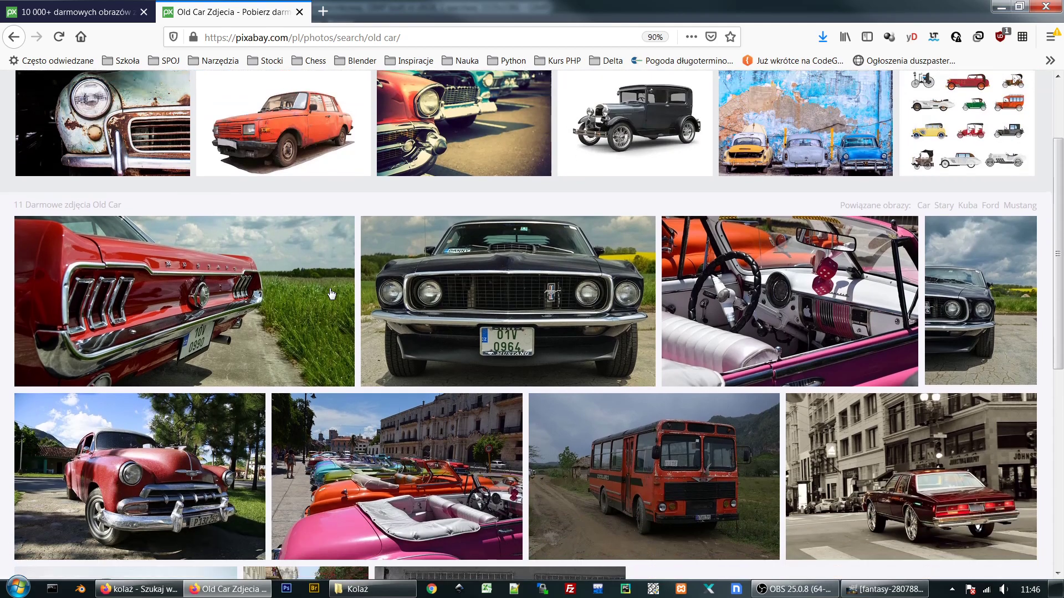
scroll(330, 293, down, 1)
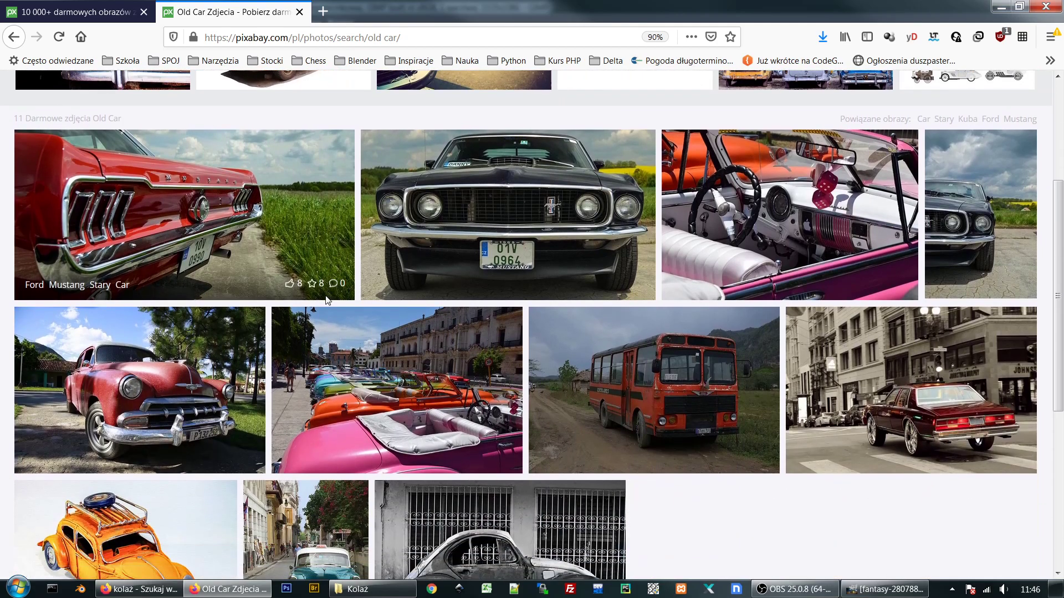
scroll(326, 300, down, 1)
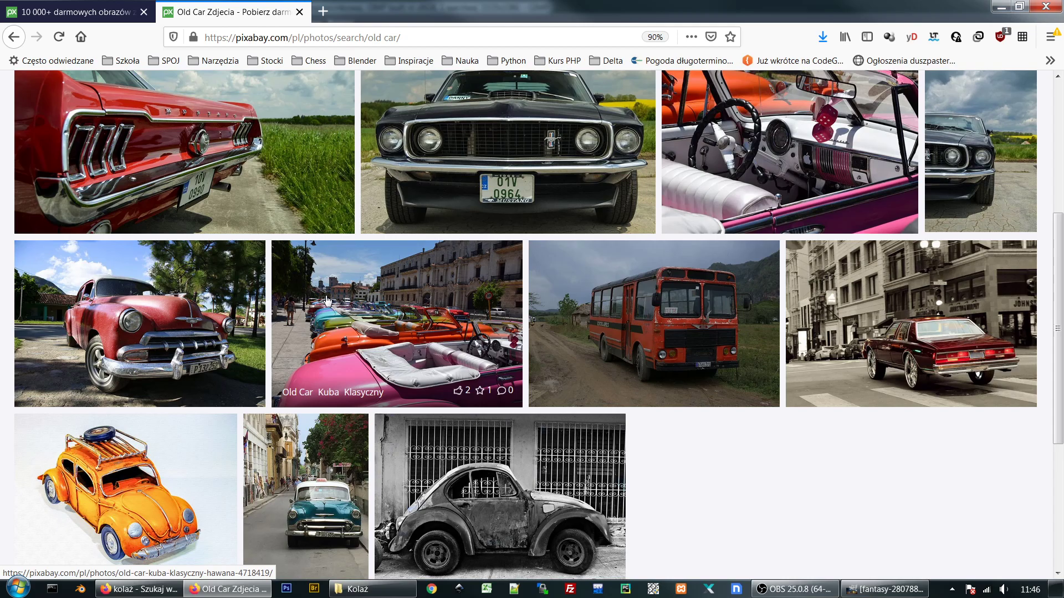
scroll(327, 300, down, 2)
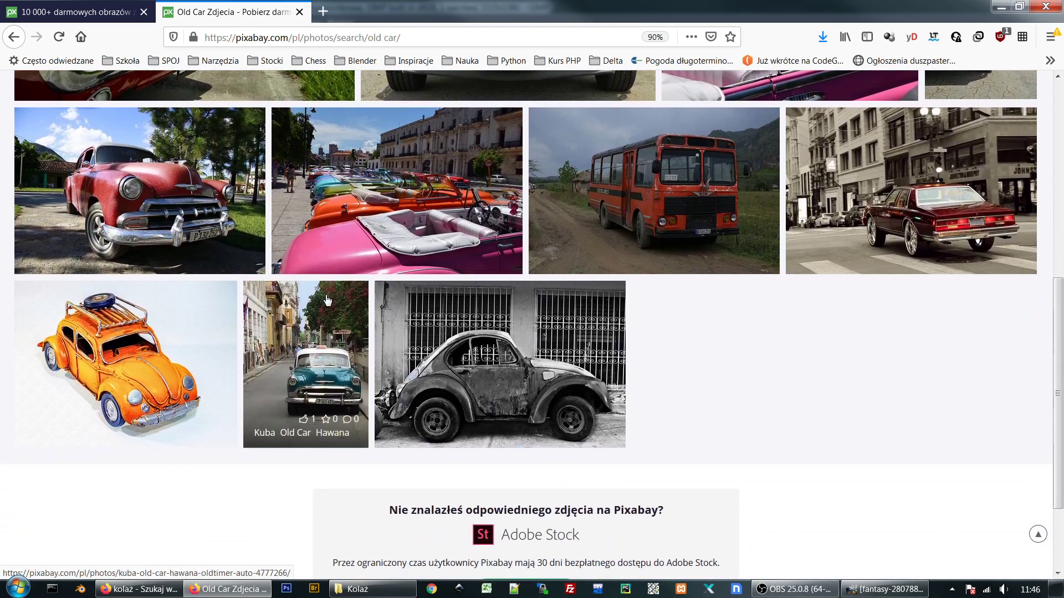
scroll(327, 300, down, 2)
scroll(328, 302, up, 5)
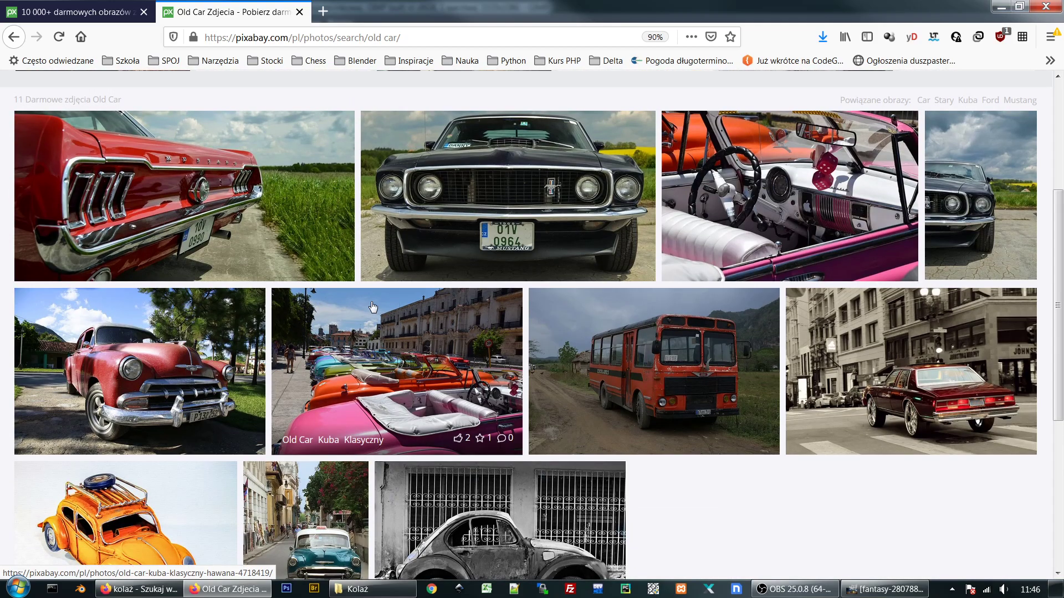
scroll(344, 307, up, 1)
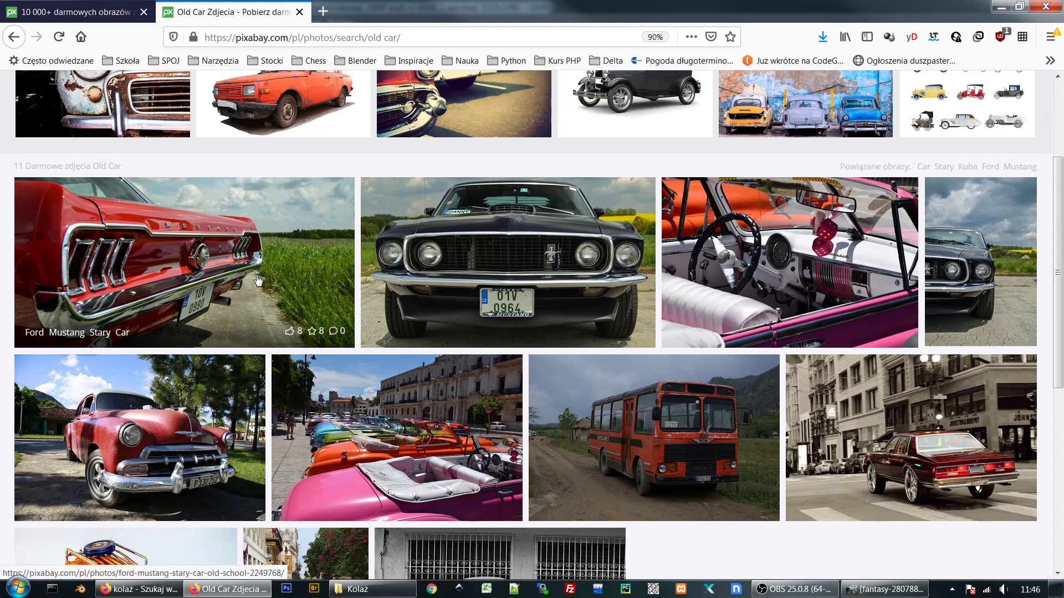
Step: Download the red Ford Mustang rear-view photo at 1920×964 and save it as ford-2249768_1920.jpg in the Kolaż folder
click(173, 282)
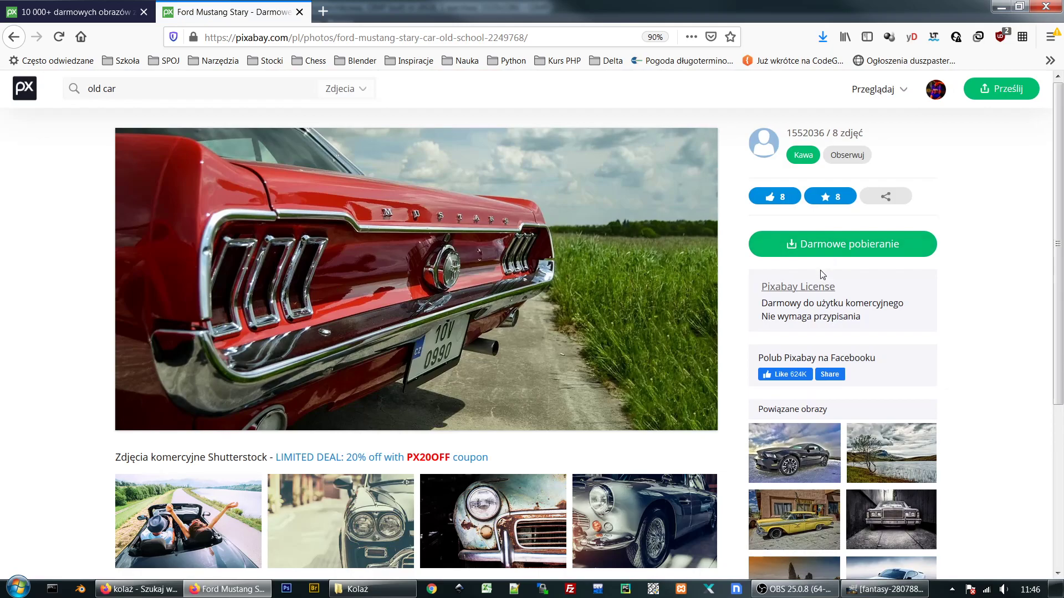
click(825, 253)
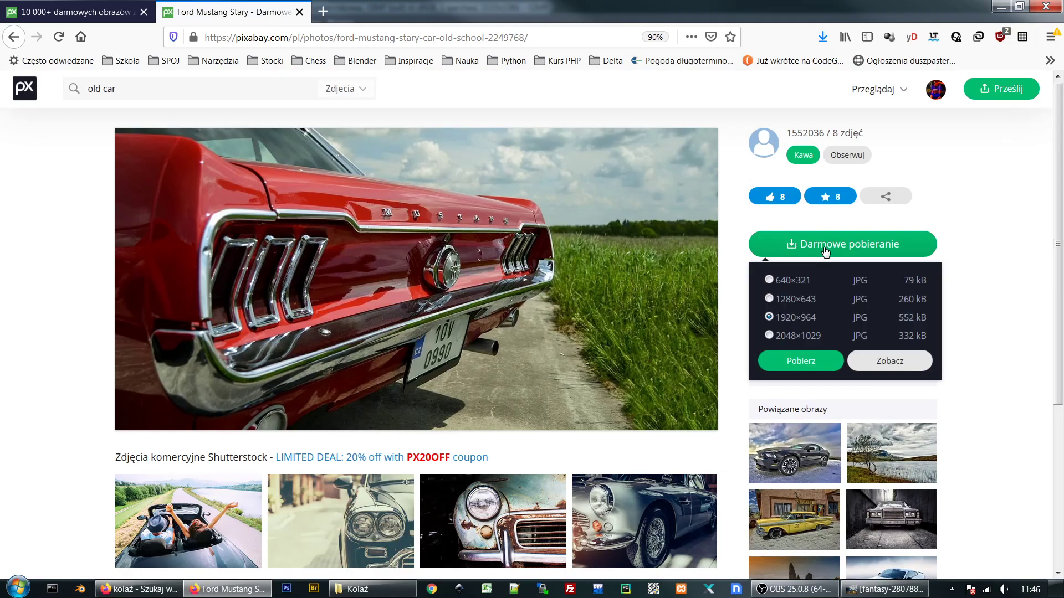
click(802, 362)
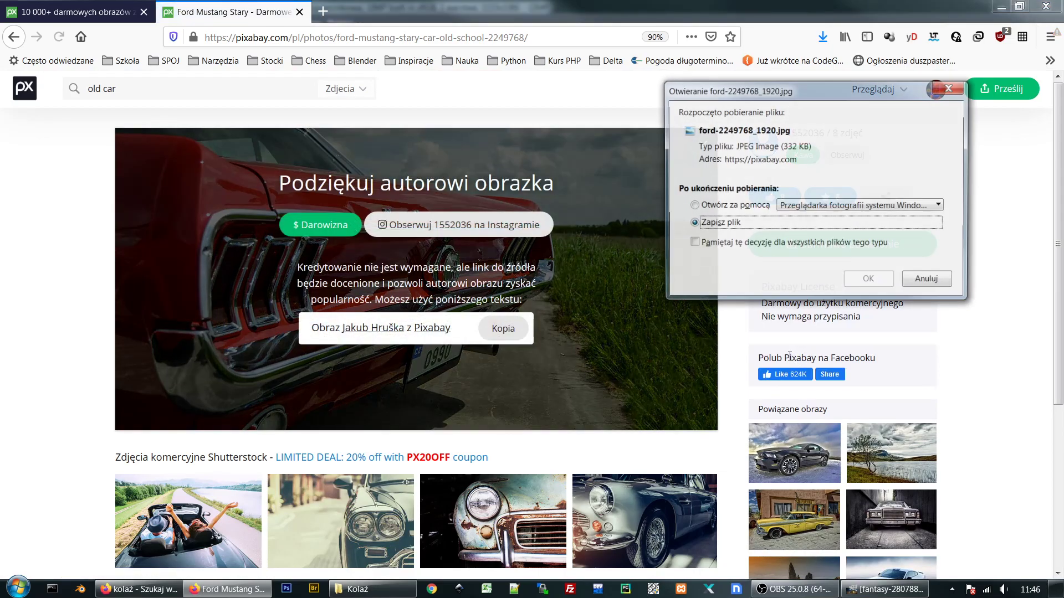
click(868, 284)
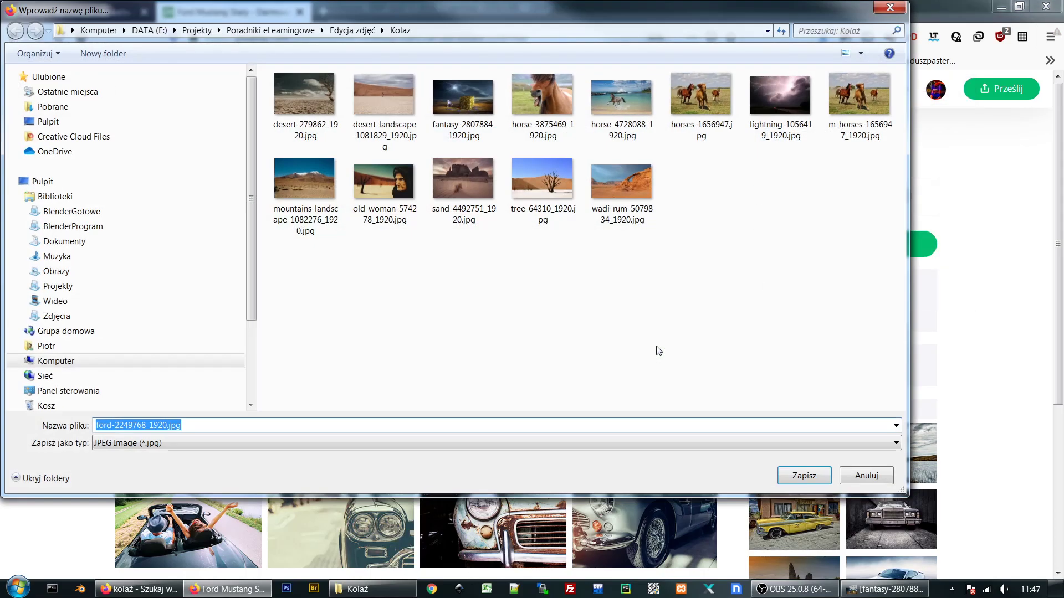
click(796, 475)
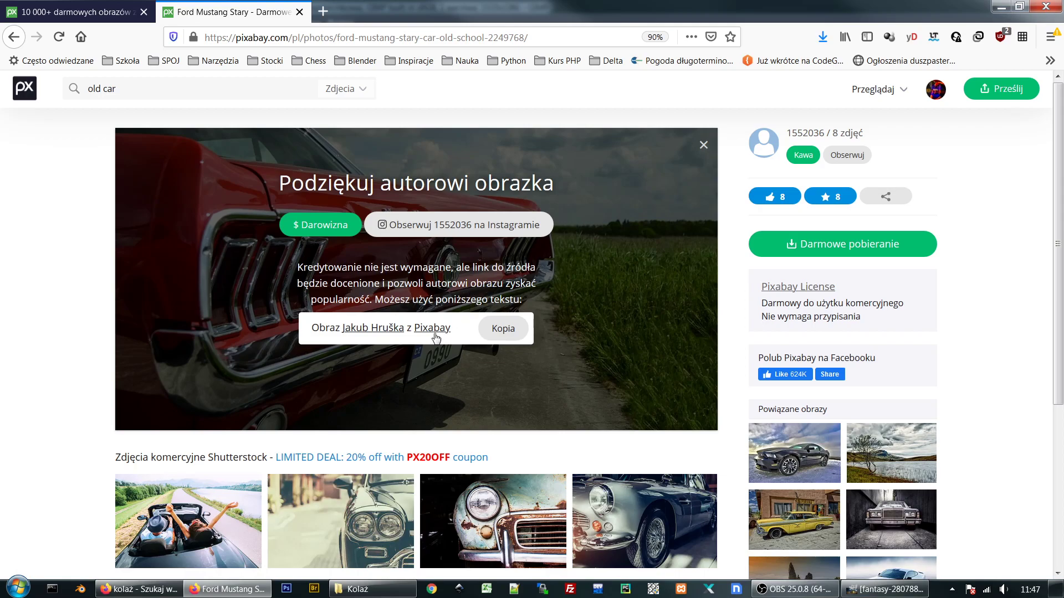
Step: Search Pixabay photos for "old buildings" and look over the results
drag(125, 89, 60, 87)
text(old buildings)
key(Return)
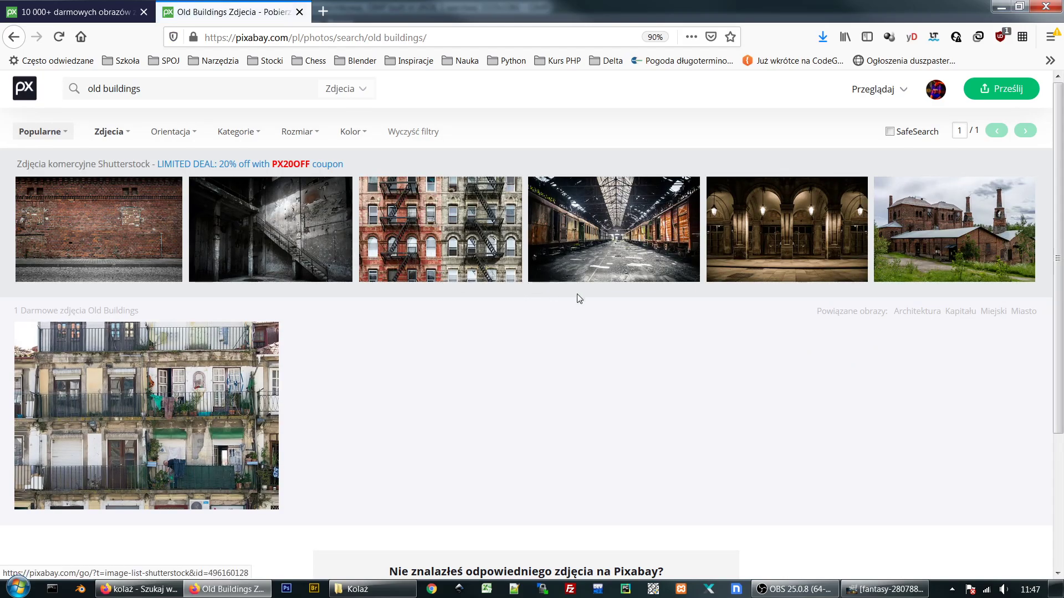
scroll(704, 302, down, 2)
scroll(706, 302, up, 2)
Step: Switch to GIMP, open wadi-rum-5079834_1920.jpg from the Kolaż folder as a new image, and compare it with the fantasy image
click(1001, 7)
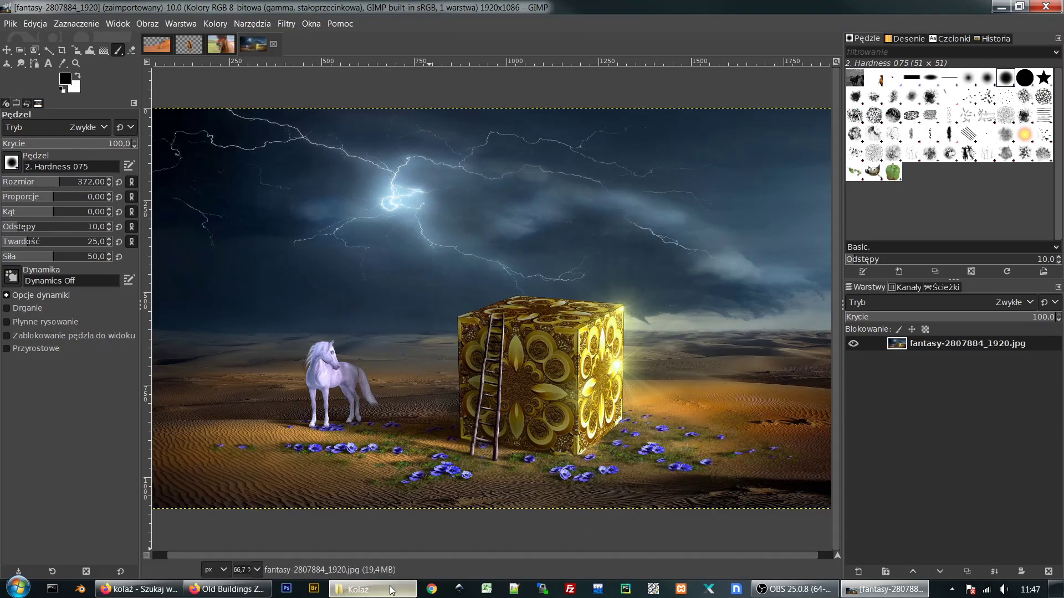
click(368, 589)
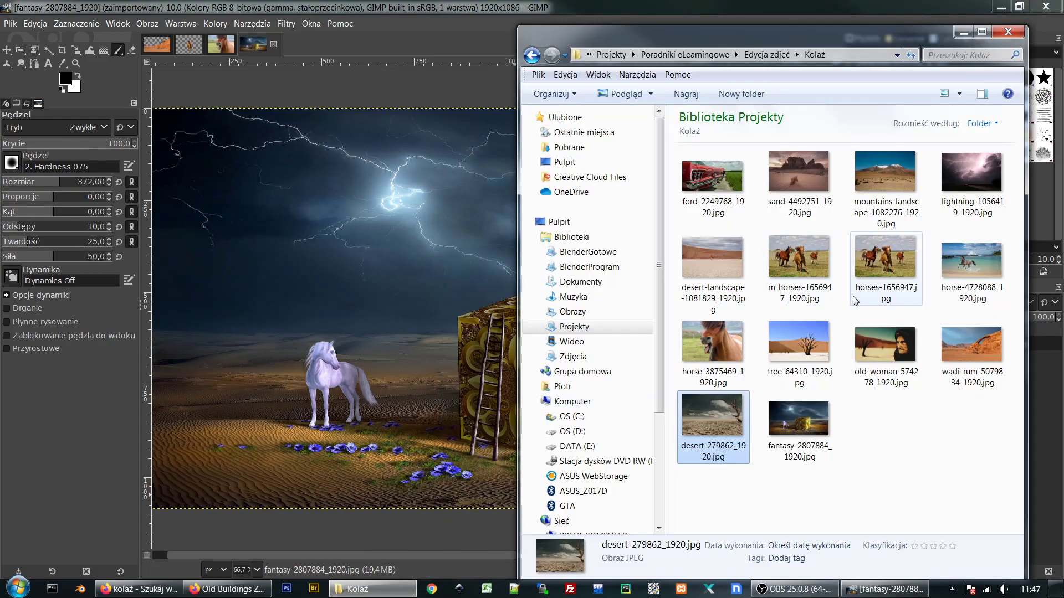
drag(969, 351, 25, 62)
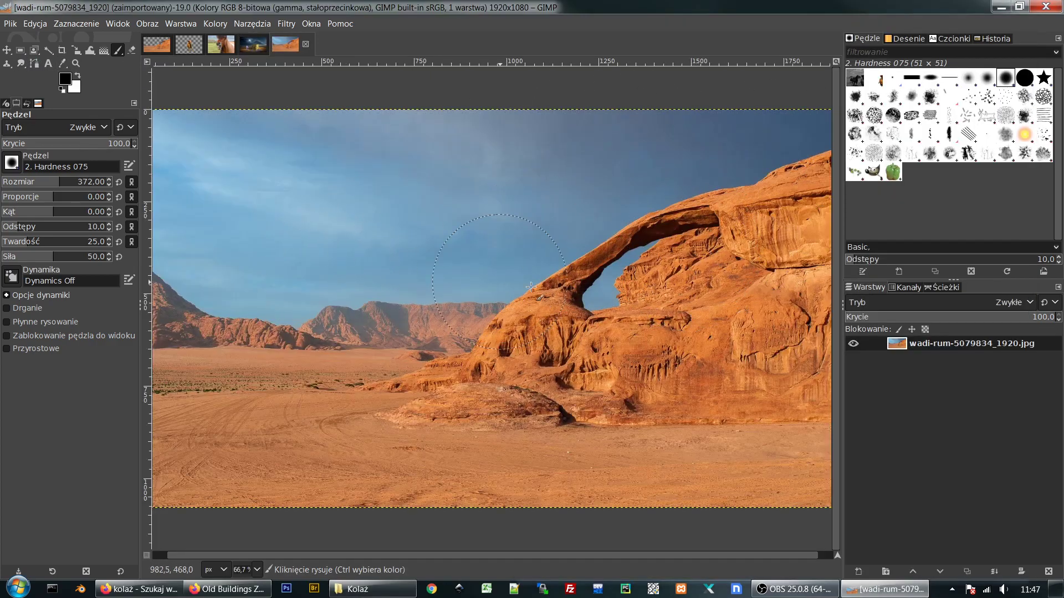
click(253, 46)
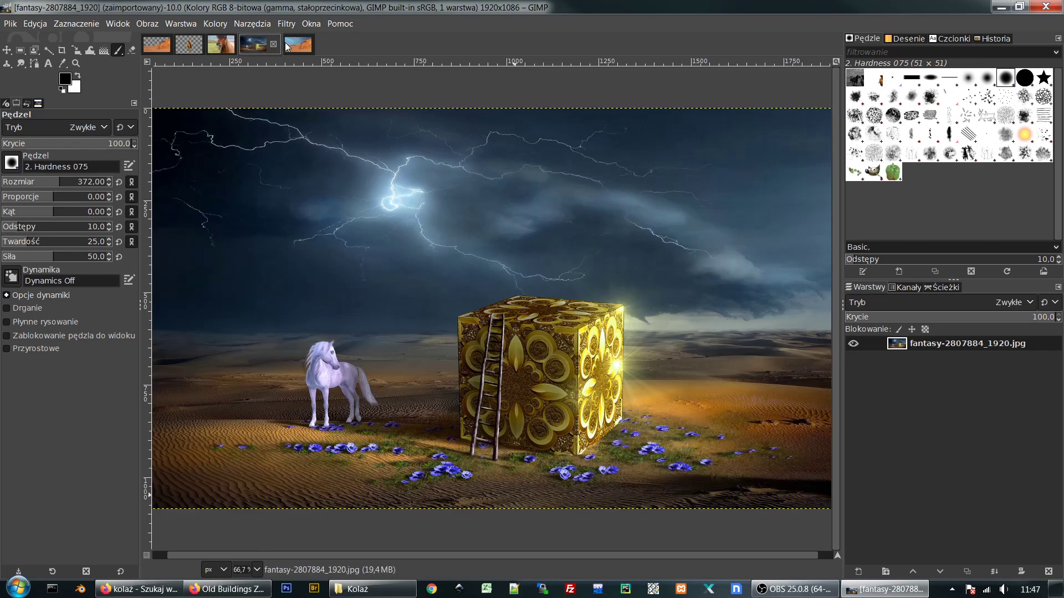
click(297, 44)
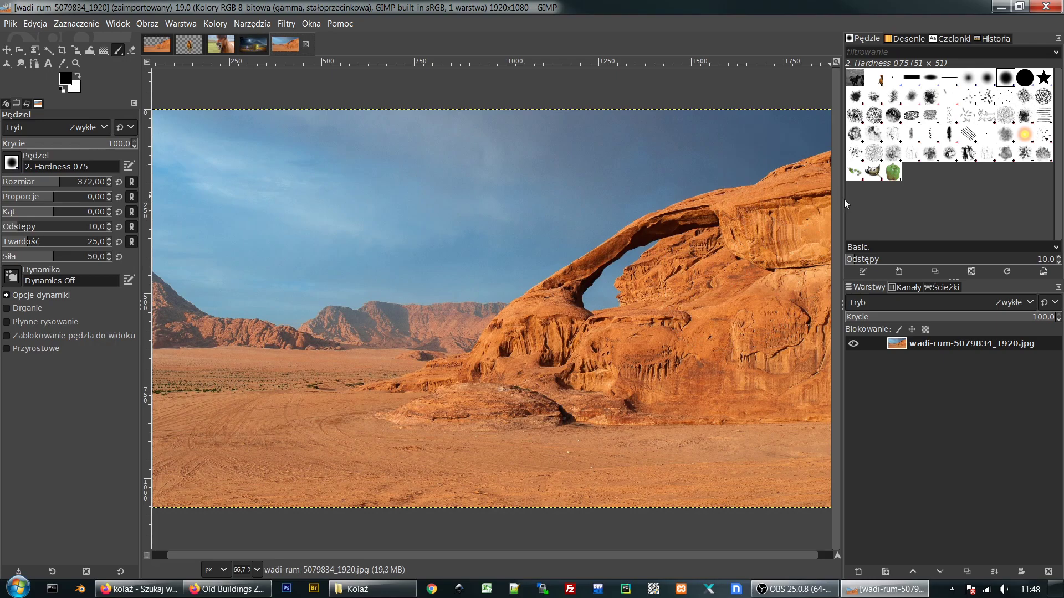
Step: Narrow the brushes and layers dock to enlarge the canvas area, and activate the Fuzzy Select tool for the wadi-rum image
drag(841, 200, 939, 184)
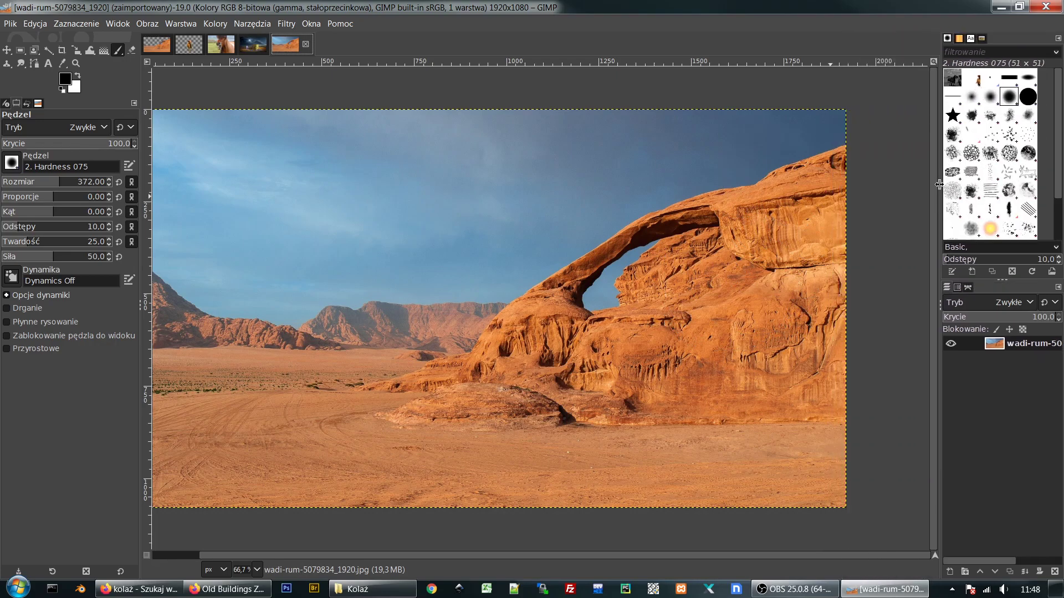
mouse_move(485, 266)
mouse_down()
mouse_move(560, 259)
mouse_move(523, 261)
mouse_move(533, 258)
mouse_up()
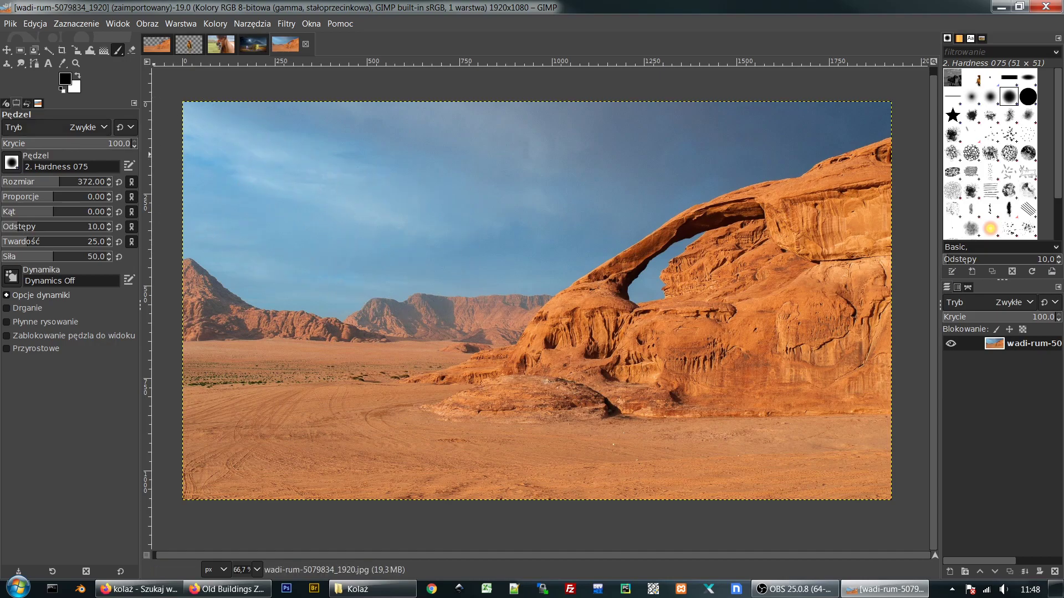
click(47, 50)
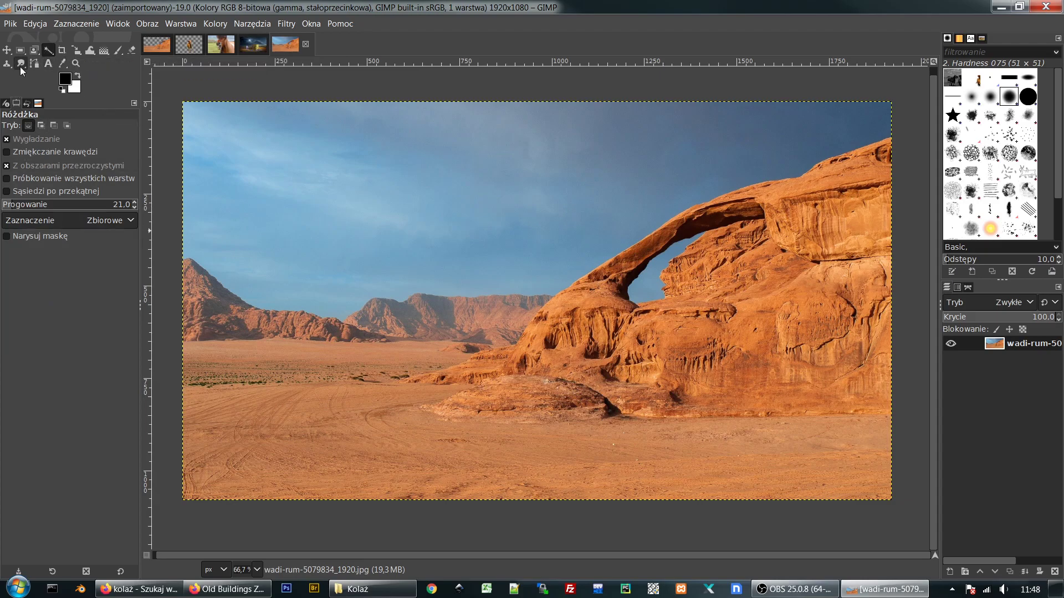
Step: Try a rectangular and an elliptical selection across the sky, then clear the selection and return to the Fuzzy Select tool
click(20, 51)
drag(244, 150, 621, 364)
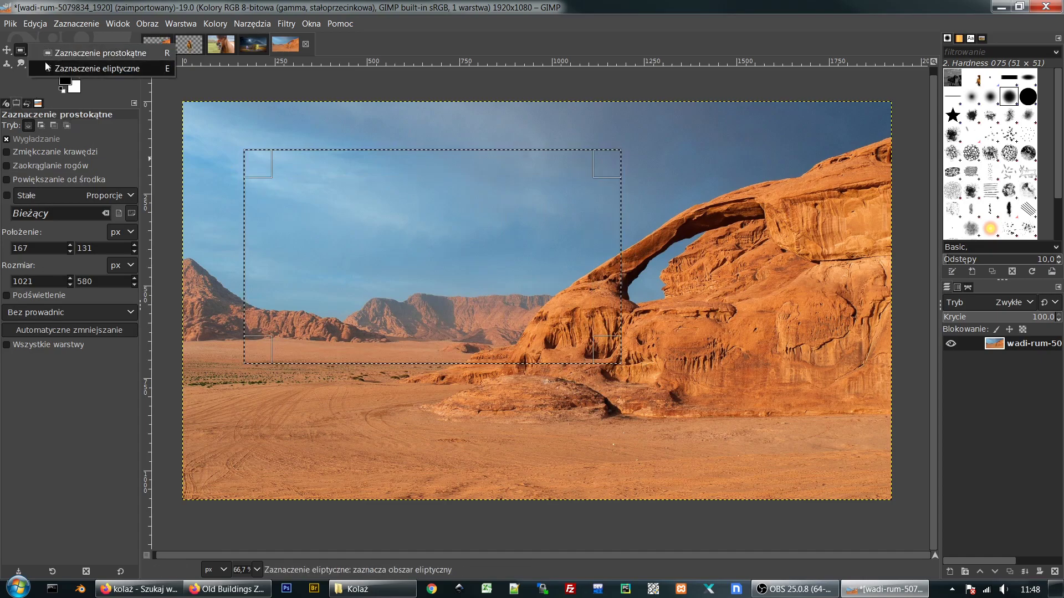
click(97, 68)
drag(268, 128, 556, 293)
click(696, 415)
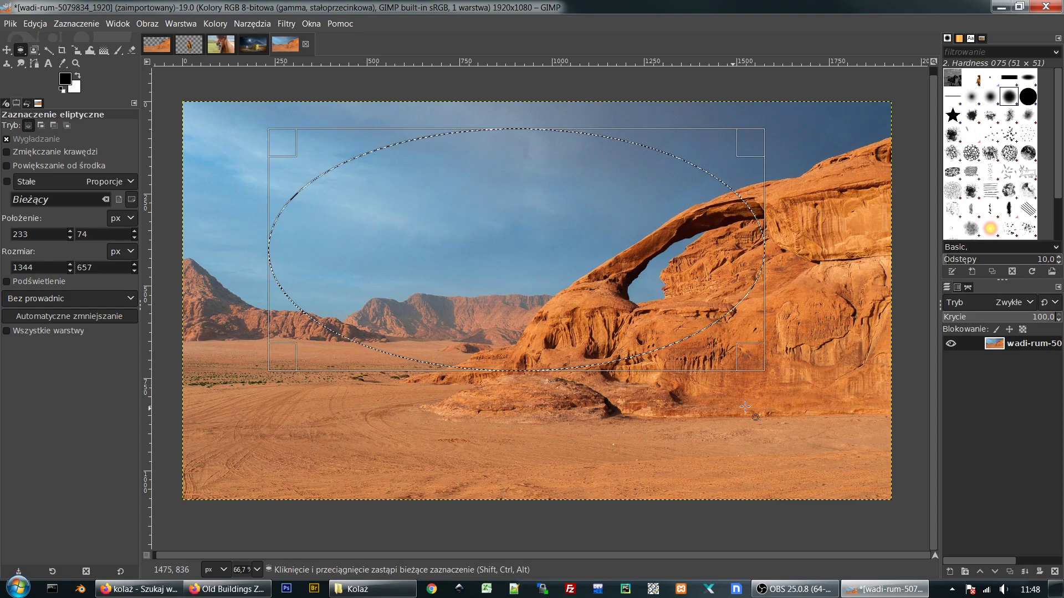
click(49, 51)
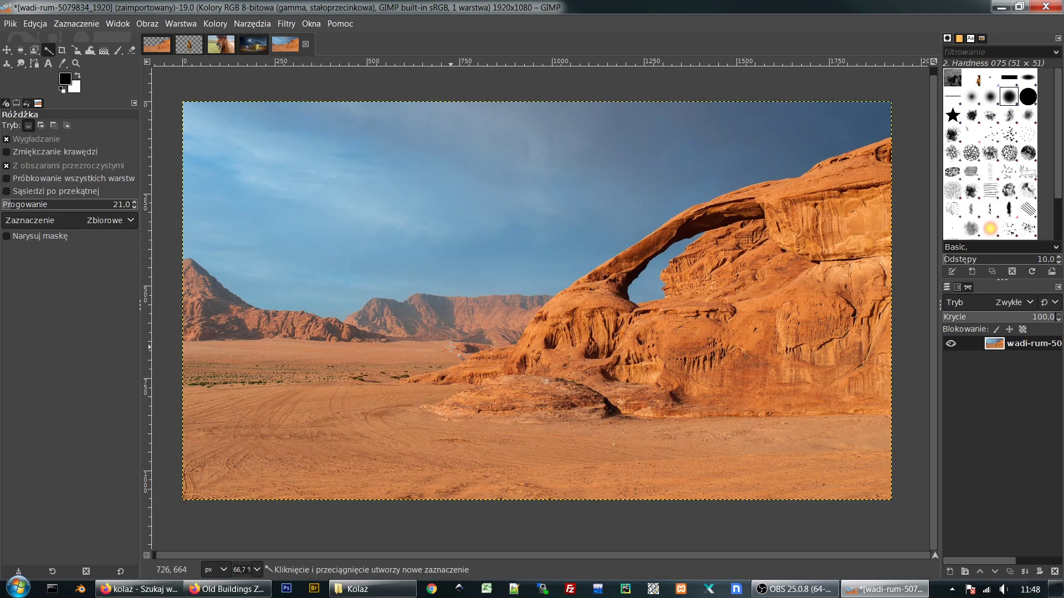
Step: Test Fuzzy Select on the sky with its threshold at 21, 220.1 and 36
click(411, 235)
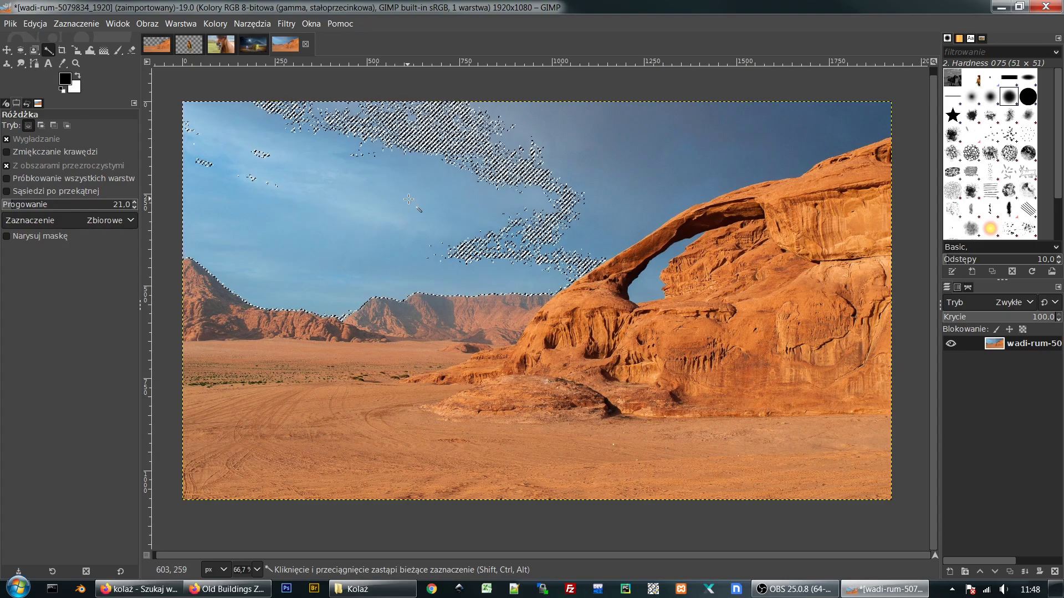
drag(89, 208, 118, 208)
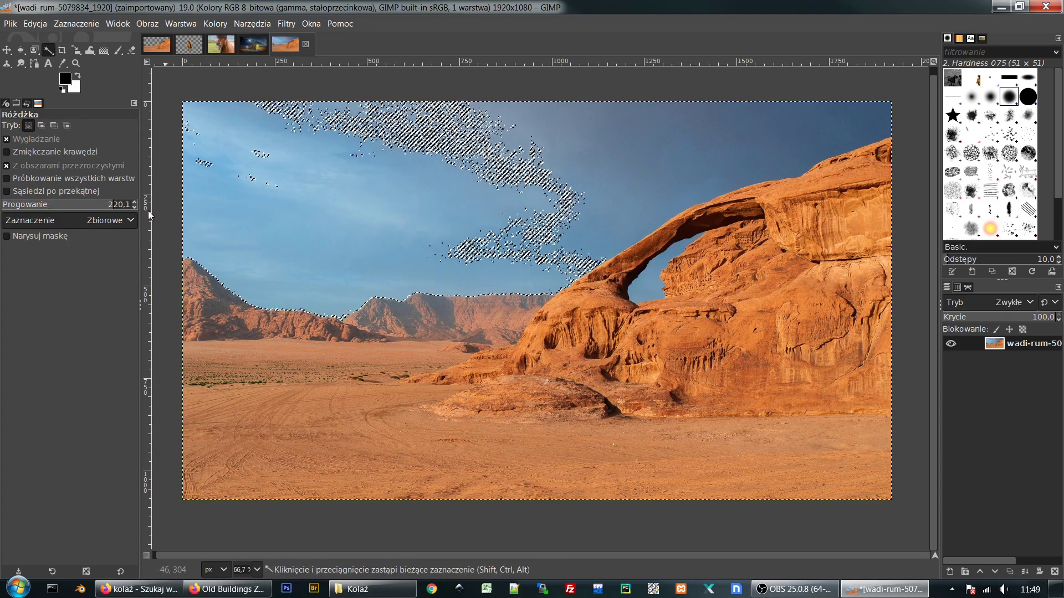
click(648, 176)
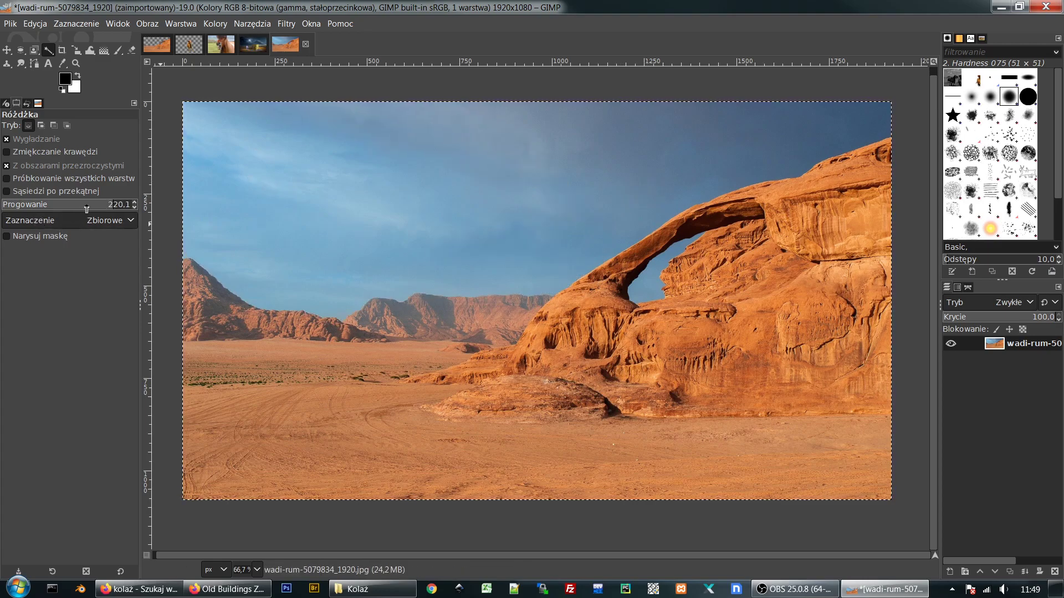
drag(91, 209, 19, 209)
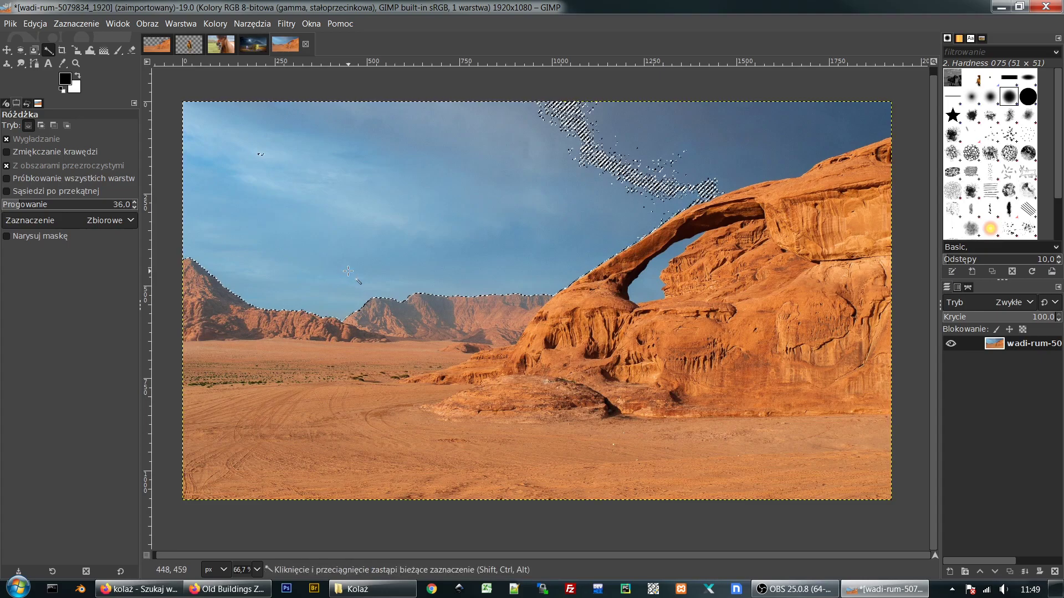
Step: Set the Fuzzy Select threshold to 22.9 and select the whole sky, adding the remaining patches and the opening under the arch
drag(66, 210, 14, 208)
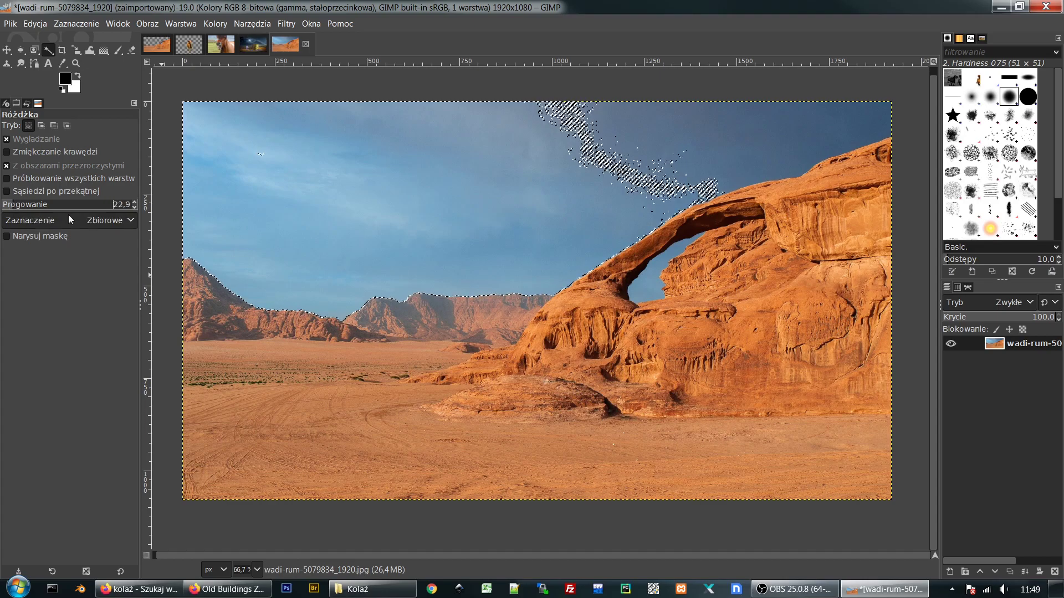
click(551, 111)
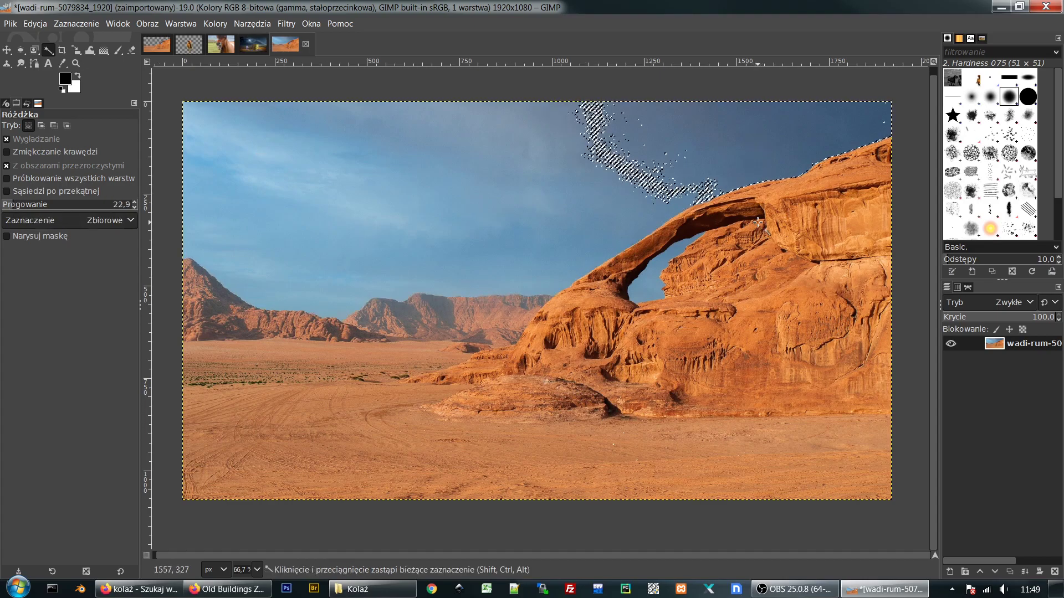
click(488, 205)
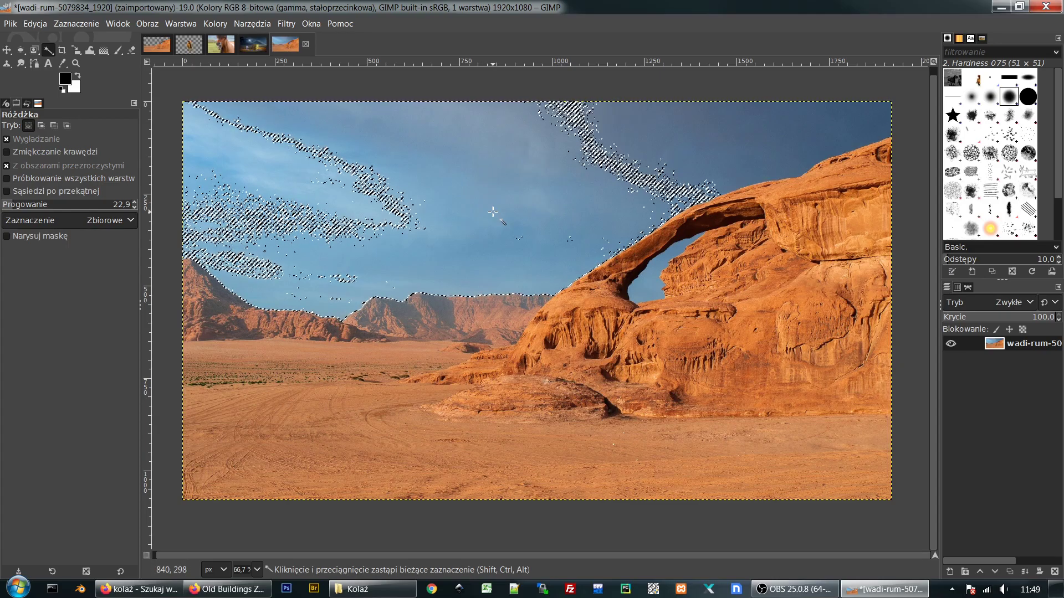
key(shift)
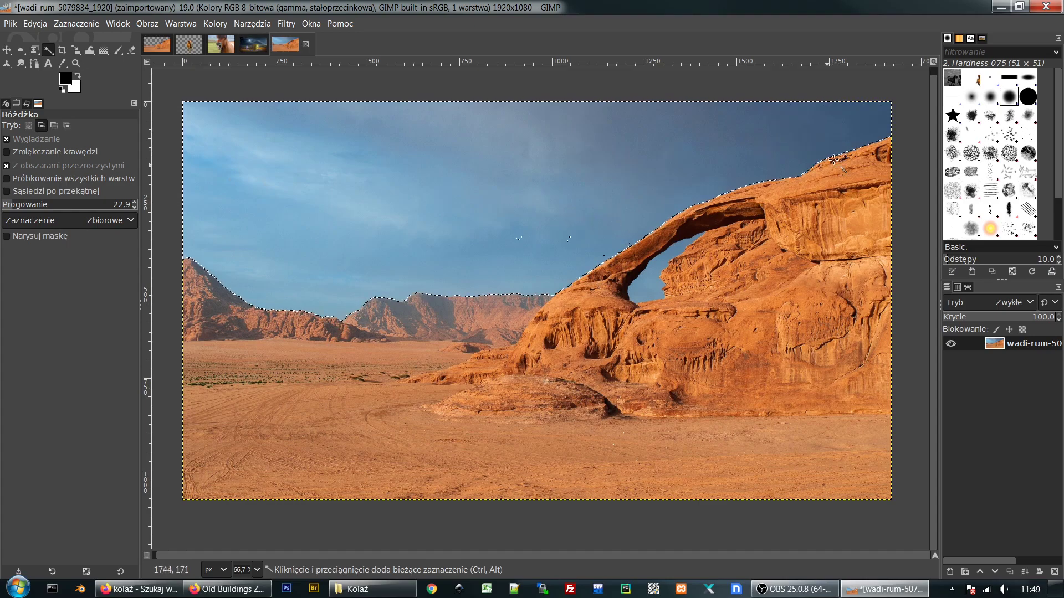
click(564, 241)
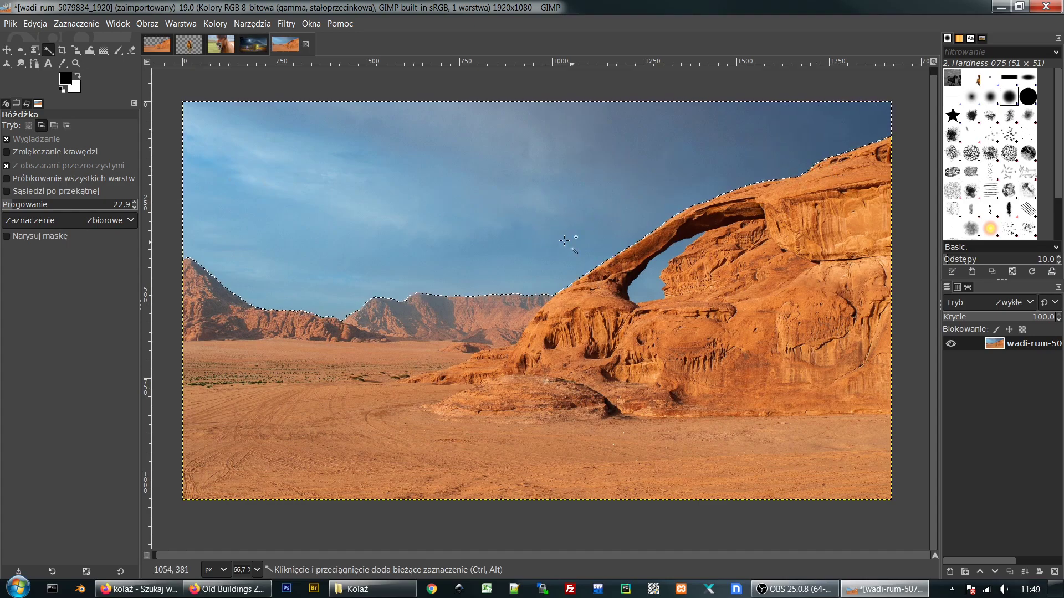
click(645, 283)
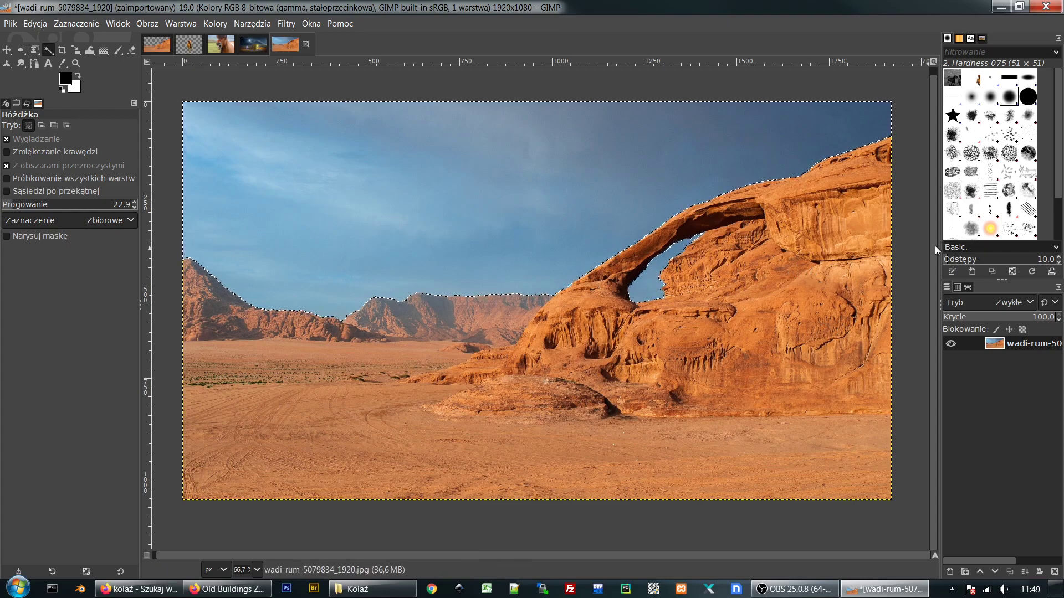
Step: Widen the layers dock and add a white, fully opaque layer mask to the wadi-rum layer
drag(940, 250, 822, 250)
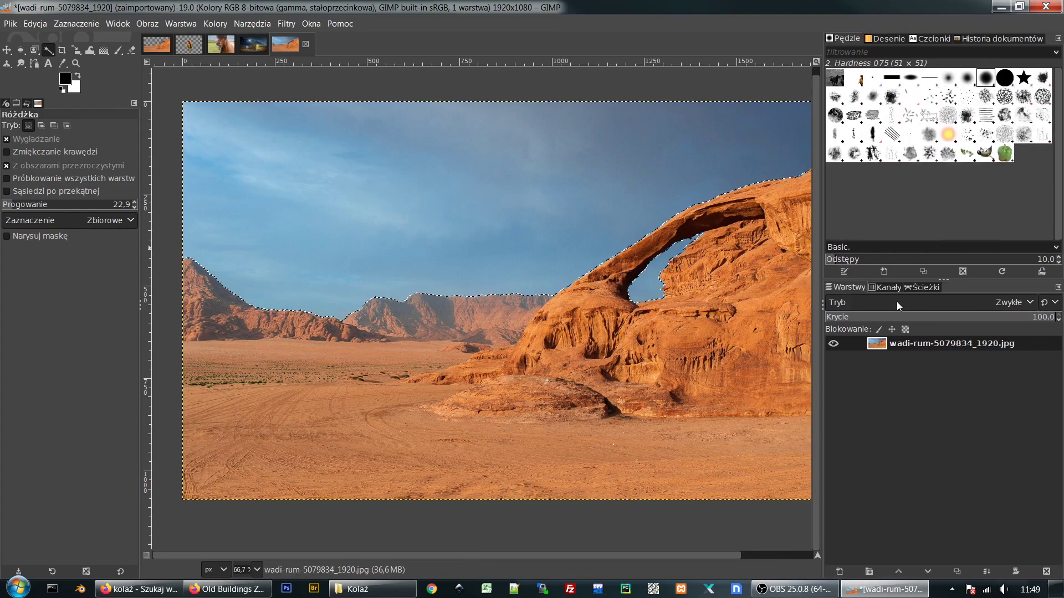
right_click(913, 343)
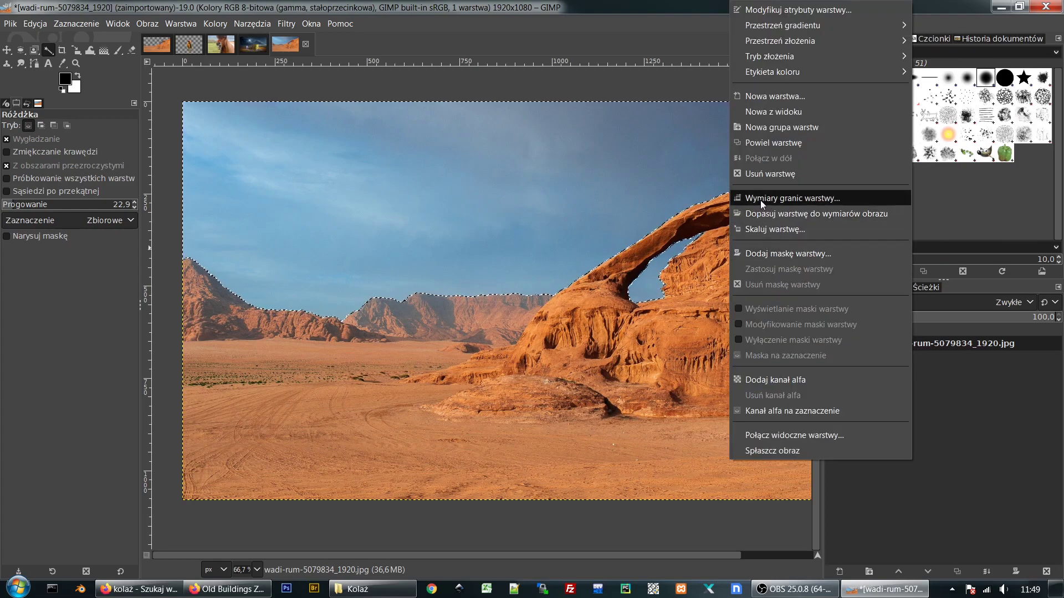
click(773, 254)
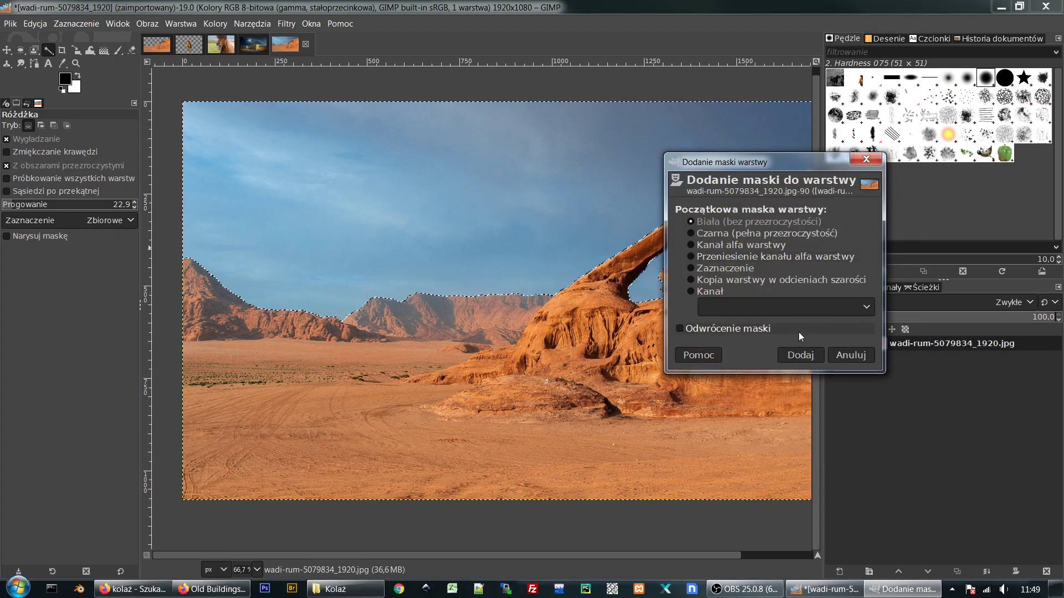
click(810, 356)
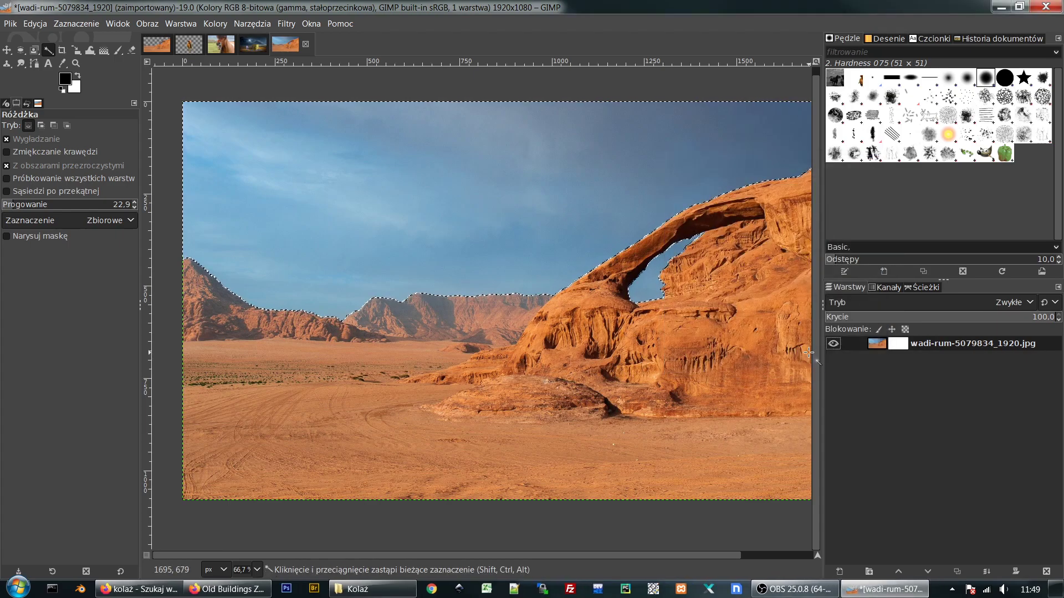
Step: Bucket-fill the selected sky area on the wadi-rum layer mask with black (000000) to hide the sky
right_click(105, 52)
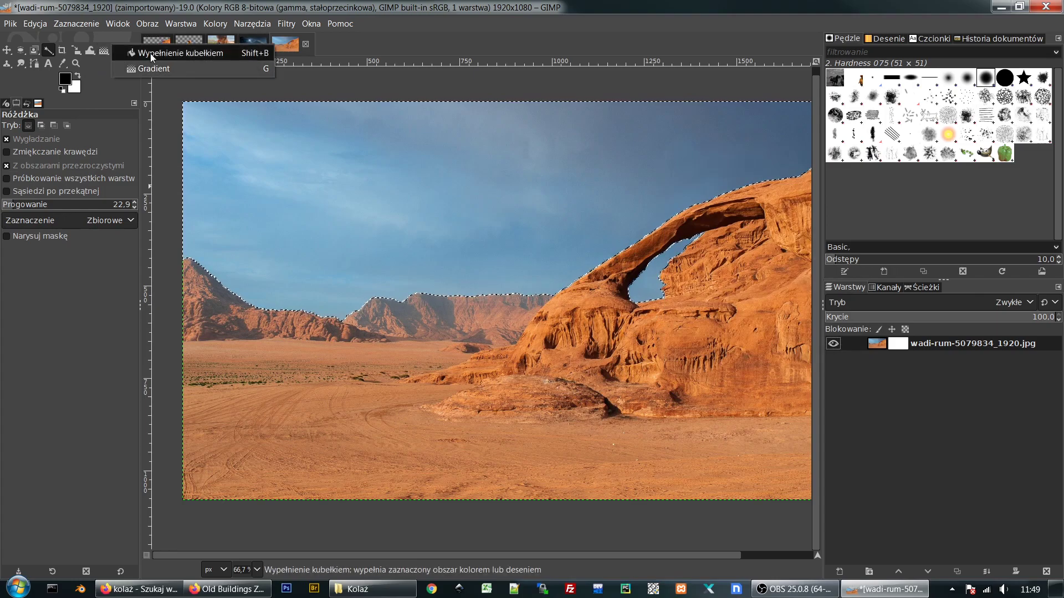
click(221, 55)
click(67, 78)
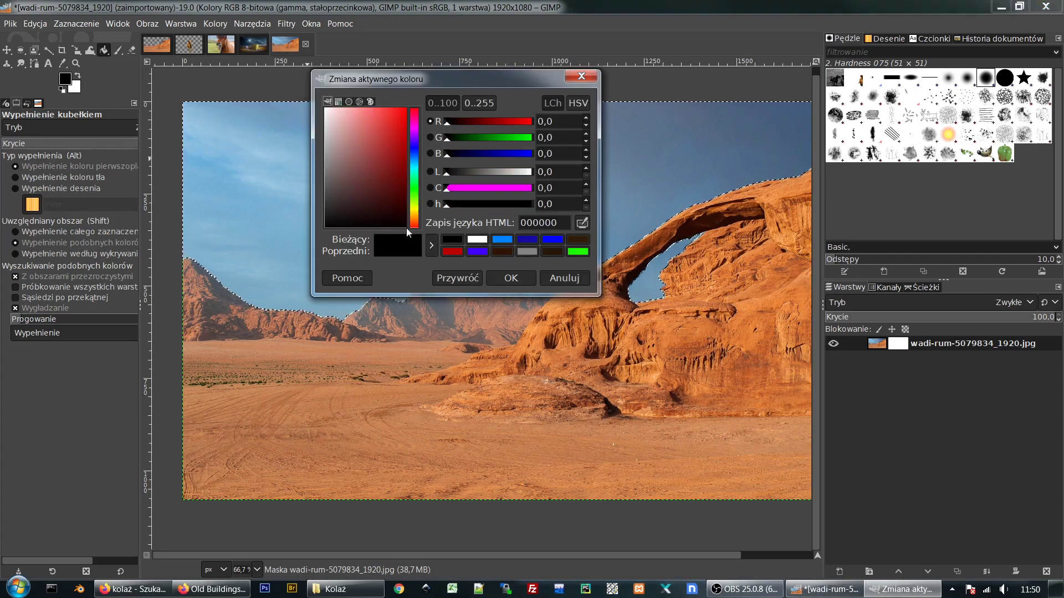
click(498, 278)
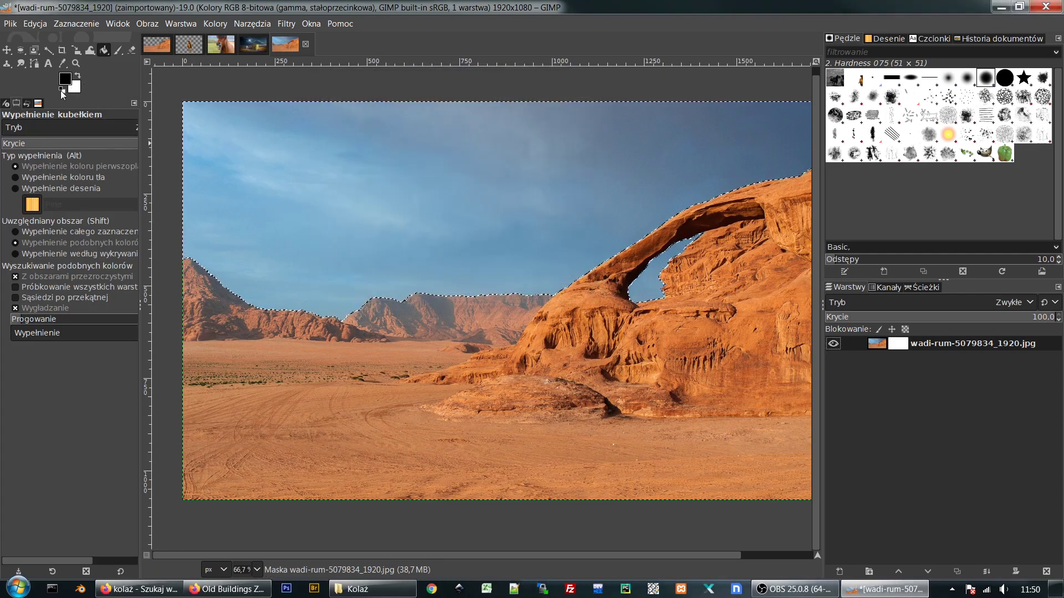
click(447, 221)
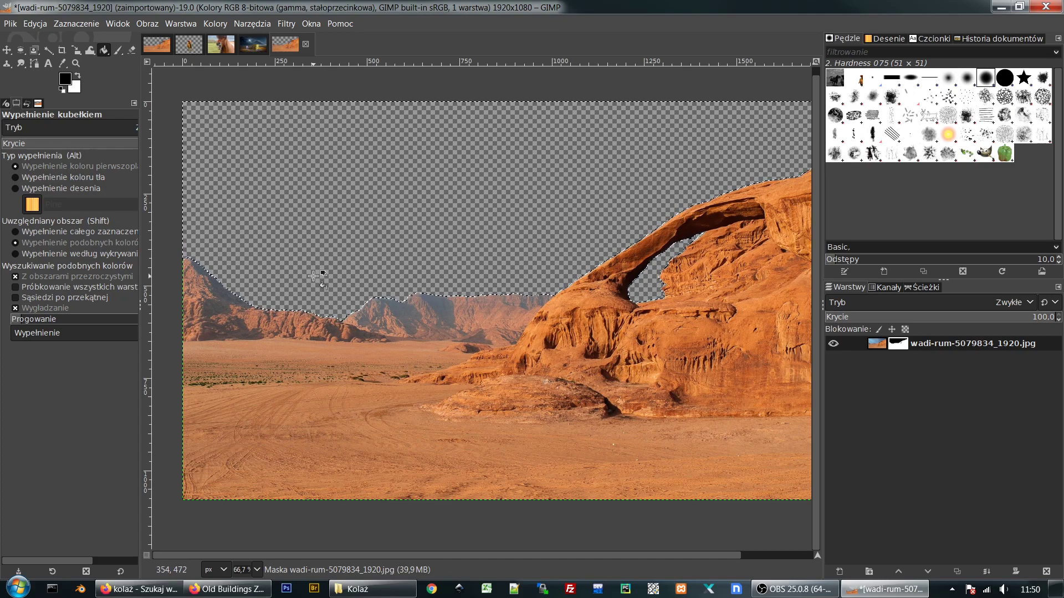
Step: Create a 1920×1080 layer named "kolor" filled with the black foreground colour and place it below the wadi-rum layer
click(839, 571)
click(734, 528)
click(730, 512)
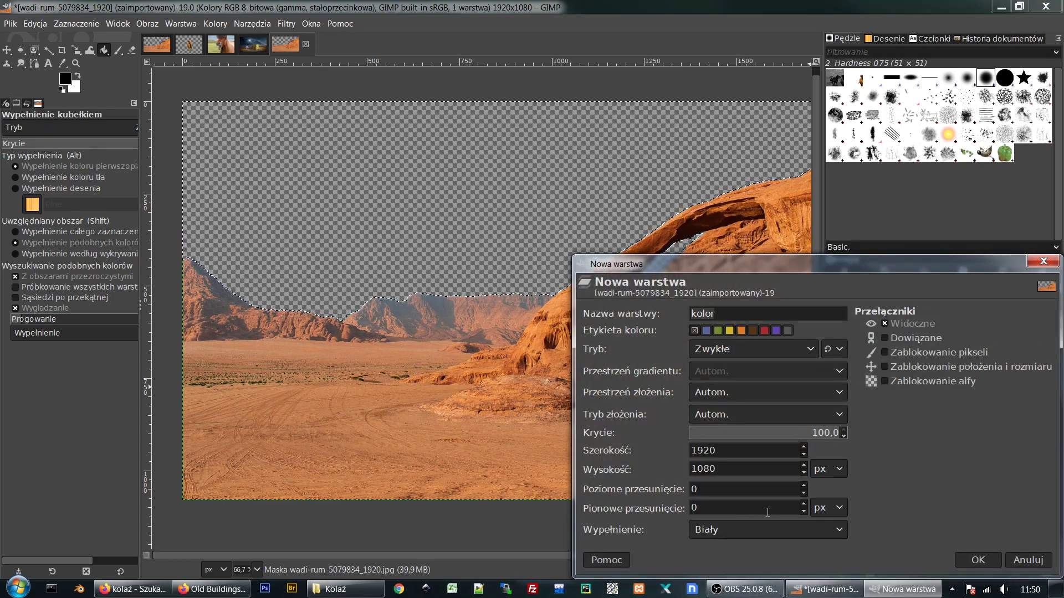
click(711, 529)
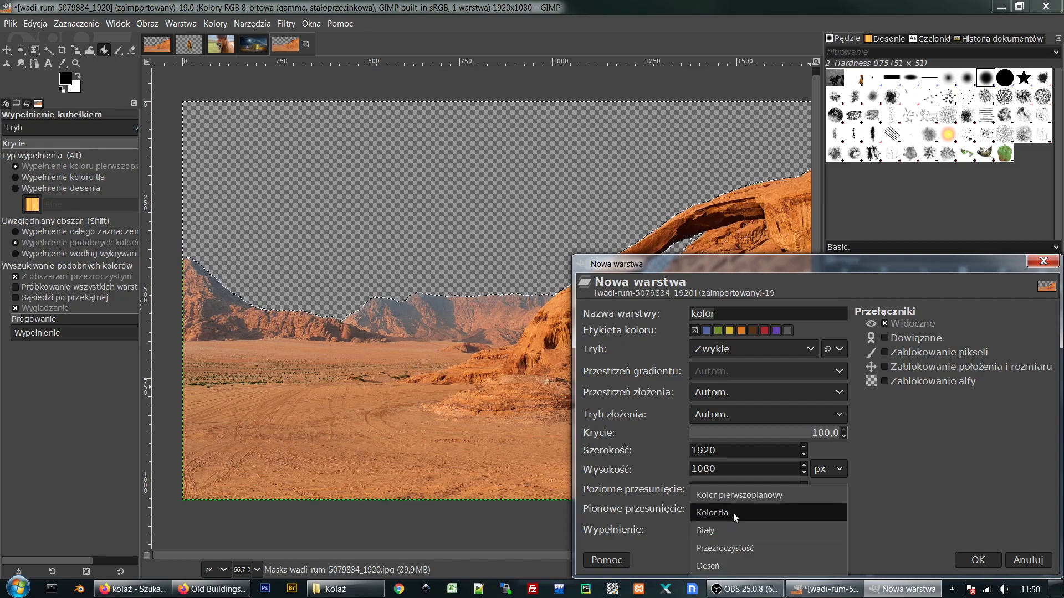
click(736, 495)
click(979, 559)
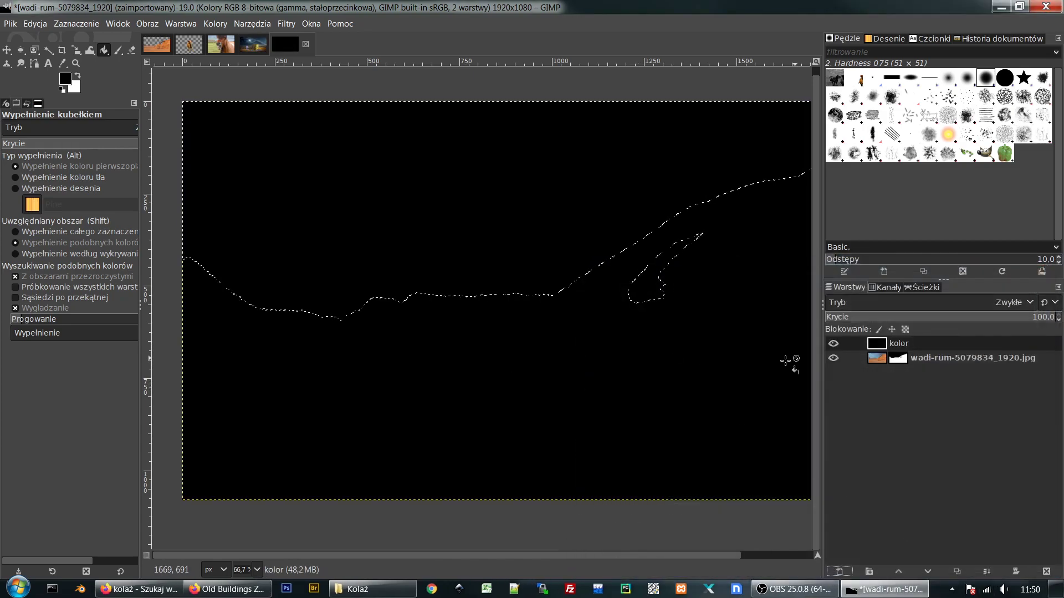
drag(884, 345, 885, 371)
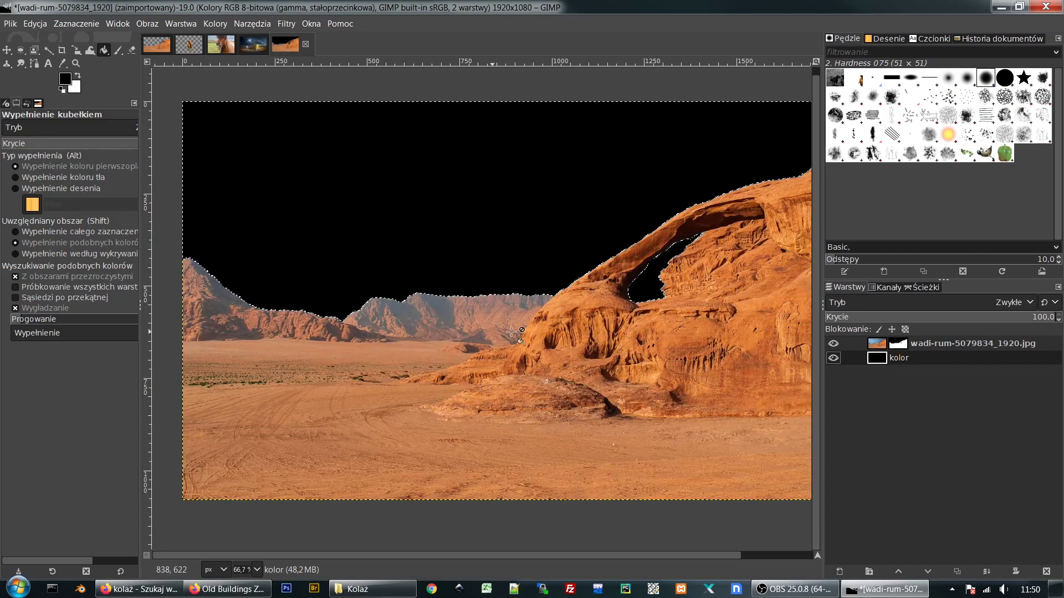
Step: Clear the sky selection so the whole image is free to edit
click(263, 211)
click(76, 23)
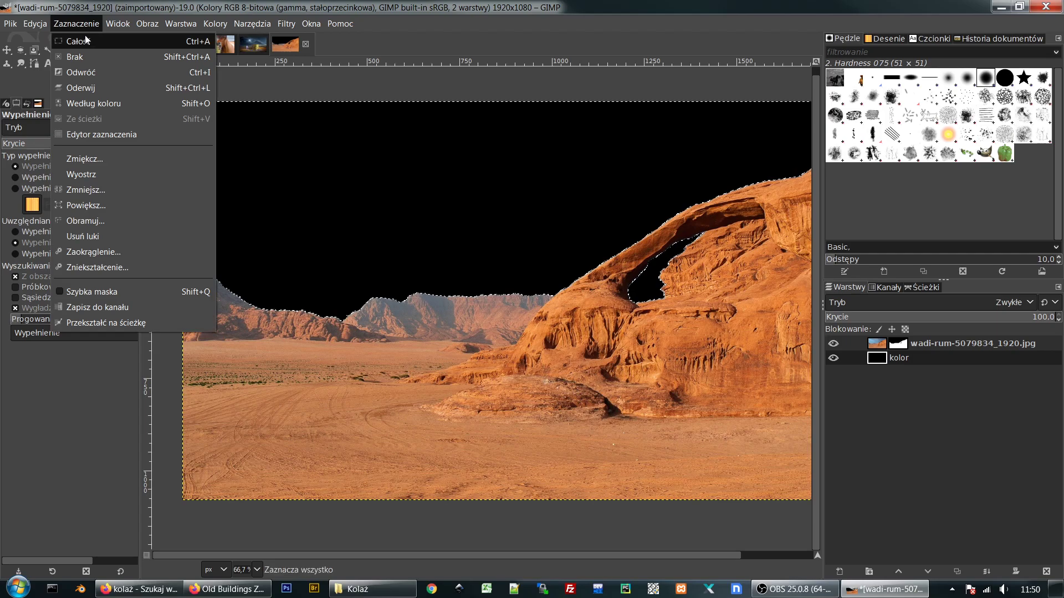
click(84, 41)
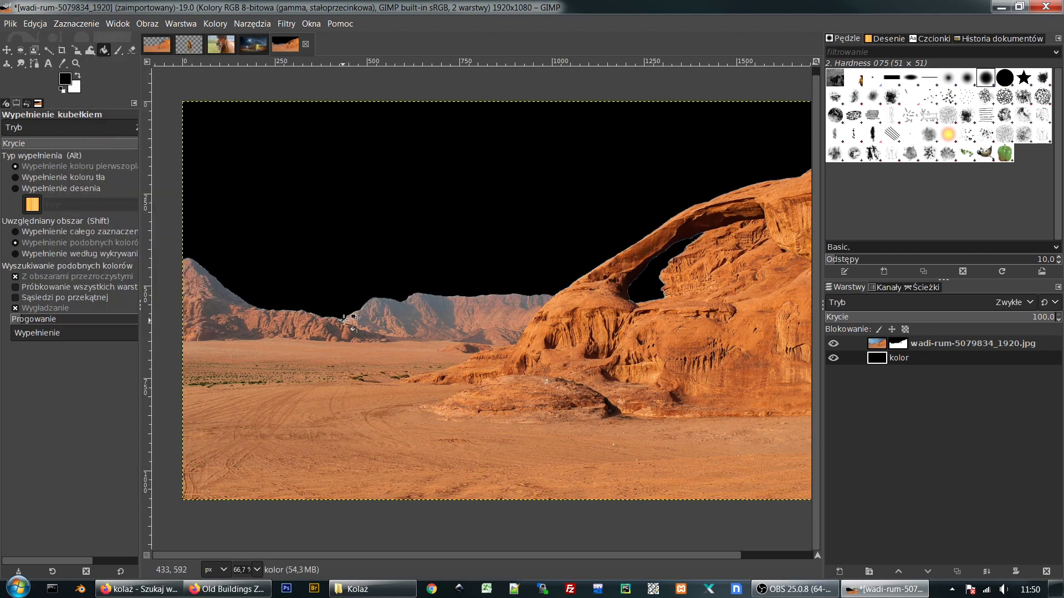
Step: Examine the masked edges along the distant mountains and around the rock arch opening against the black background
scroll(345, 320, up, 7)
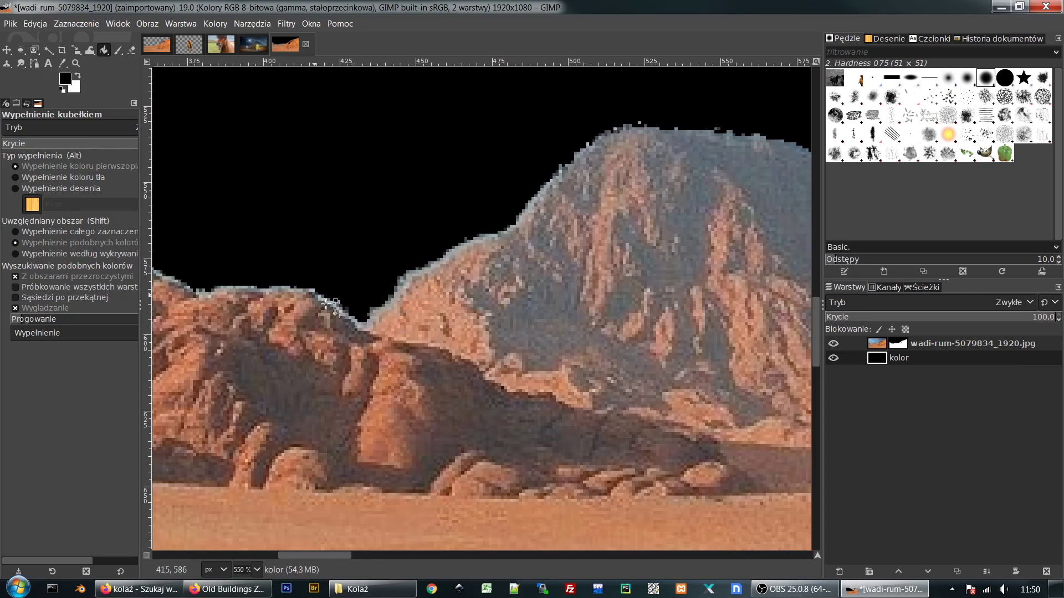
scroll(405, 336, up, 5)
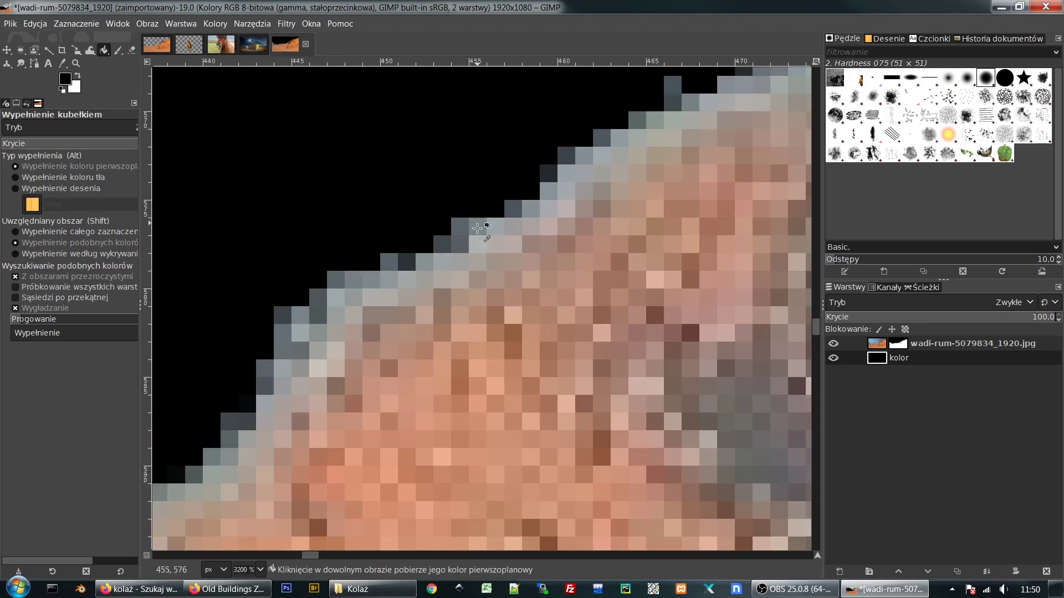
scroll(556, 187, down, 10)
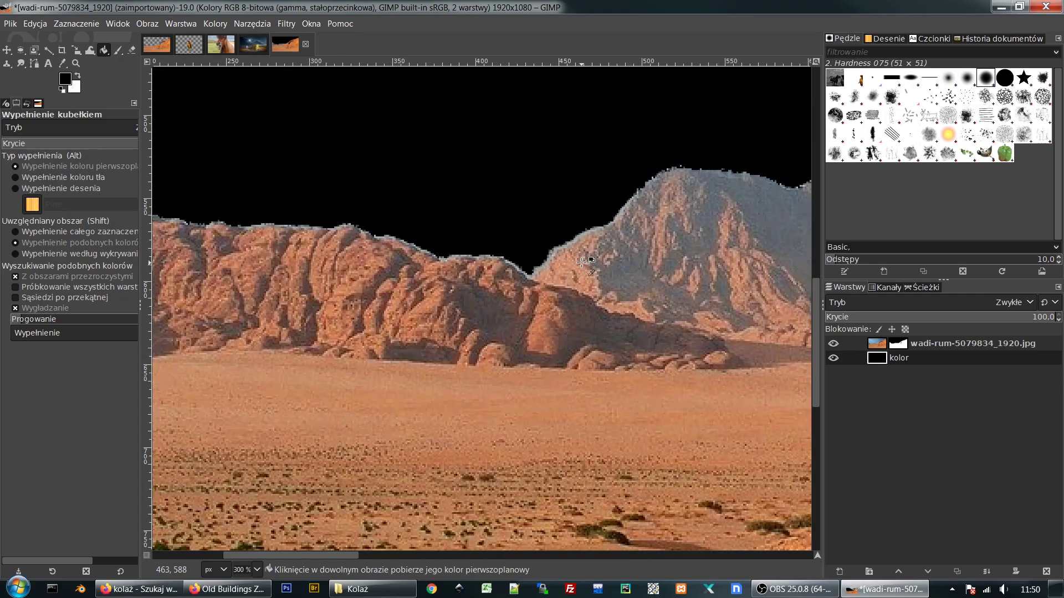
scroll(577, 280, down, 1)
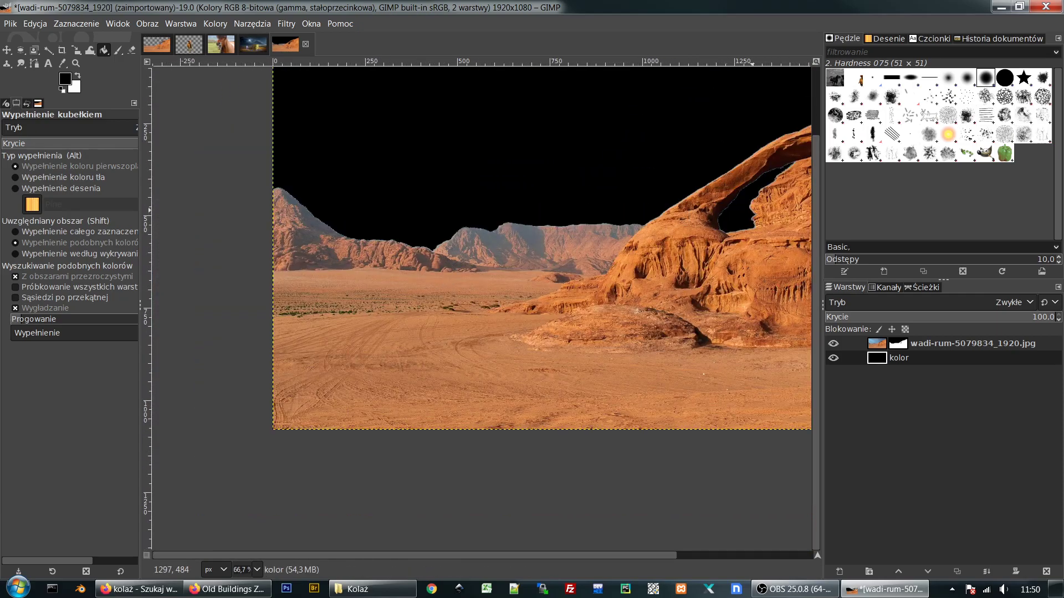
scroll(687, 227, up, 5)
scroll(687, 208, down, 12)
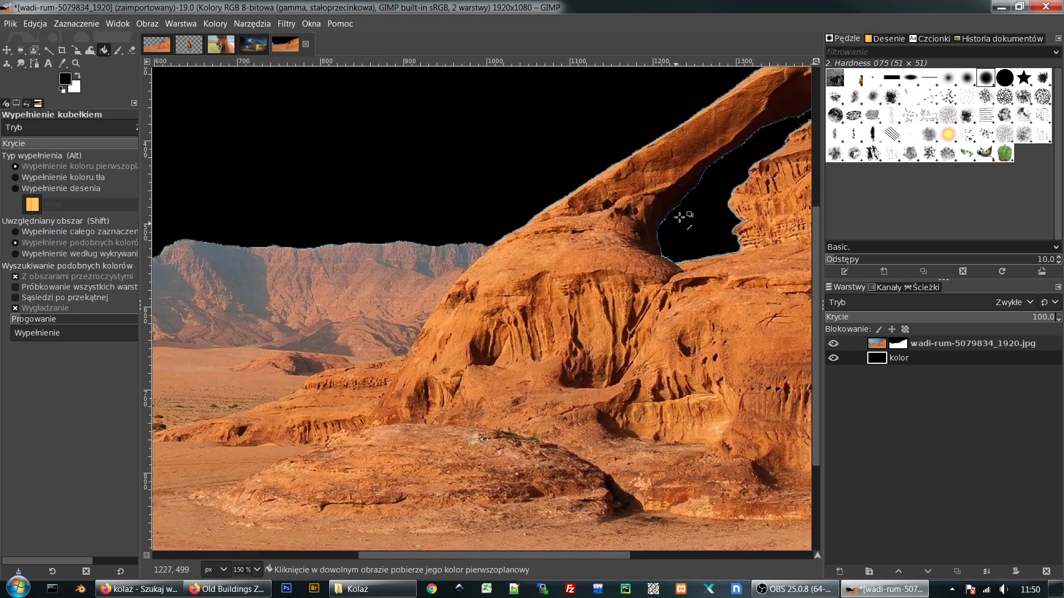
scroll(559, 273, up, 8)
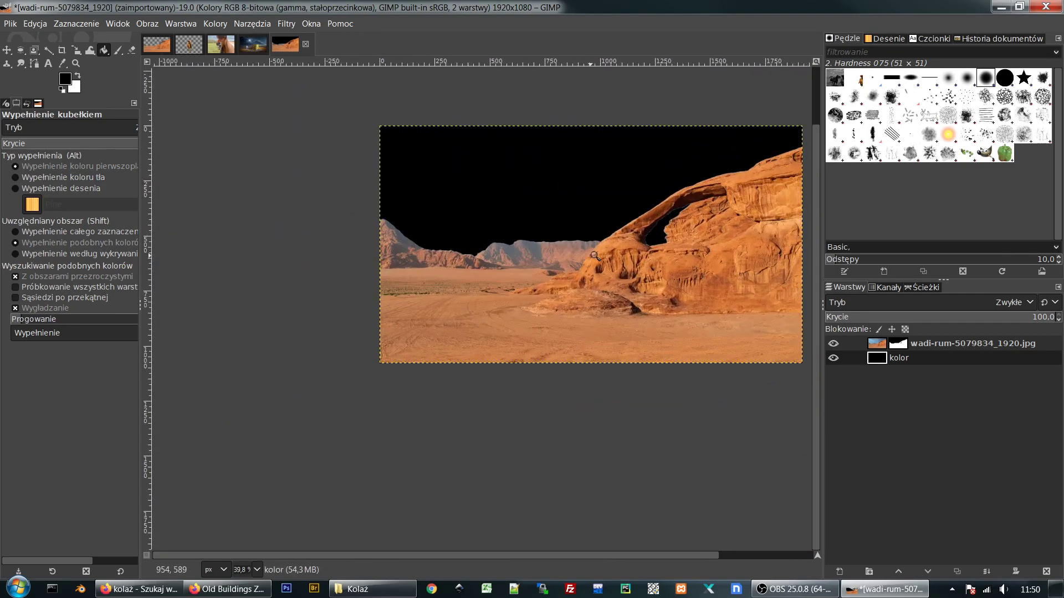
scroll(535, 304, down, 2)
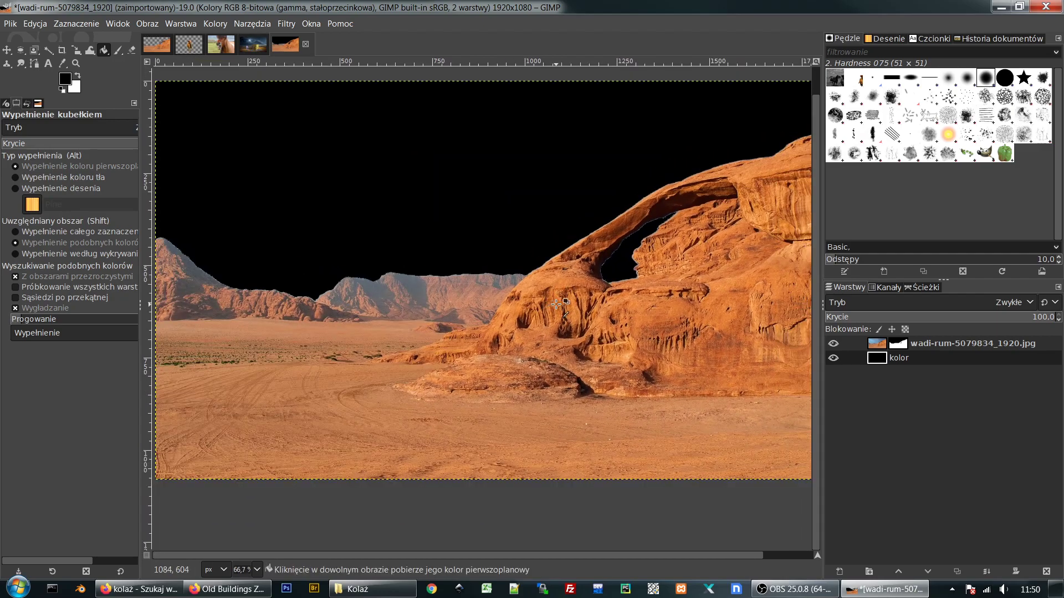
Step: Load the wadi-rum layer mask as a selection and inspect its outline around the rock arch opening
click(899, 345)
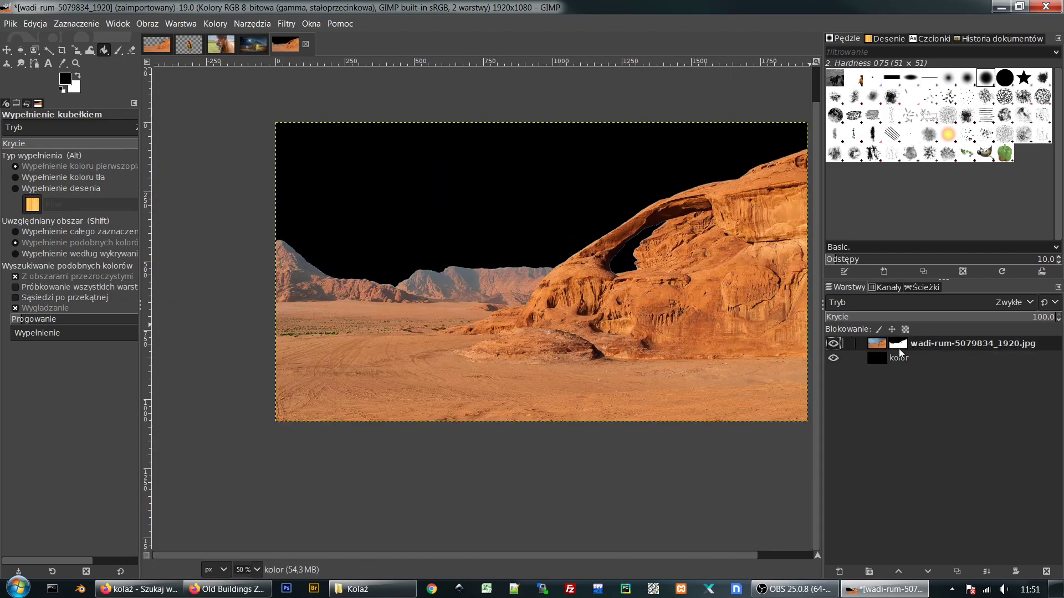
right_click(901, 348)
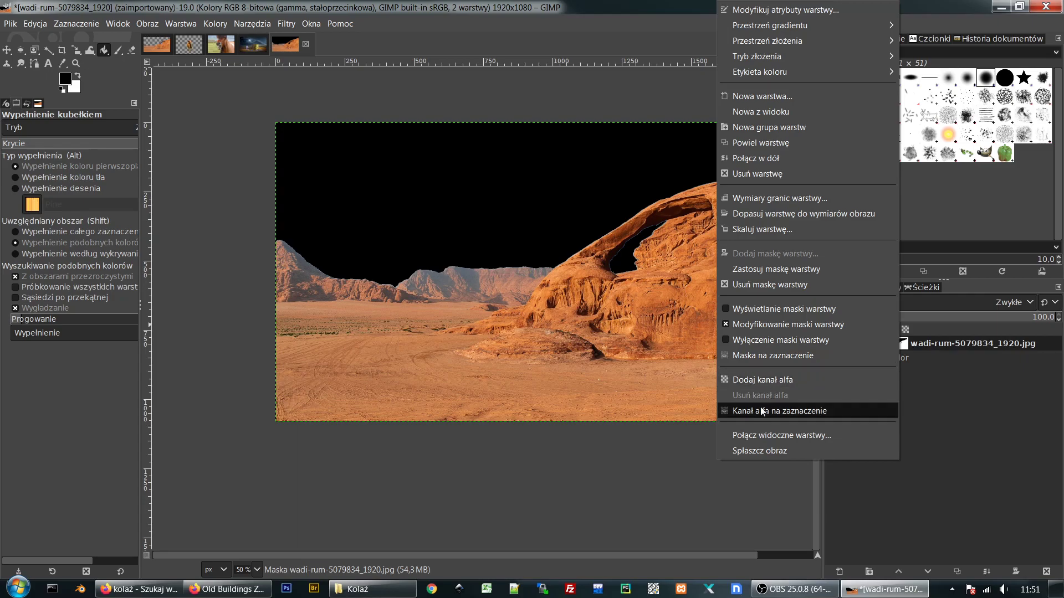
click(772, 357)
scroll(548, 251, up, 1)
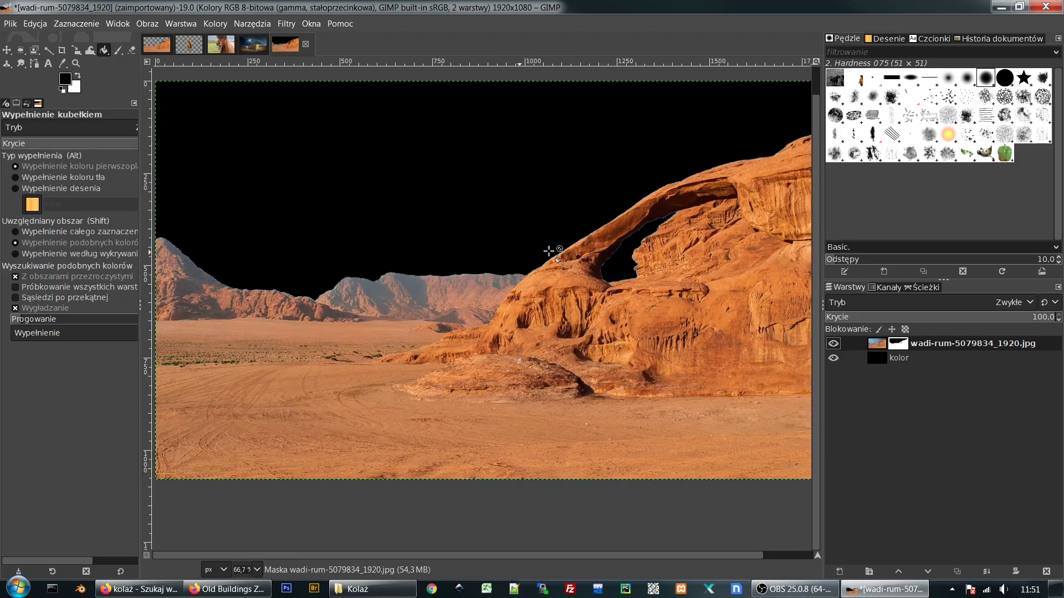
scroll(549, 251, up, 7)
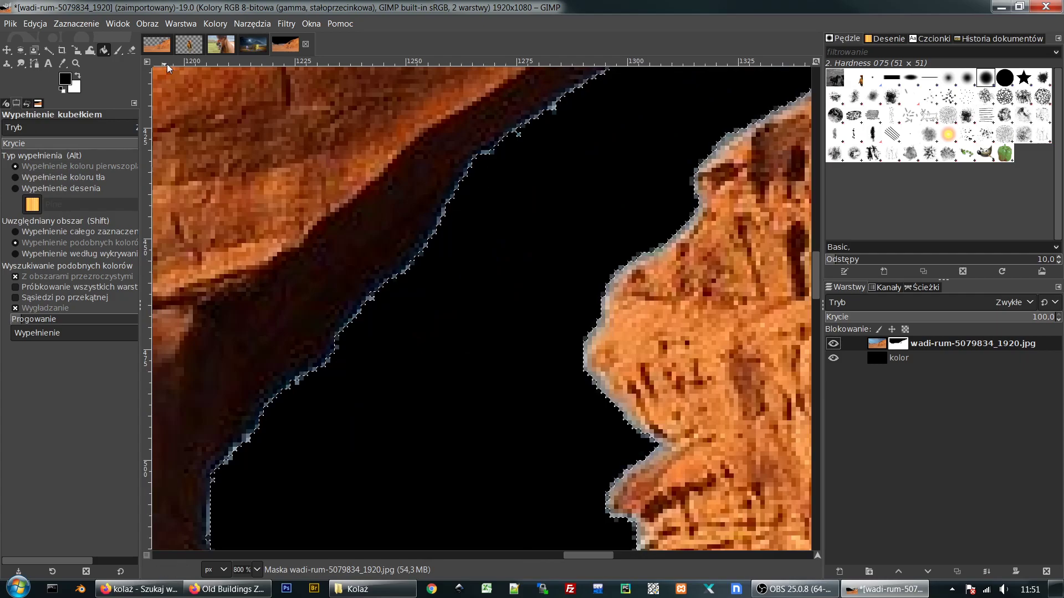
Step: Try to grow the mask selection by 1 px
click(84, 25)
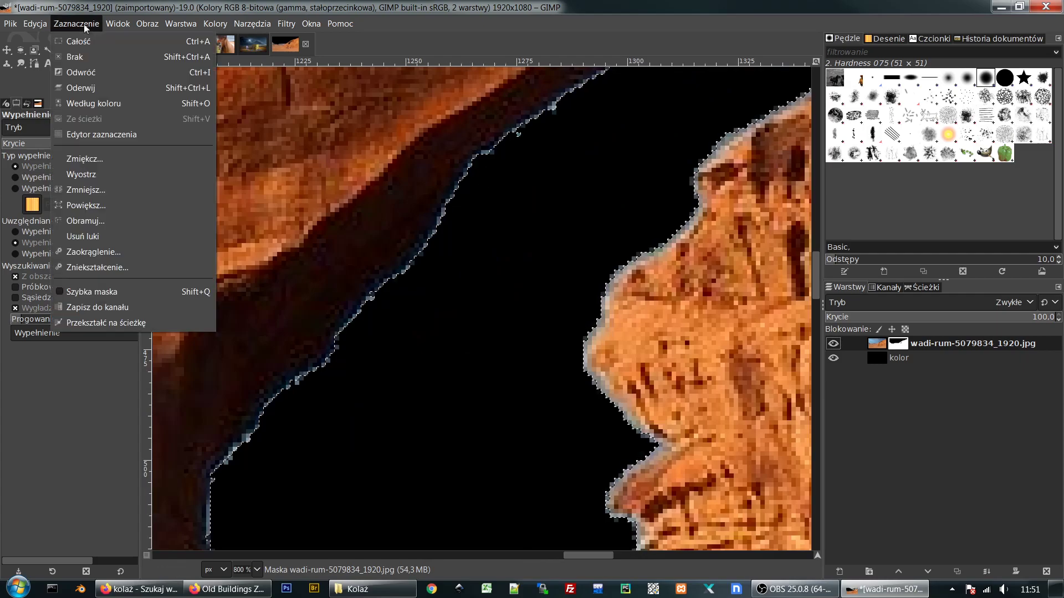
click(84, 206)
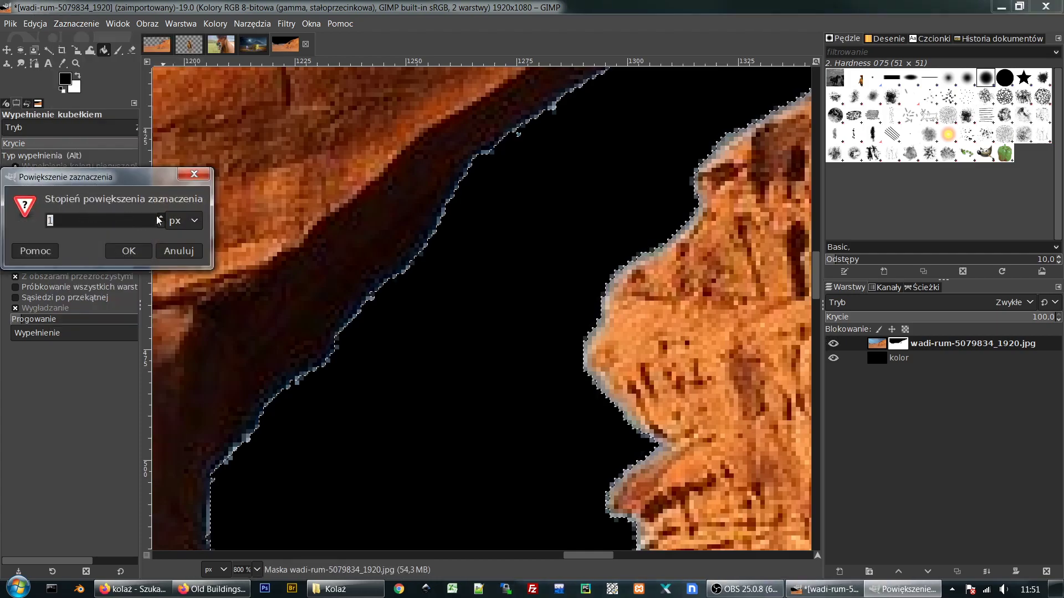
click(138, 251)
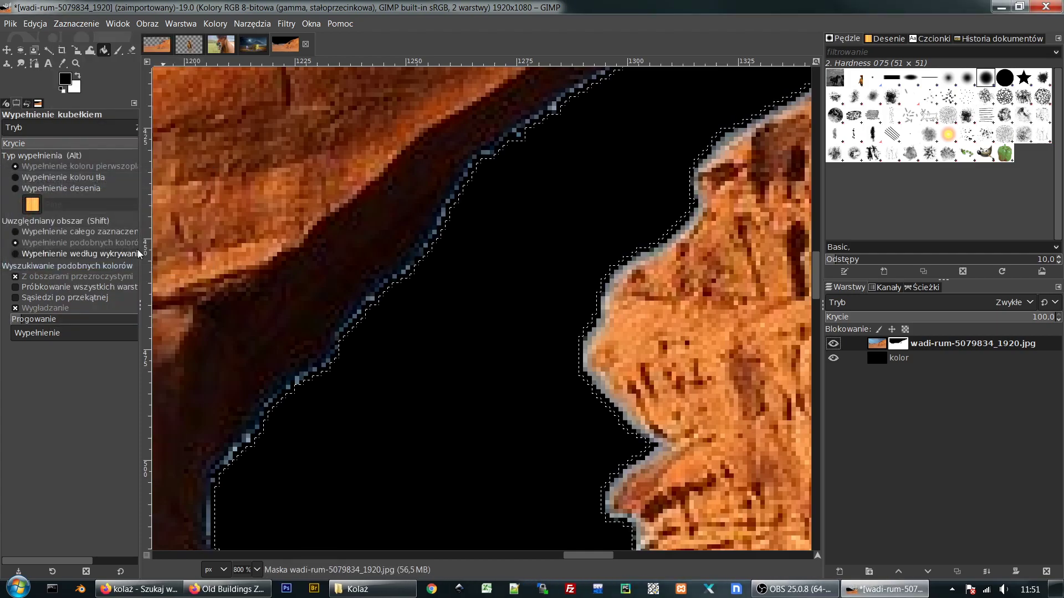
click(88, 25)
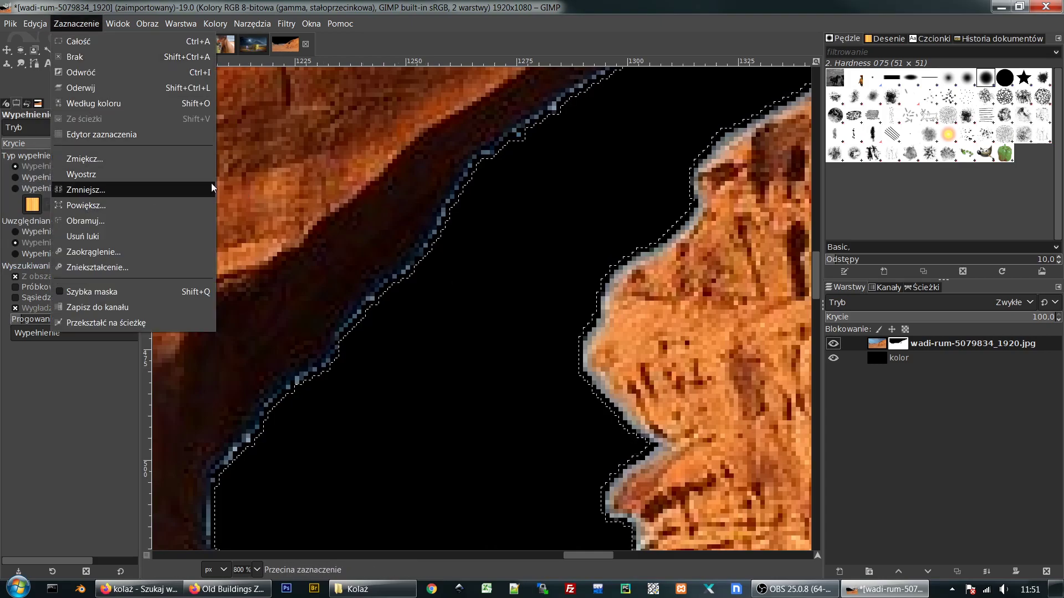
click(568, 253)
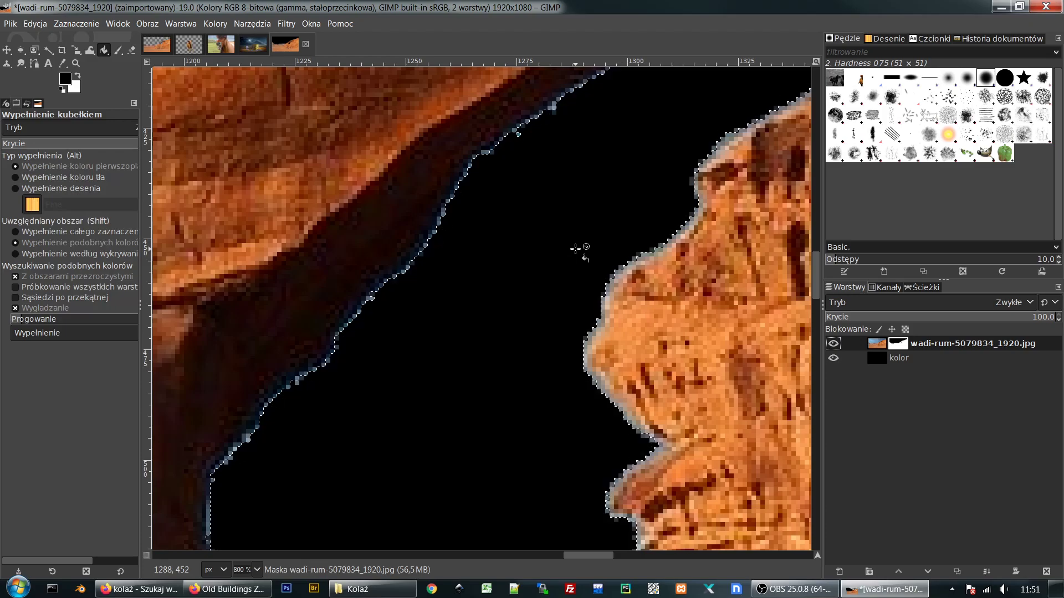
Step: Shrink the mask selection by 1 px to pull its outline inside the rock edges
click(76, 26)
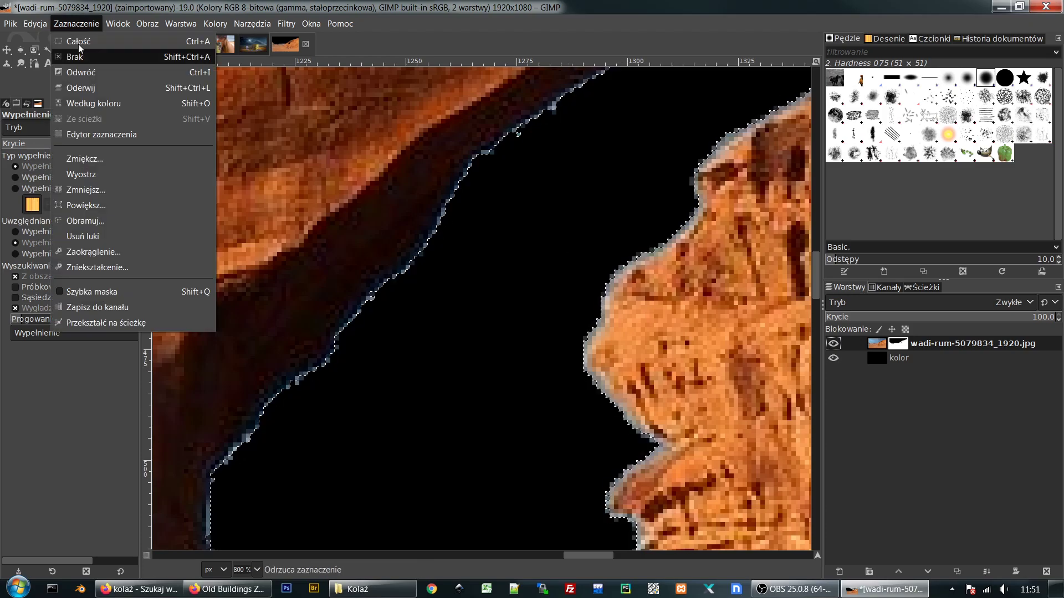
click(109, 192)
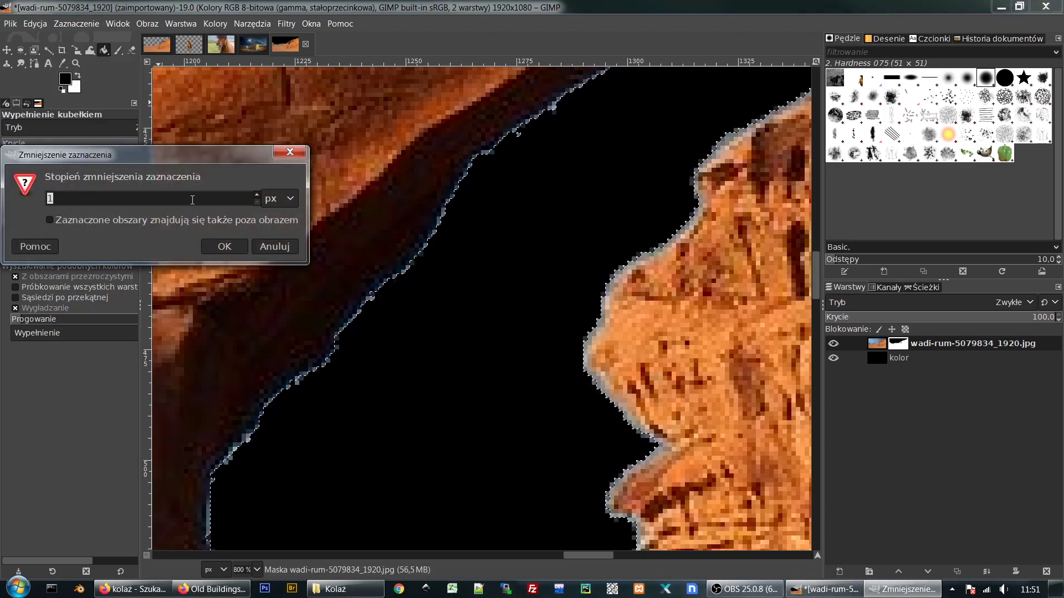
click(224, 247)
scroll(526, 241, down, 1)
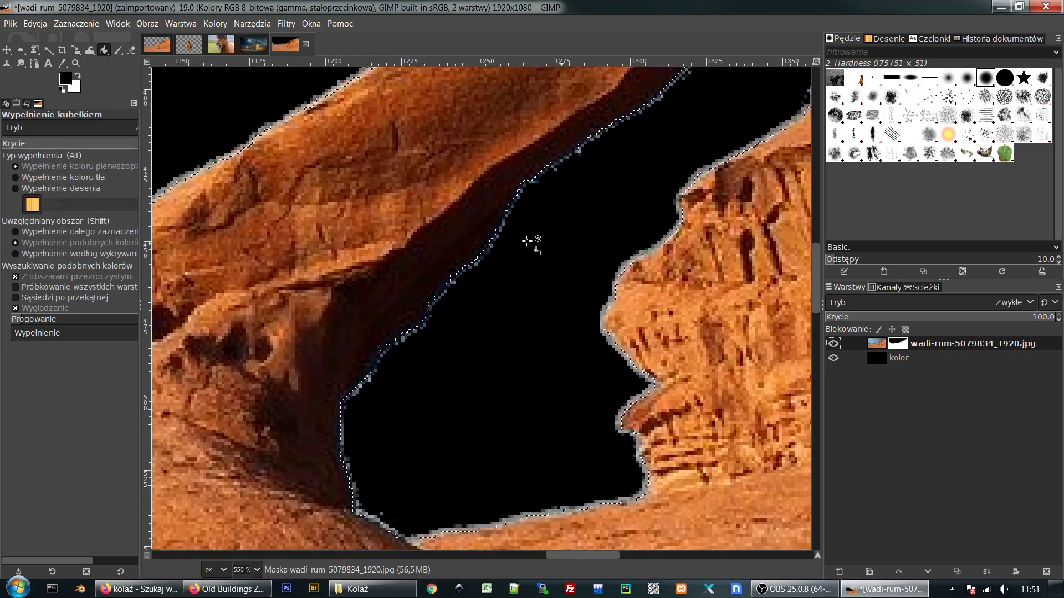
scroll(527, 241, down, 4)
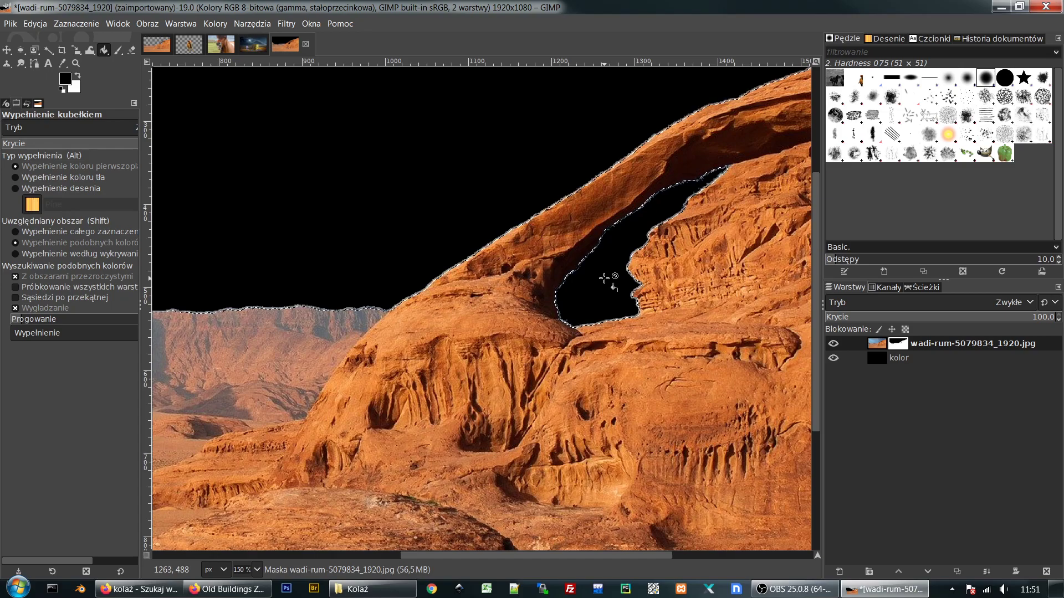
Step: Paint black on the layer mask along the rock arch opening's edges with a Paintbrush of size 33 and hardness 89
ctrl+scroll(608, 278, up, 4)
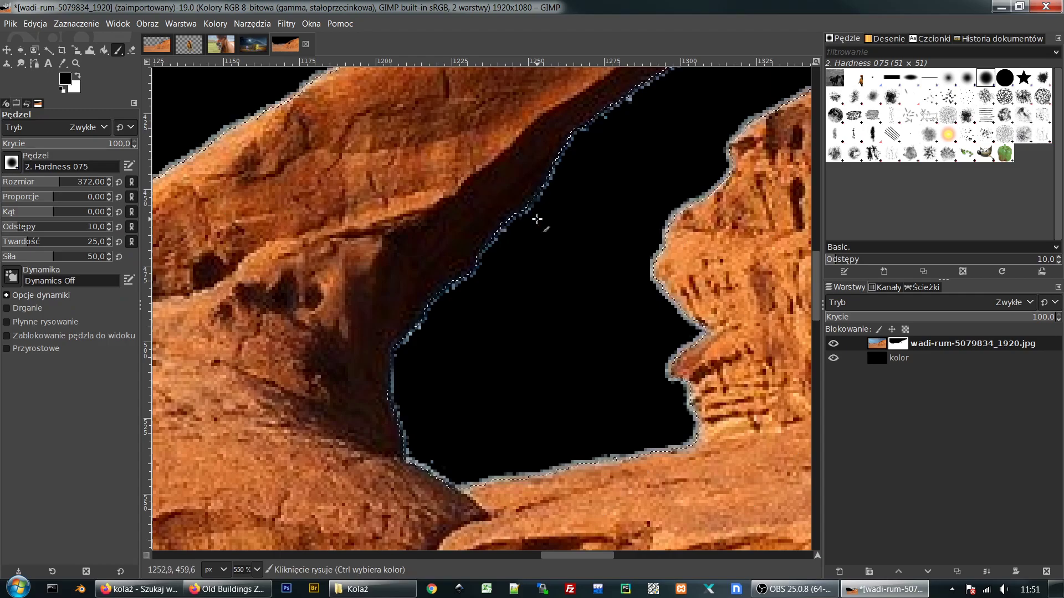
key(bracketleft)
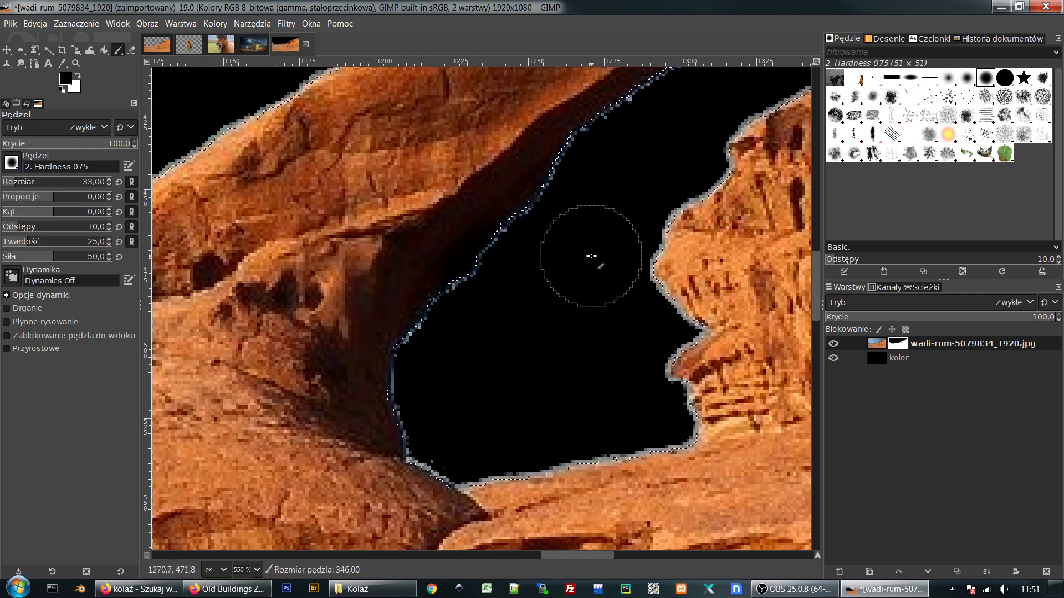
drag(443, 183, 387, 180)
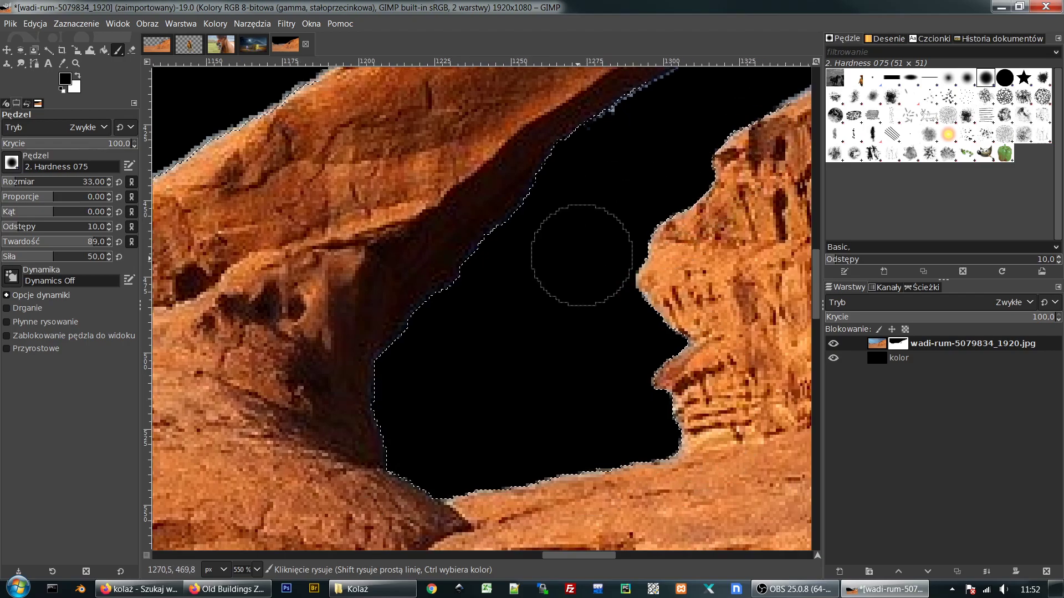
mouse_move(582, 255)
mouse_down()
mouse_move(277, 418)
mouse_move(183, 416)
mouse_up()
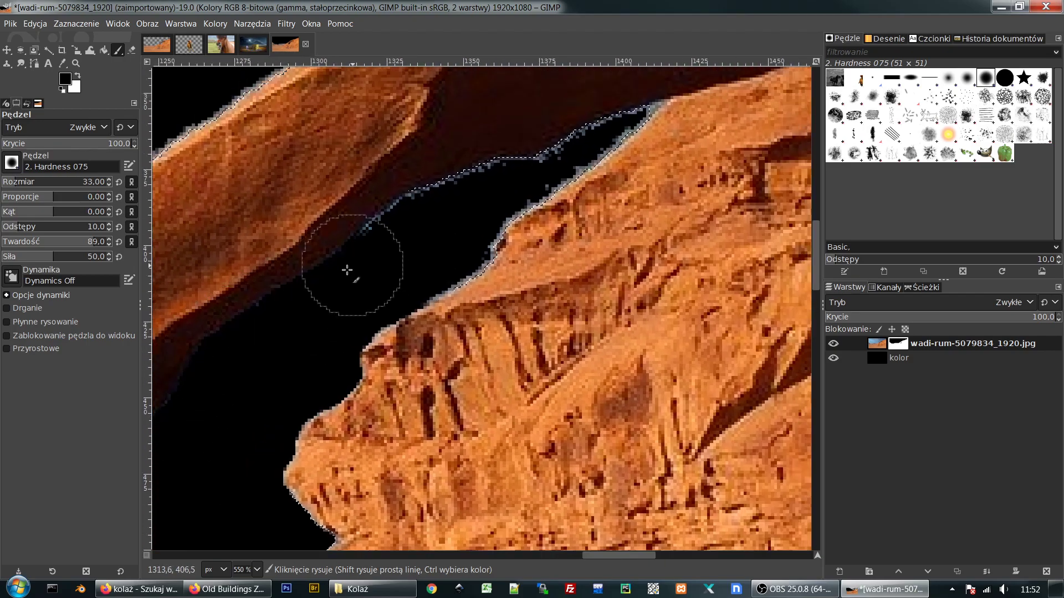
mouse_move(384, 237)
mouse_down()
mouse_move(513, 226)
mouse_move(415, 329)
mouse_move(643, 171)
mouse_move(574, 160)
mouse_move(671, 117)
mouse_move(596, 164)
mouse_up()
Step: Paint black on the layer mask along the arch's outer edge and the adjoining distant ridge to remove the light fringe
scroll(599, 166, down, 5)
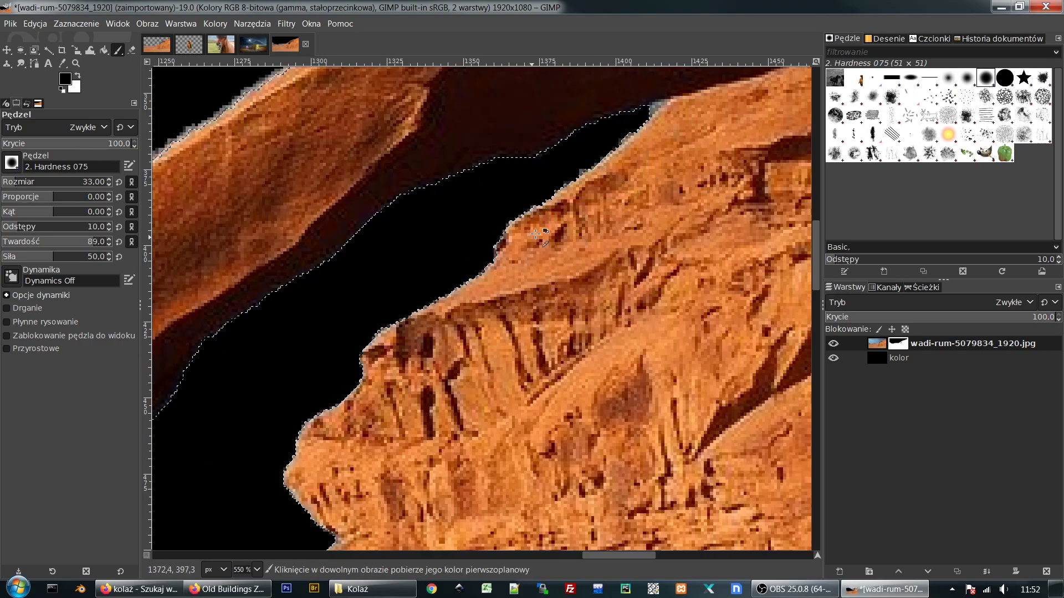
scroll(479, 271, down, 5)
scroll(548, 243, up, 3)
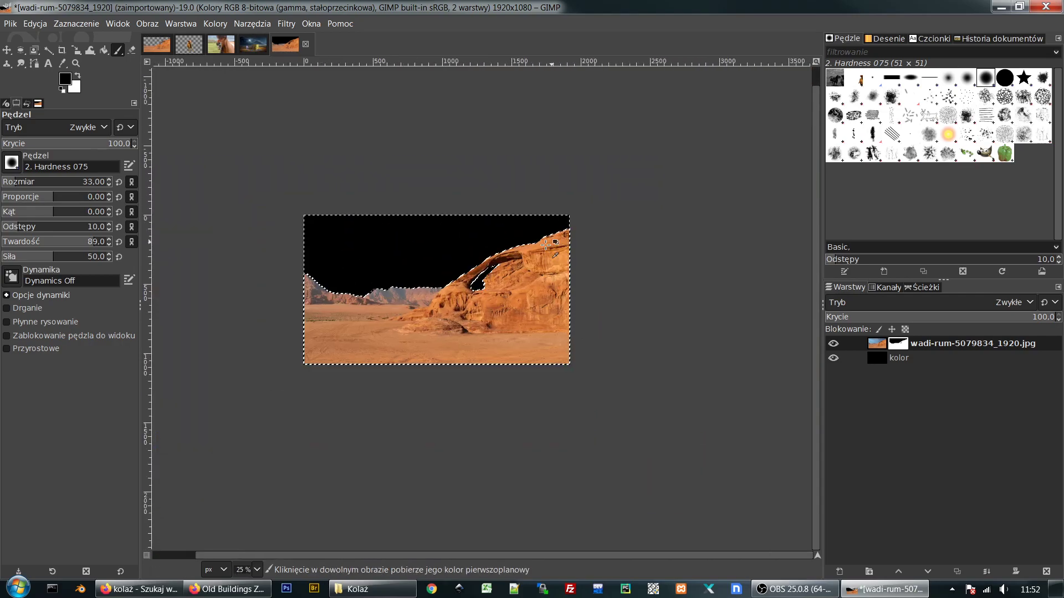
scroll(692, 148, up, 1)
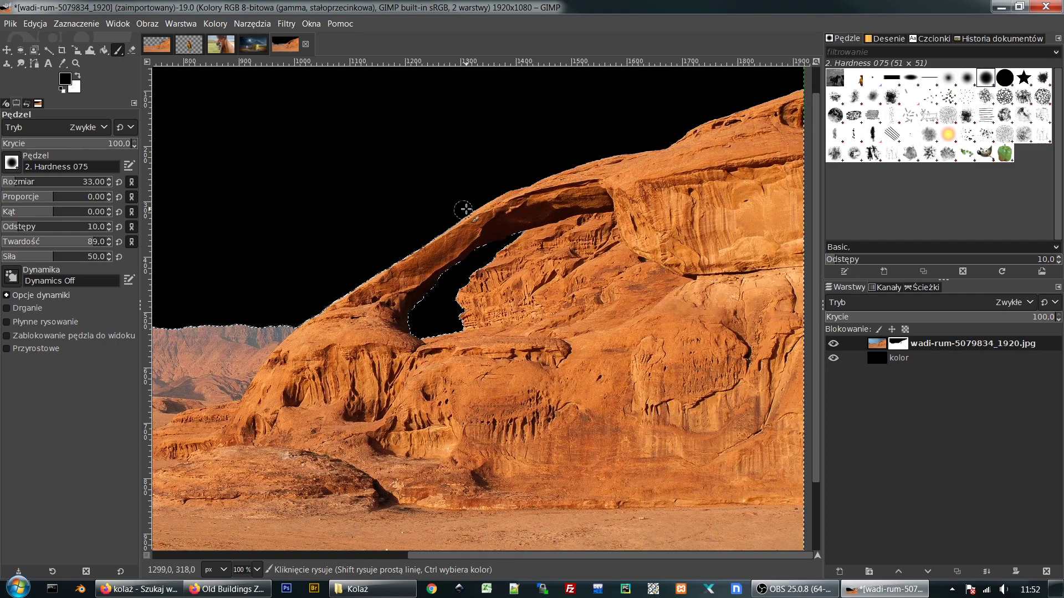
mouse_move(343, 294)
mouse_down()
mouse_move(281, 332)
mouse_move(342, 300)
mouse_up()
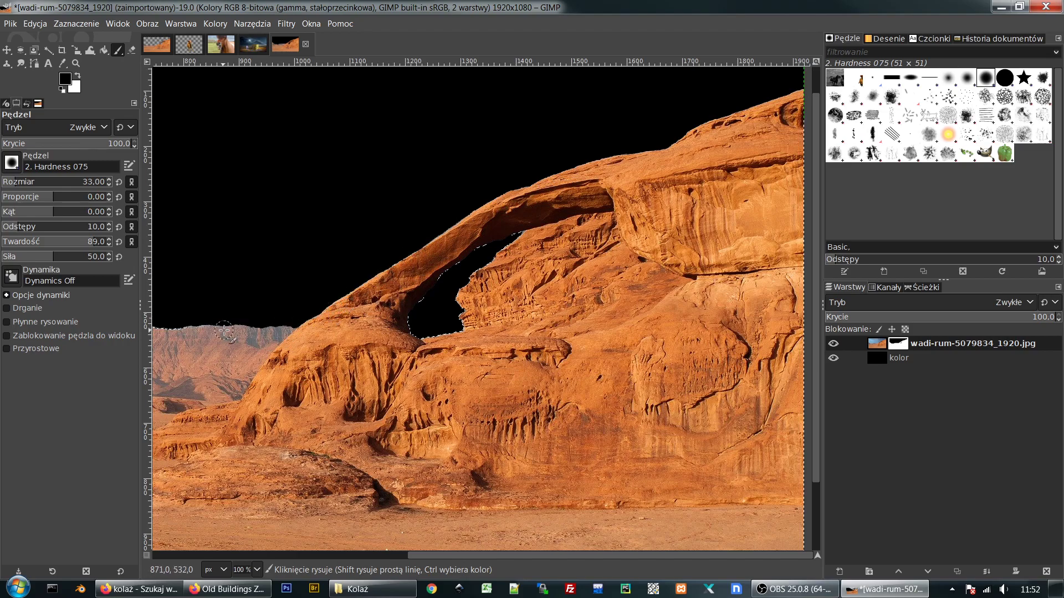
drag(262, 347, 606, 311)
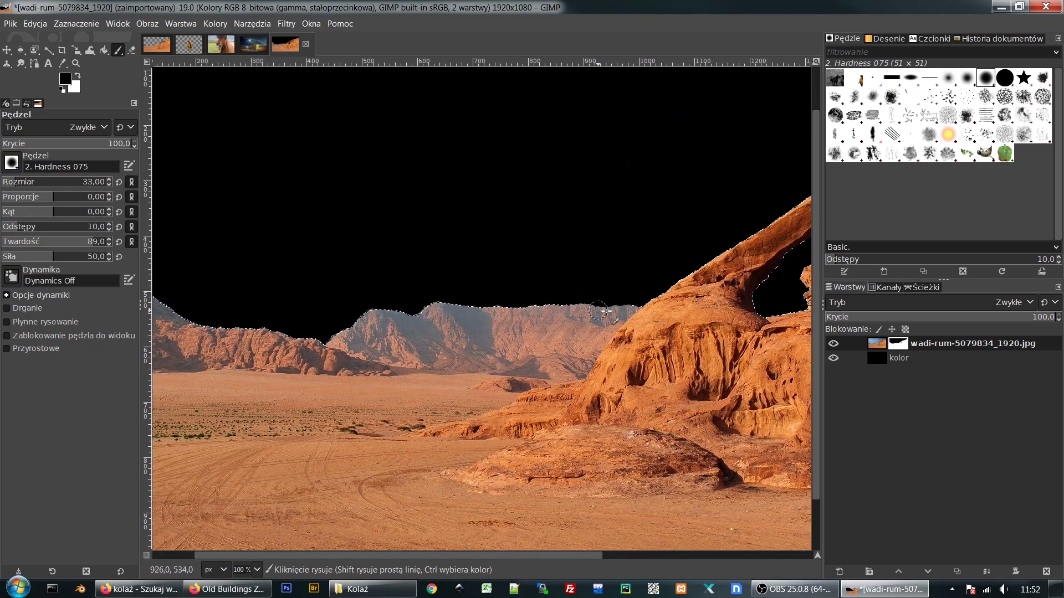
Step: Enlarge the brush to size 80 and paint black on the mask along the remaining distant mountain skyline
key(bracketright)
key(bracketright)
key(bracketright)
key(bracketright)
key(bracketright)
key(bracketright)
key(bracketright)
key(bracketright)
key(bracketright)
key(bracketright)
key(bracketright)
key(bracketright)
key(bracketright)
key(bracketright)
key(bracketright)
key(bracketright)
key(bracketright)
key(bracketright)
key(bracketright)
key(bracketright)
key(bracketright)
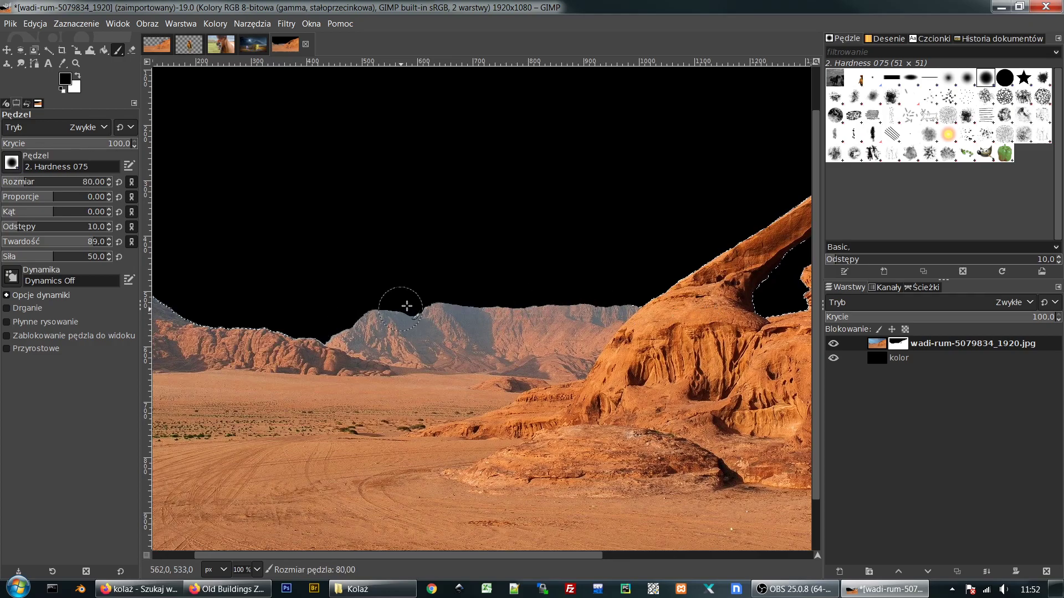
scroll(351, 345, left, 5)
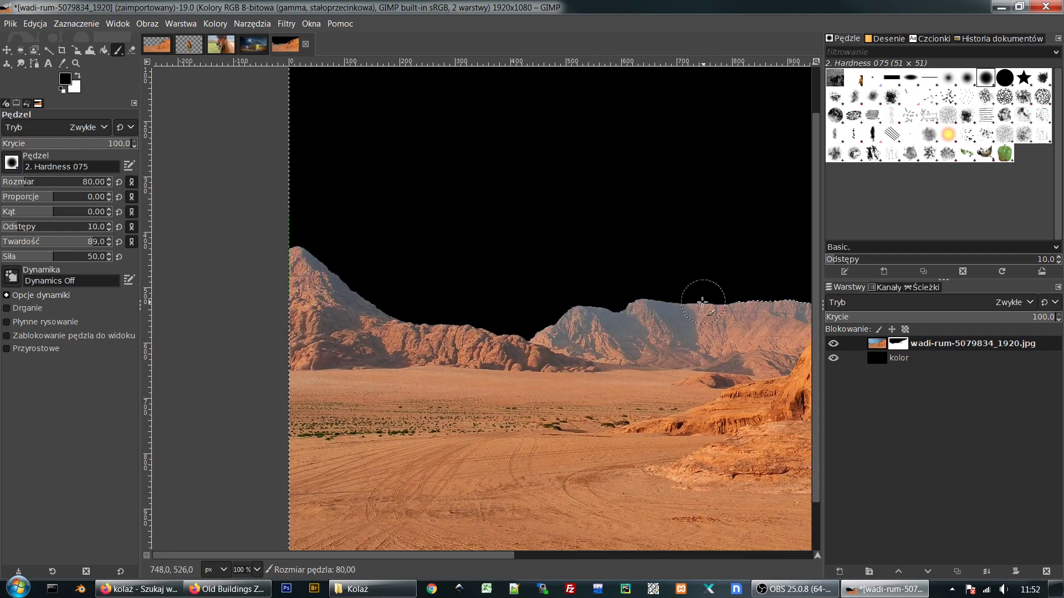
ctrl+scroll(679, 313, down, 3)
scroll(698, 322, right, 2)
ctrl+scroll(720, 332, up, 1)
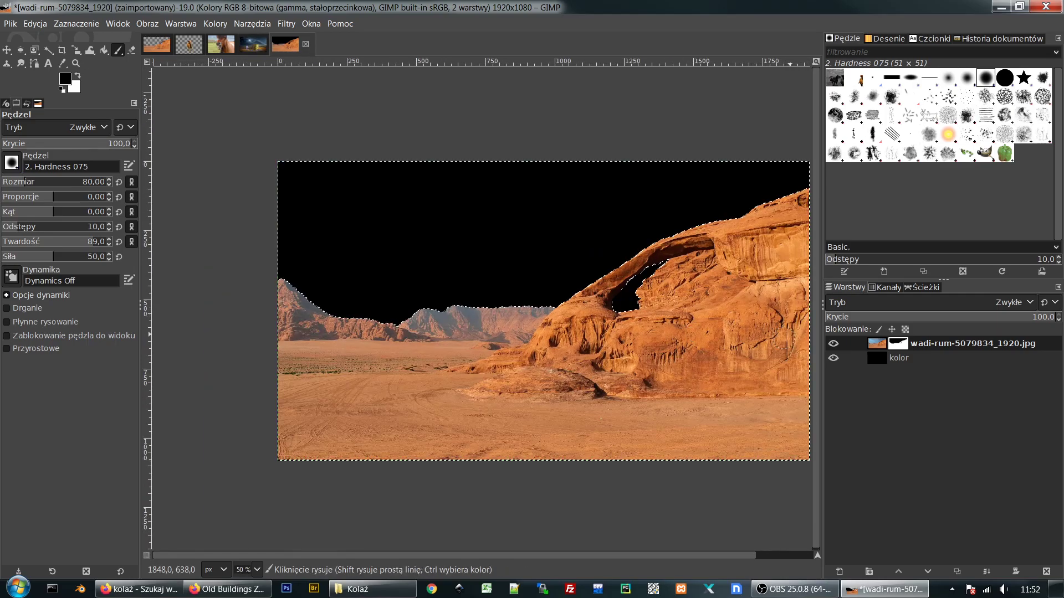
Step: Hide the kolor layer and invert the selection so it covers the desert landscape
click(834, 343)
click(834, 344)
click(875, 346)
click(834, 358)
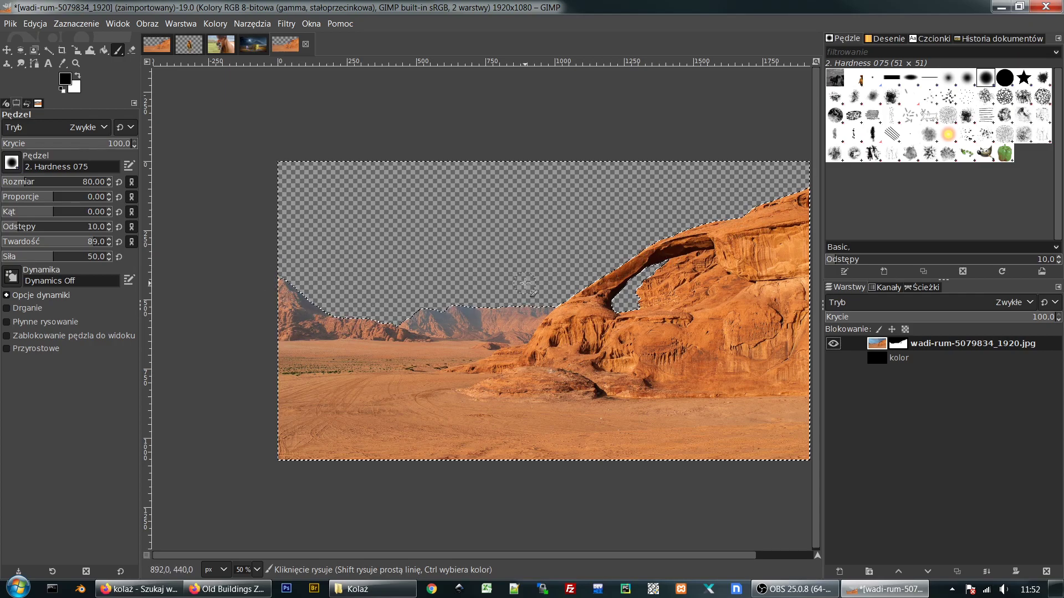
click(85, 26)
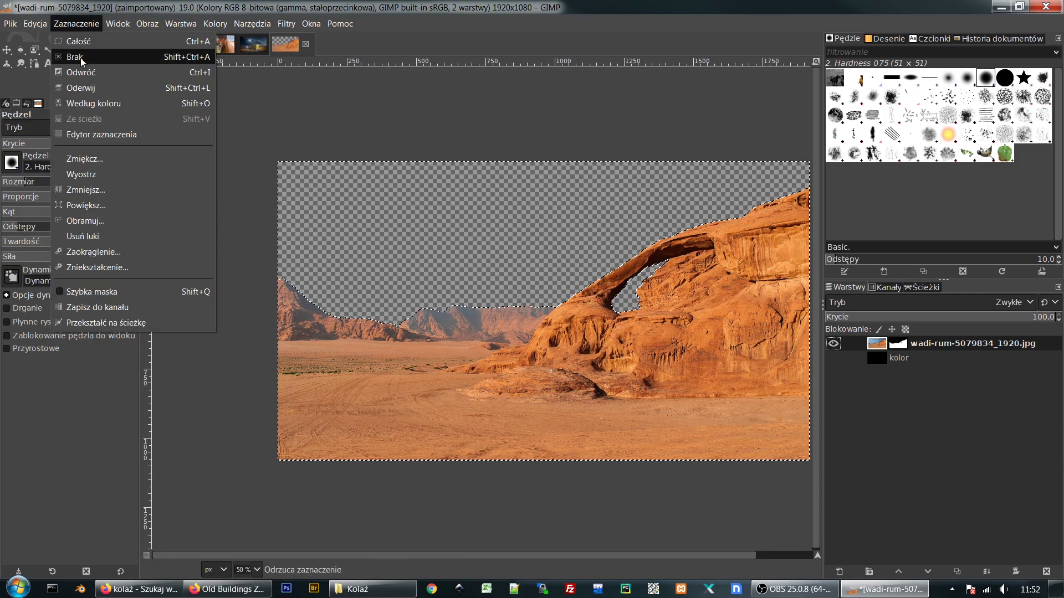
click(81, 72)
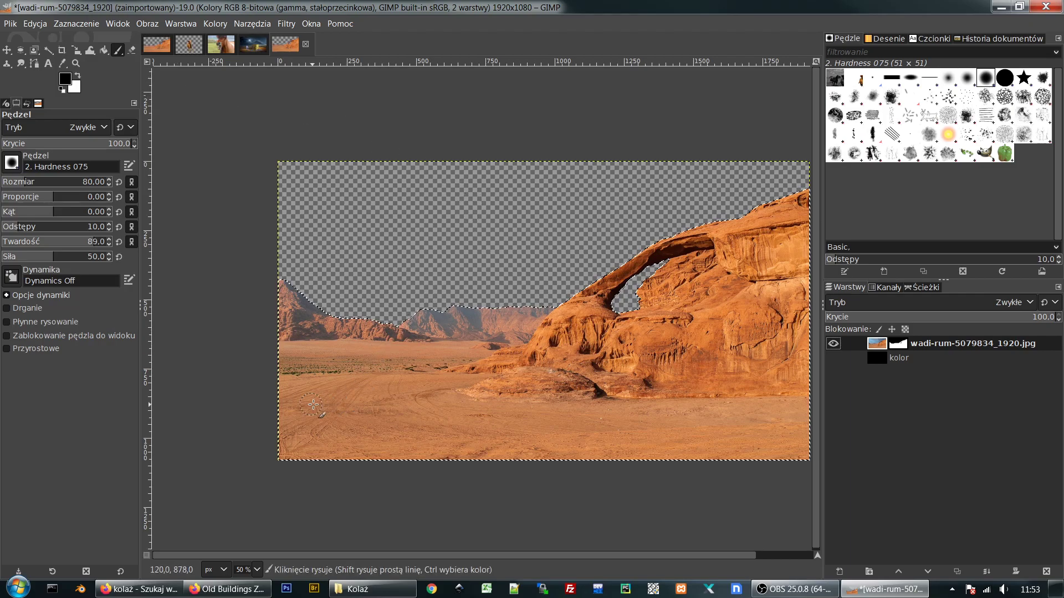
click(896, 345)
right_click(896, 345)
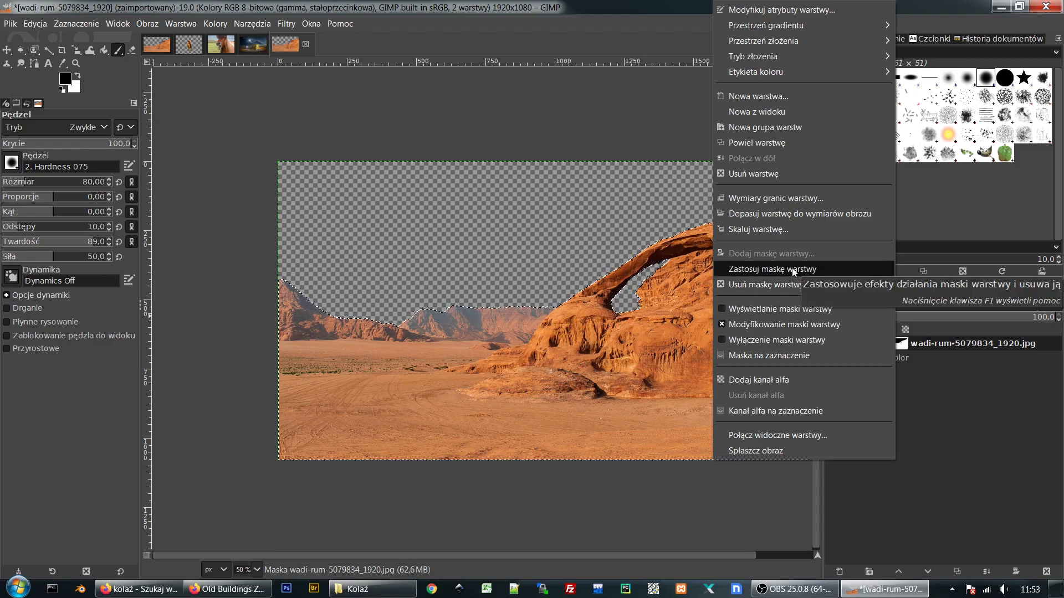
click(915, 290)
Step: Convert the landscape selection to a path, then show and hide that path over the image
click(919, 288)
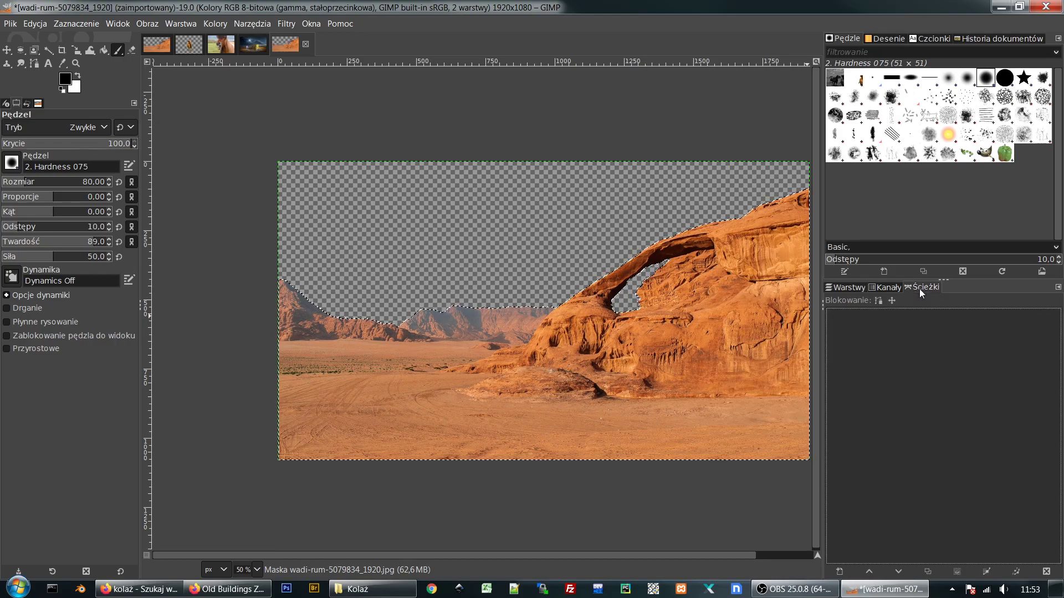
right_click(863, 327)
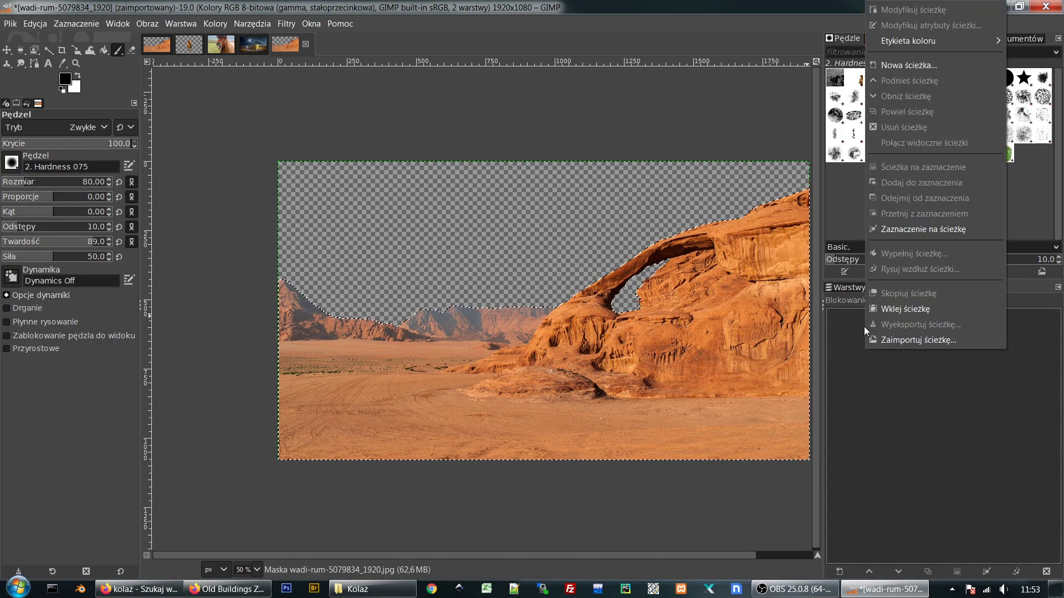
click(916, 231)
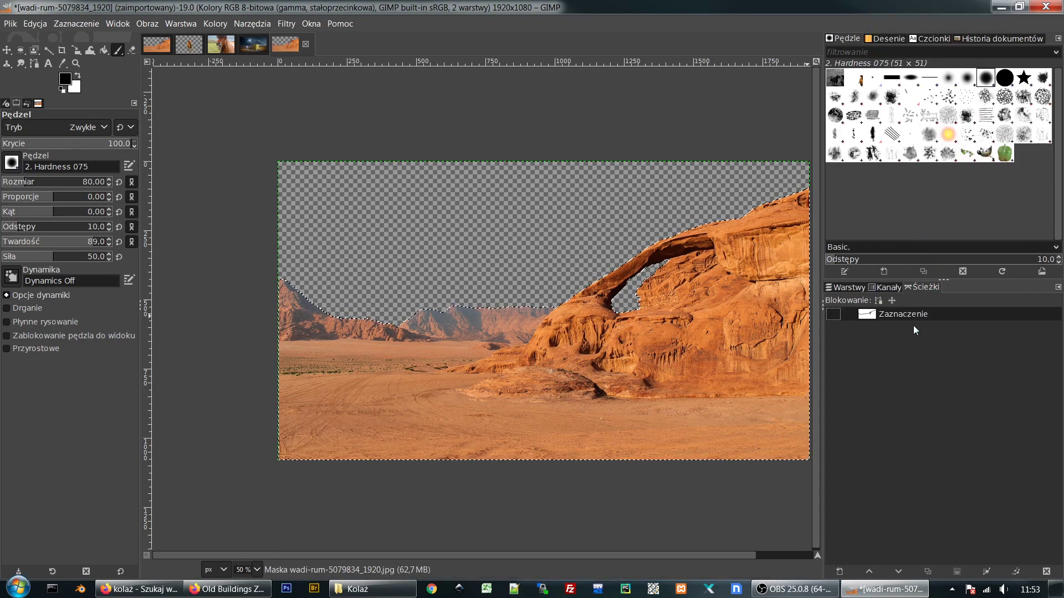
click(833, 315)
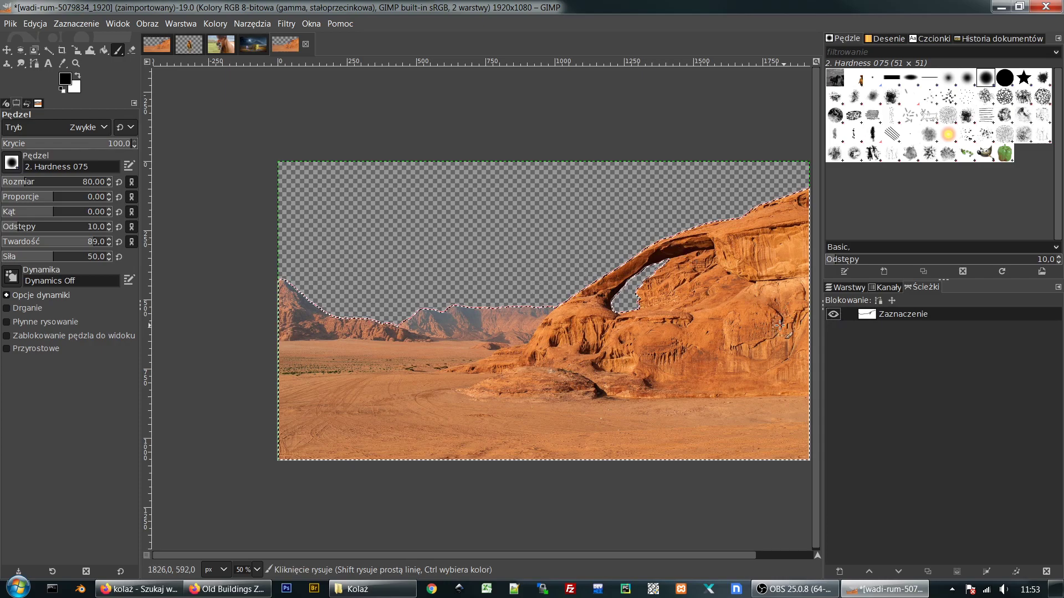
click(833, 315)
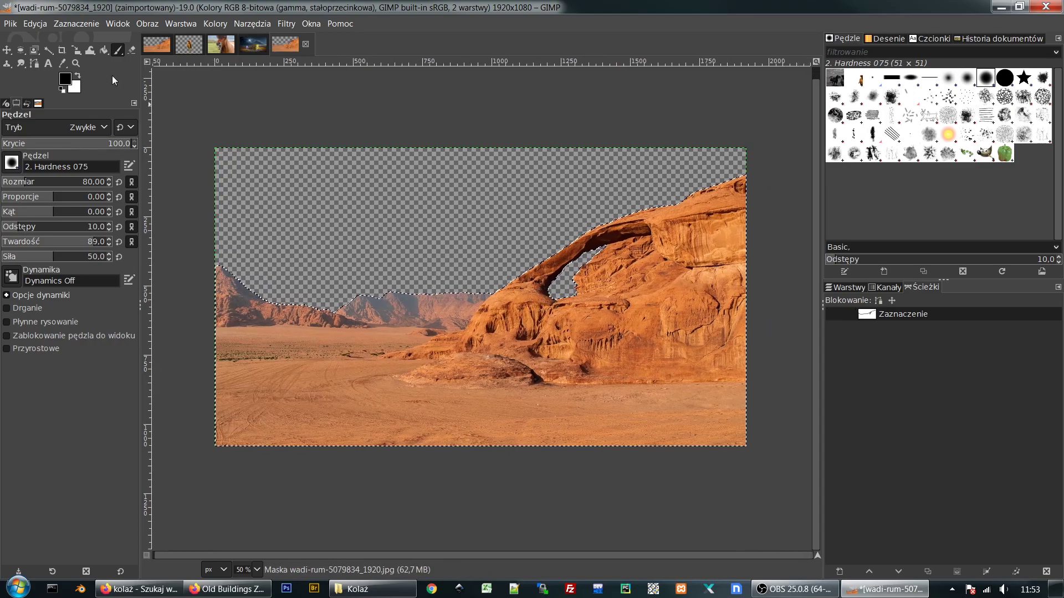
Step: Clear the landscape selection and restore it from the stored Zaznaczenie path
click(76, 23)
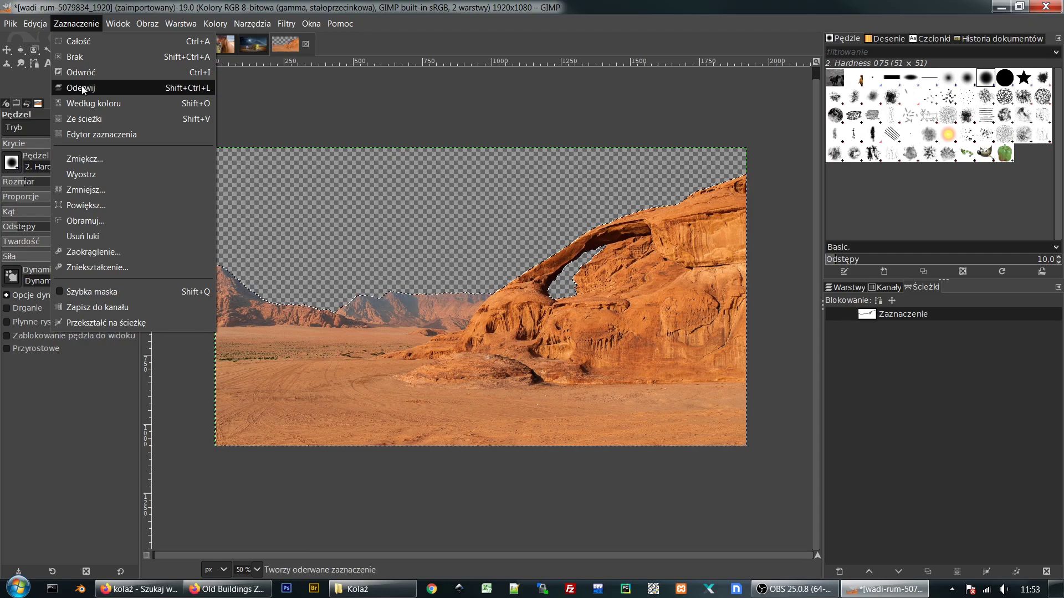
click(84, 61)
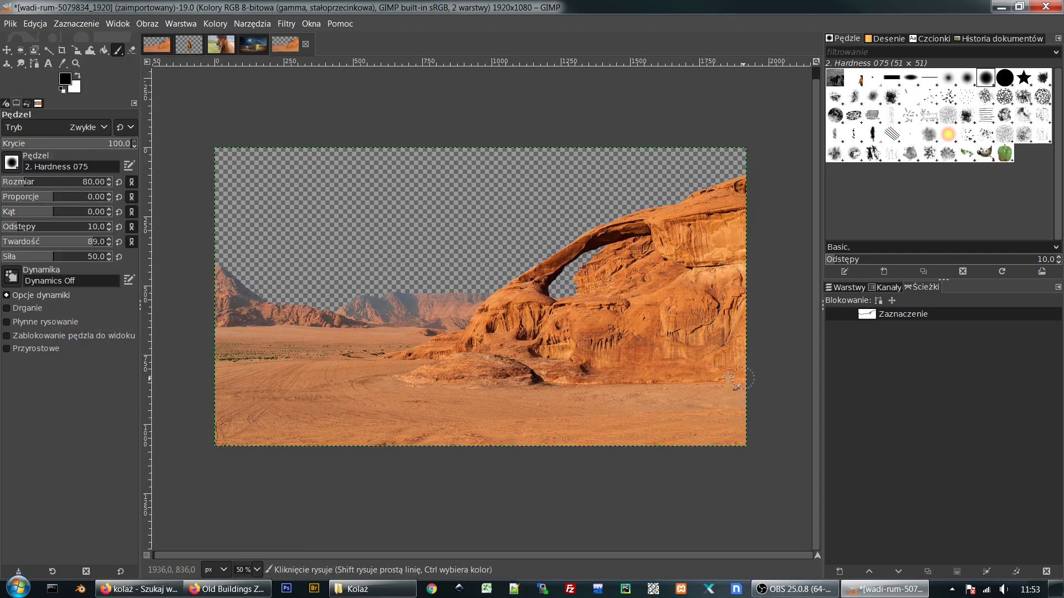
right_click(867, 314)
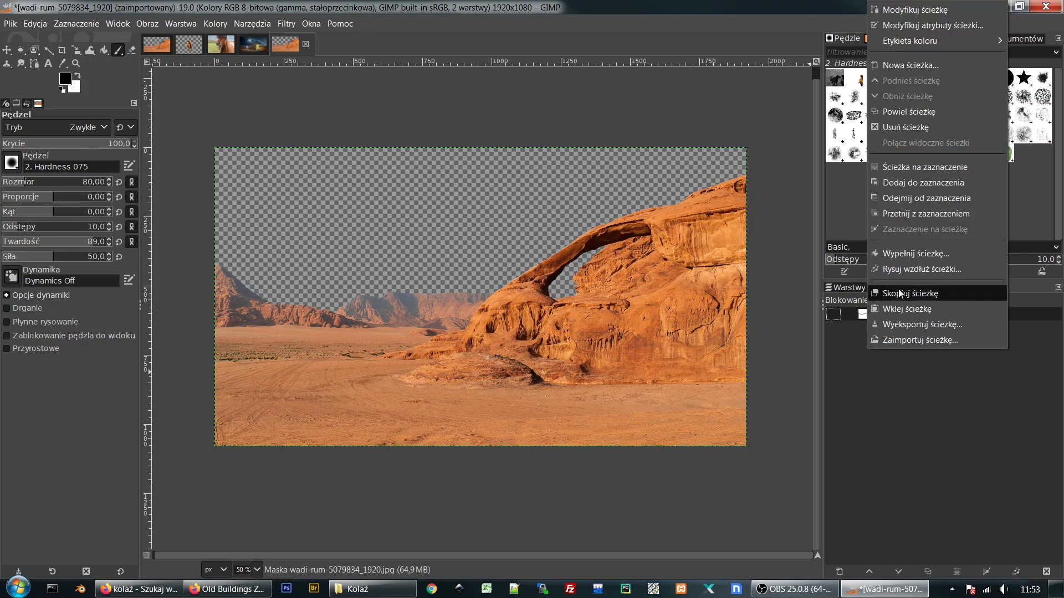
click(925, 168)
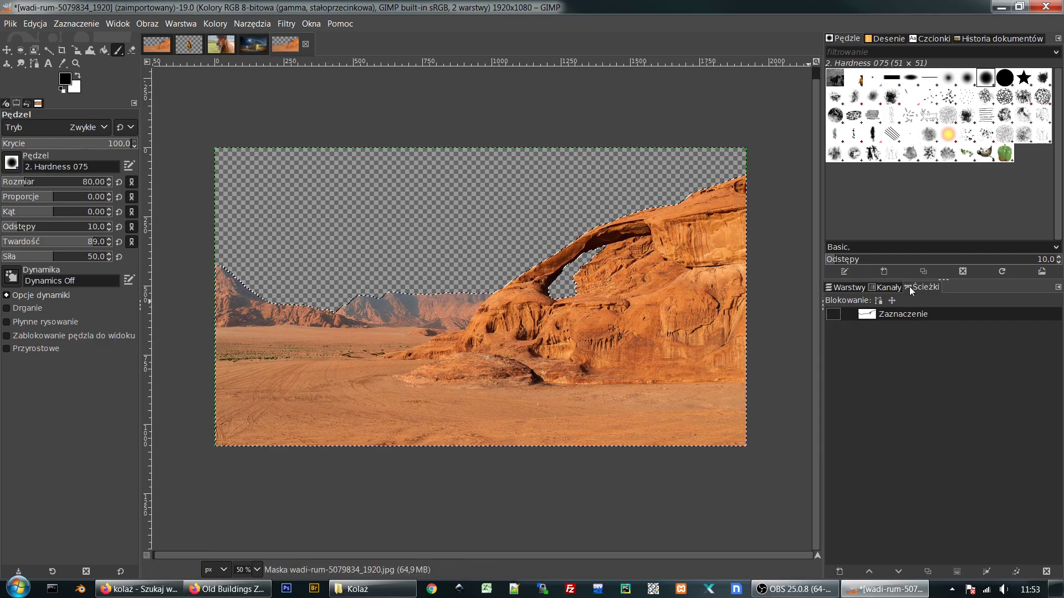
right_click(885, 339)
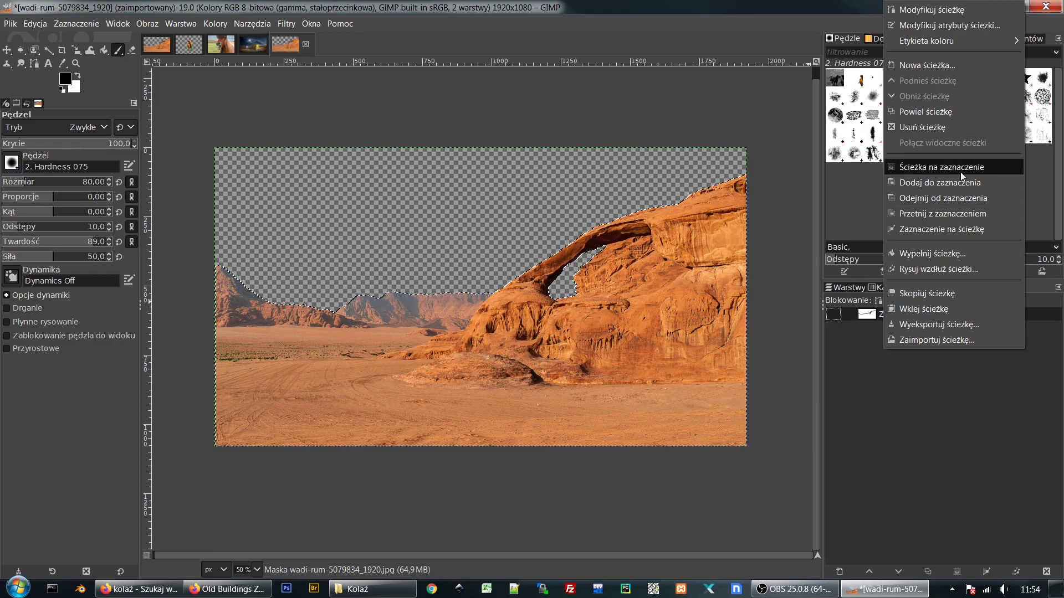
click(885, 413)
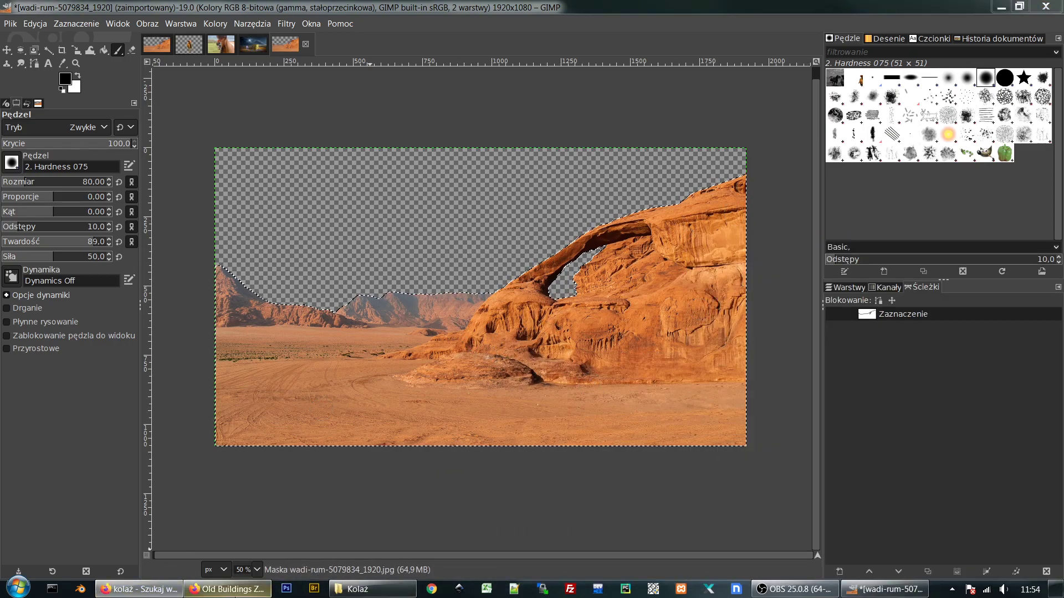
Step: Switch to the Pixabay page in Firefox and search the photos for "sky"
click(226, 589)
click(163, 89)
text(s)
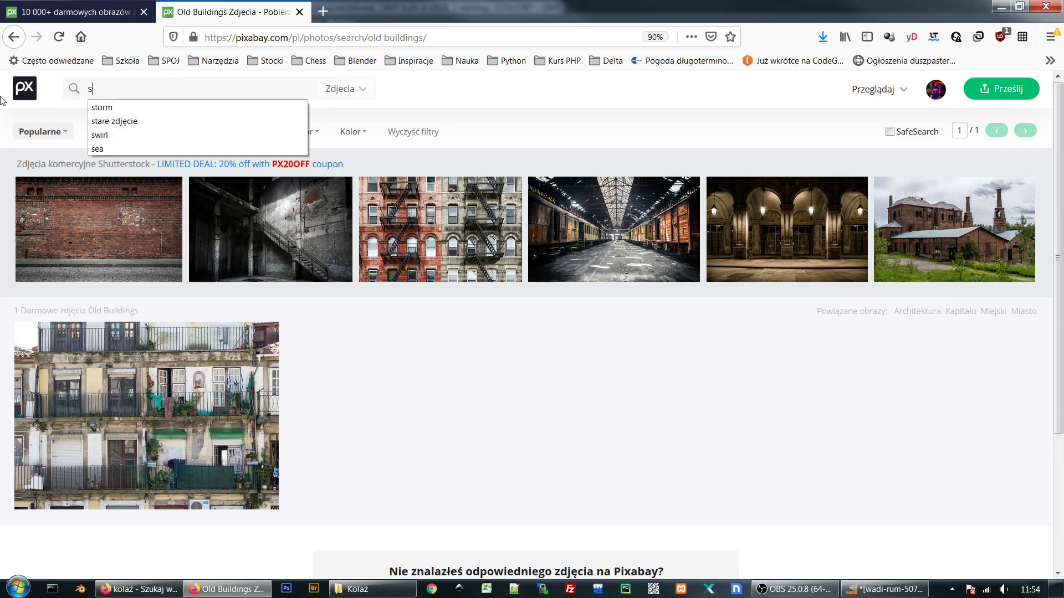
text(ky)
key(Return)
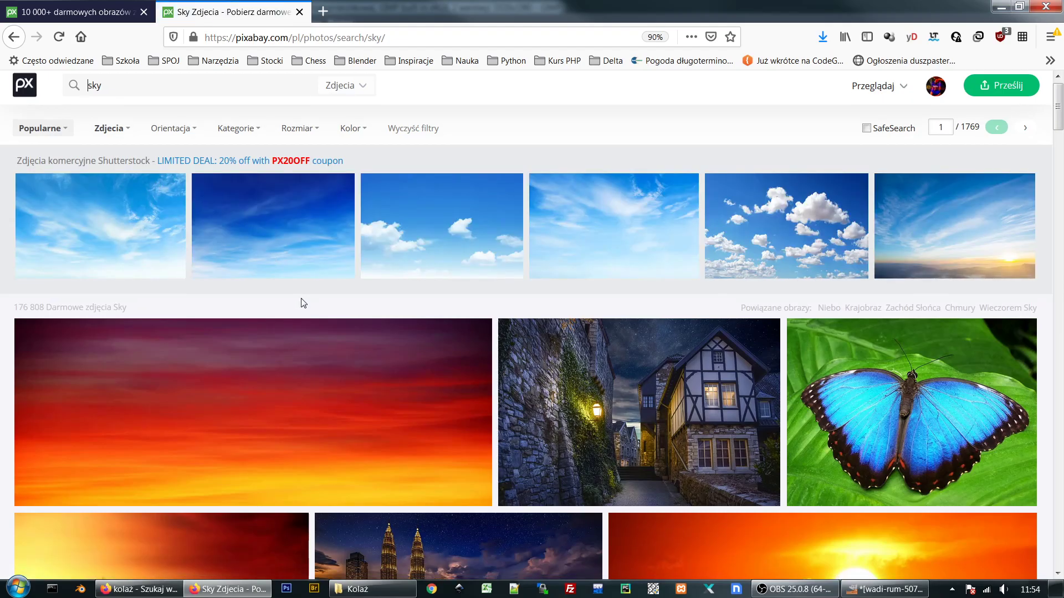
Step: Look through the sky photo results for a background that suits the desert landscape
scroll(303, 303, down, 5)
scroll(331, 320, down, 5)
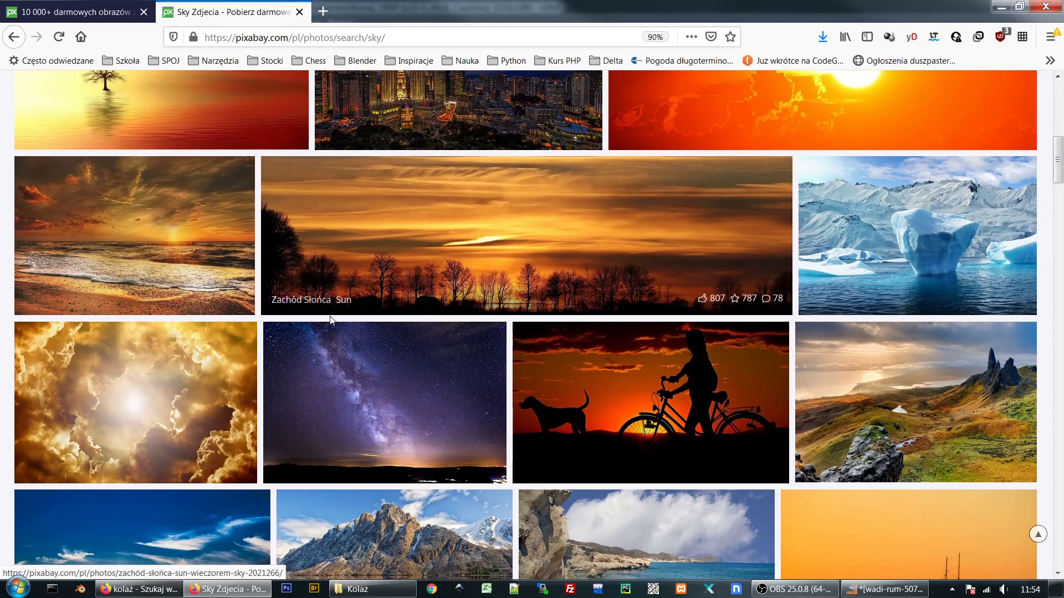
scroll(332, 319, down, 5)
scroll(331, 321, down, 5)
scroll(332, 321, down, 7)
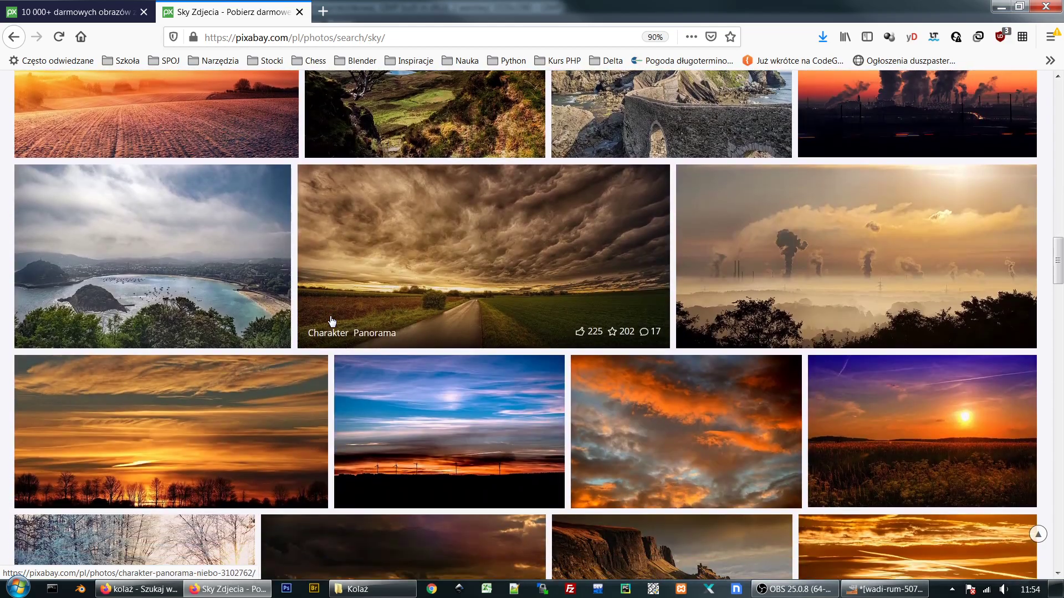
scroll(332, 321, down, 10)
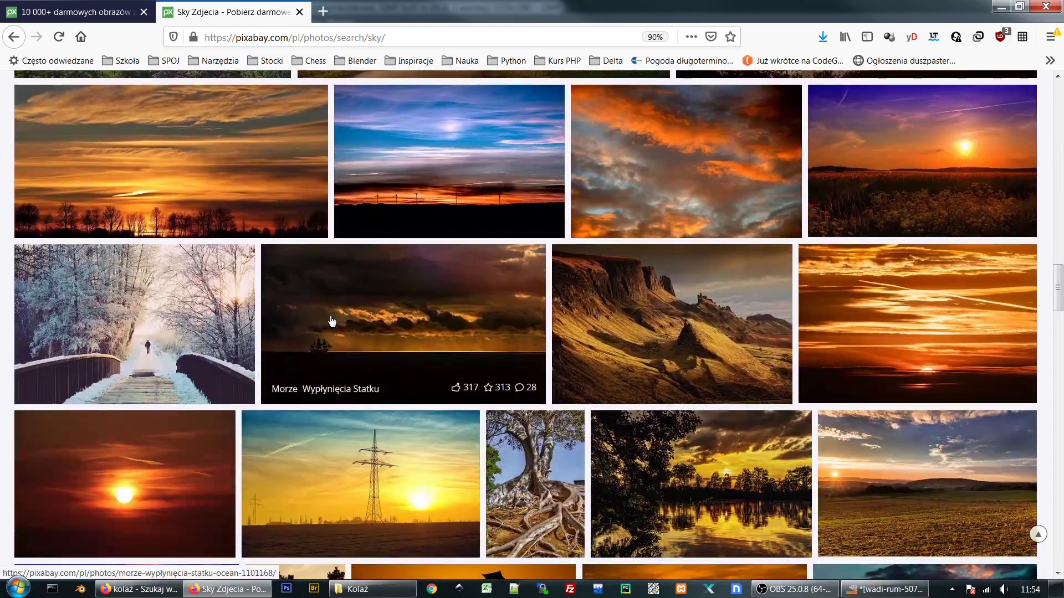
scroll(331, 320, down, 5)
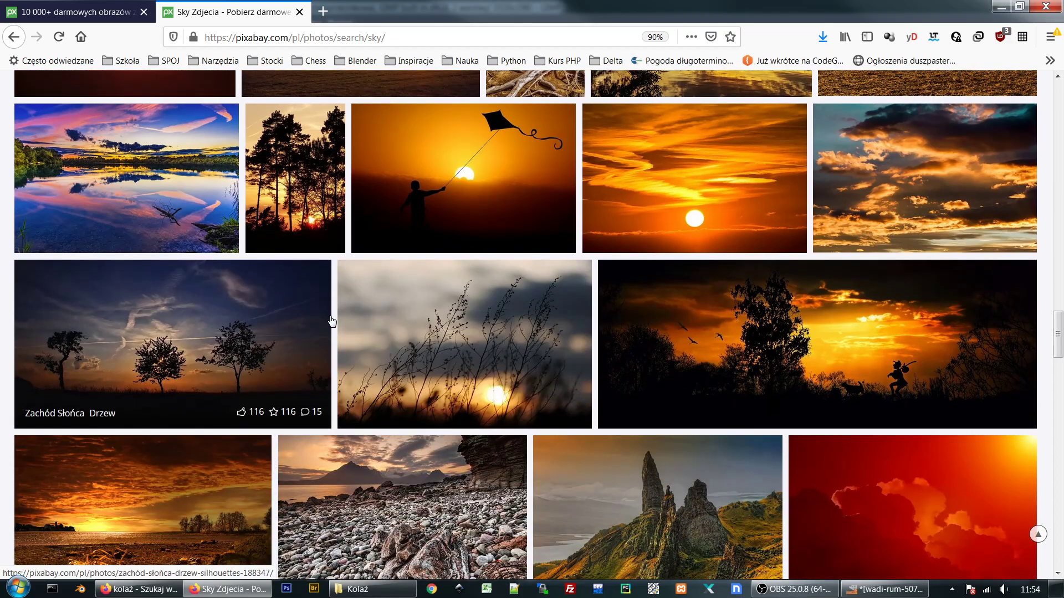
scroll(331, 321, down, 1)
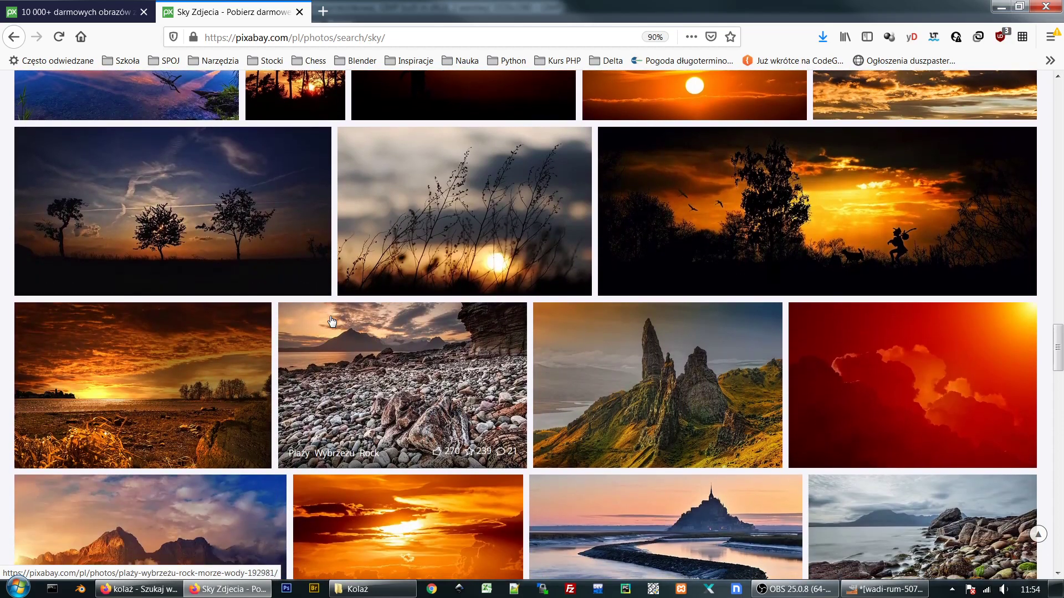
scroll(331, 320, up, 15)
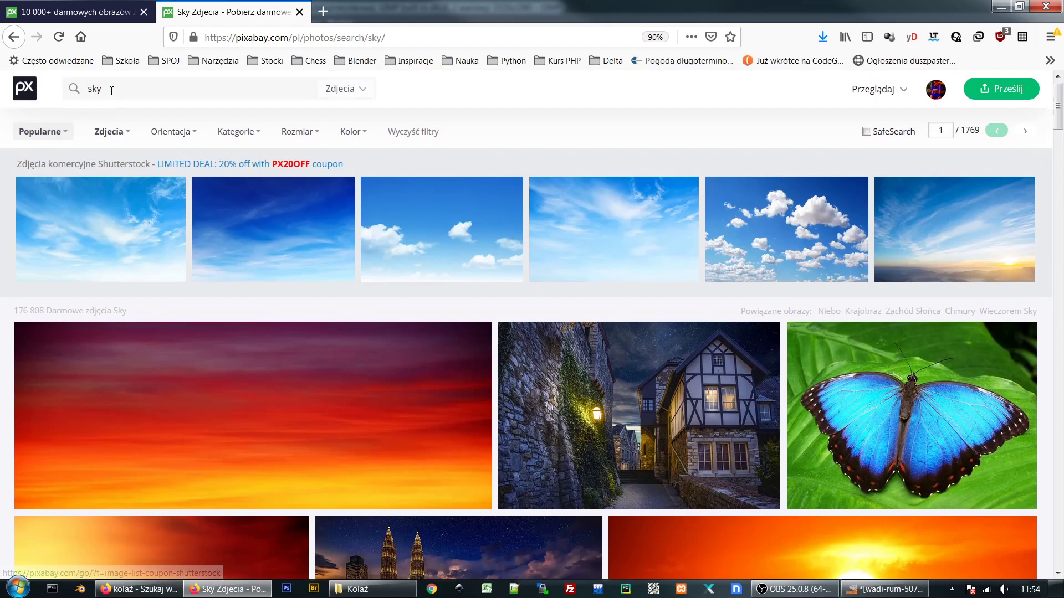
Step: Search the photos for "niebieskie niebo" and open the photo of dark teal clouds with a bright opening
double_click(111, 91)
text(niebieskie niebo)
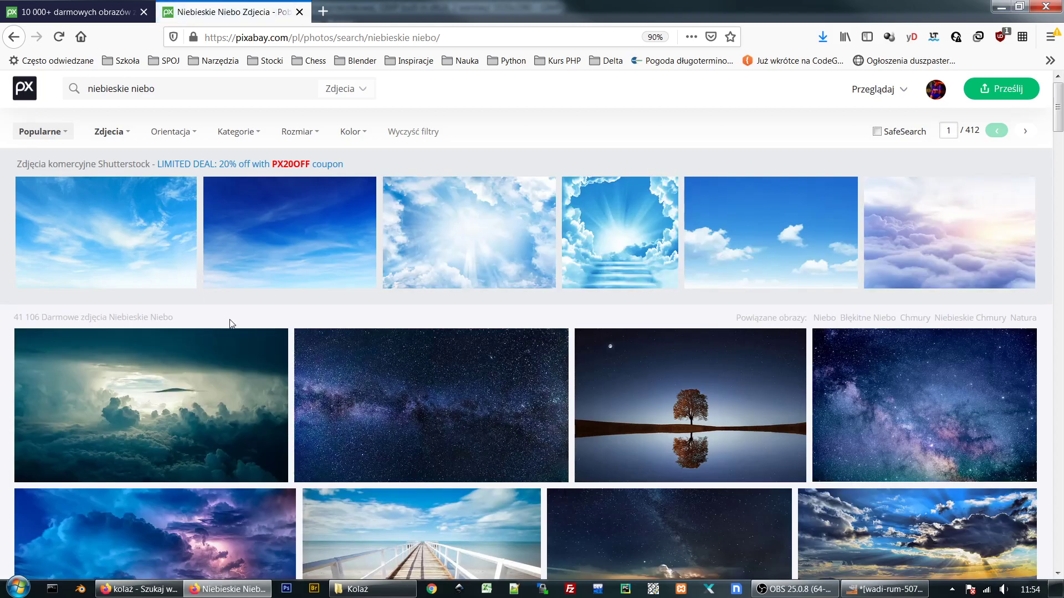
scroll(264, 360, down, 2)
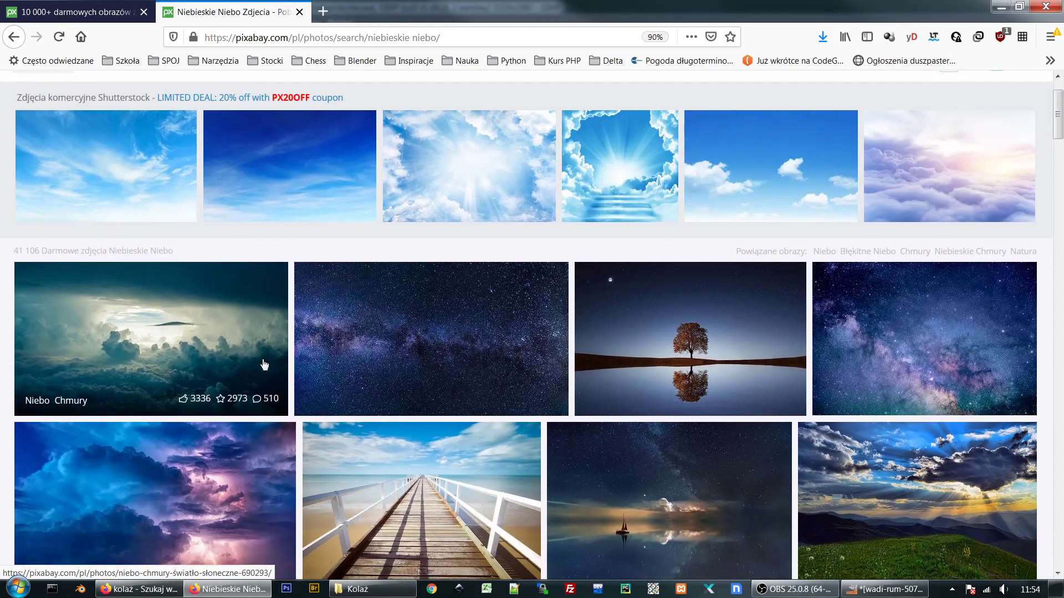
scroll(253, 383, down, 2)
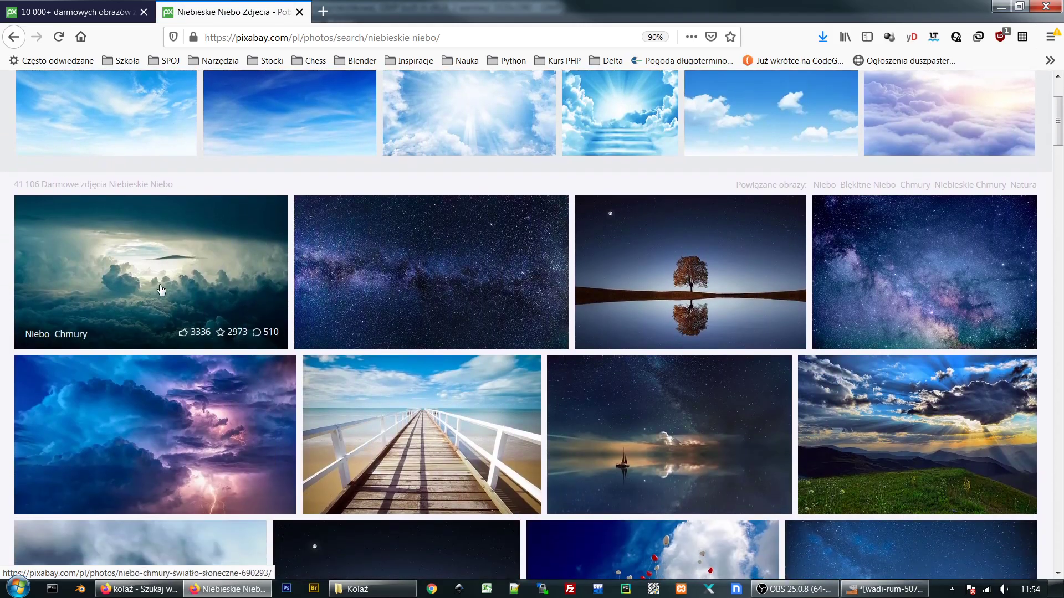
click(162, 294)
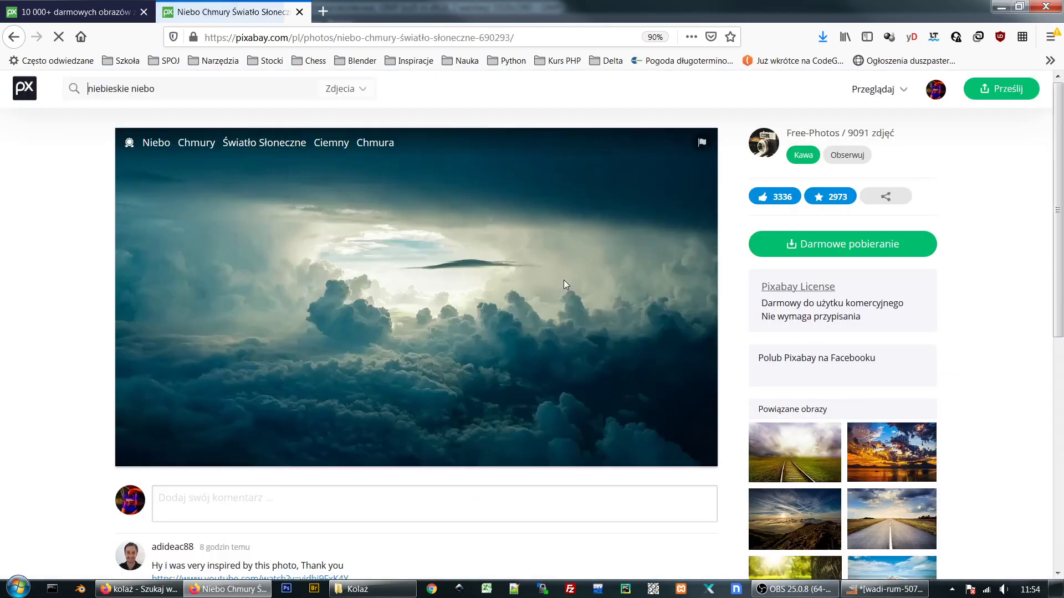
Step: Download the cloud photo as a 1920×1080 JPG and save it as sky-690293_1920.jpg
click(834, 251)
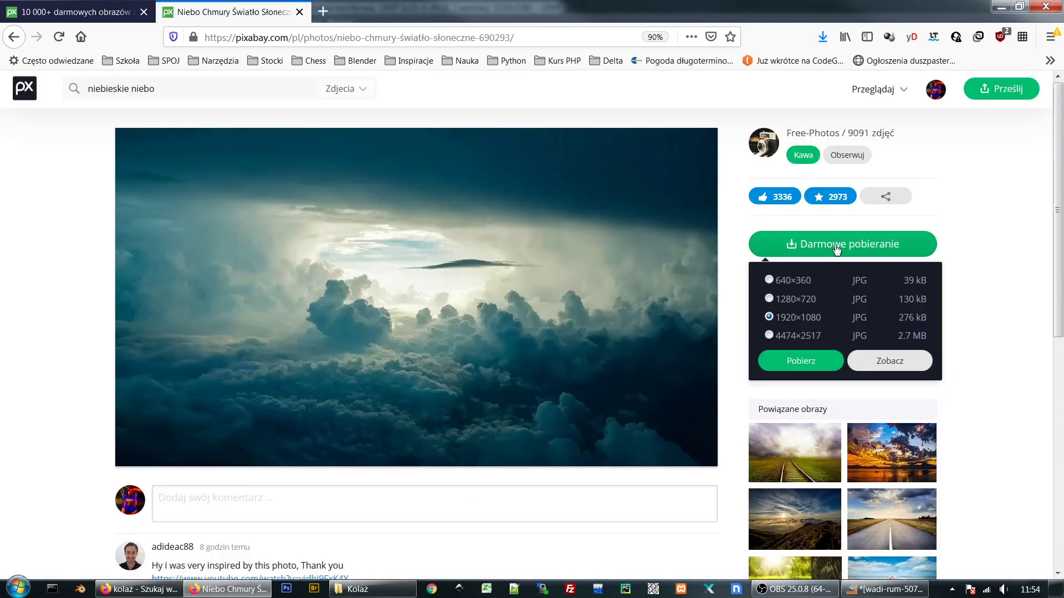
click(797, 358)
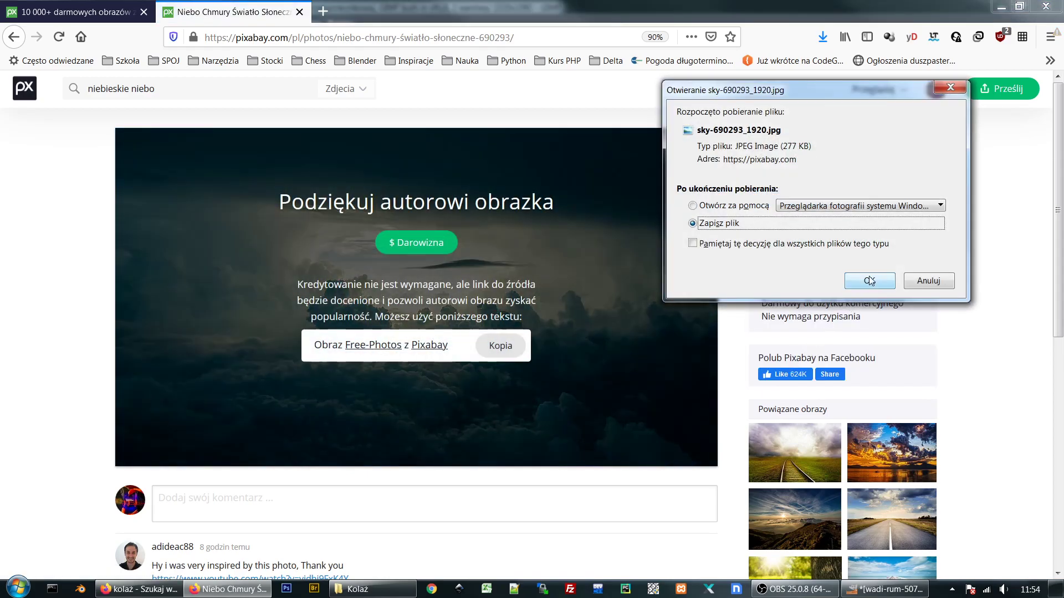
click(870, 280)
click(807, 466)
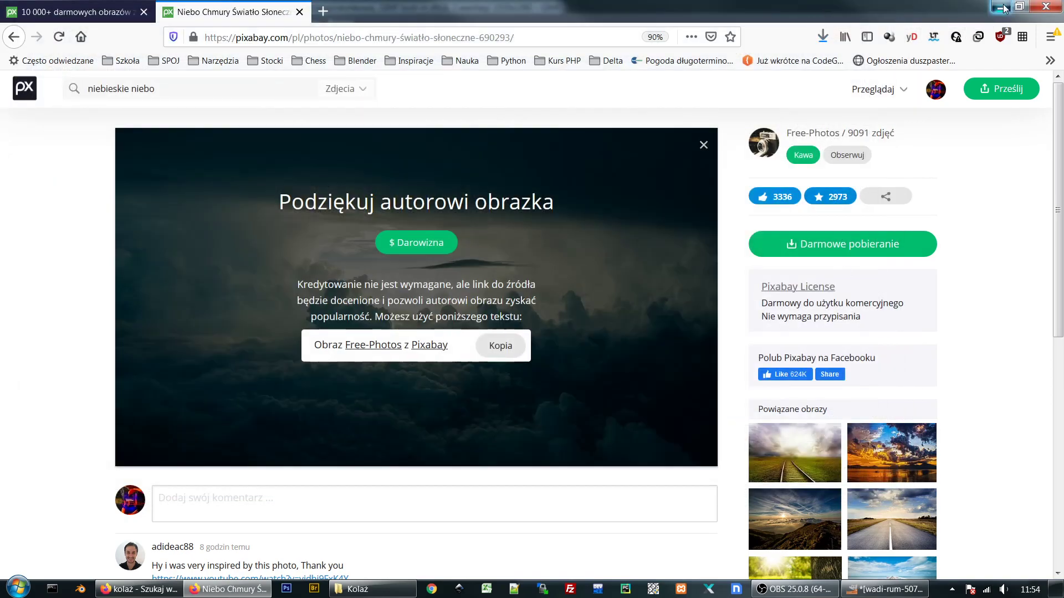
Step: Add sky-690293_1920.jpg from the Kolaż folder to the desert image in GIMP as a layer and clear the selection
click(1000, 7)
key(alt+Tab)
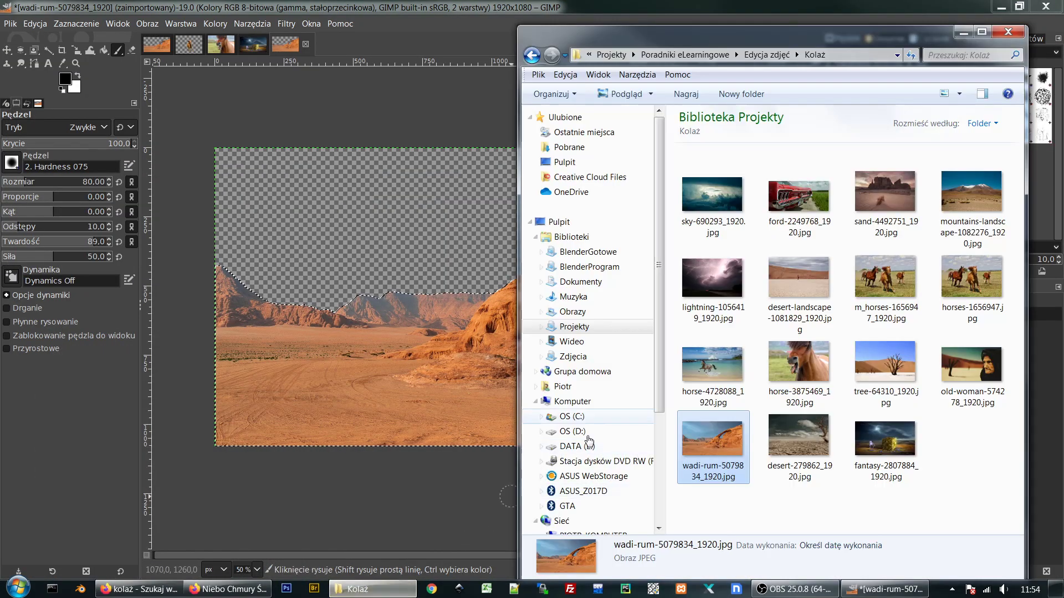
drag(712, 194, 426, 220)
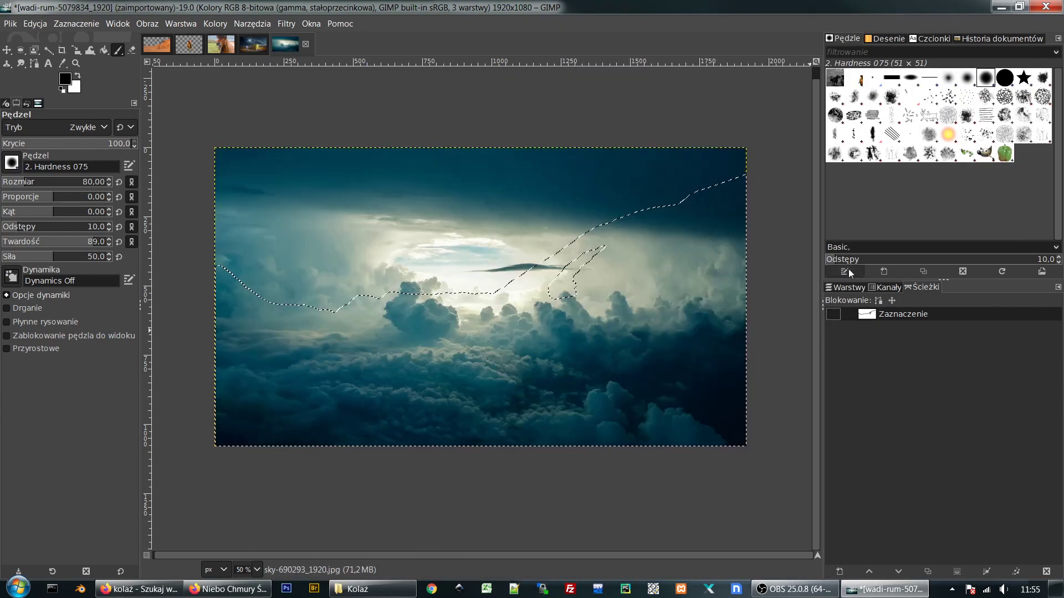
click(846, 287)
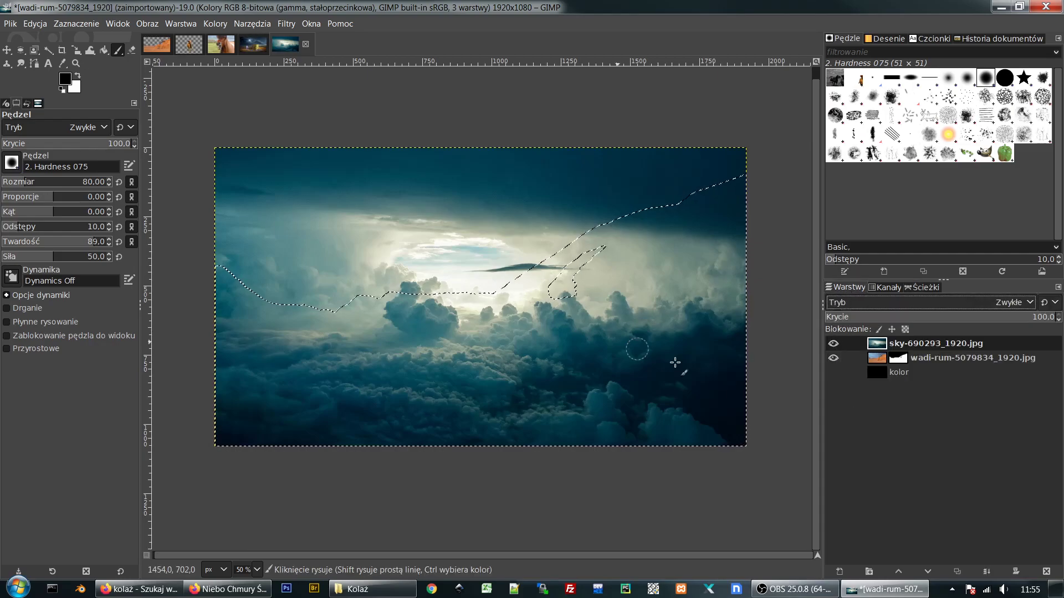
click(76, 23)
click(82, 56)
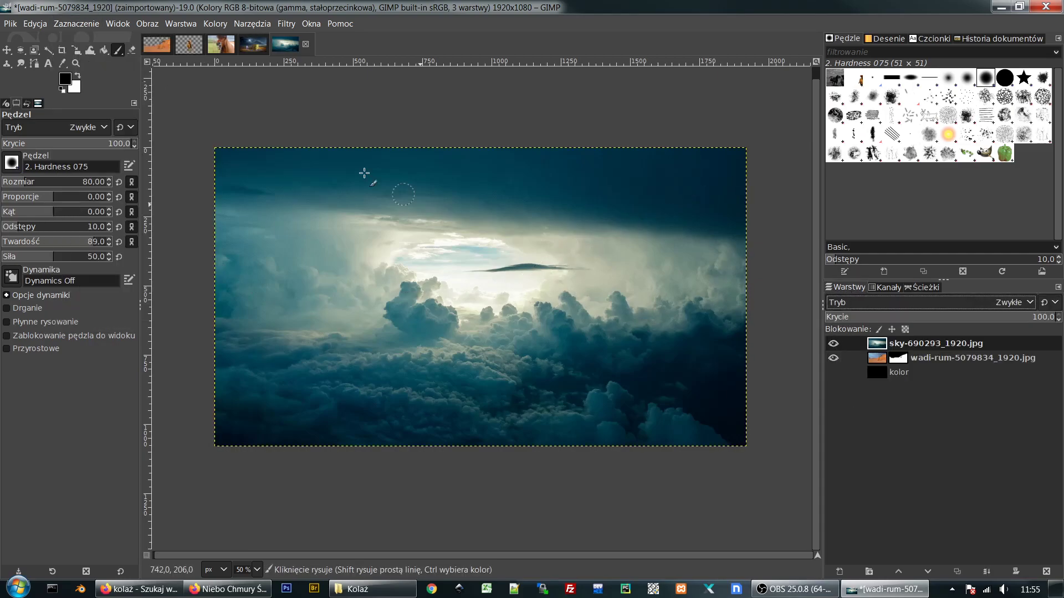
Step: Place the sky layer beneath the wadi-rum layer and shift it upward so its clouds sit above the mountains
drag(878, 343, 878, 368)
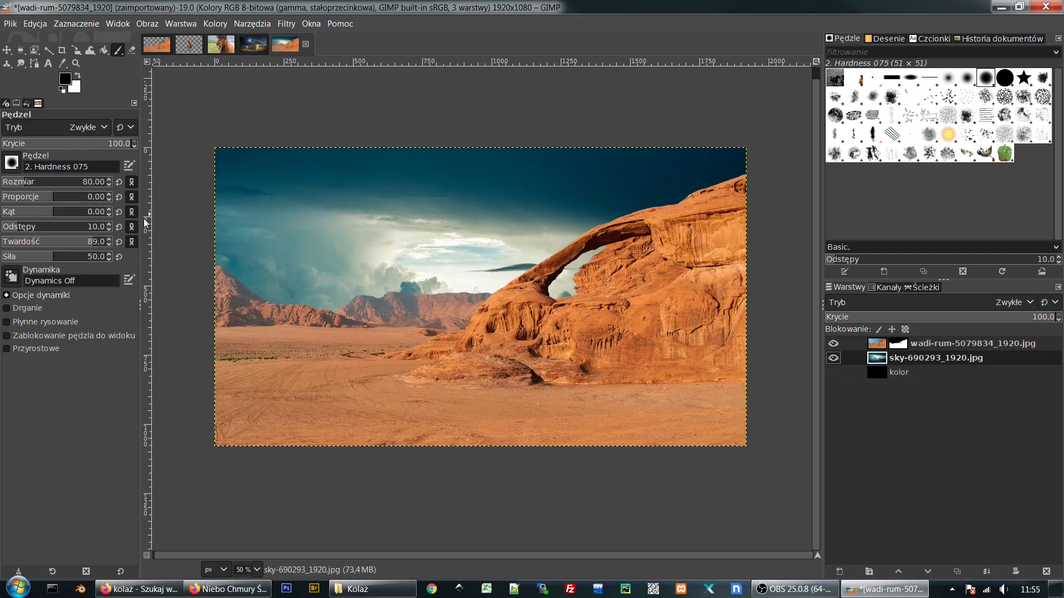
click(7, 50)
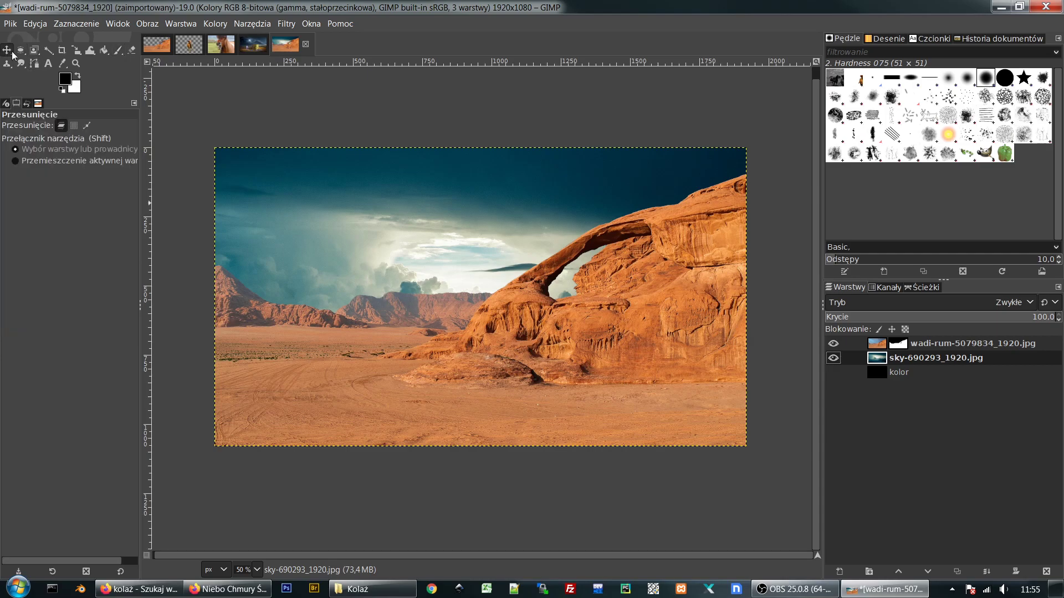
drag(468, 232, 465, 159)
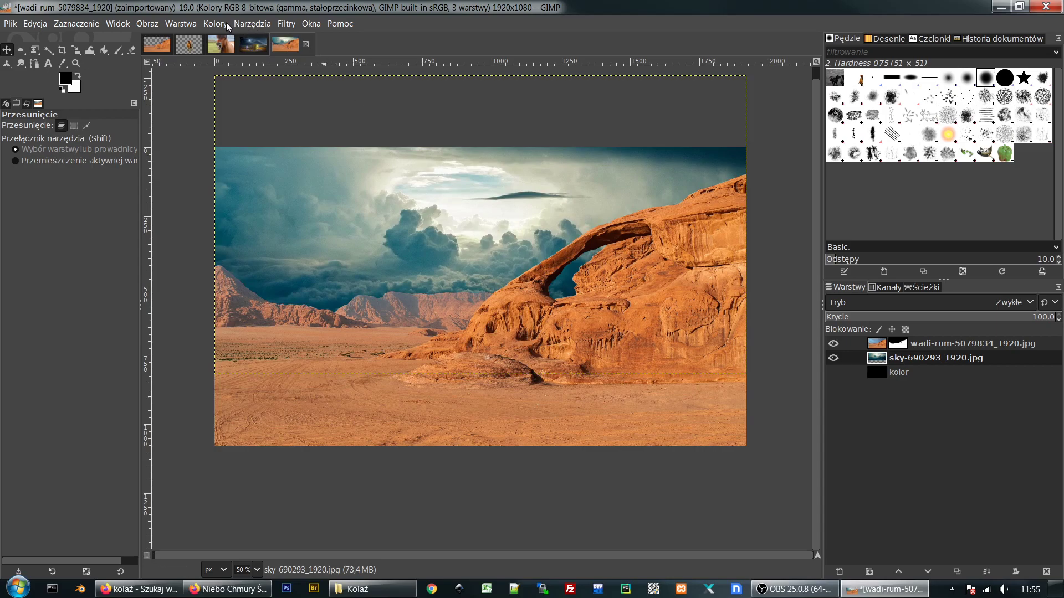
Step: Scale the sky layer proportionally to 2027 × 1140 px and move it slightly down behind the desert landscape
click(266, 23)
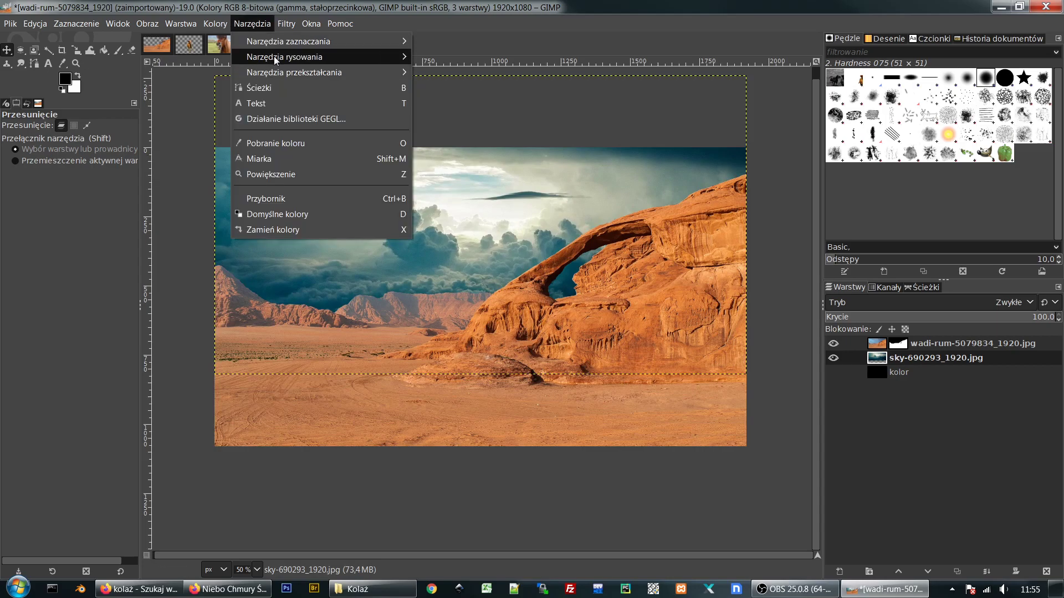
mouse_move(273, 76)
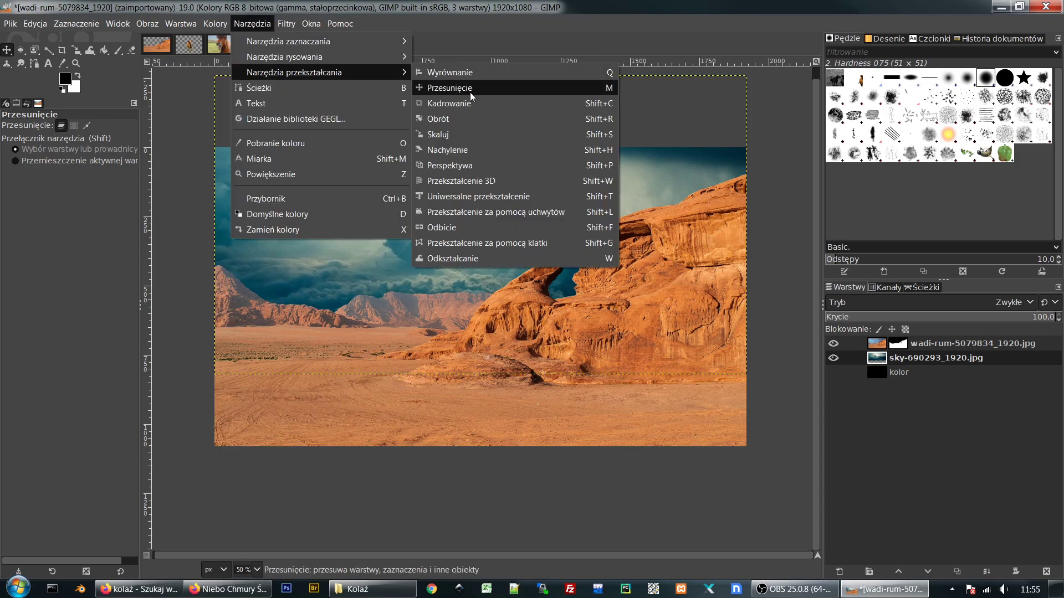
click(459, 137)
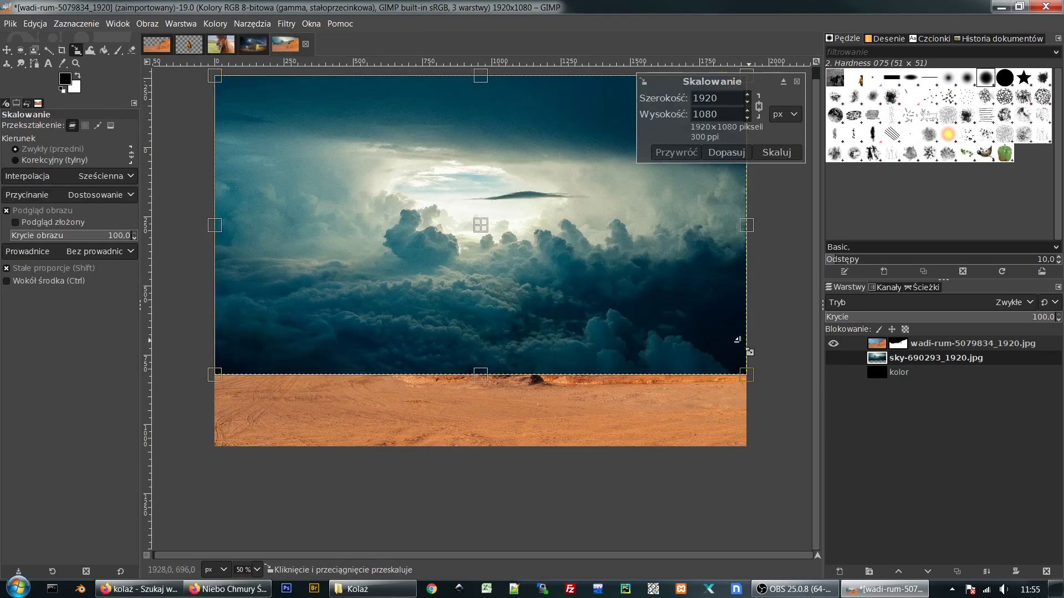
drag(673, 343, 699, 359)
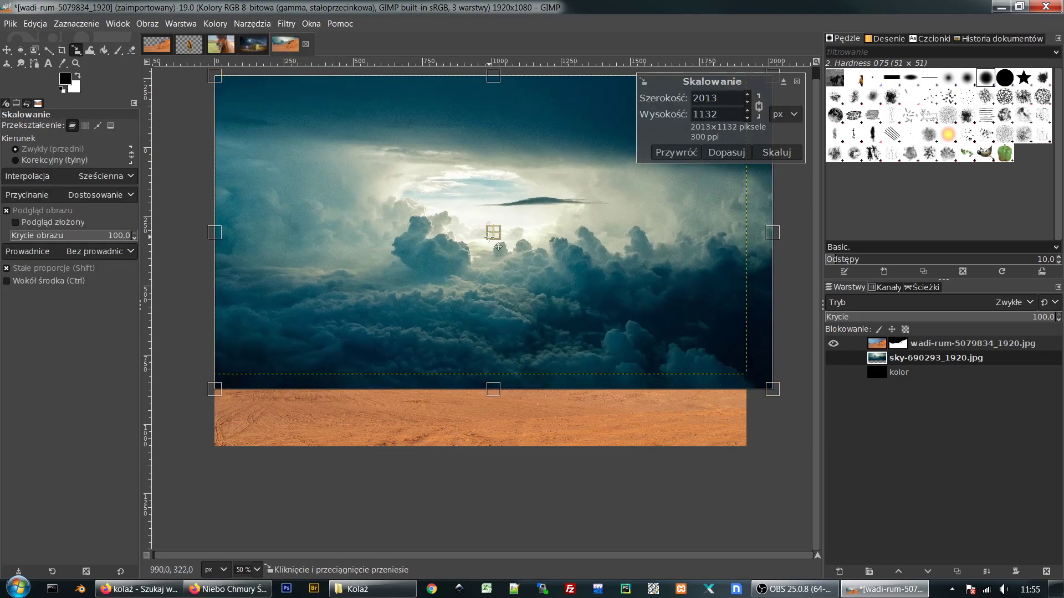
drag(483, 234, 491, 220)
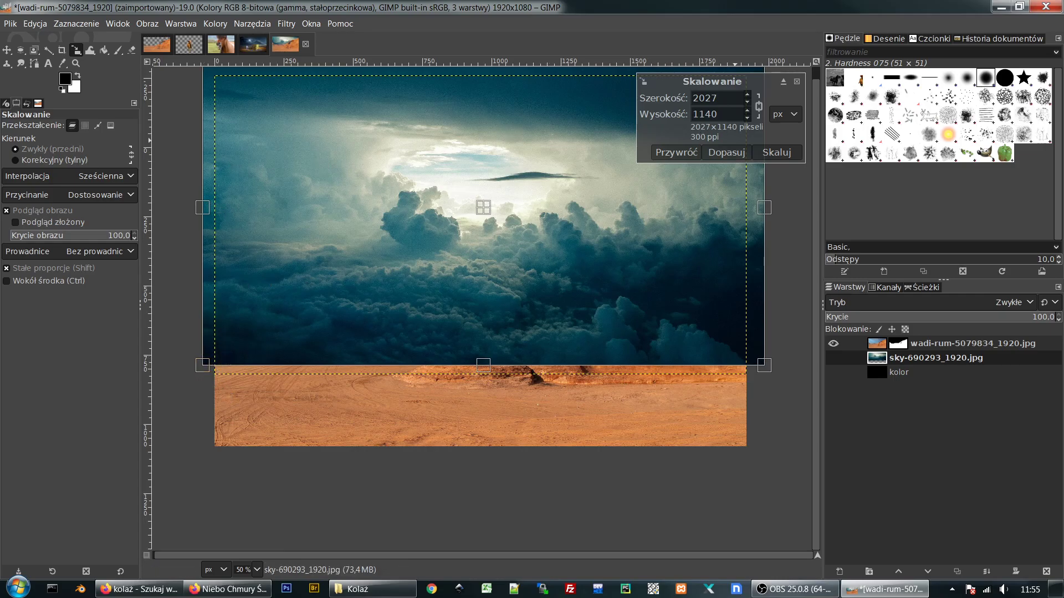
click(777, 152)
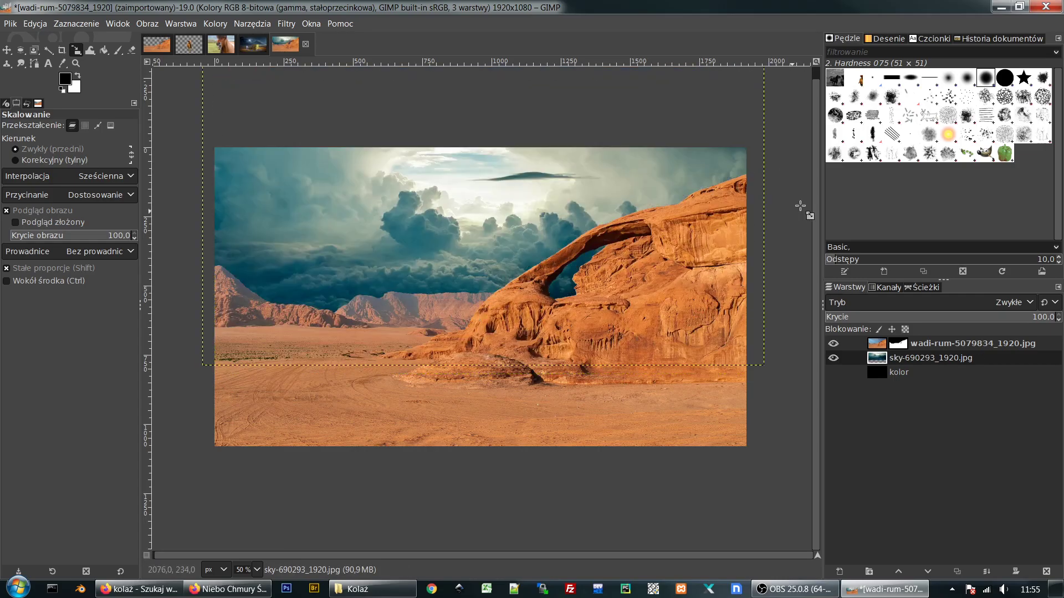
key(m)
drag(410, 191, 406, 215)
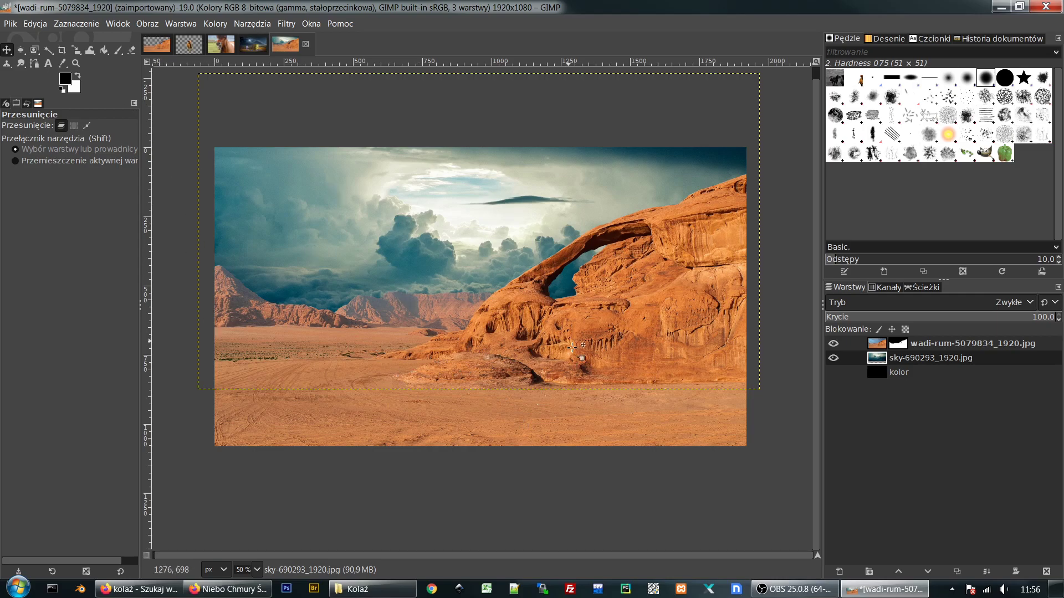
Step: Turn off the display of layer boundaries in the image view
click(108, 25)
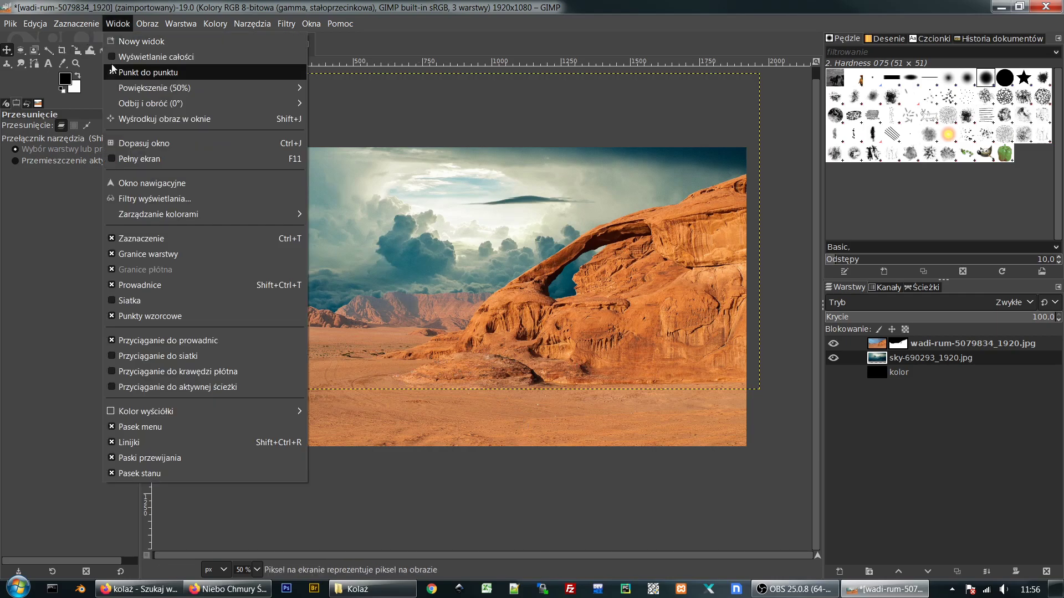
click(119, 255)
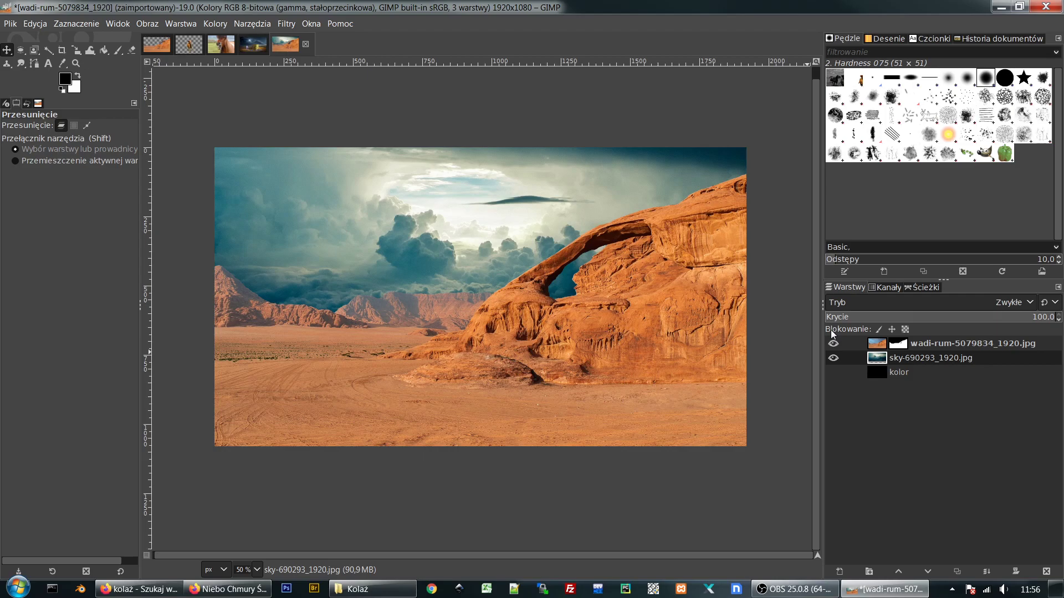
Step: Duplicate the sky-690293_1920.jpg and wadi-rum-5079834_1920.jpg layers and place both copies beneath the kolor layer
click(876, 360)
click(957, 571)
drag(881, 359, 885, 392)
click(878, 346)
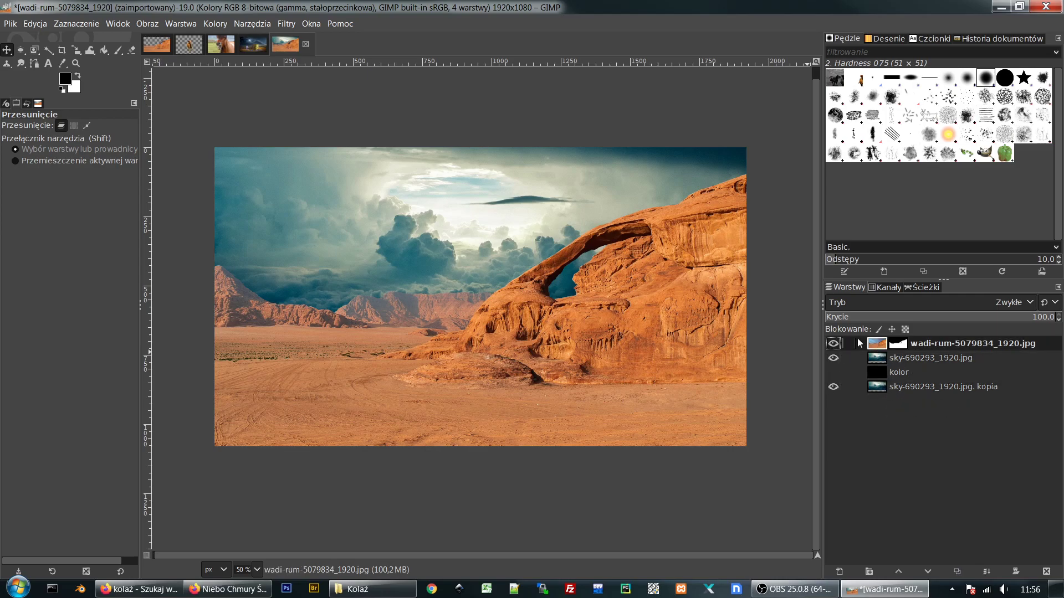
click(957, 571)
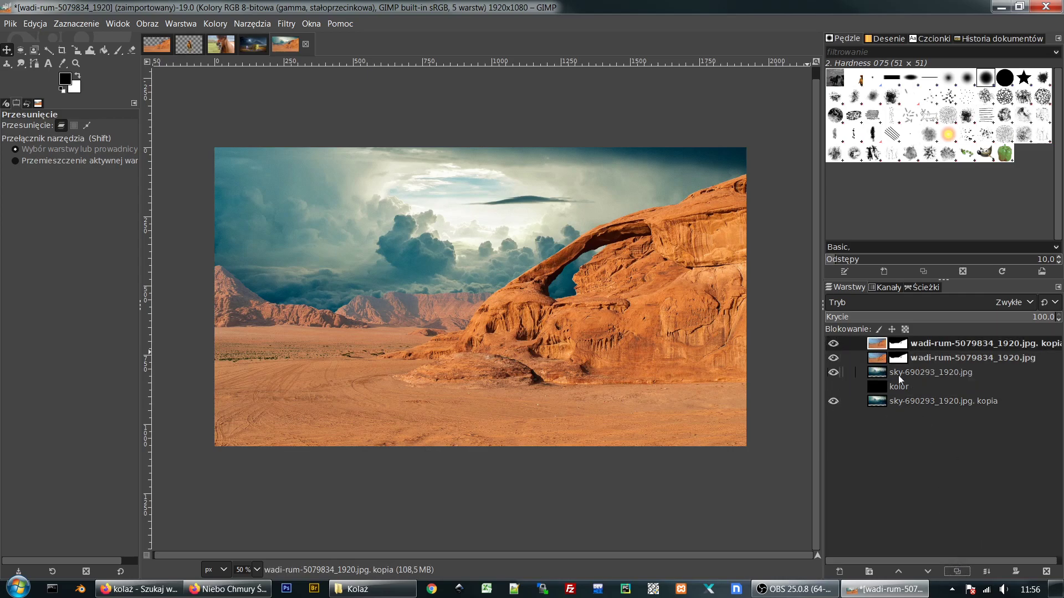
drag(879, 347, 883, 395)
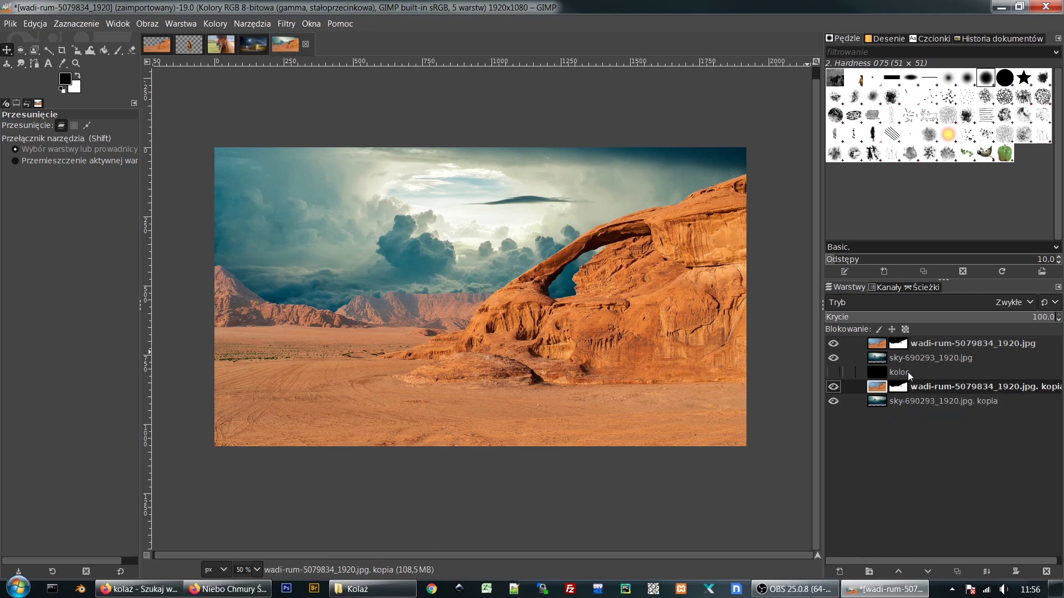
click(877, 360)
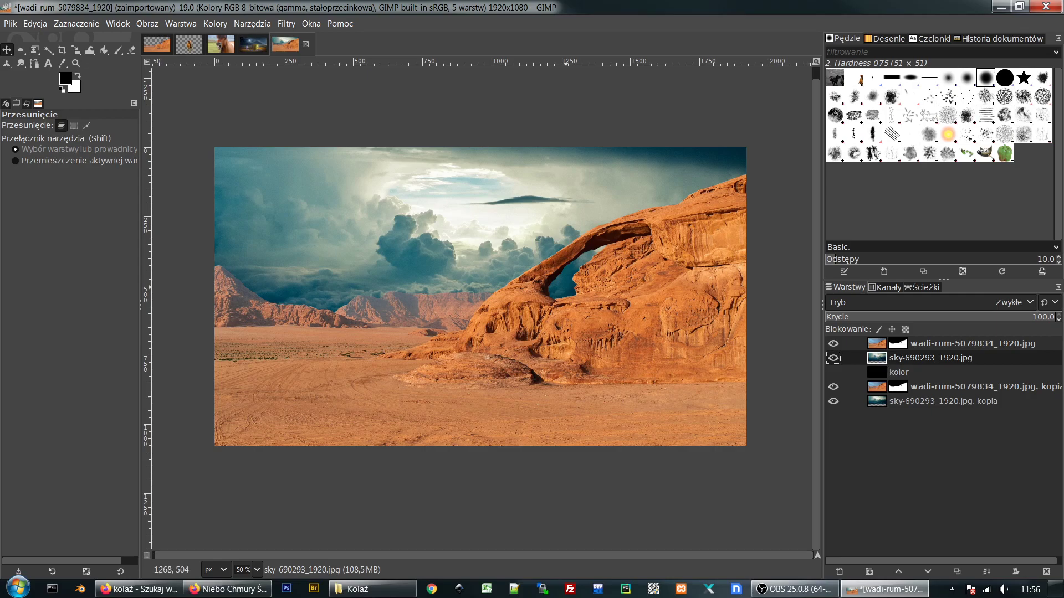
click(215, 24)
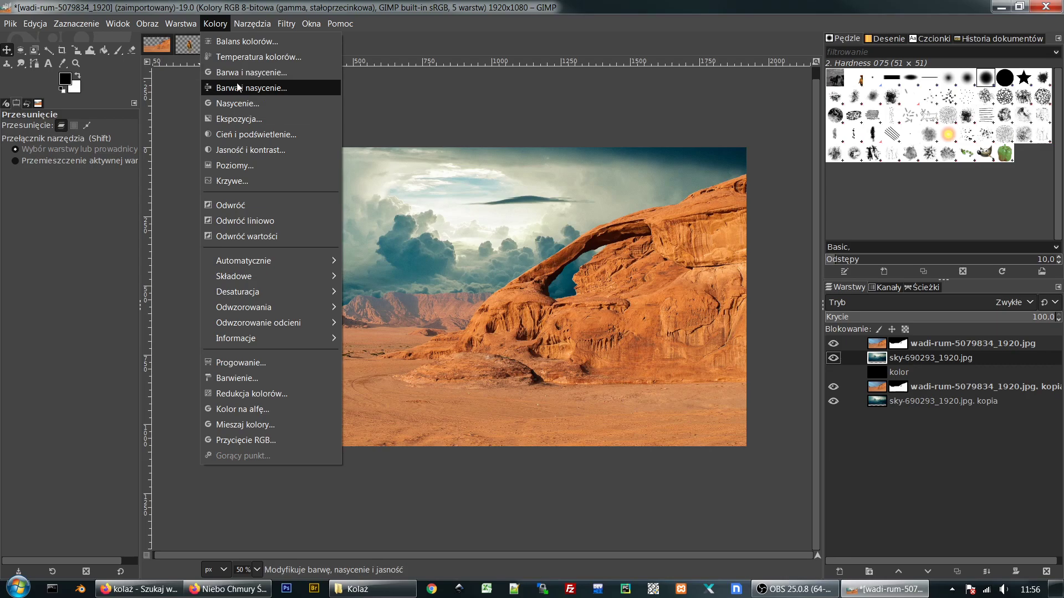
click(237, 73)
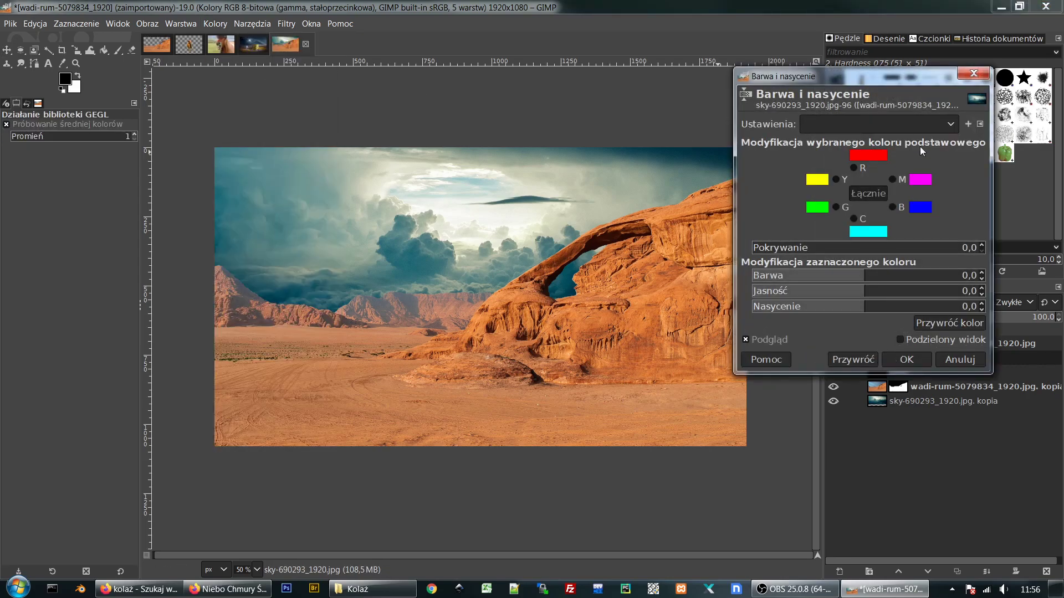
drag(925, 74, 839, 85)
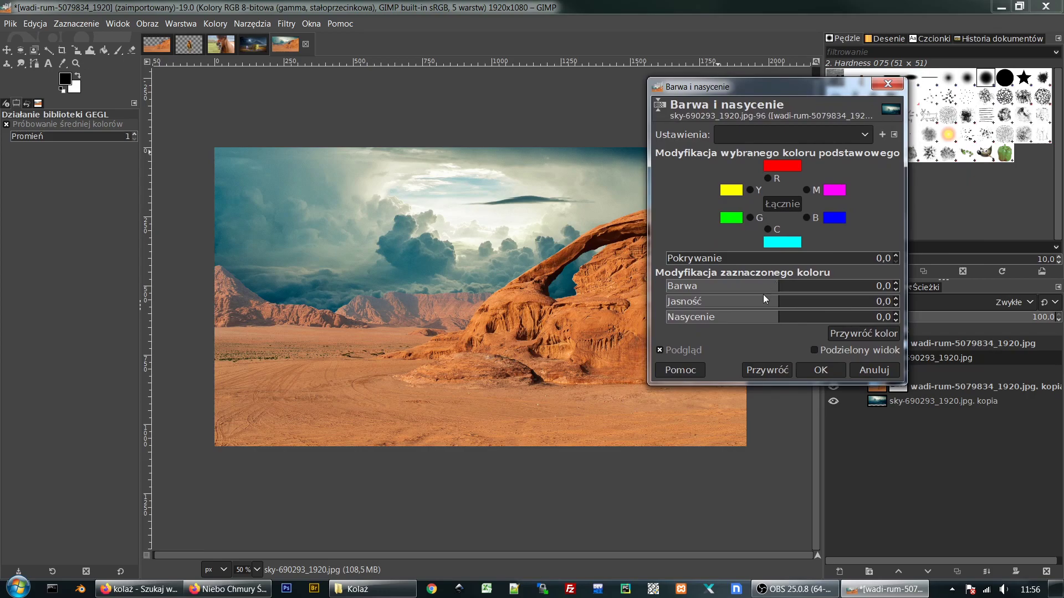
drag(776, 289, 840, 294)
click(868, 373)
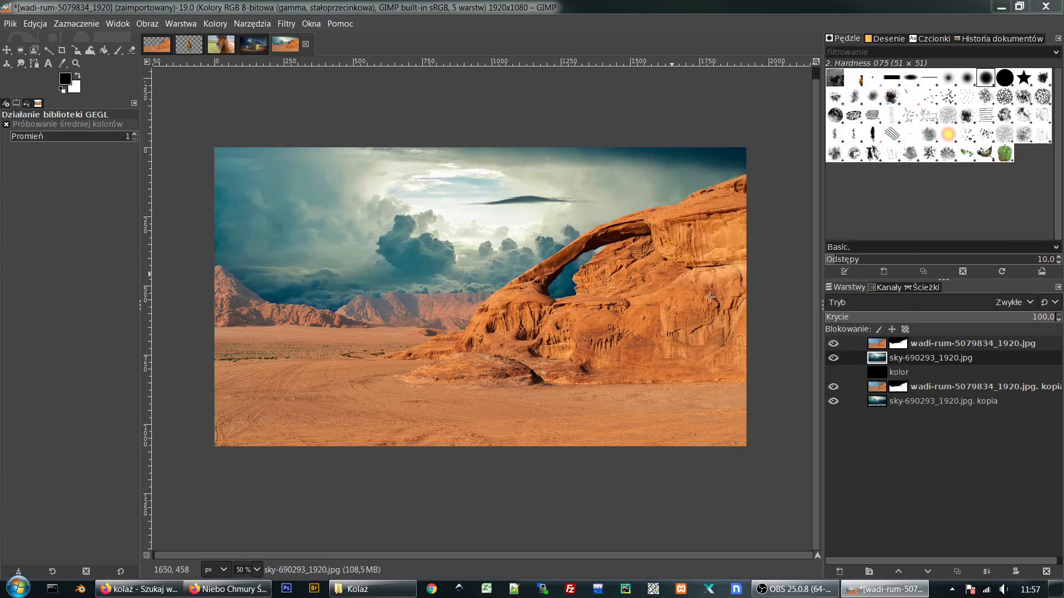
click(242, 24)
click(249, 23)
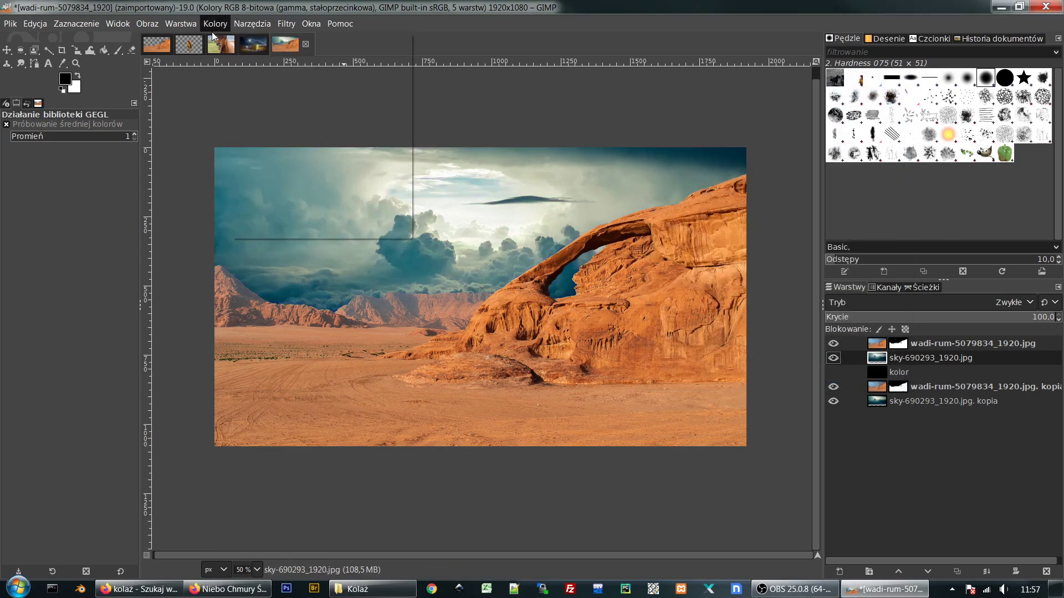
click(214, 23)
click(220, 73)
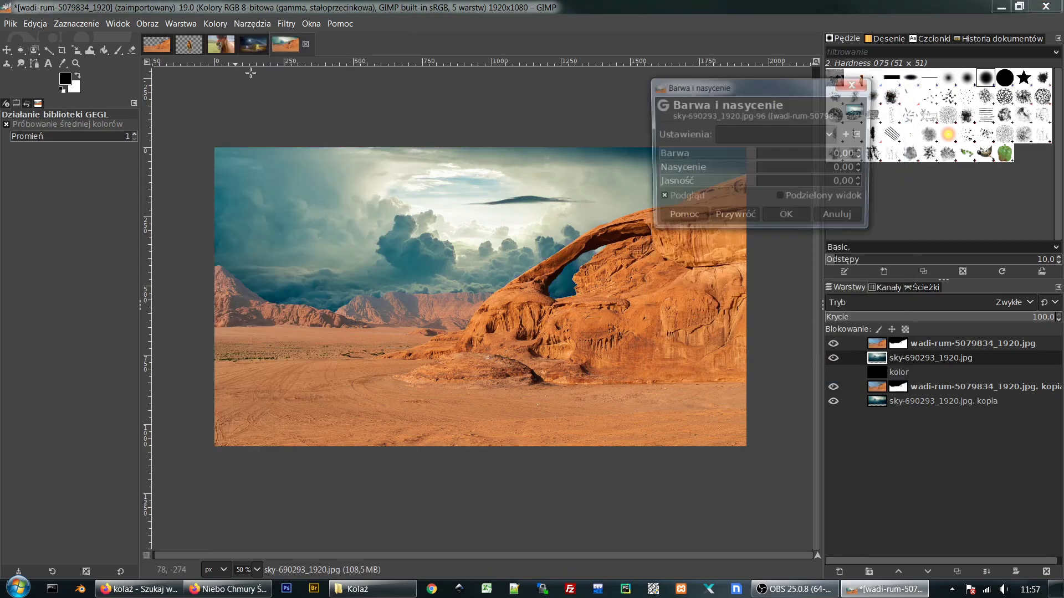
drag(760, 158, 717, 173)
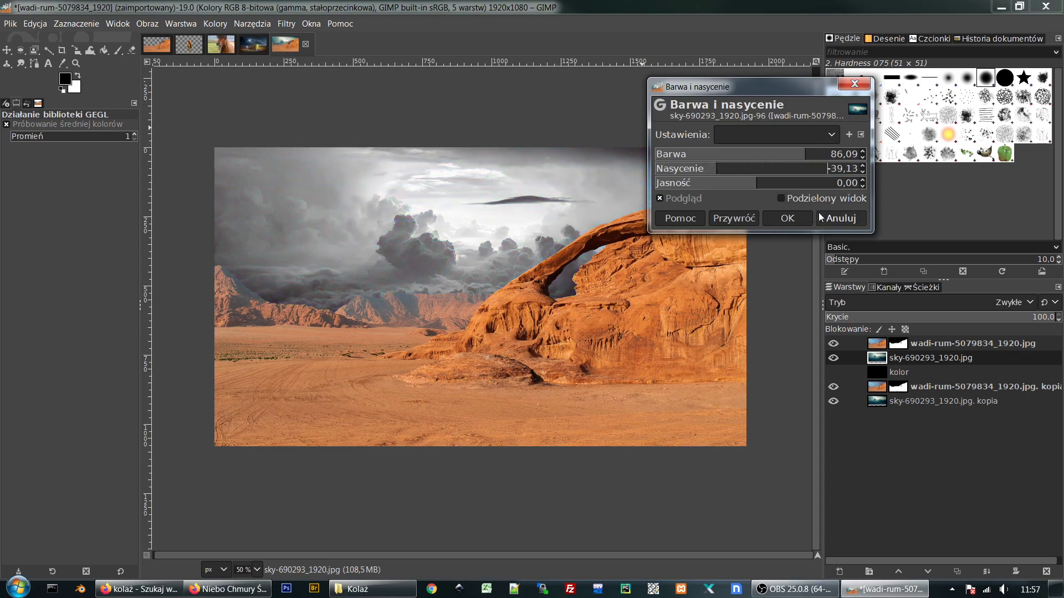
click(839, 219)
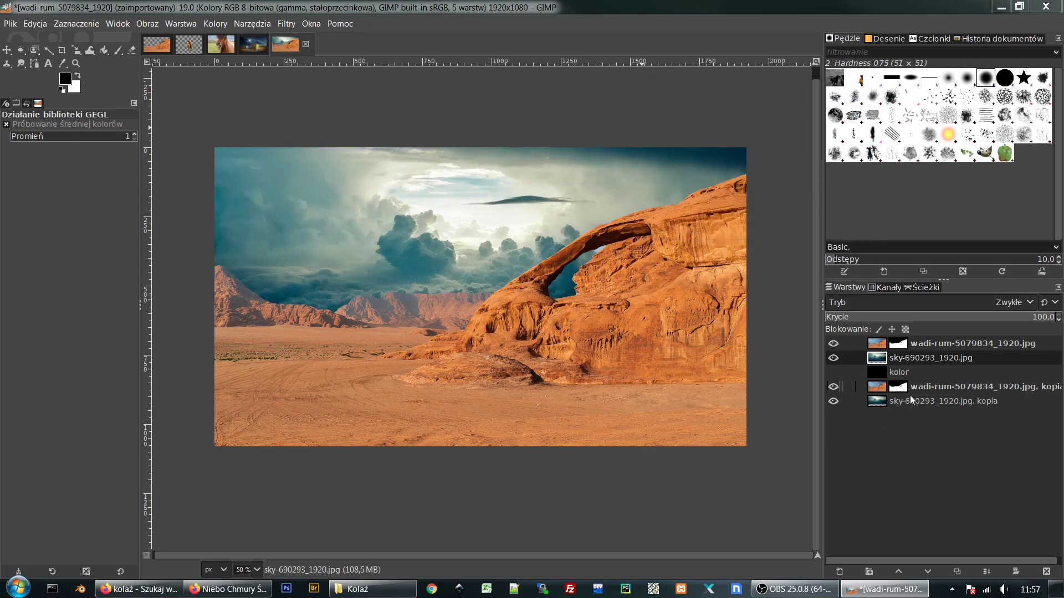
Step: Open the Hue-Saturation adjustment with Hue, Saturation and Lightness values for the original wadi-rum-5079834_1920.jpg layer
click(876, 344)
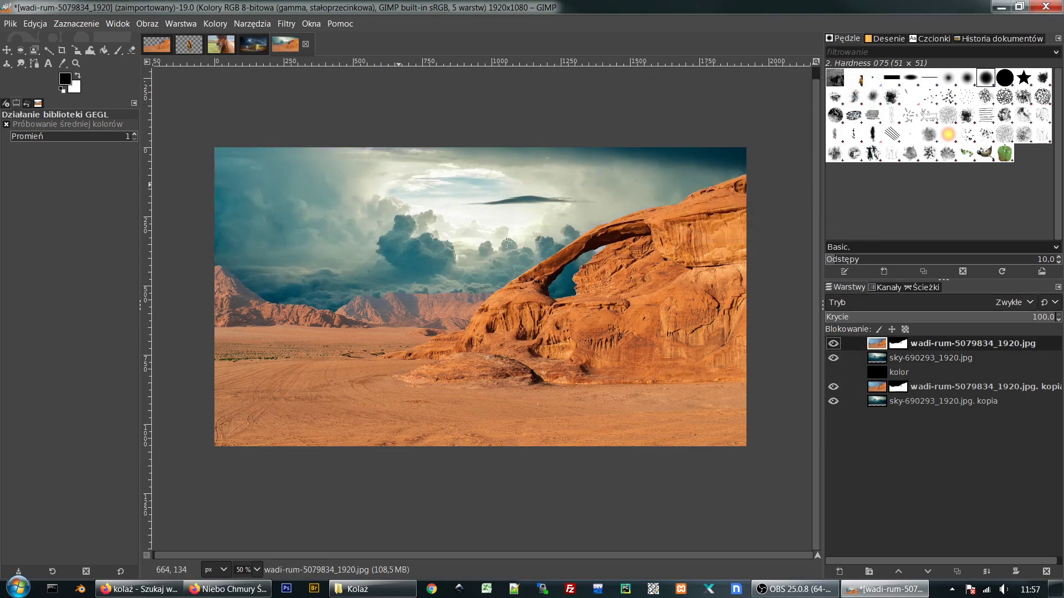
click(223, 24)
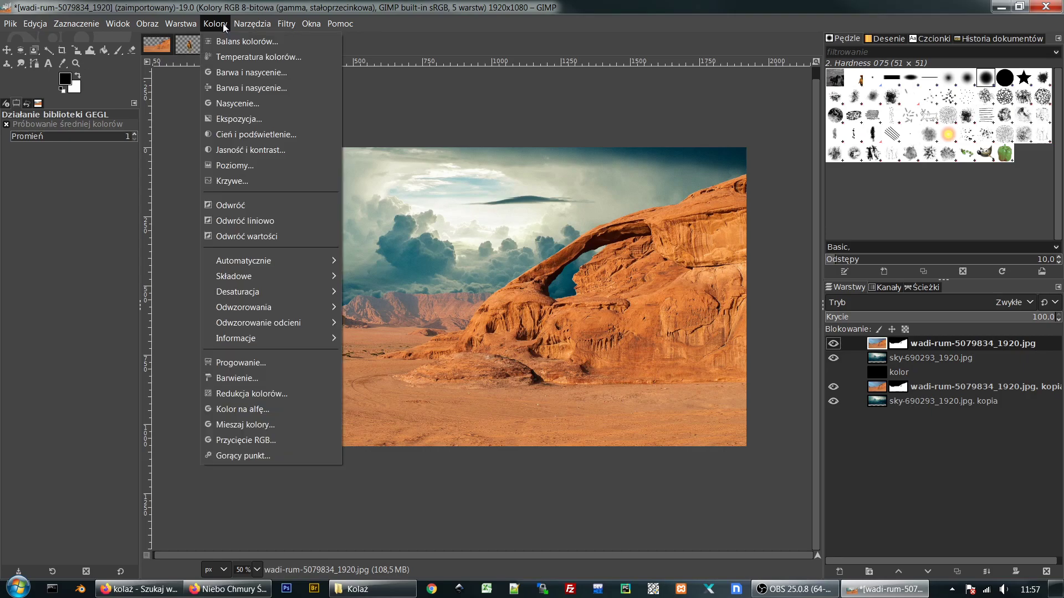
click(231, 72)
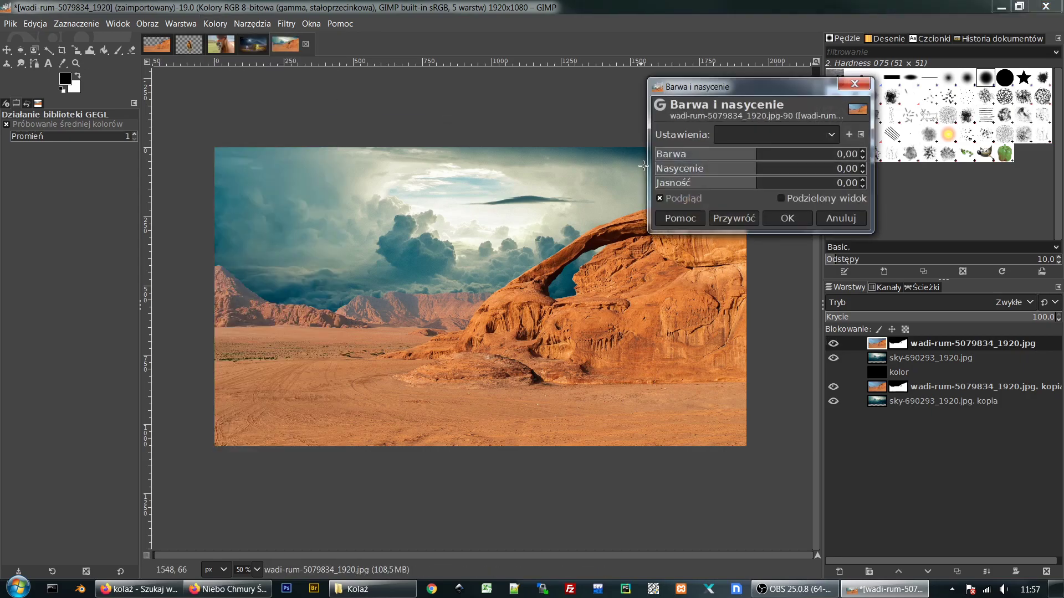
Step: Try various hue shifts on the desert landscape with saturation at -26.63, ending at hue 25.43, and reset the adjustment
drag(752, 159, 668, 156)
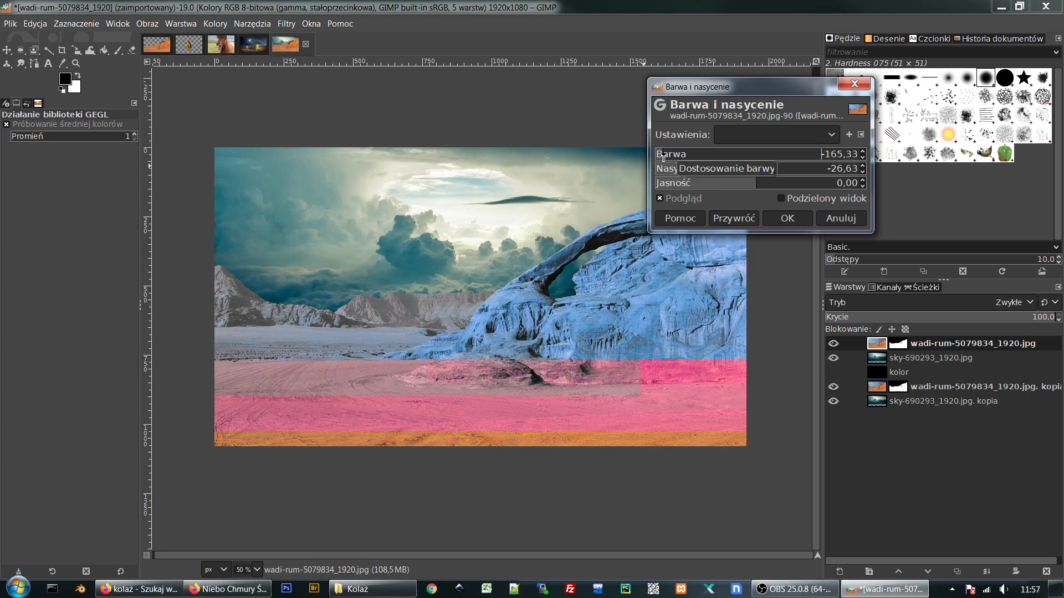
drag(657, 161, 664, 161)
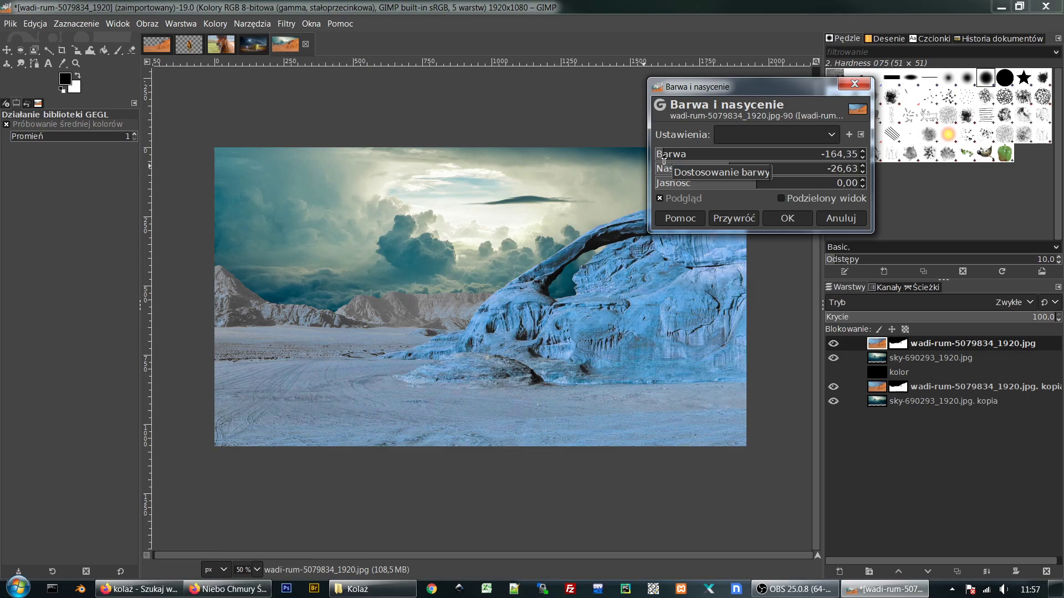
drag(671, 160, 852, 160)
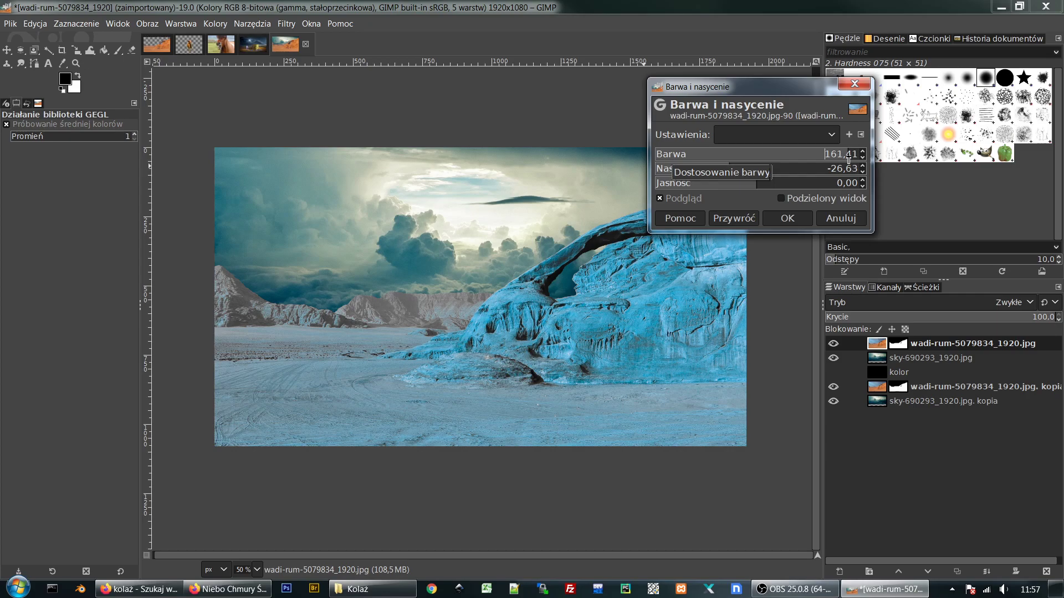
drag(842, 156, 830, 155)
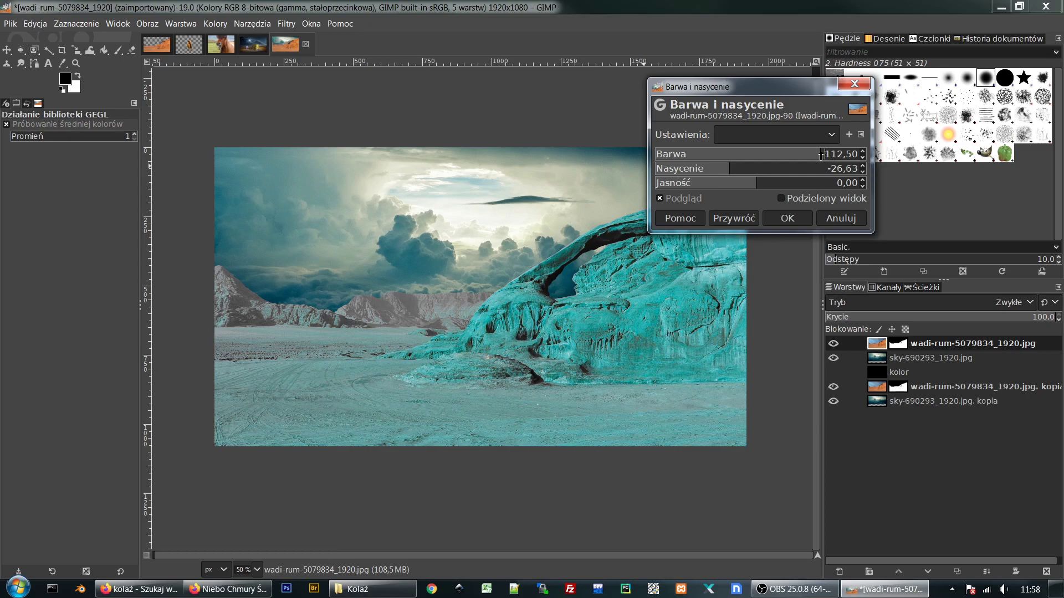
drag(821, 156, 817, 156)
drag(810, 158, 785, 160)
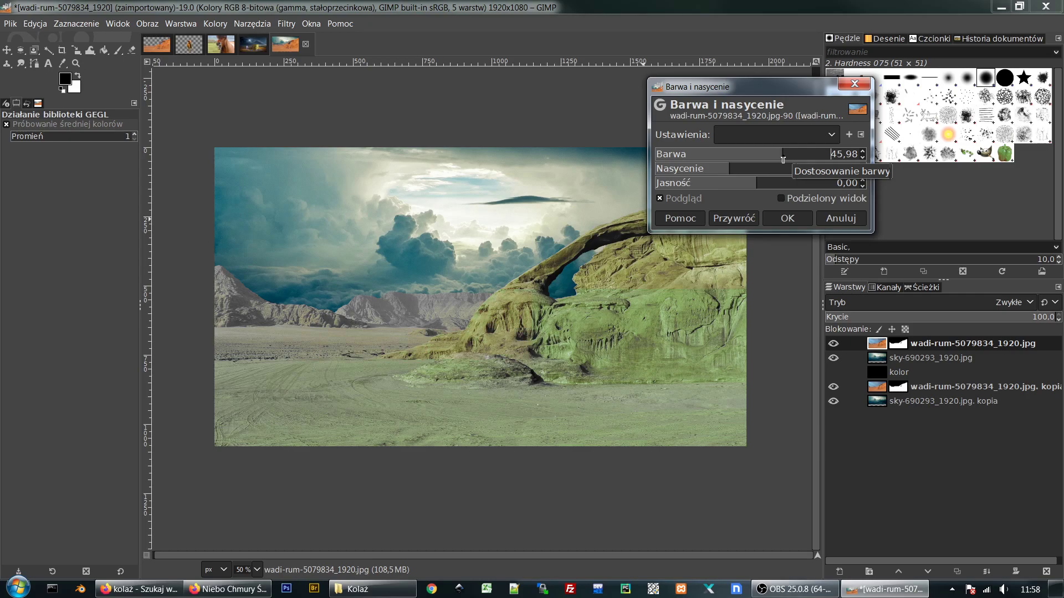
drag(783, 159, 771, 158)
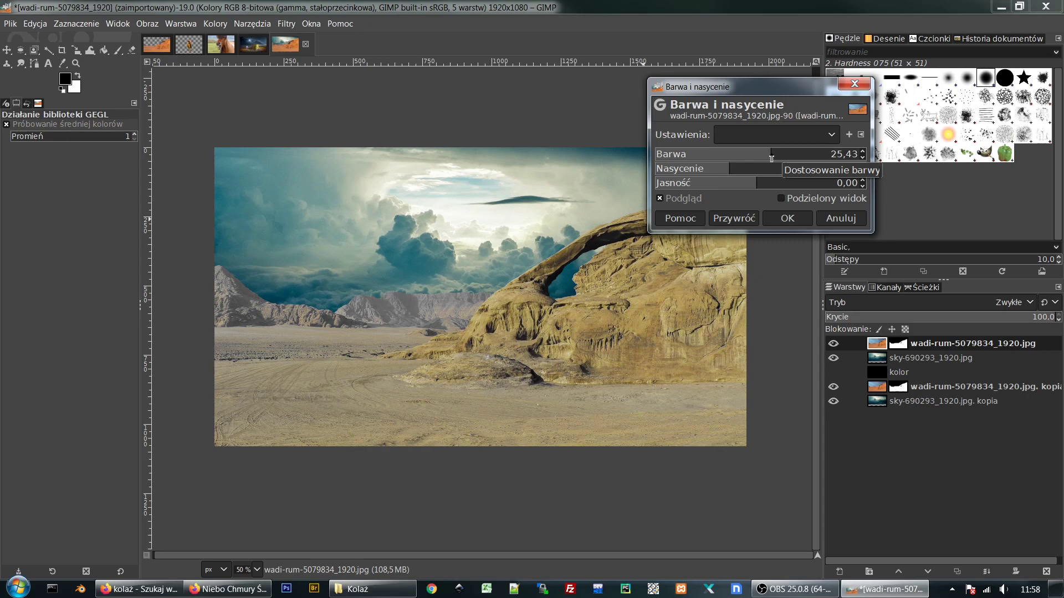
click(742, 219)
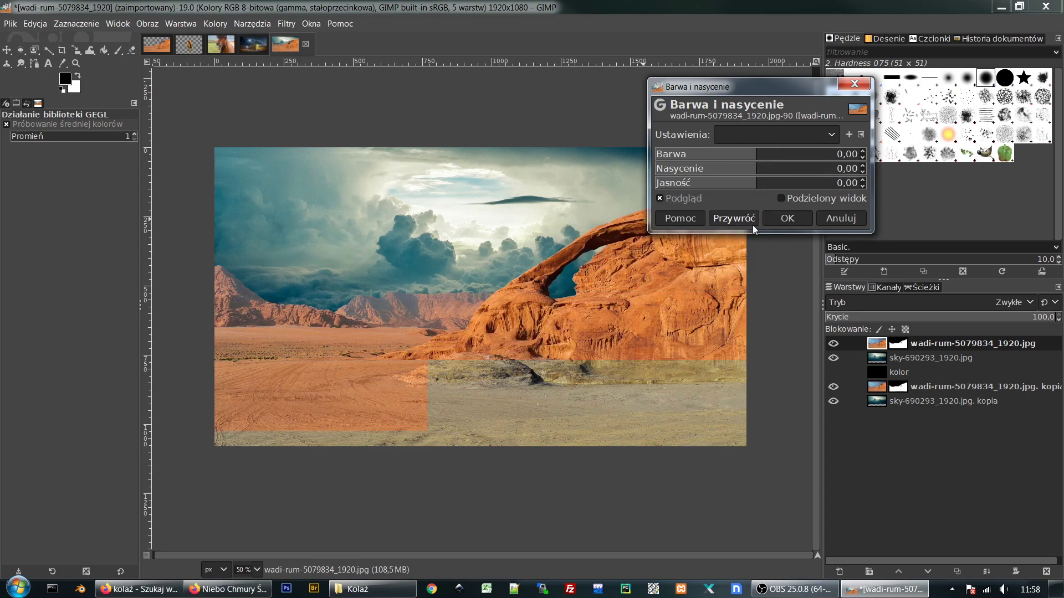
Step: Lower the desert landscape's saturation to -34.24 and apply the adjustment
drag(754, 172, 735, 172)
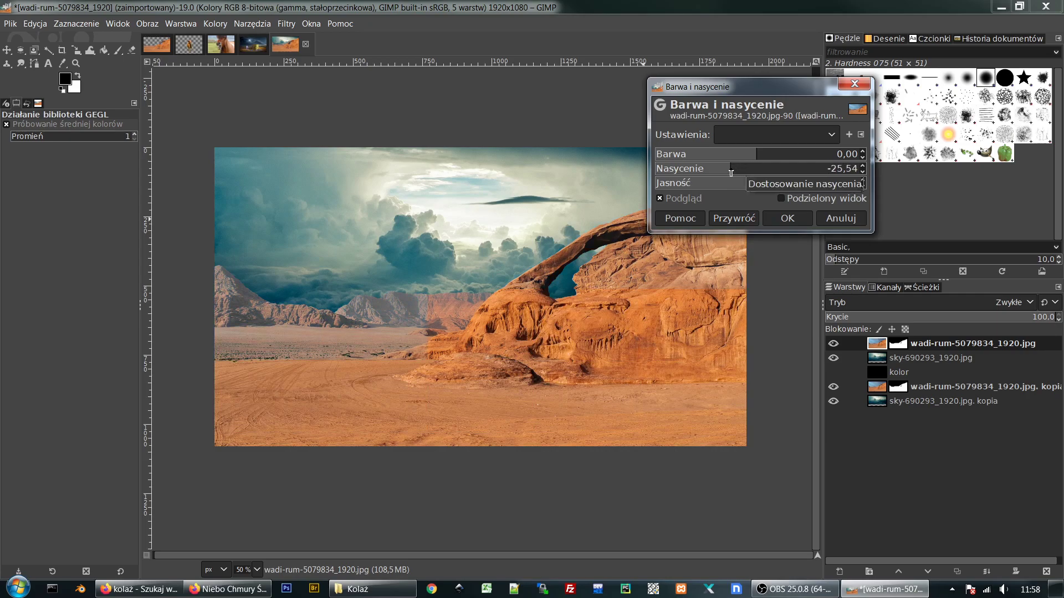
drag(731, 172, 727, 172)
drag(726, 172, 722, 171)
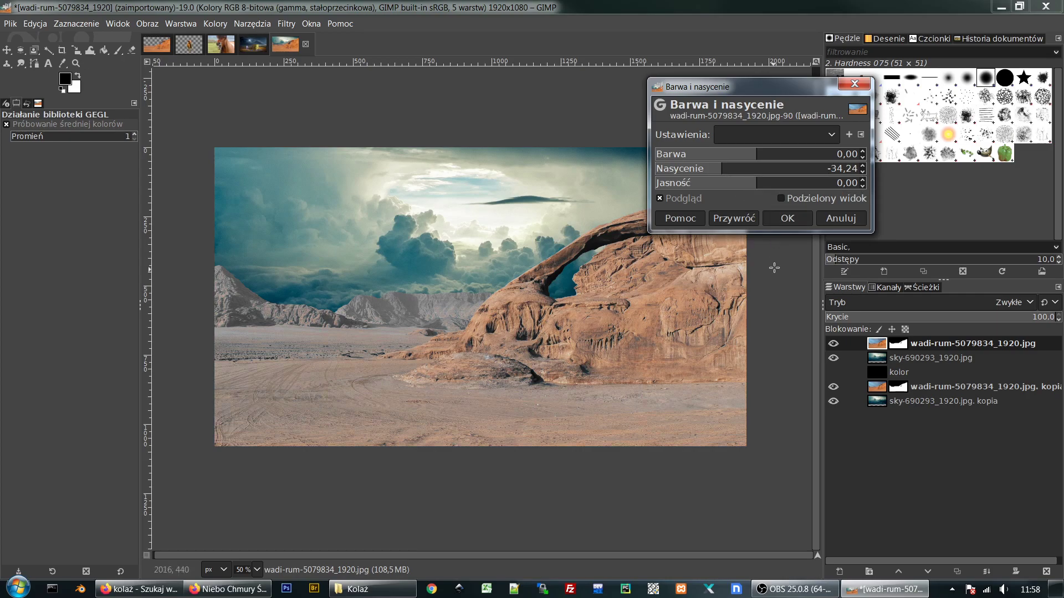
drag(748, 91, 839, 78)
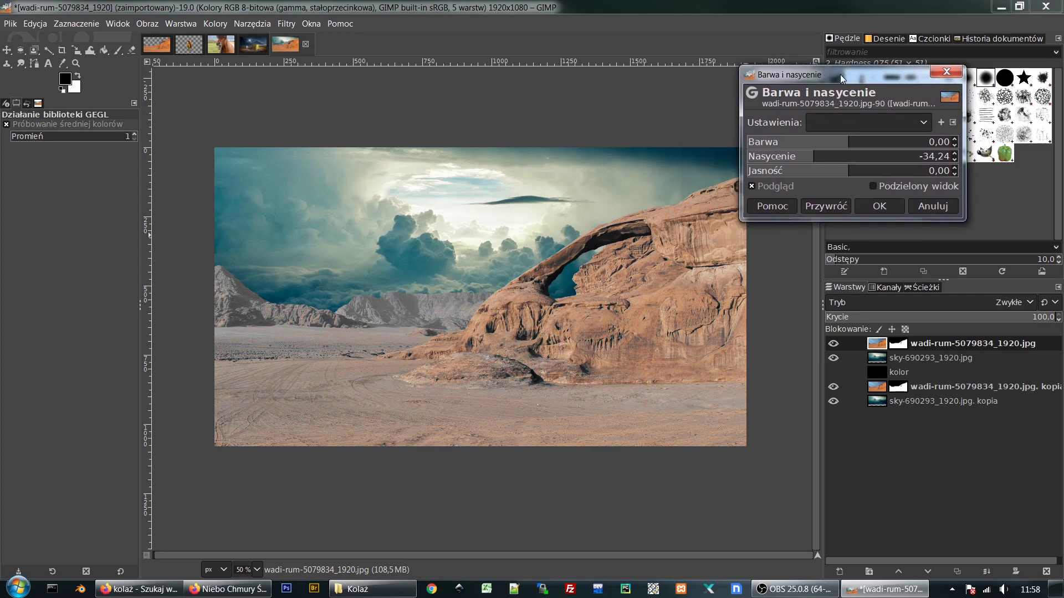
click(885, 208)
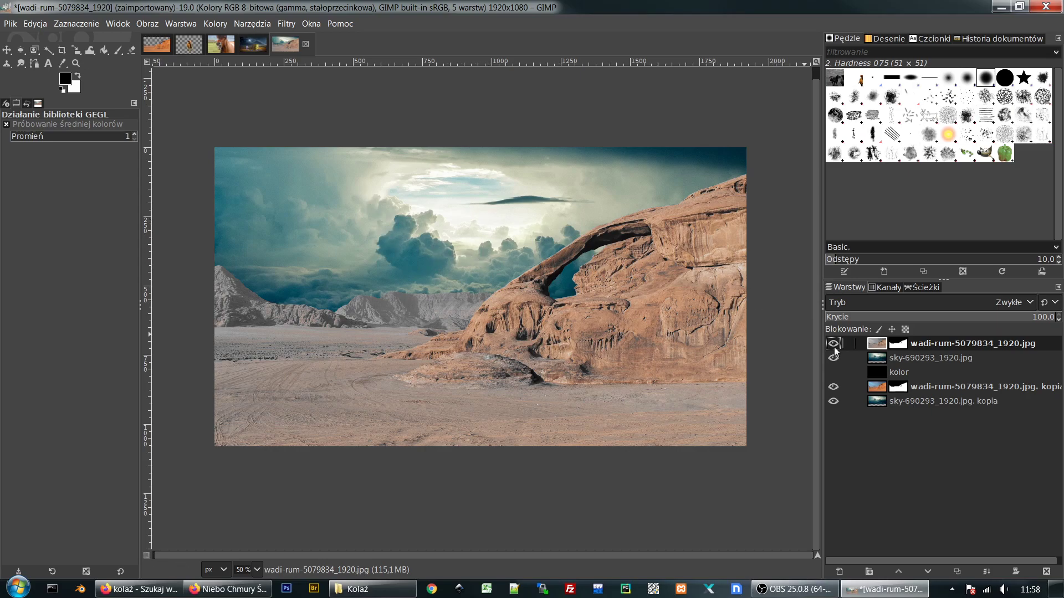
Step: Apply a Gaussian blur with a size of 1.50 on both axes to the original sky-690293_1920.jpg layer
click(914, 358)
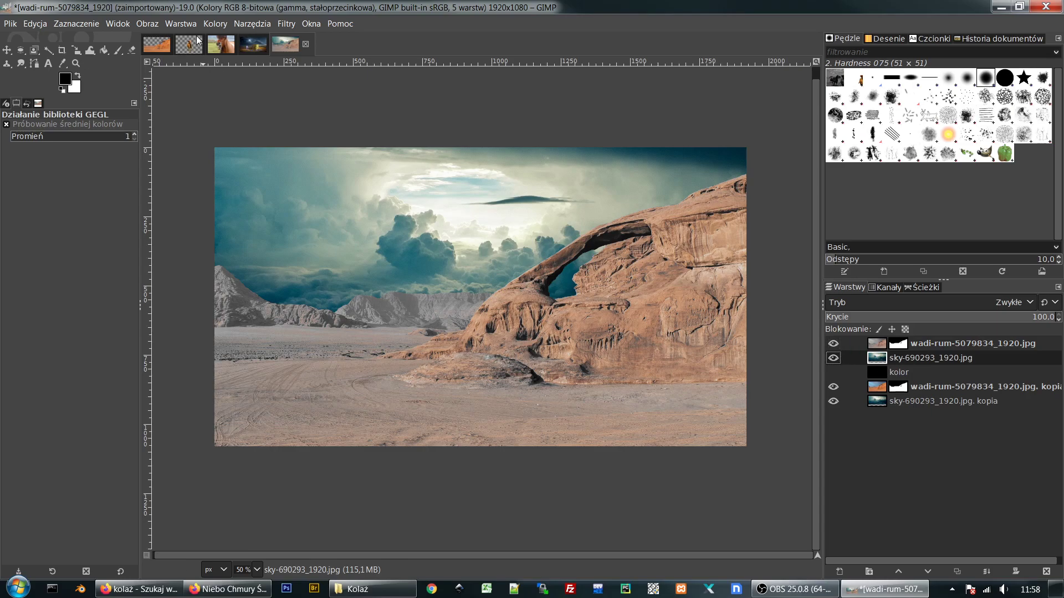
click(285, 24)
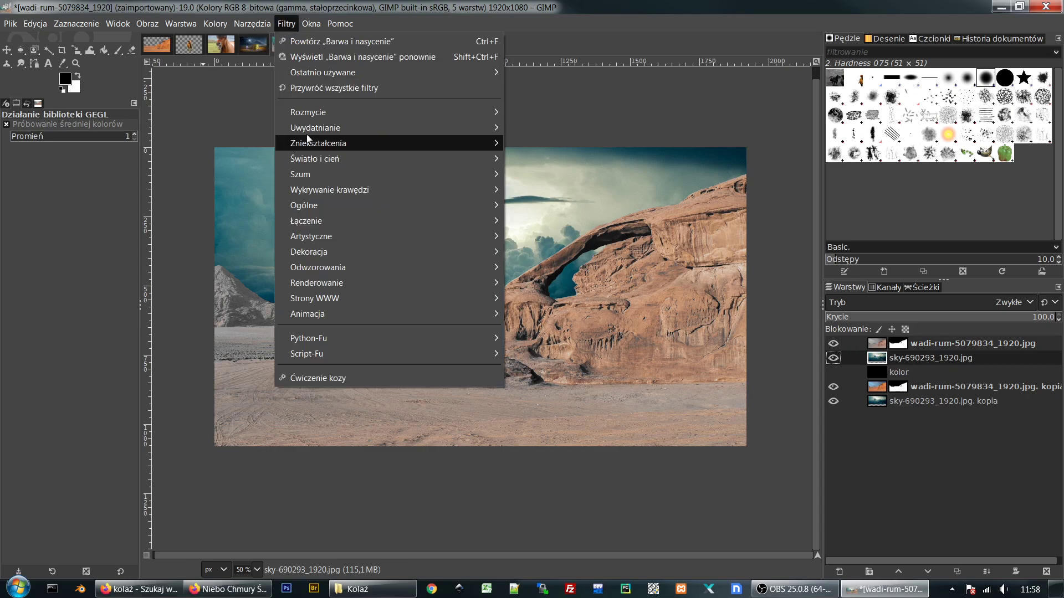
mouse_move(312, 119)
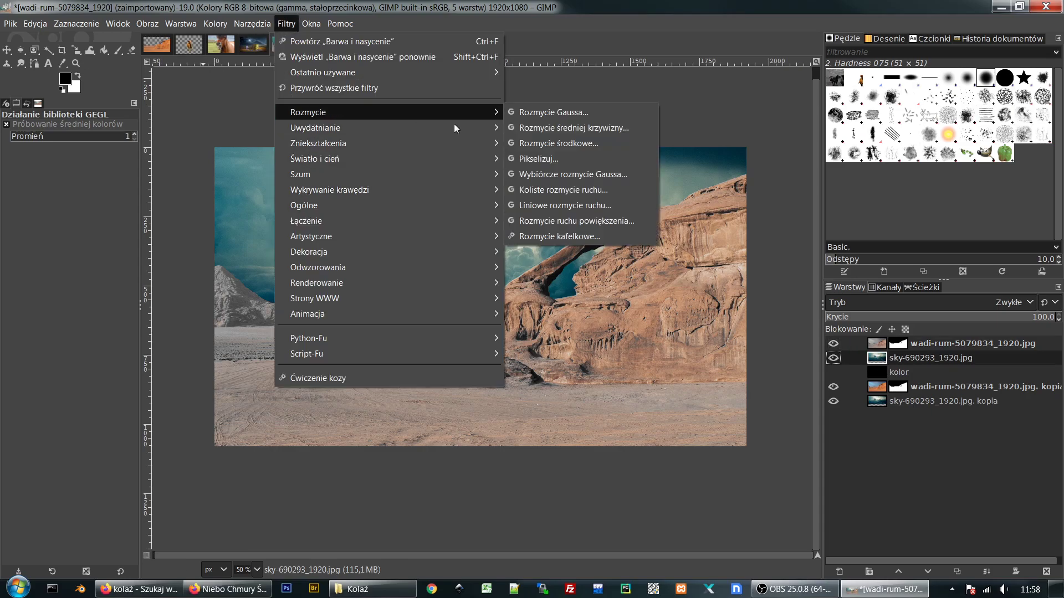
click(541, 112)
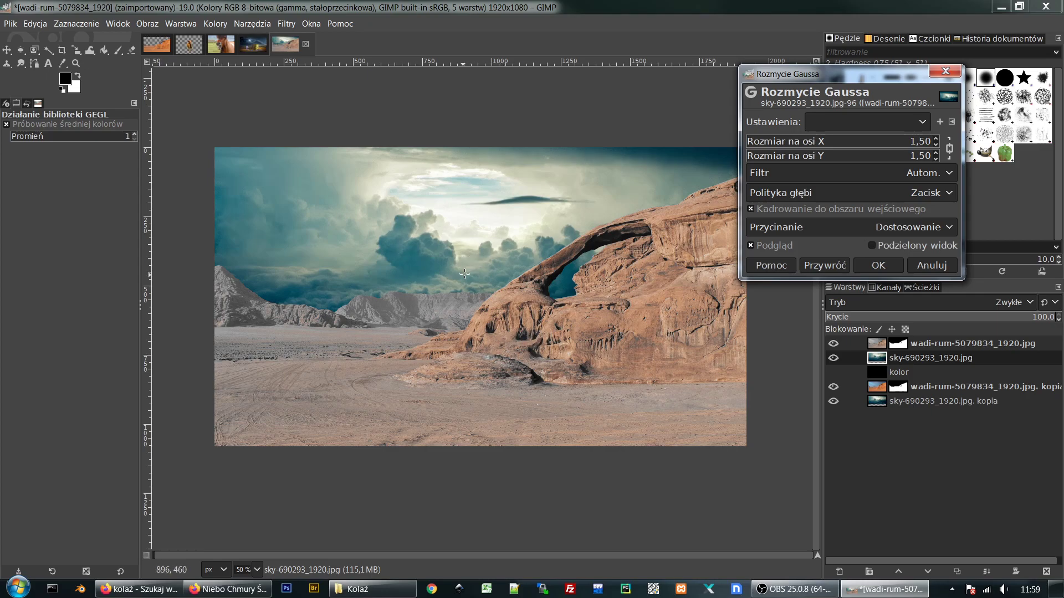
scroll(421, 276, up, 1)
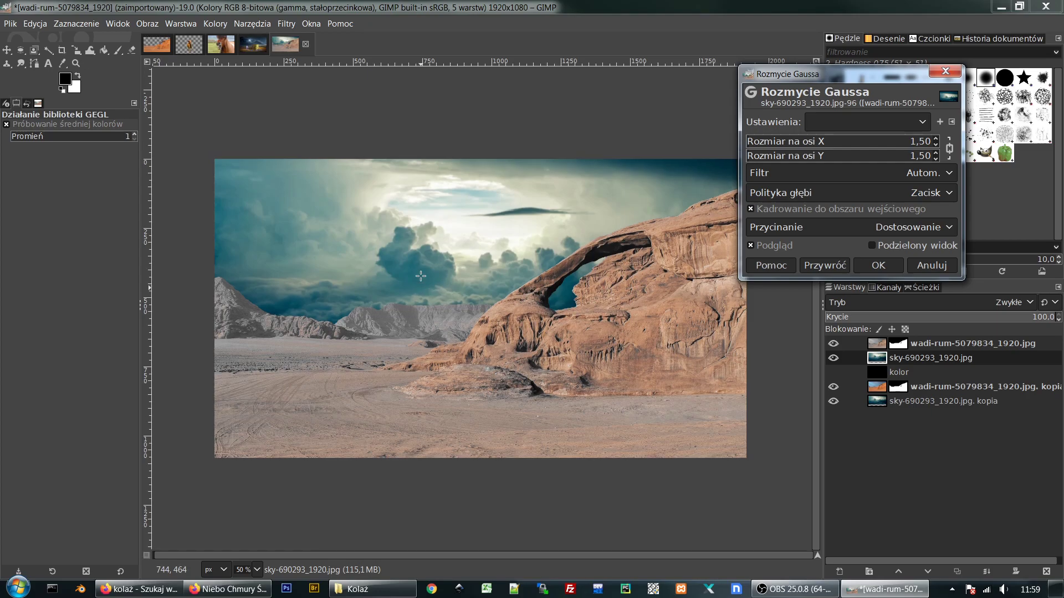
scroll(421, 275, up, 2)
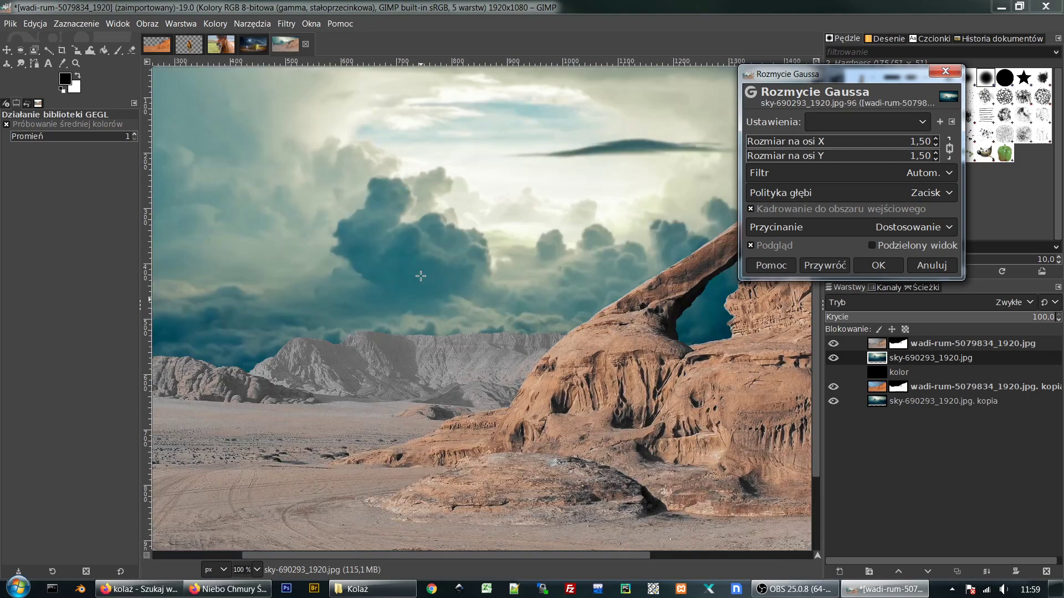
scroll(420, 276, up, 1)
scroll(421, 278, down, 1)
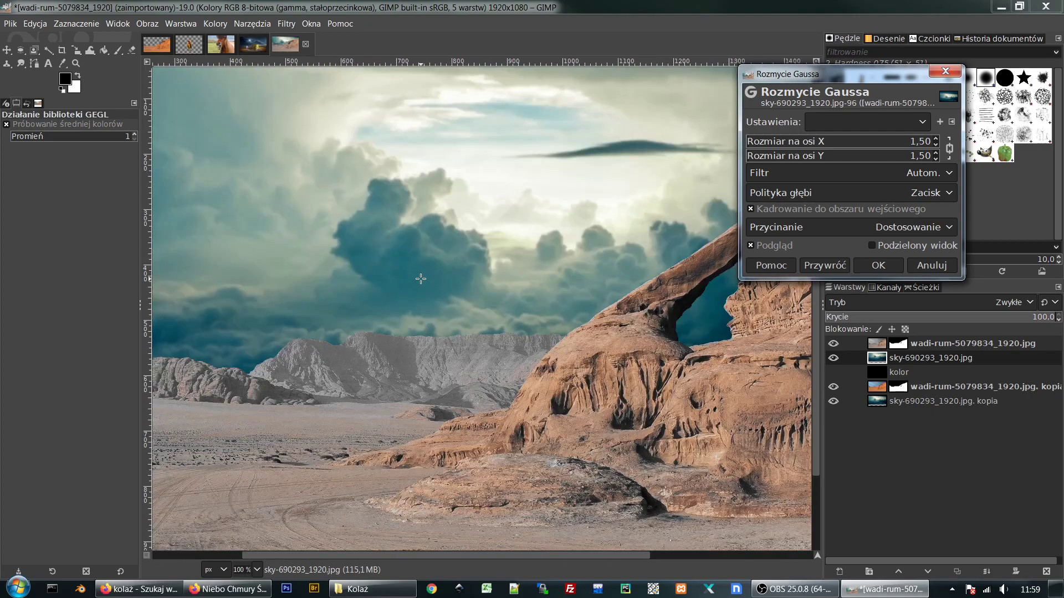
scroll(421, 279, down, 1)
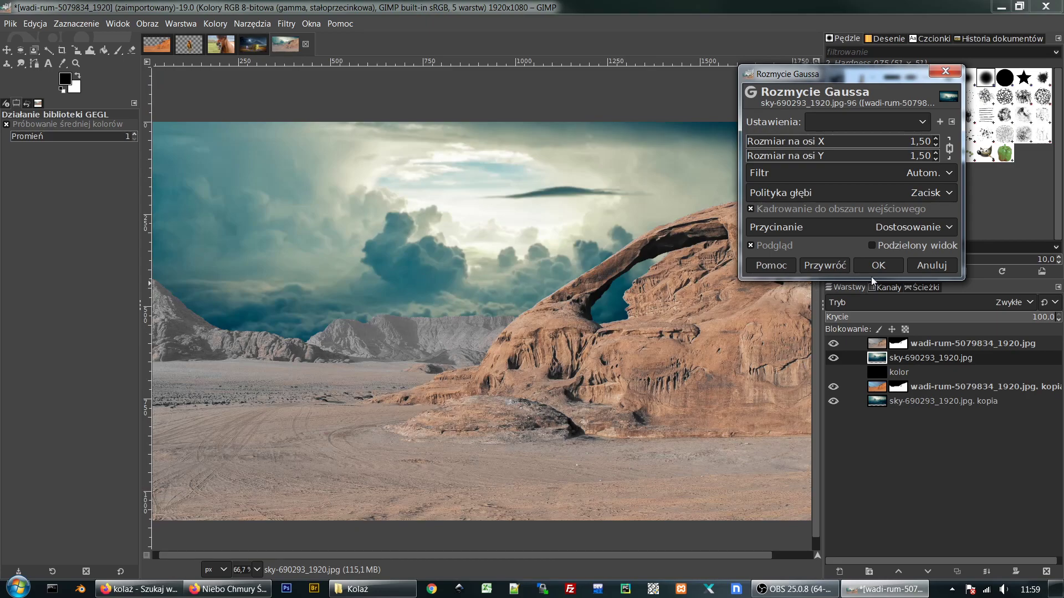
click(887, 265)
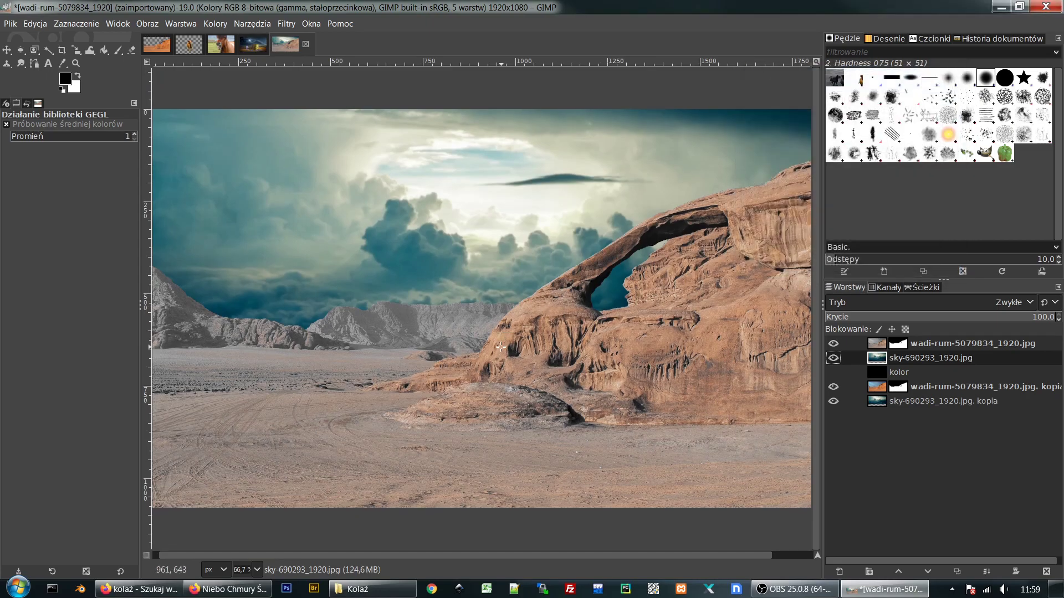
Step: Activate the mask of the original wadi-rum-5079834_1920.jpg layer and set the Paintbrush hardness to 32
drag(400, 331, 426, 318)
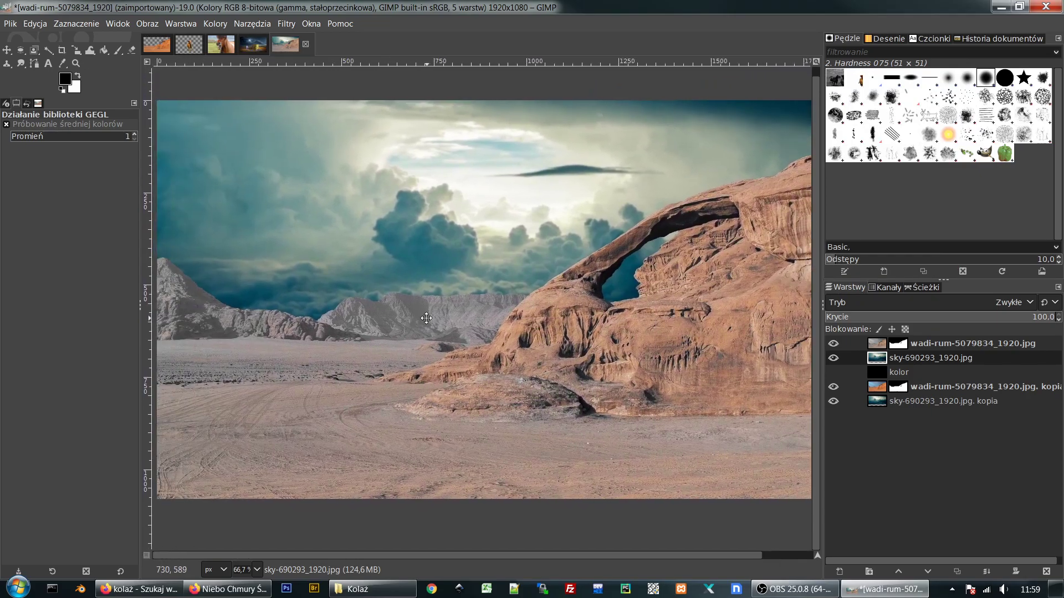
ctrl+scroll(423, 321, down, 1)
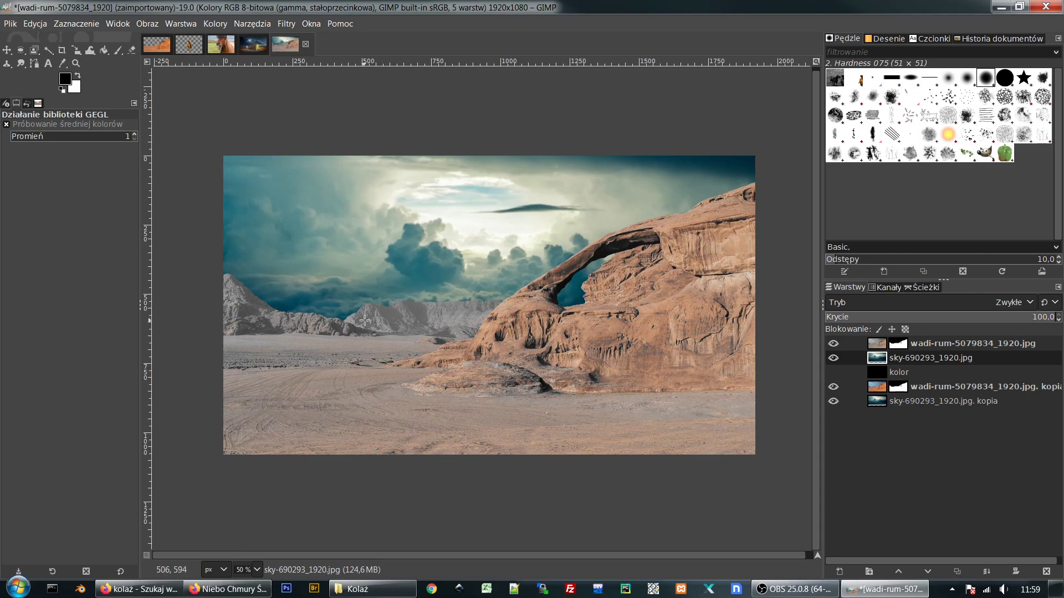
ctrl+scroll(365, 320, up, 6)
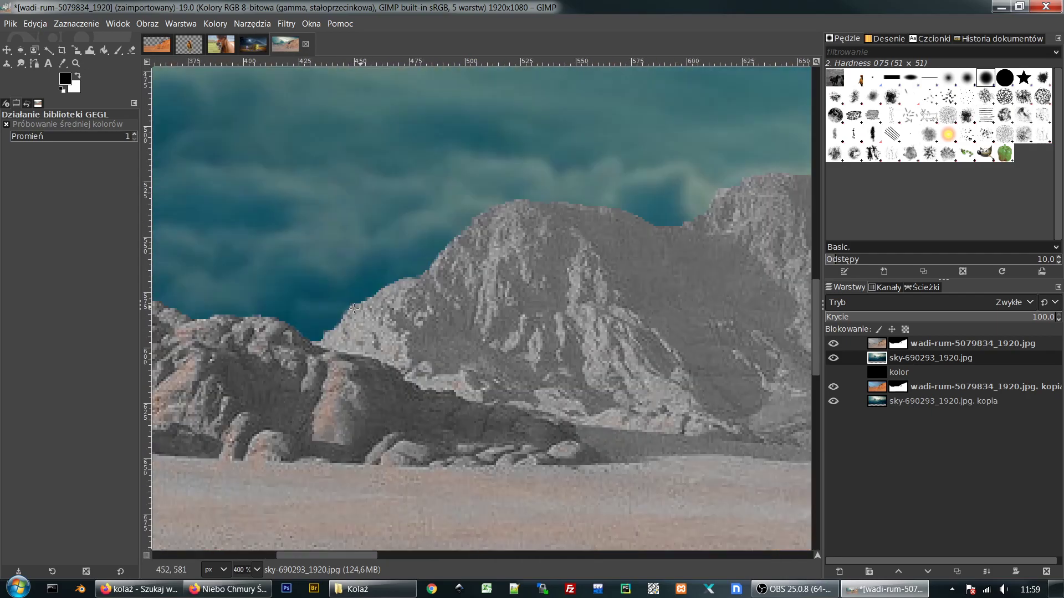
ctrl+scroll(551, 226, down, 6)
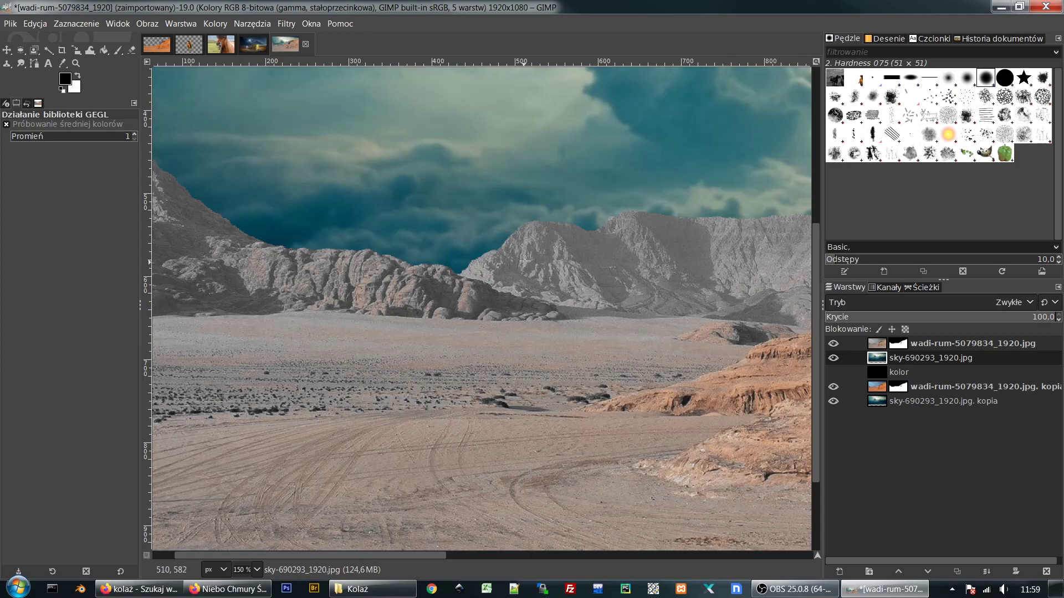
key(shift+j)
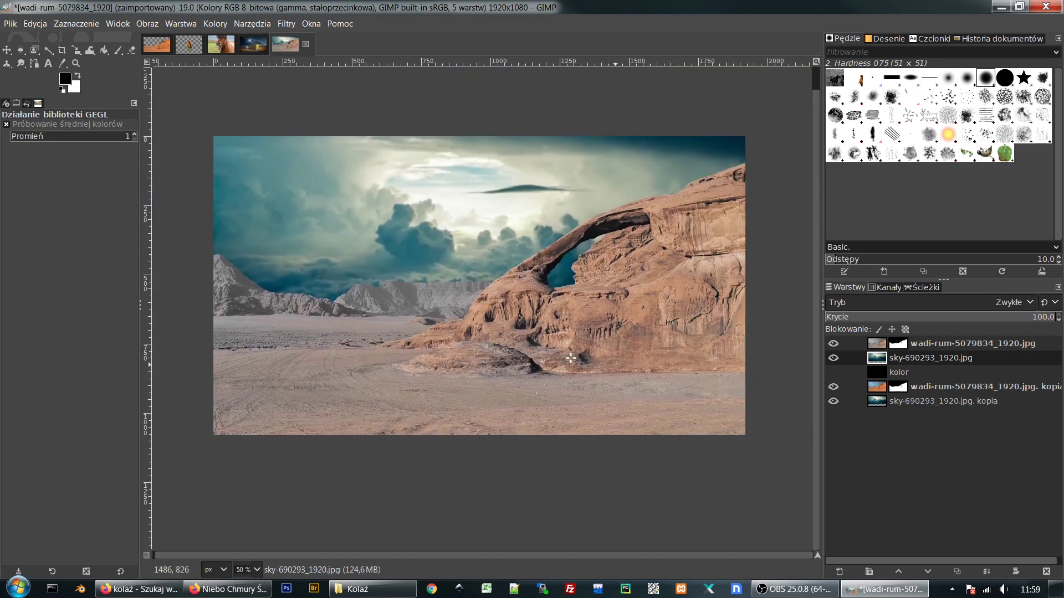
click(899, 344)
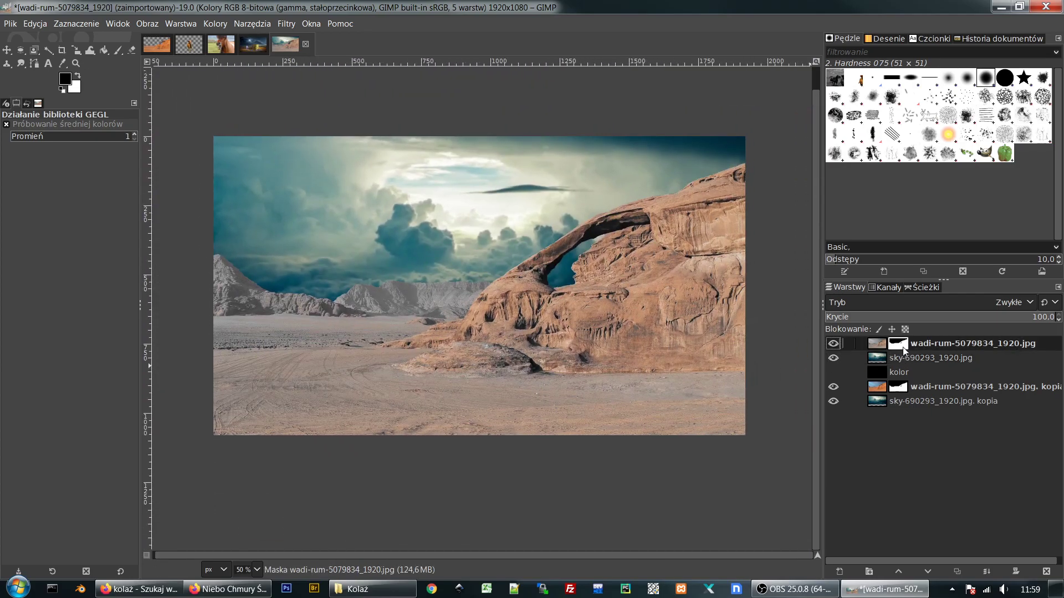
click(832, 344)
click(833, 344)
scroll(595, 297, up, 2)
scroll(306, 277, up, 2)
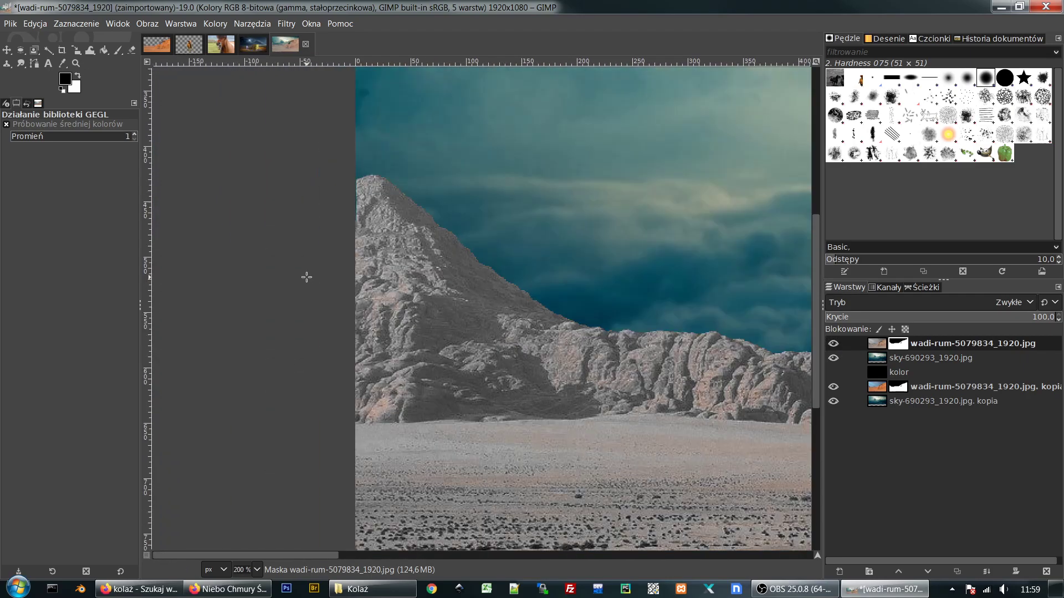
click(117, 51)
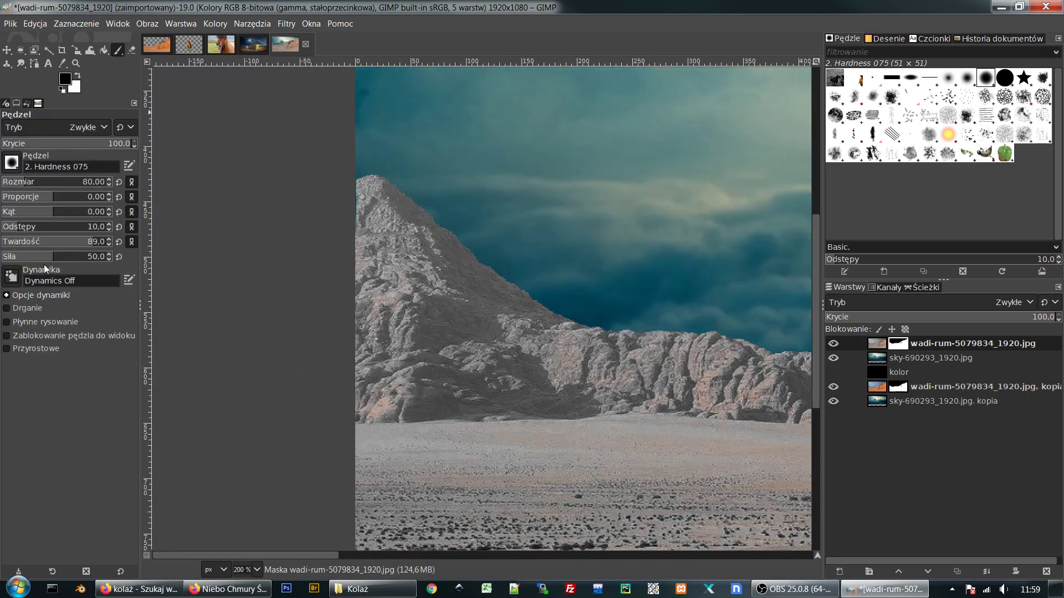
drag(40, 241, 36, 241)
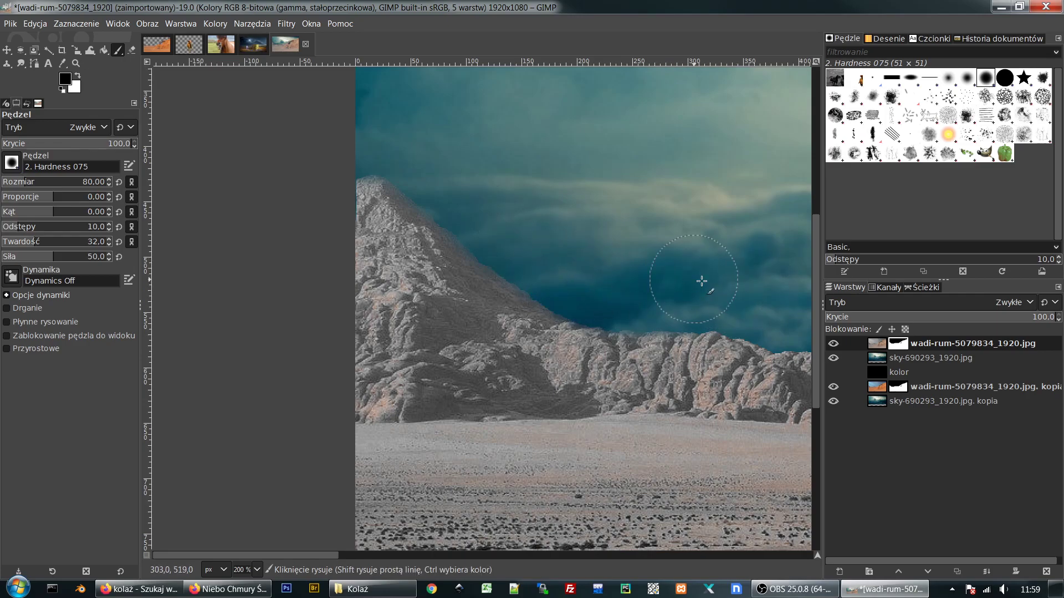
Step: Reduce the Paintbrush size to 39 for working along the distant mountain ridge
scroll(565, 249, right, 5)
scroll(566, 249, down, 1)
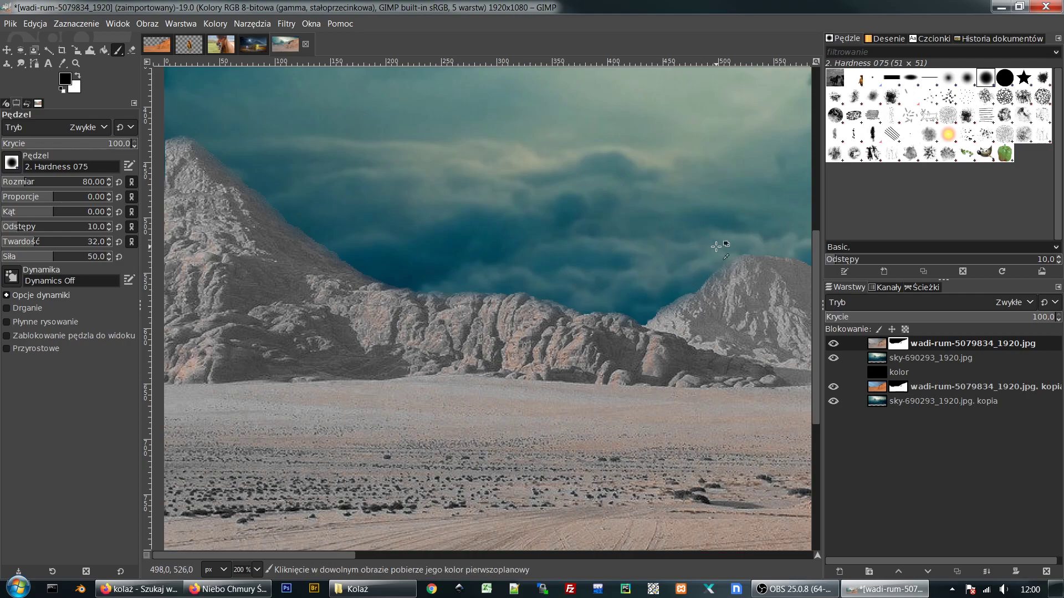
scroll(617, 265, down, 4)
scroll(617, 265, down, 2)
scroll(689, 247, up, 3)
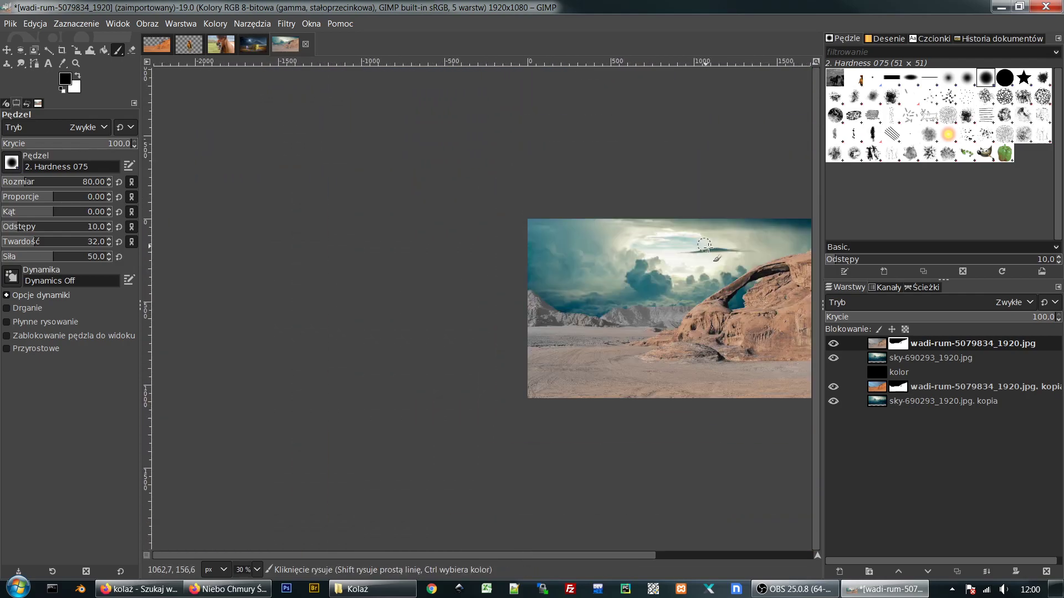
scroll(671, 296, up, 3)
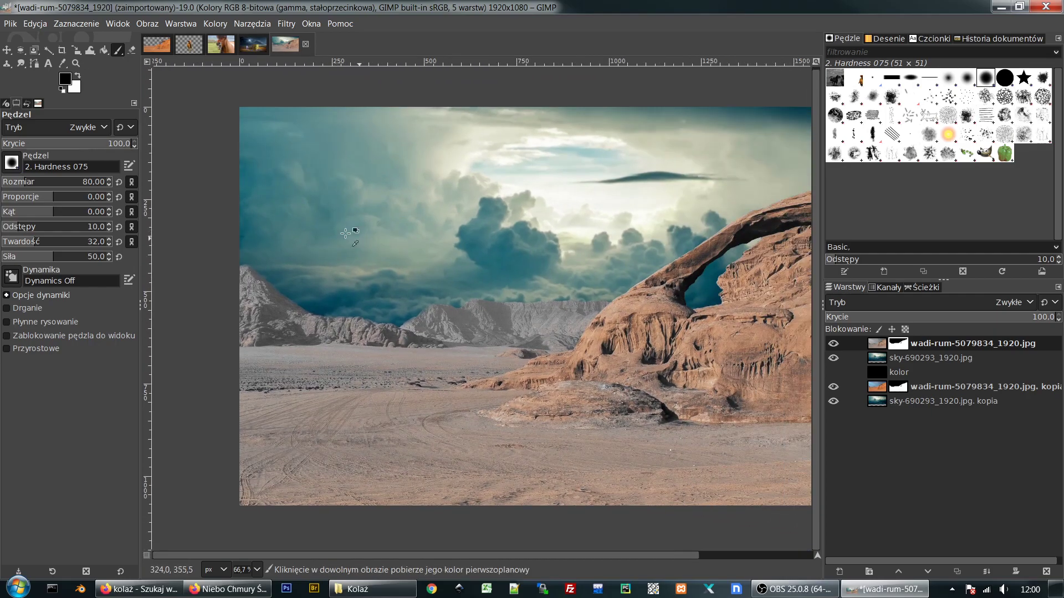
key(bracketleft)
key(bracketleft)
key(bracketleft)
key(bracketleft)
key(bracketleft)
key(bracketleft)
key(bracketleft)
key(bracketleft)
key(bracketleft)
key(bracketleft)
key(bracketleft)
key(bracketleft)
key(bracketleft)
key(bracketleft)
key(bracketleft)
key(bracketleft)
key(bracketleft)
key(bracketleft)
key(bracketleft)
key(bracketleft)
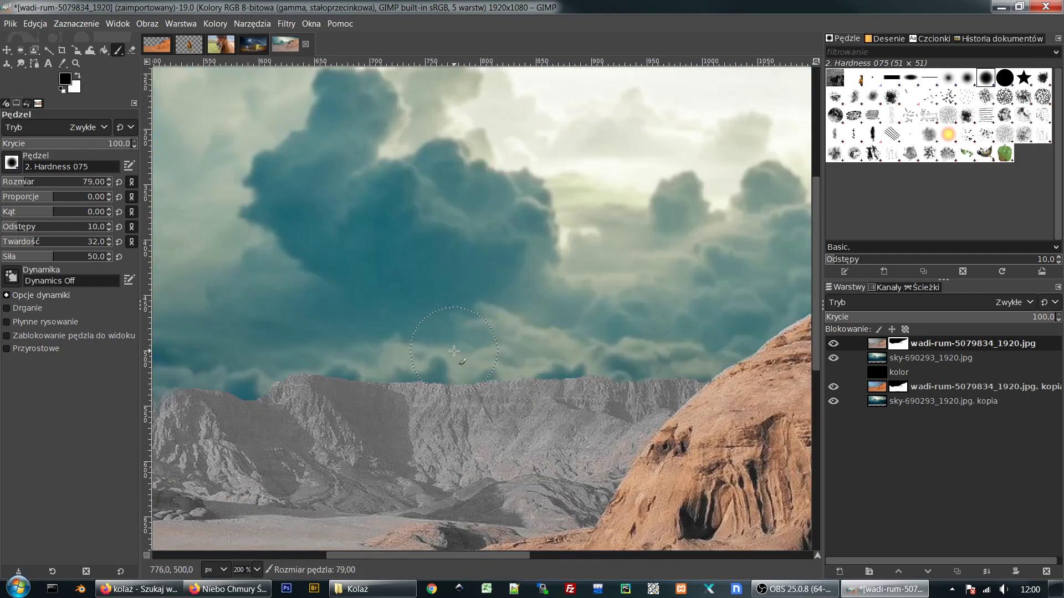
key(bracketleft)
key(bracketleft)
key(bracketleft)
key(bracketleft)
key(bracketleft)
key(bracketleft)
key(bracketleft)
key(bracketleft)
key(bracketleft)
key(bracketleft)
key(bracketleft)
key(bracketleft)
key(bracketleft)
scroll(470, 330, up, 3)
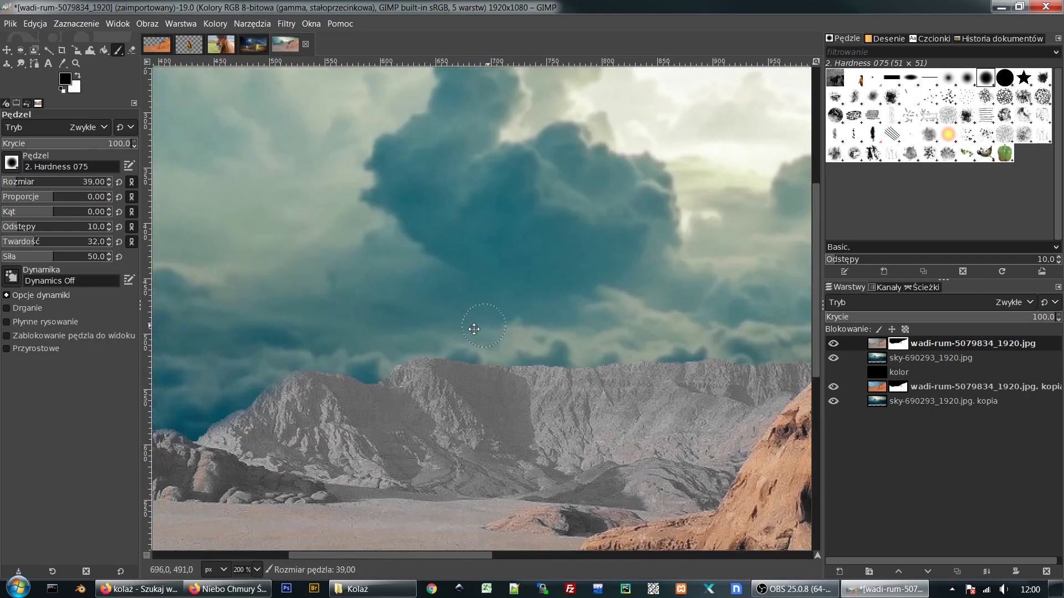
Step: Paint black on the wadi-rum layer mask along the distant mountain ridge to soften its edge against the sky
scroll(382, 328, left, 4)
scroll(382, 328, down, 2)
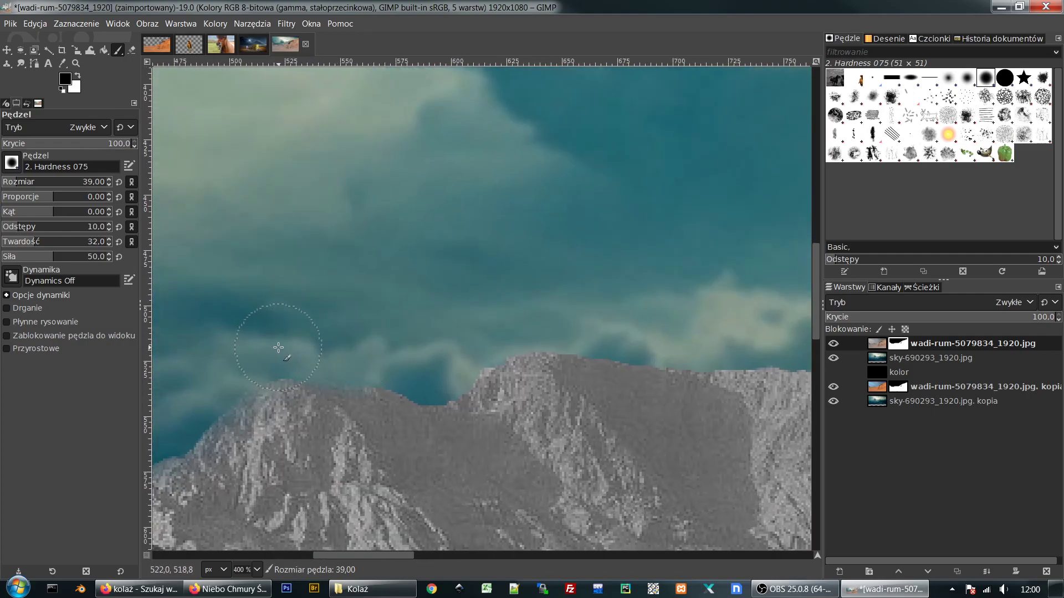
drag(427, 373, 422, 368)
drag(737, 336, 772, 346)
scroll(654, 320, right, 5)
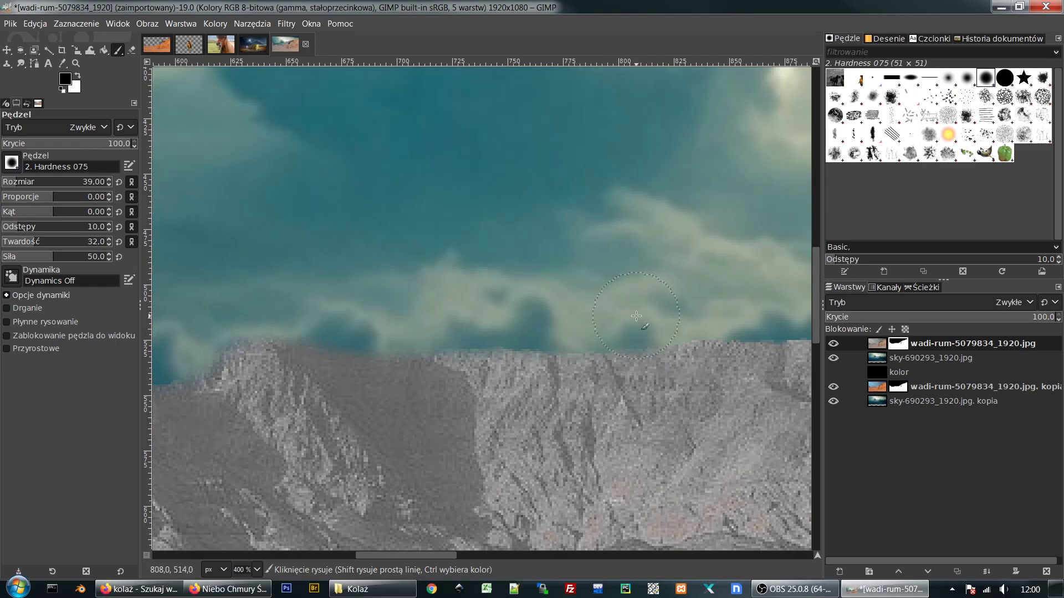
drag(554, 334, 425, 338)
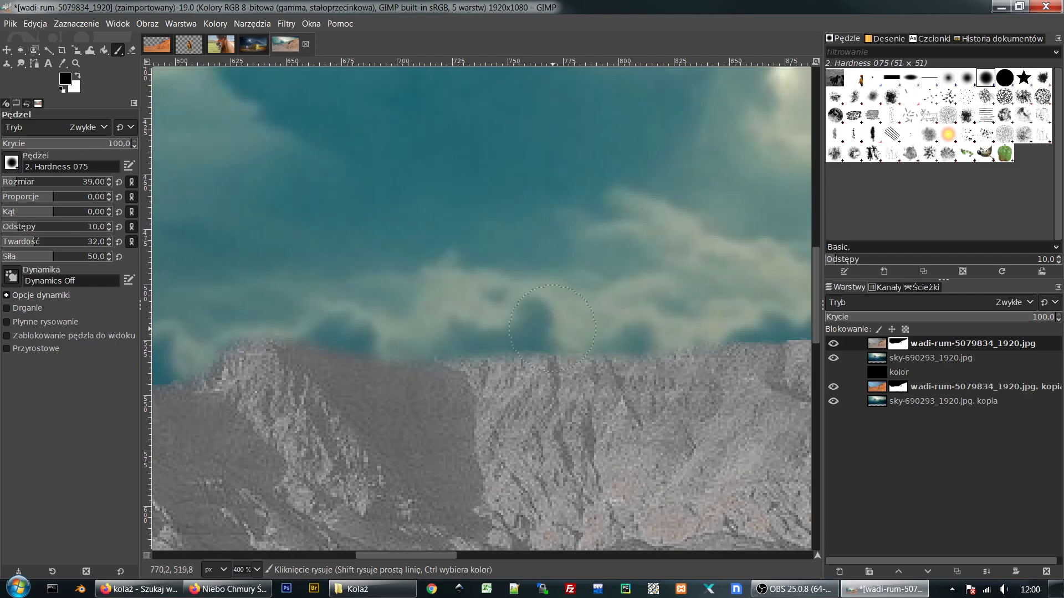
ctrl+scroll(617, 315, down, 1)
scroll(617, 316, down, 6)
scroll(492, 347, up, 3)
scroll(492, 347, right, 4)
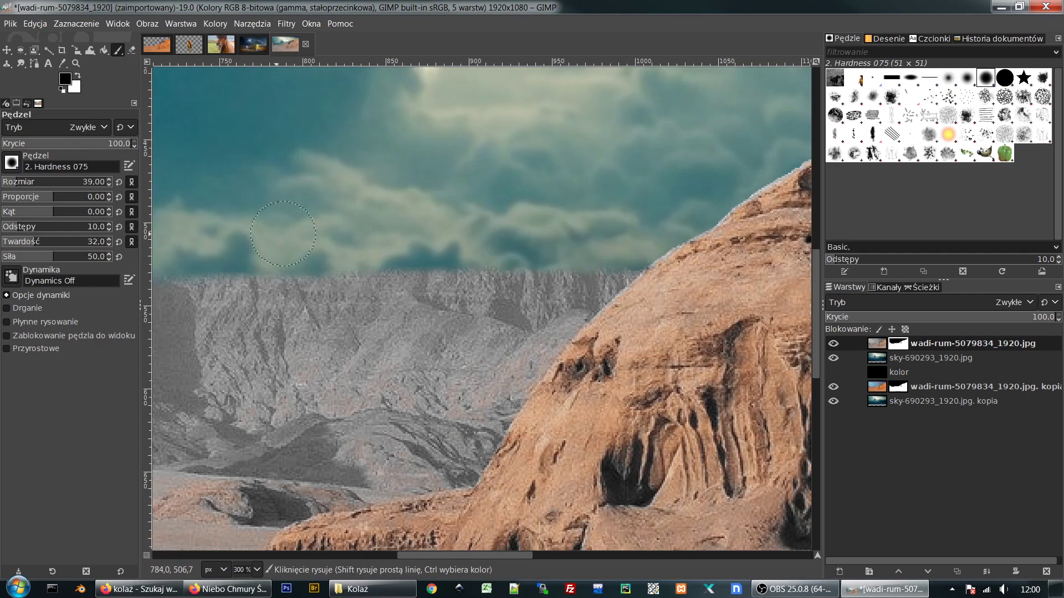
Step: Lower the saturation of the original sky-690293_1920.jpg layer to -3.26 with the Hue-Saturation adjustment and apply it
ctrl+scroll(333, 216, down, 5)
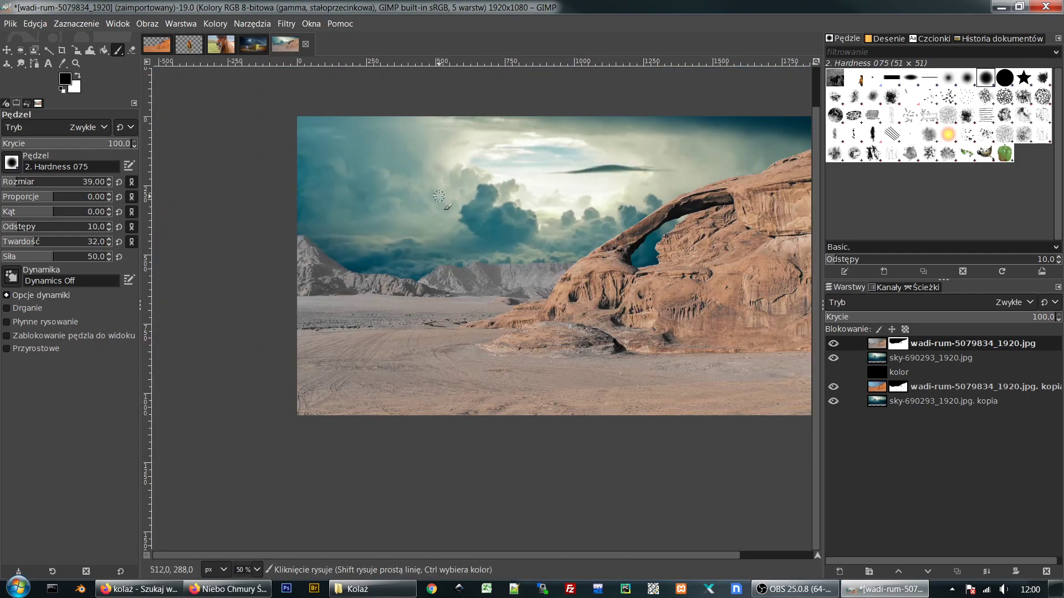
drag(478, 231, 353, 267)
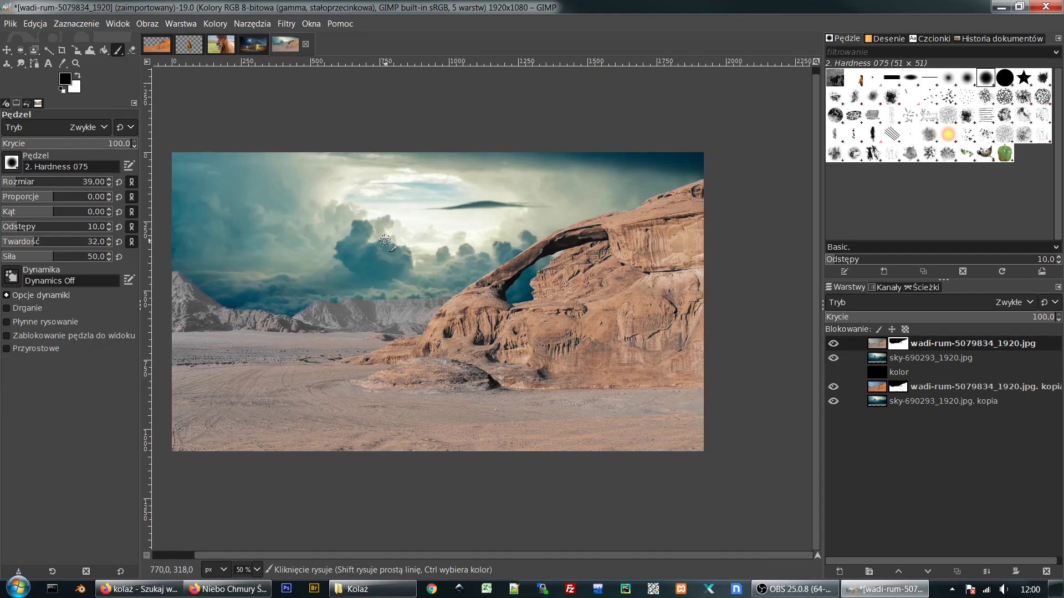
click(877, 359)
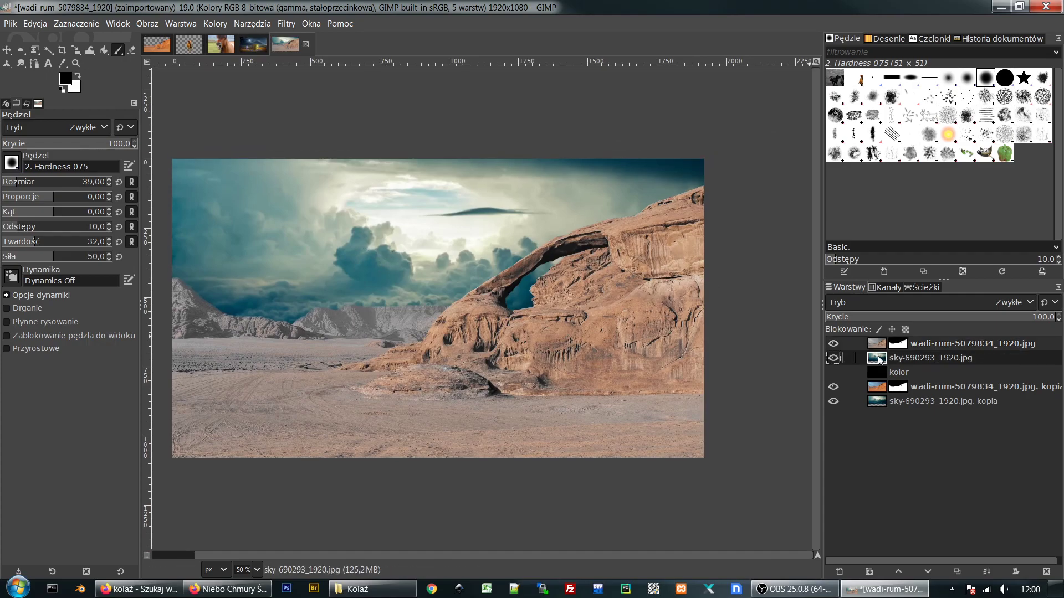
click(222, 24)
click(232, 76)
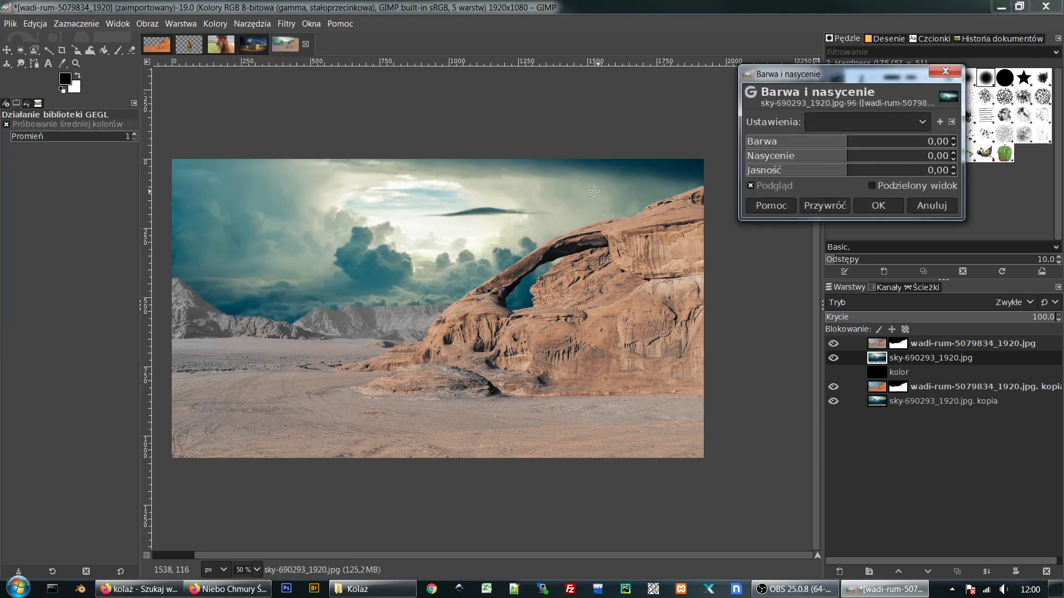
mouse_move(839, 158)
mouse_down()
mouse_move(828, 159)
mouse_move(857, 158)
mouse_move(845, 159)
mouse_up()
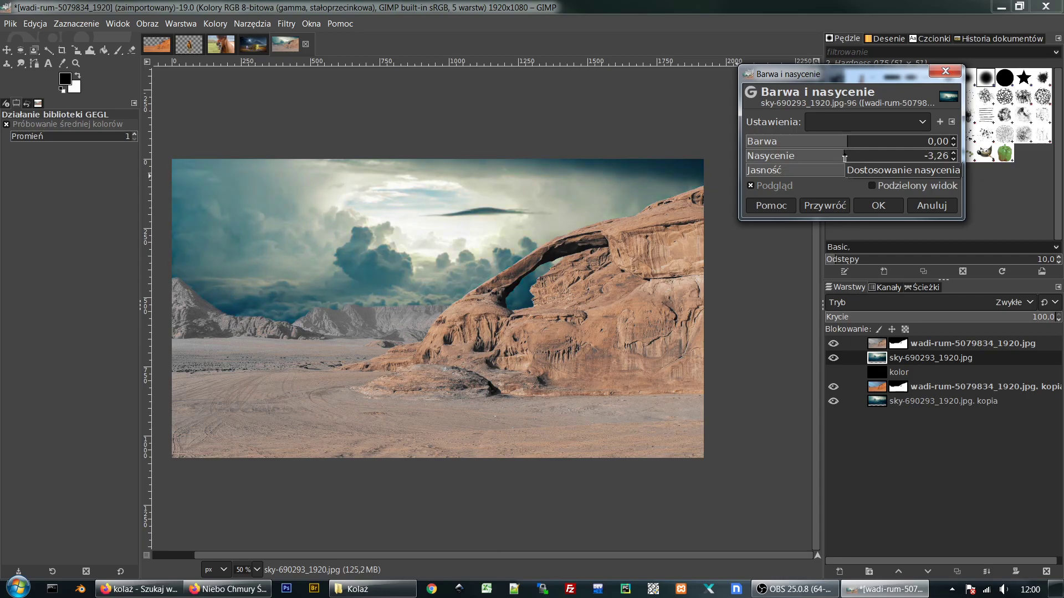
click(878, 207)
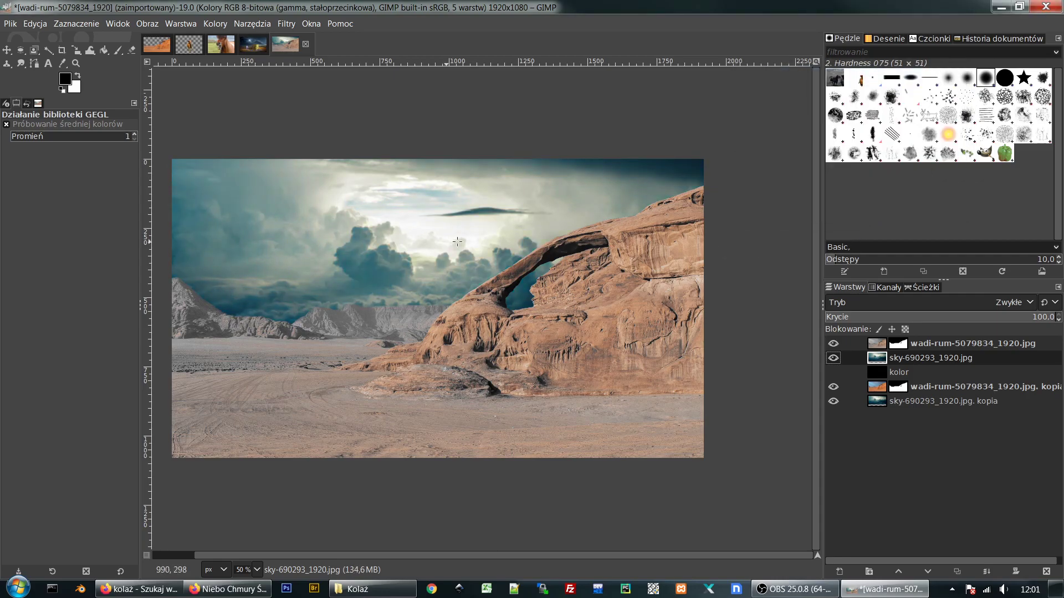
Step: Switch to the m_horses-1656947_1920.jpg image with the cut-out horse
scroll(393, 229, up, 1)
drag(482, 275, 563, 221)
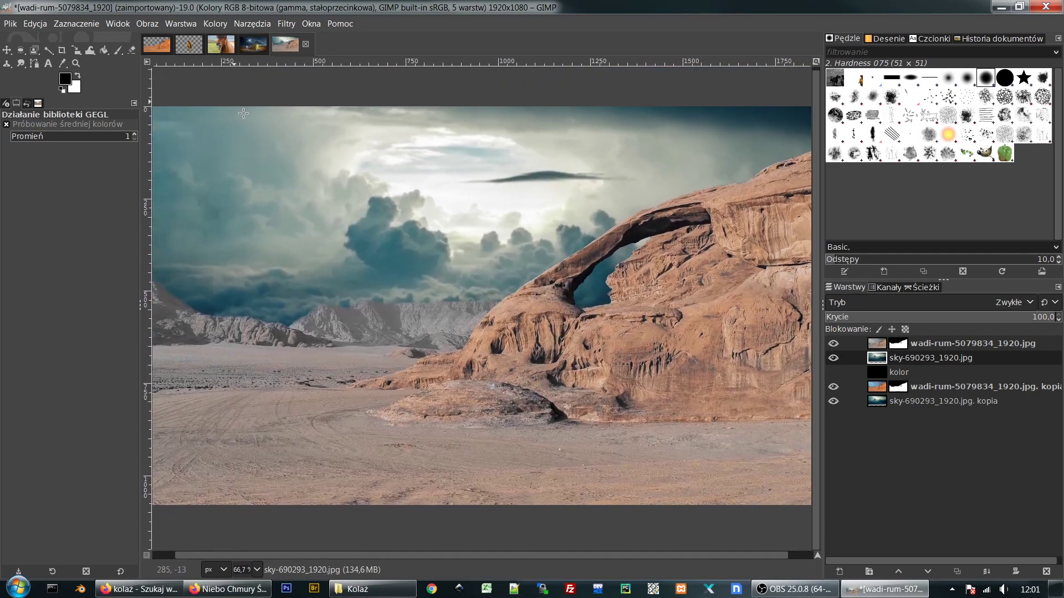
click(190, 48)
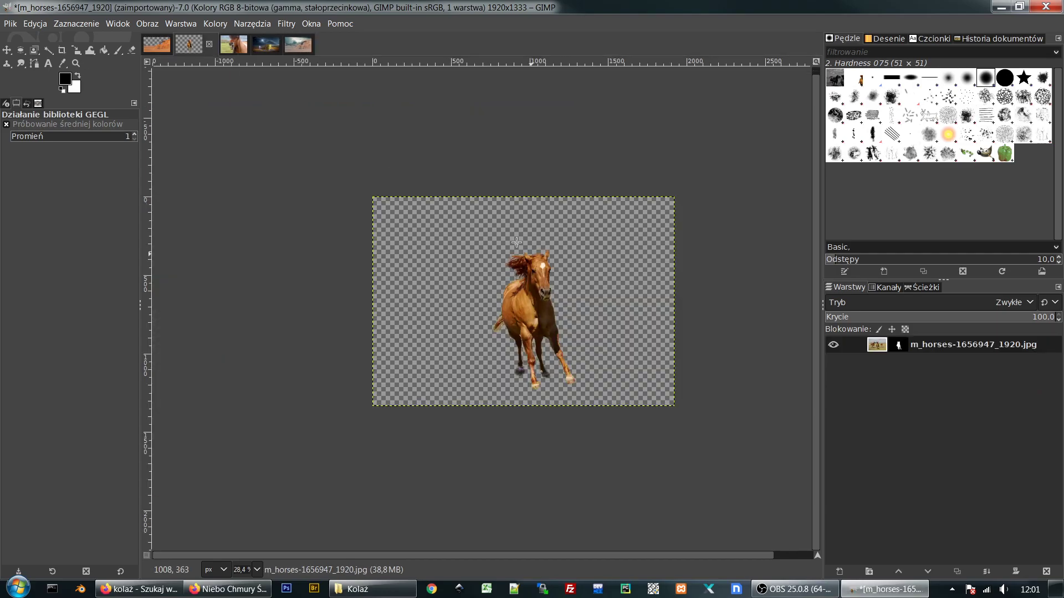
scroll(543, 285, up, 4)
scroll(543, 285, down, 2)
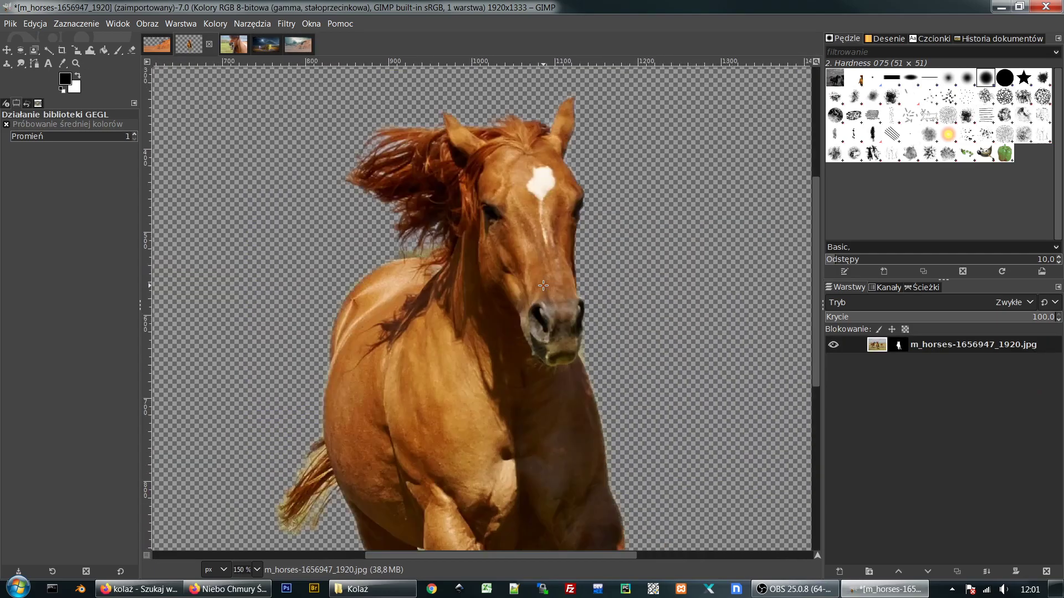
scroll(542, 281, up, 1)
scroll(542, 281, down, 1)
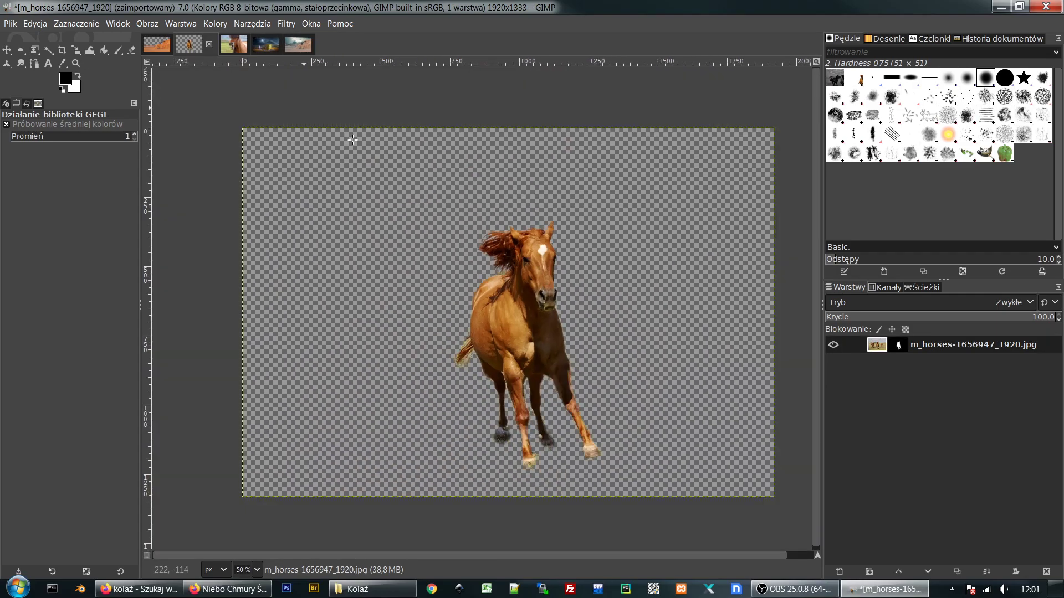
Step: Switch to the open horse-3875469_1920.jpg image showing the horse with its tongue out
click(244, 50)
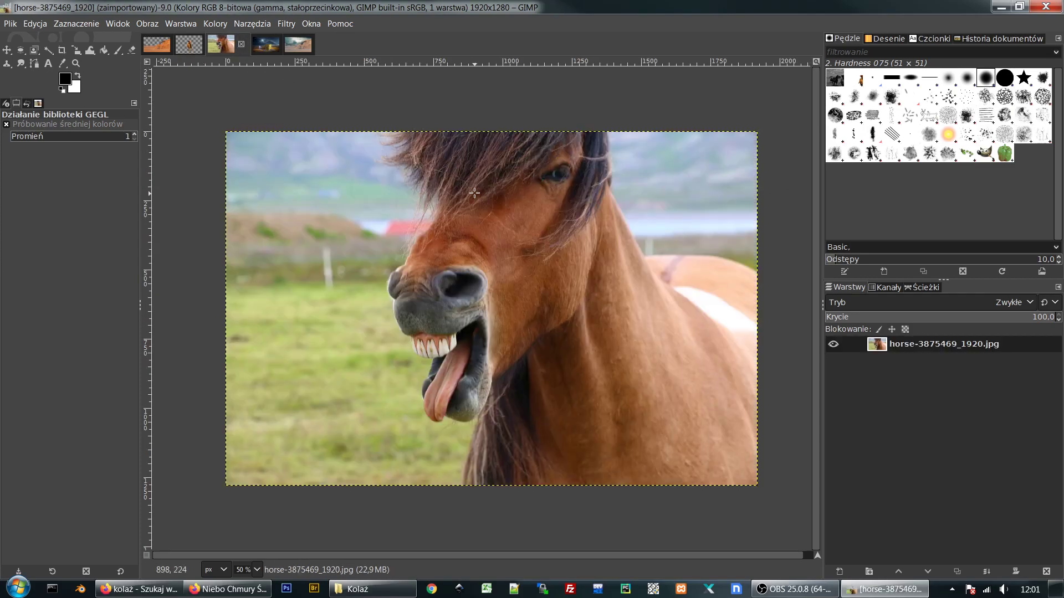
scroll(512, 215, up, 1)
scroll(515, 218, down, 1)
scroll(519, 215, up, 1)
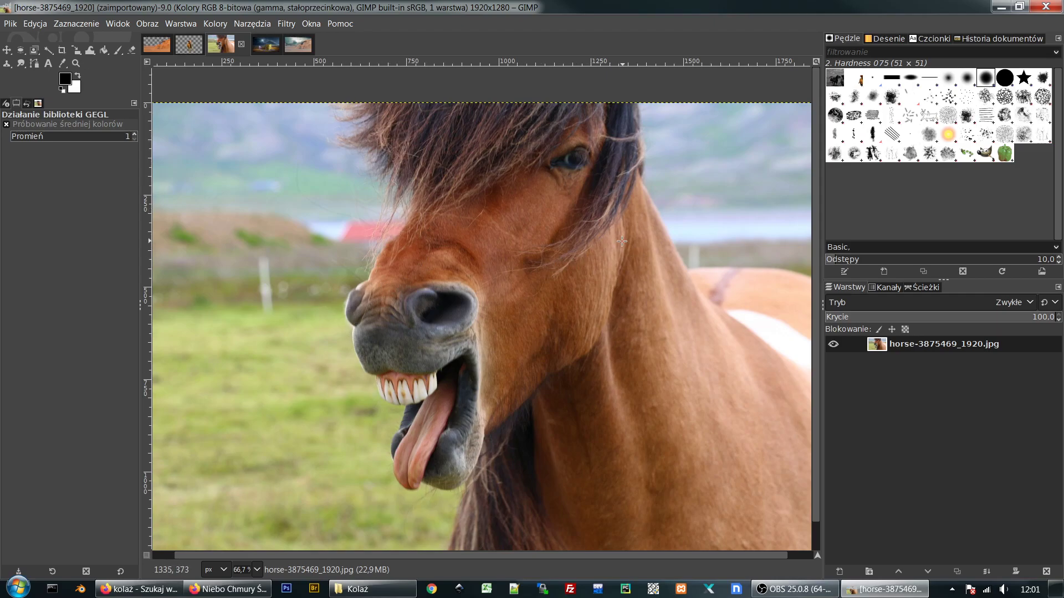
scroll(474, 266, down, 1)
drag(525, 269, 493, 254)
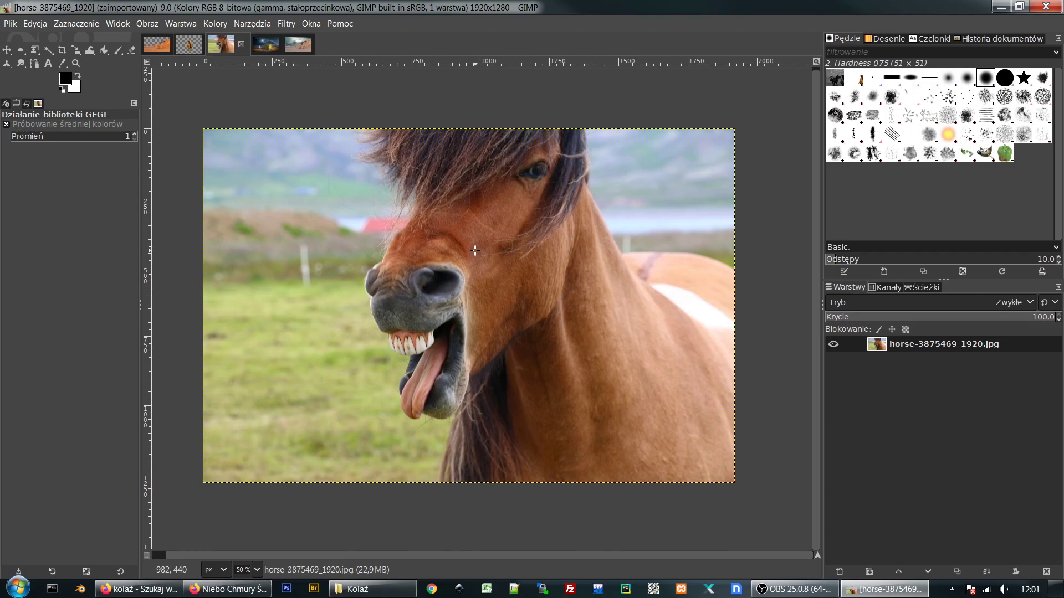
Step: Set the Foreground Select tool's preview colour to blue, 061cdd
click(34, 51)
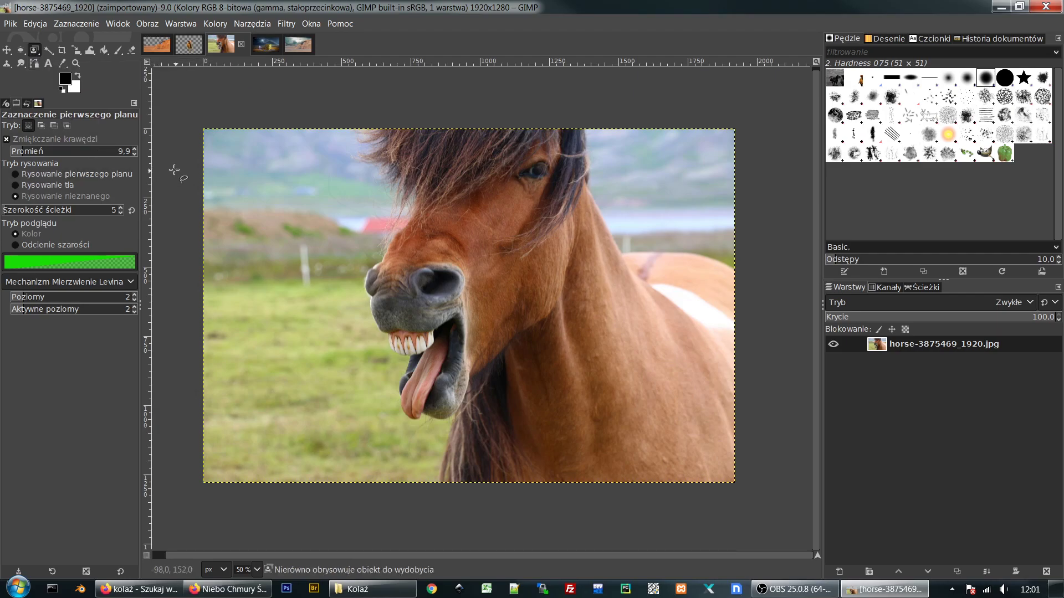
click(51, 261)
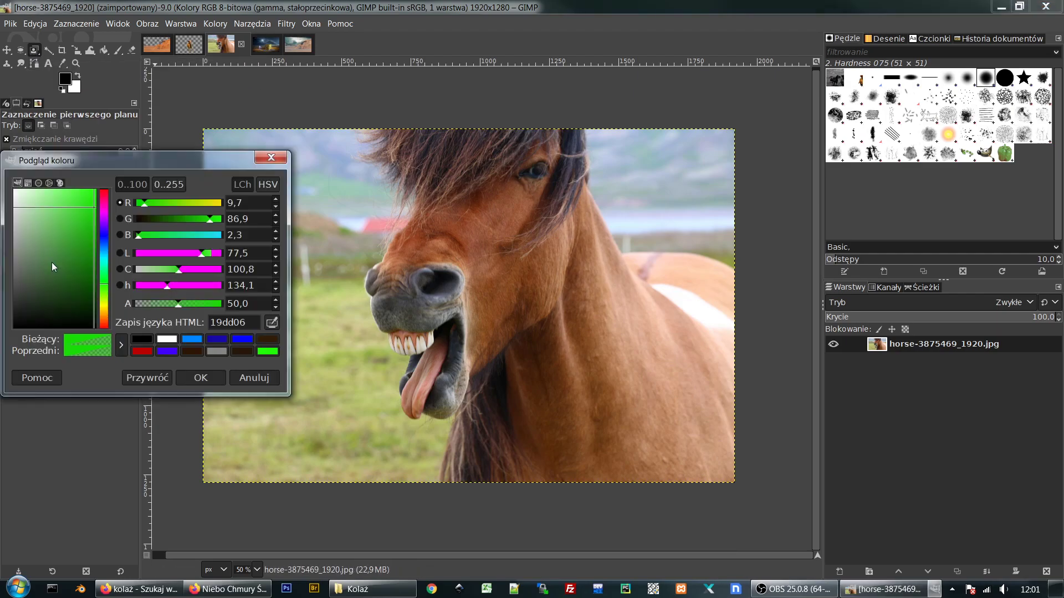
click(103, 242)
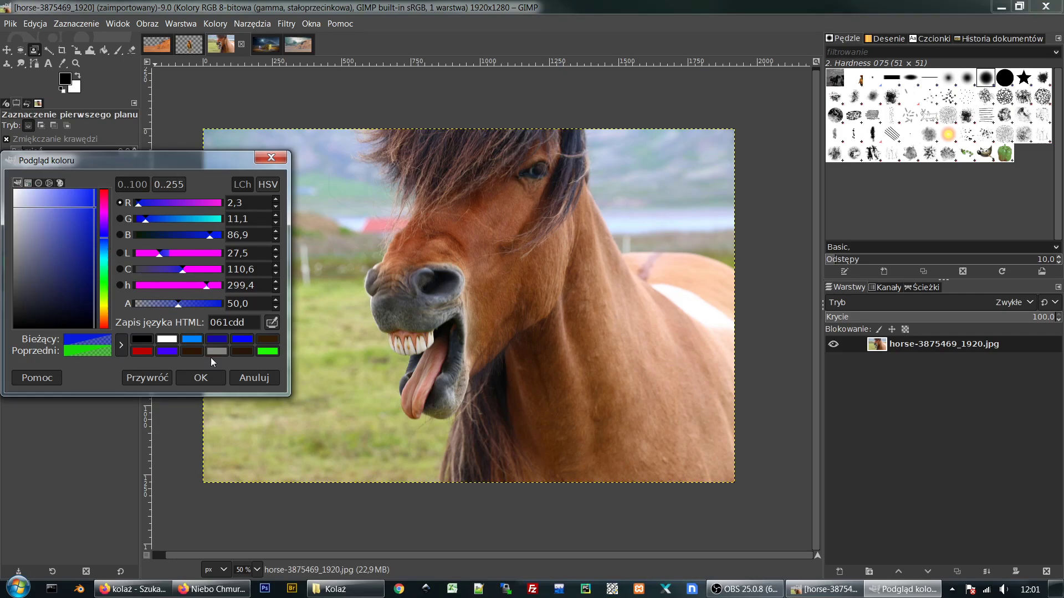
click(201, 378)
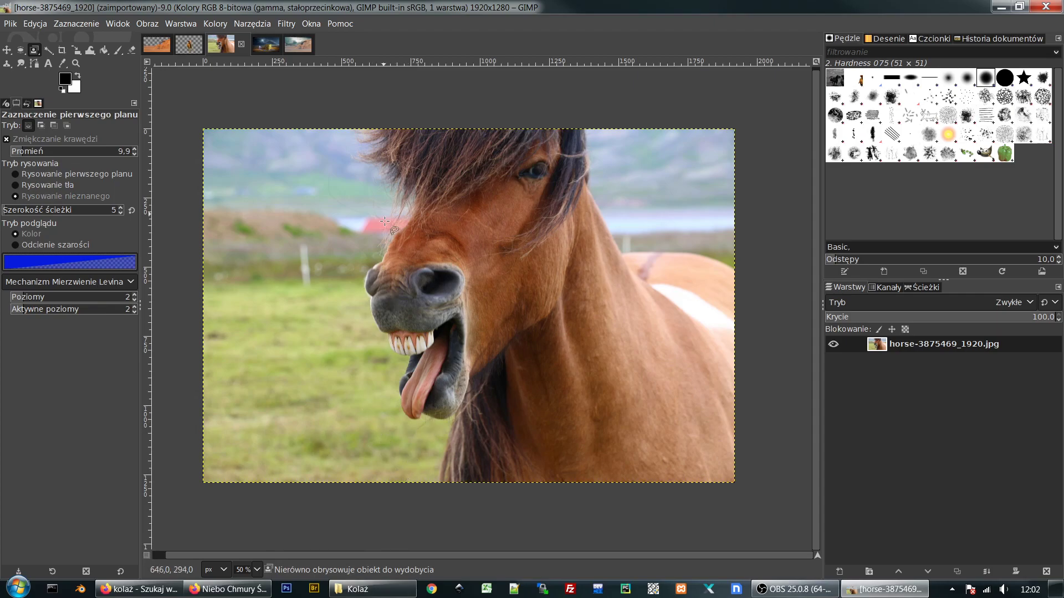
Step: Roughly outline the whole horse with Foreground Select, closing the contour around its head, neck and body, and accept the outline
mouse_move(355, 123)
mouse_down()
mouse_move(348, 160)
mouse_move(379, 176)
mouse_move(389, 210)
mouse_move(362, 286)
mouse_move(381, 347)
mouse_up()
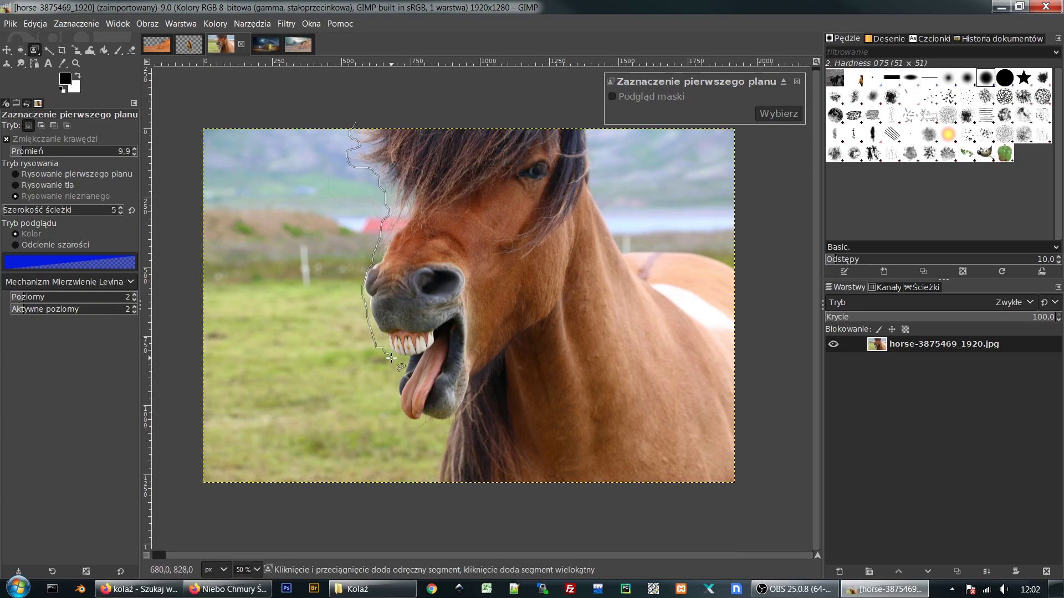
mouse_move(397, 399)
mouse_down()
mouse_move(445, 427)
mouse_move(436, 487)
mouse_move(470, 502)
mouse_move(700, 519)
mouse_move(738, 499)
mouse_move(761, 458)
mouse_move(775, 375)
mouse_move(752, 264)
mouse_move(705, 246)
mouse_move(623, 241)
mouse_move(591, 192)
mouse_move(590, 127)
mouse_move(471, 110)
mouse_move(358, 119)
mouse_up()
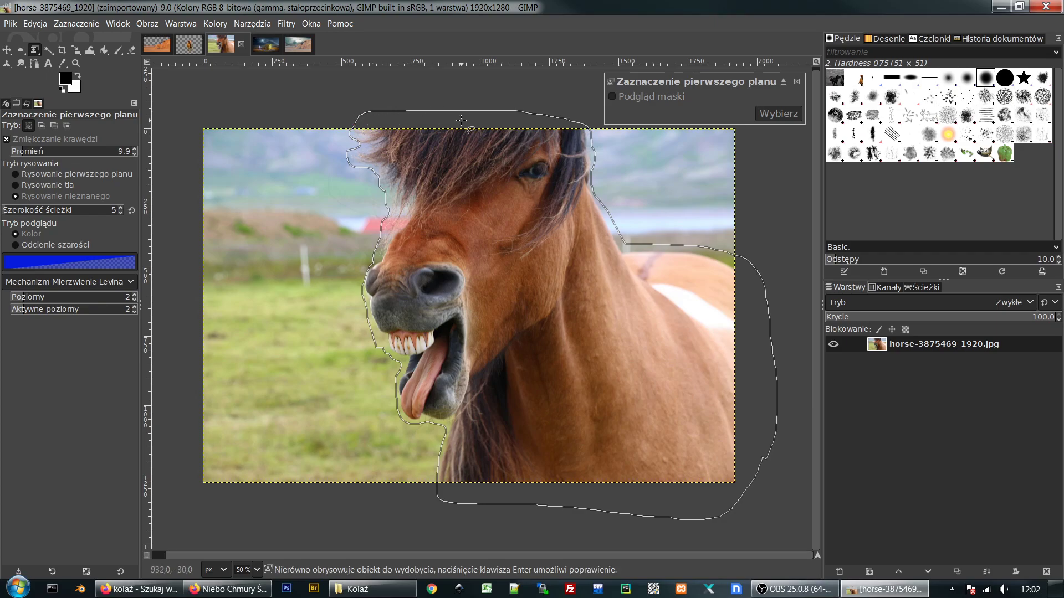
key(Return)
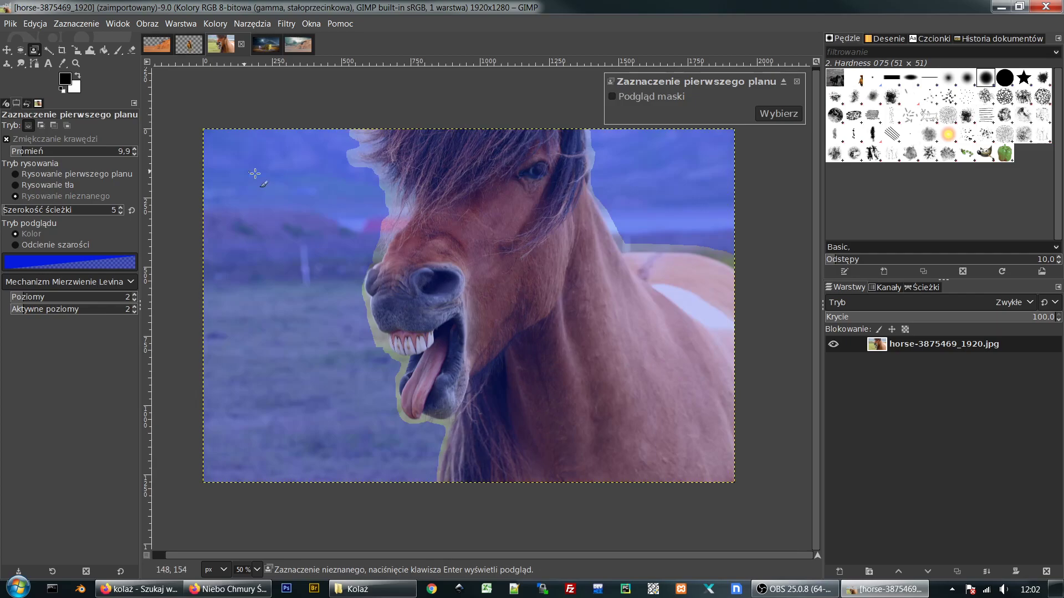
Step: Mark the horse's mane, face, tongue, neck and body as foreground with strokes of width 41
click(16, 174)
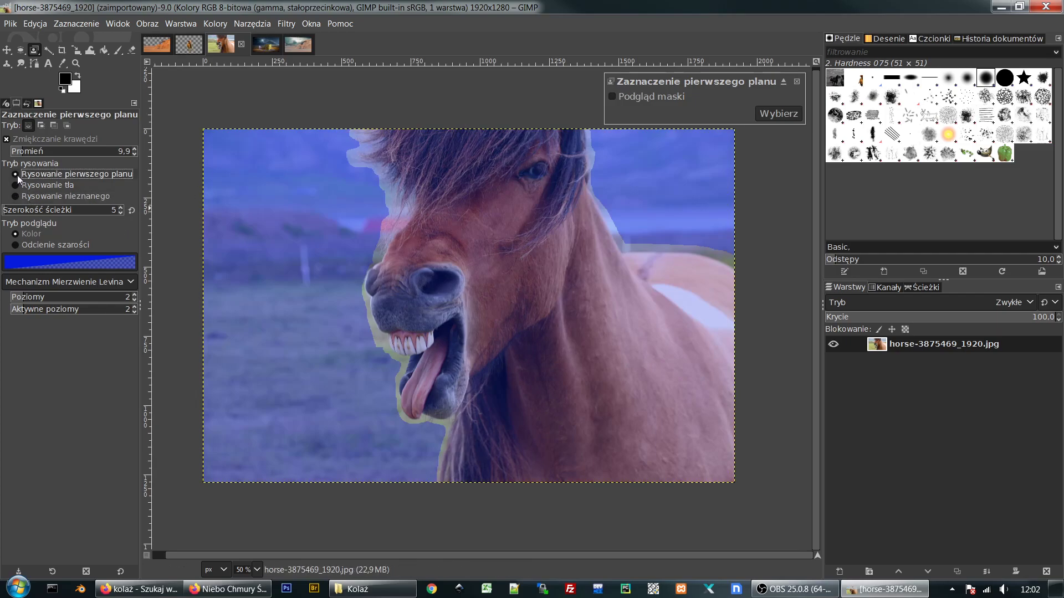
key(bracketright)
key(bracketright)
key(bracketright)
key(bracketright)
key(braceright)
key(braceright)
key(braceright)
key(braceright)
key(braceright)
key(braceright)
key(braceright)
key(braceright)
key(braceright)
key(braceright)
key(braceright)
key(braceright)
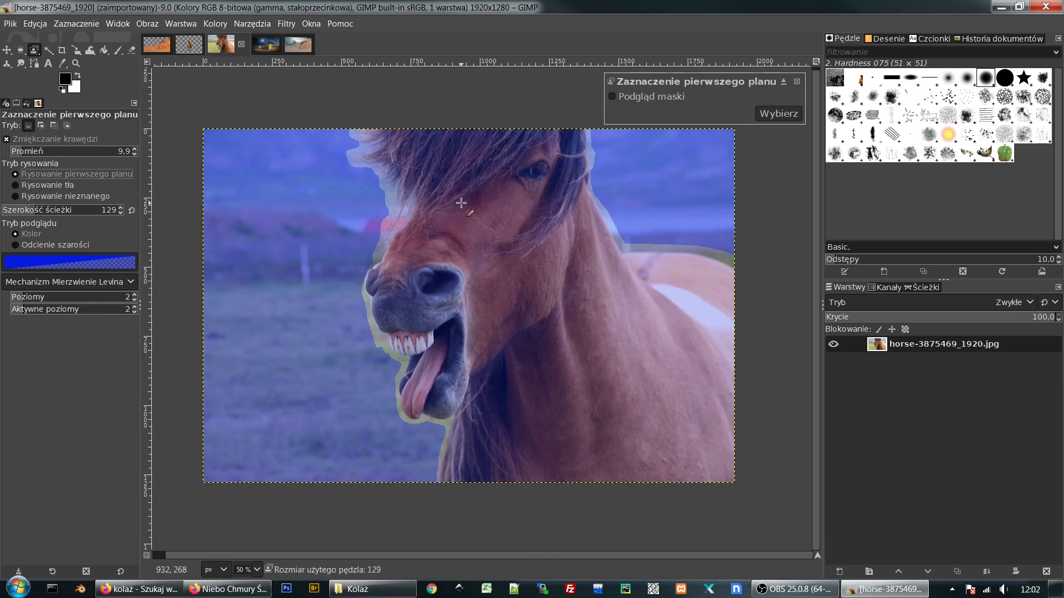
key(bracketright)
key(bracketright)
key(bracketright)
key(bracketright)
key(bracketright)
key(bracketright)
key(bracketright)
key(bracketright)
key(braceleft)
key(braceleft)
key(braceleft)
key(braceleft)
key(bracketleft)
key(bracketleft)
key(bracketleft)
key(bracketleft)
key(bracketleft)
key(bracketleft)
key(bracketleft)
key(bracketleft)
key(braceleft)
key(braceleft)
key(braceleft)
key(braceleft)
key(bracketleft)
key(bracketleft)
key(bracketleft)
key(bracketleft)
key(bracketright)
key(bracketright)
key(bracketright)
key(bracketright)
key(bracketright)
key(bracketright)
key(bracketright)
key(bracketright)
key(braceleft)
key(bracketleft)
key(bracketleft)
key(braceleft)
key(bracketleft)
key(bracketleft)
mouse_move(389, 126)
mouse_down()
mouse_move(422, 185)
mouse_move(420, 211)
mouse_move(377, 281)
mouse_move(379, 309)
mouse_move(400, 349)
mouse_move(420, 349)
mouse_move(413, 408)
mouse_move(468, 399)
mouse_move(455, 440)
mouse_move(465, 479)
mouse_move(633, 481)
mouse_move(682, 447)
mouse_move(718, 420)
mouse_move(713, 294)
mouse_move(700, 277)
mouse_move(610, 260)
mouse_move(588, 232)
mouse_move(566, 127)
mouse_move(389, 128)
mouse_move(477, 149)
mouse_move(504, 225)
mouse_move(491, 304)
mouse_move(604, 424)
mouse_up()
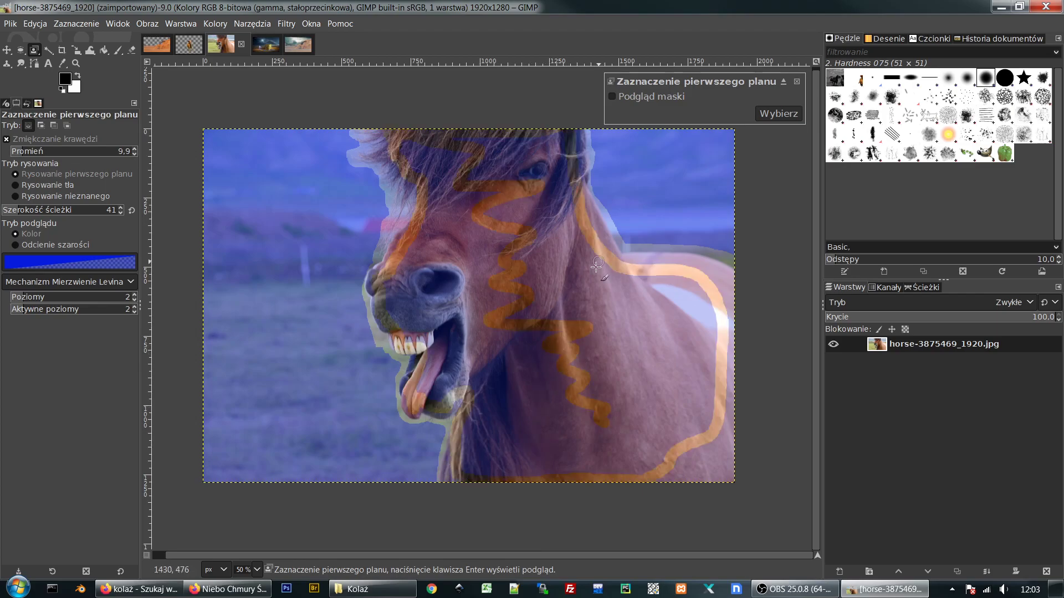
Step: Preview the foreground mask and turn the marked horse into a selection
click(612, 96)
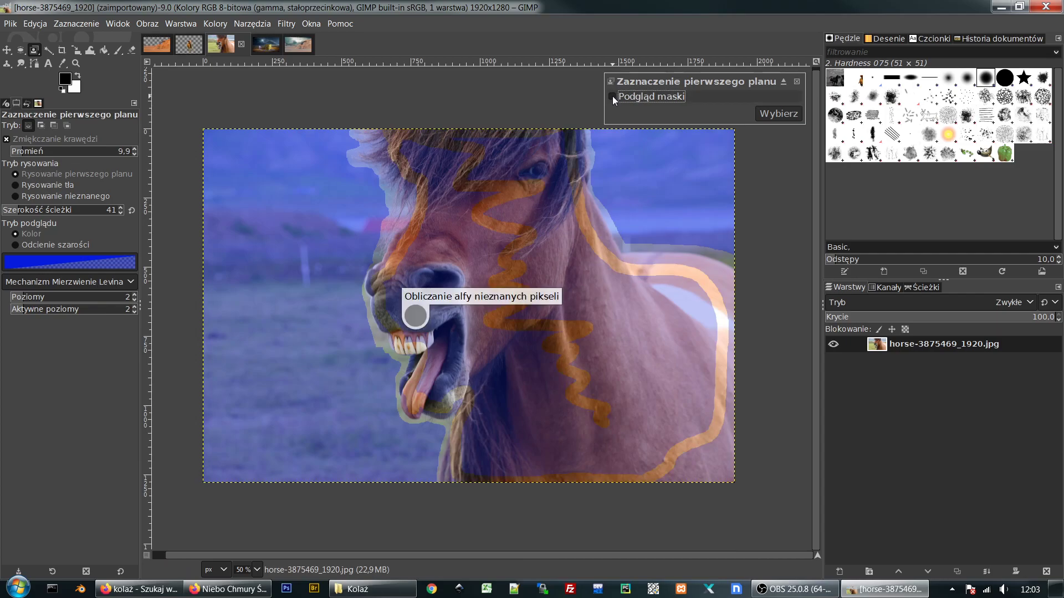
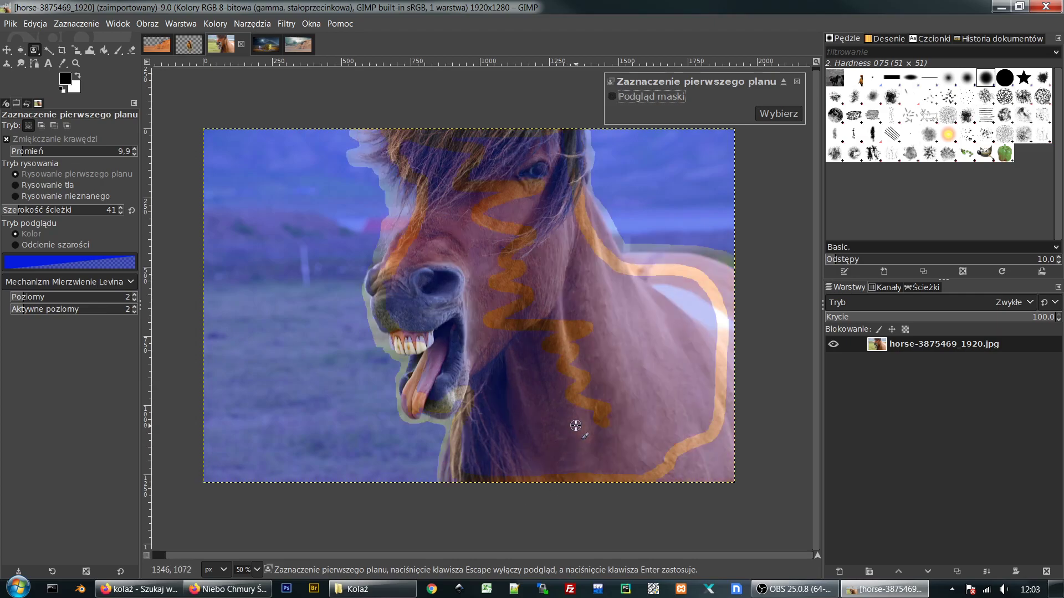
key(Return)
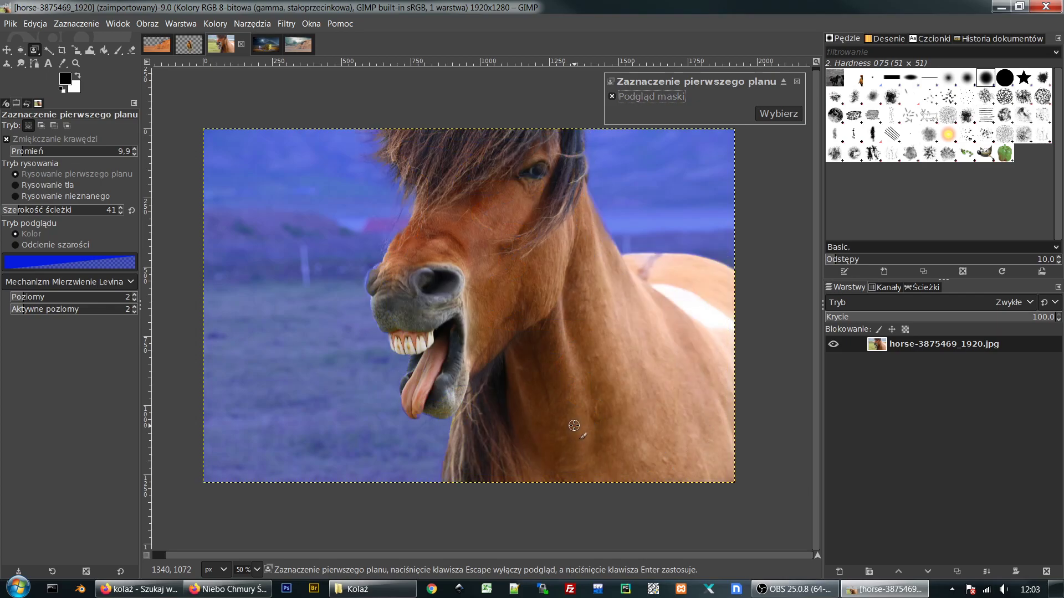
key(Escape)
key(Return)
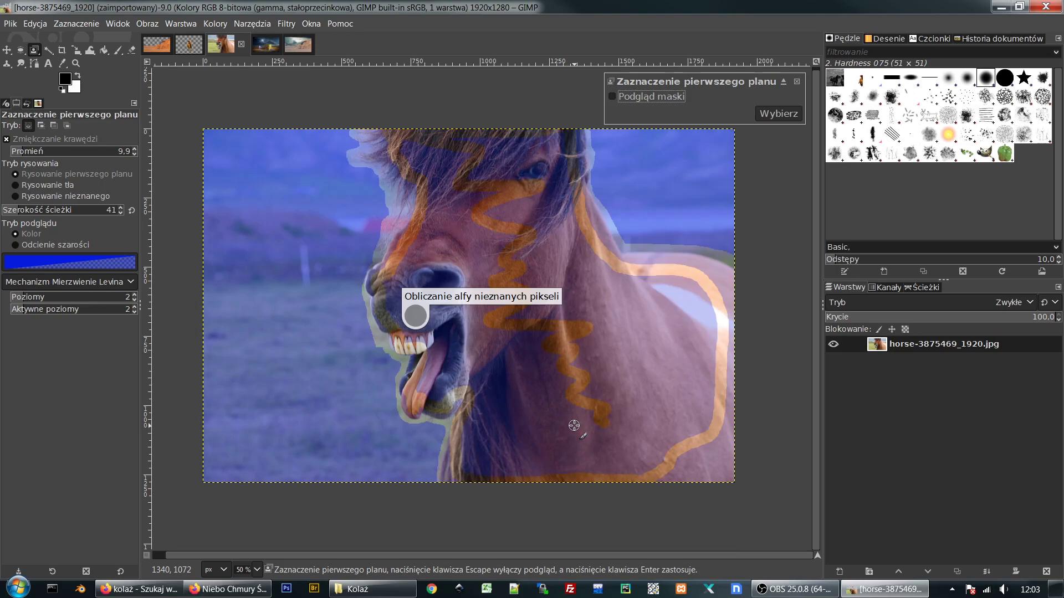
key(Escape)
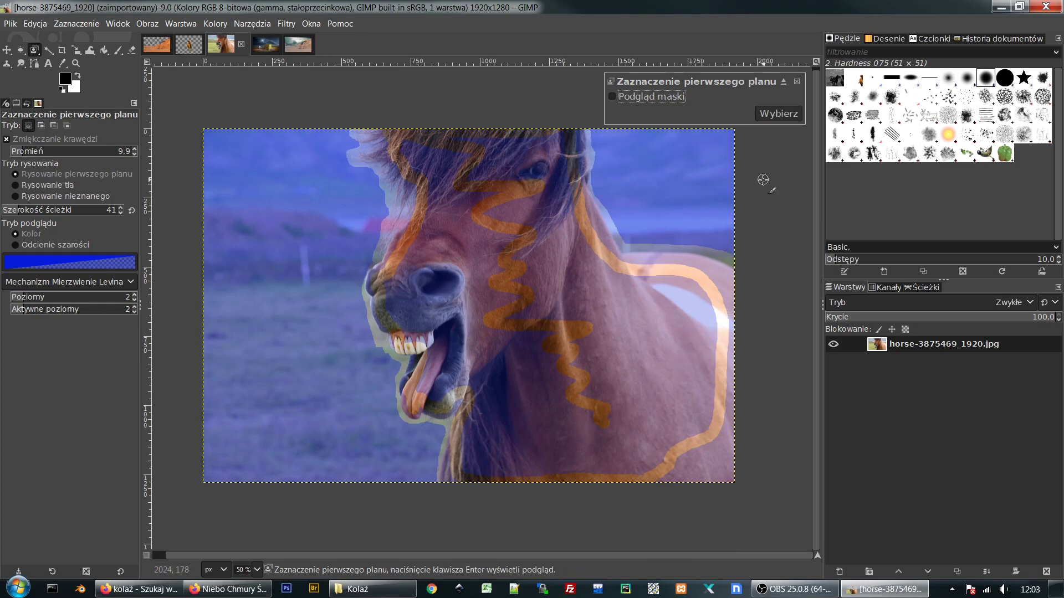
click(785, 115)
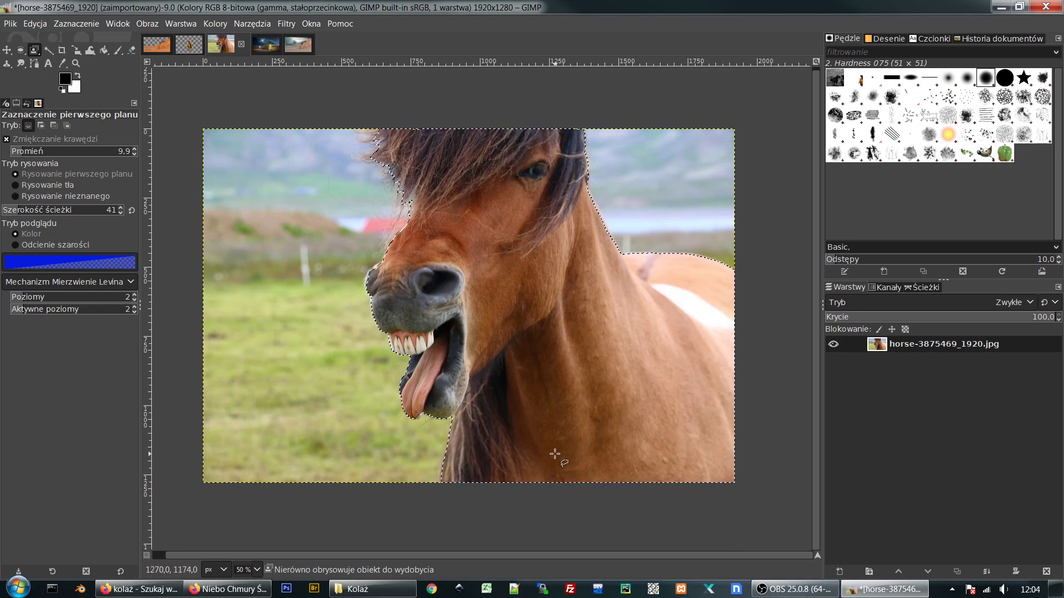
Step: Add a white layer mask to the horse-3875469_1920.jpg layer
right_click(882, 347)
click(754, 253)
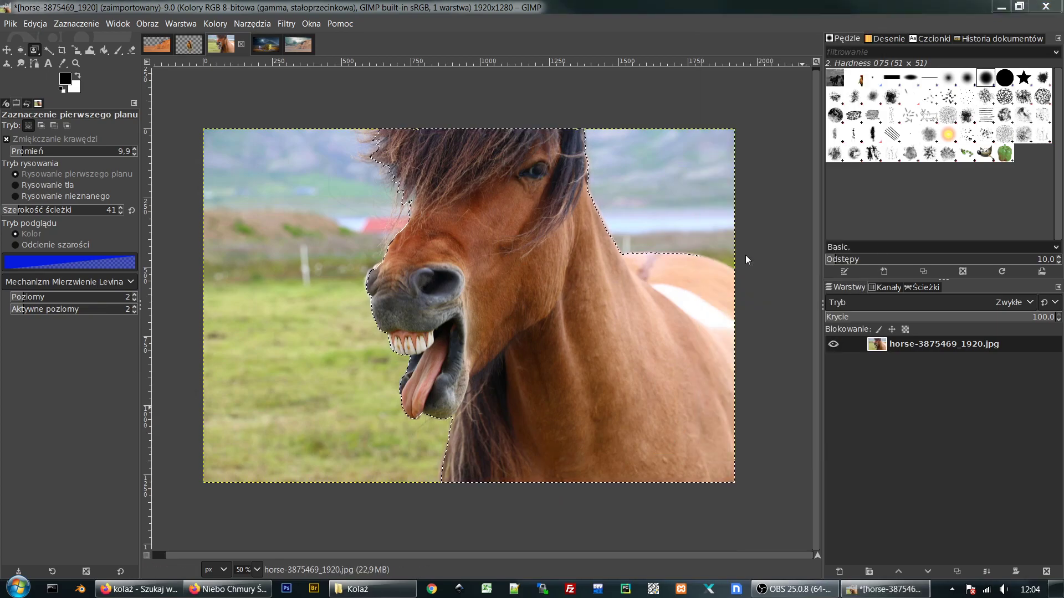
click(779, 358)
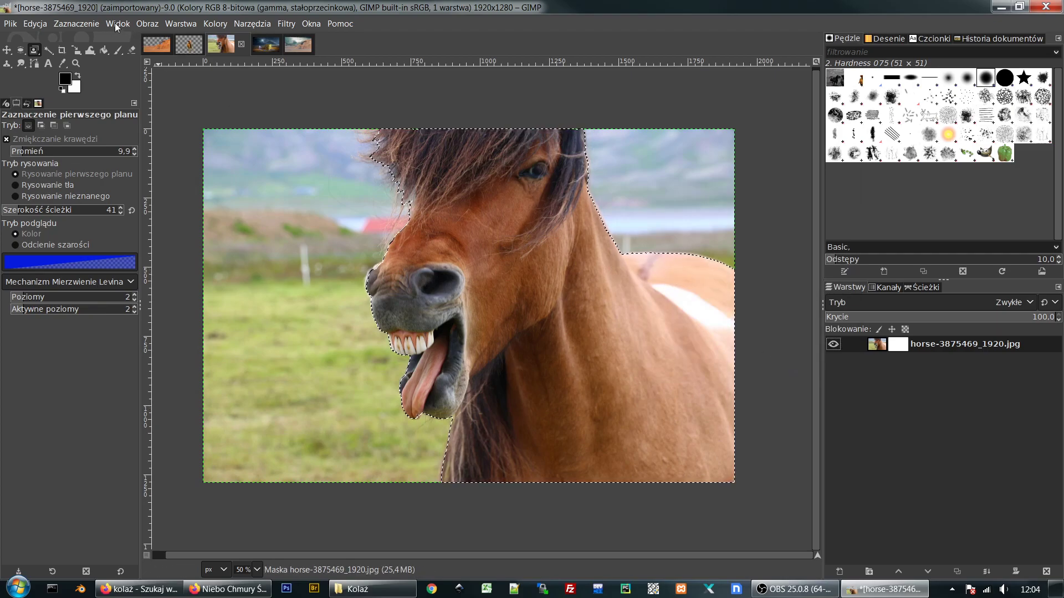
Step: Invert the selection and fill the background area of the layer mask with black using Bucket Fill
click(76, 23)
click(78, 72)
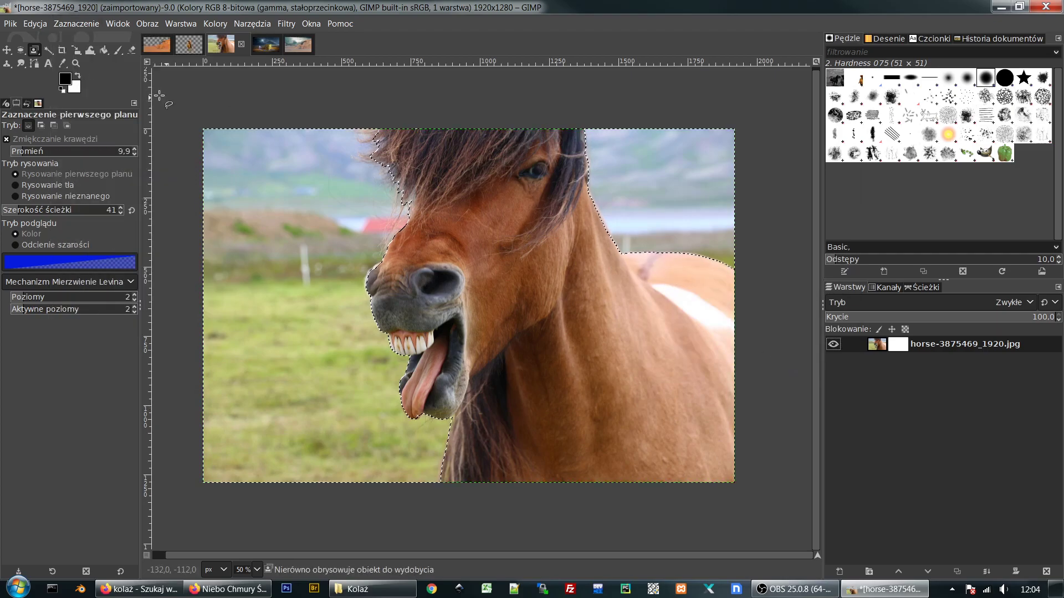
click(104, 49)
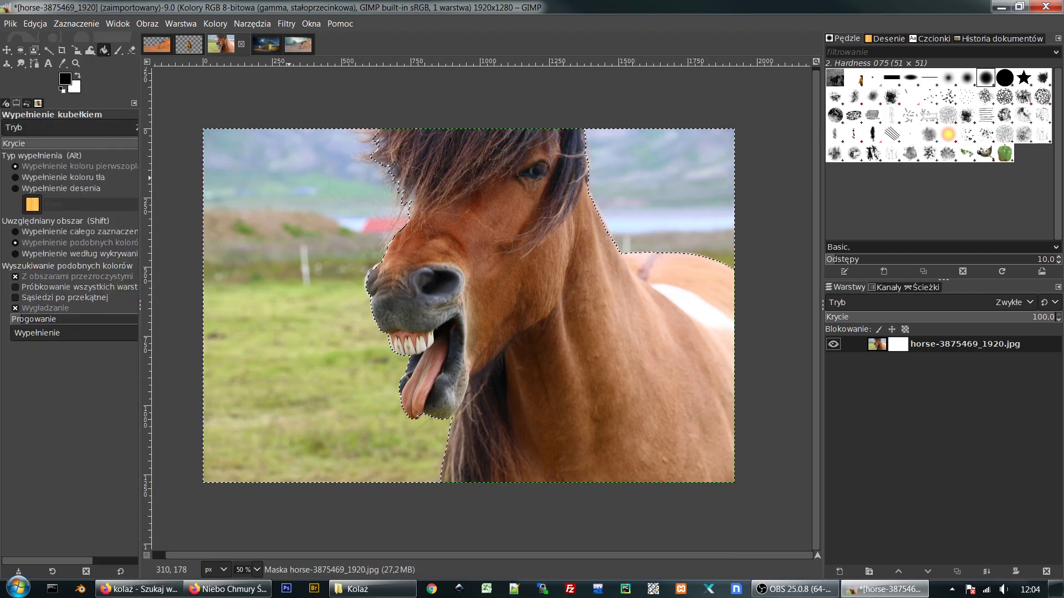
click(295, 183)
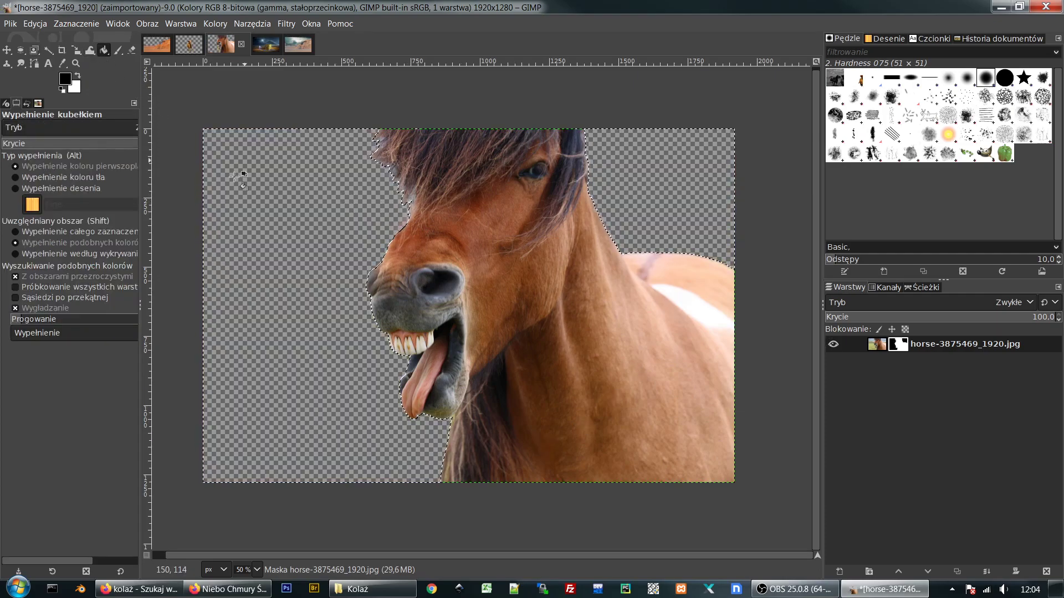
Step: Copy the masked horse layer into the wadi-rum-5079834_1920 composition and place it at the top of the layer stack
click(880, 346)
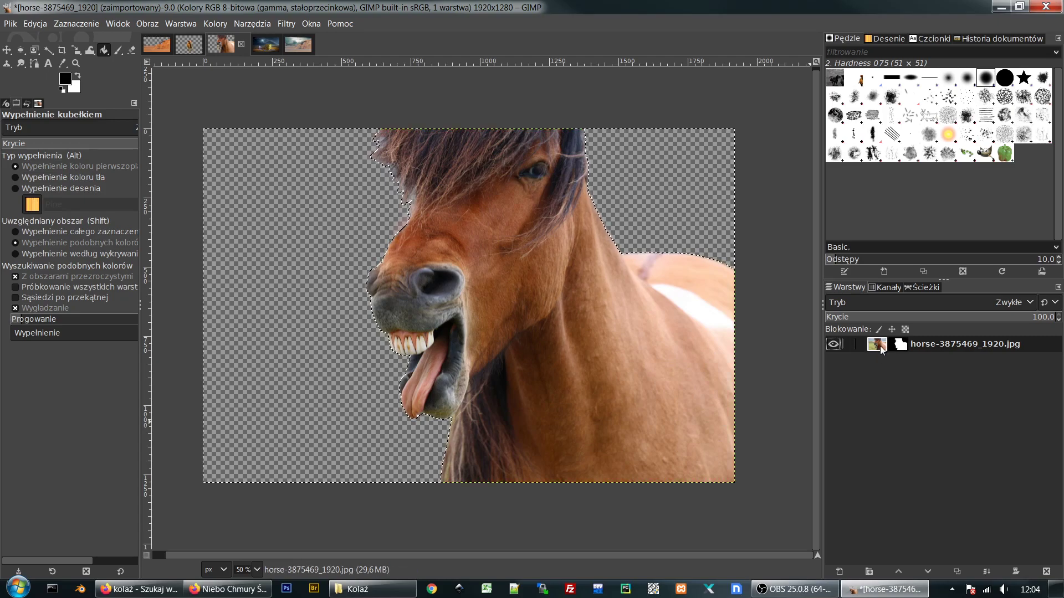
drag(880, 346, 573, 291)
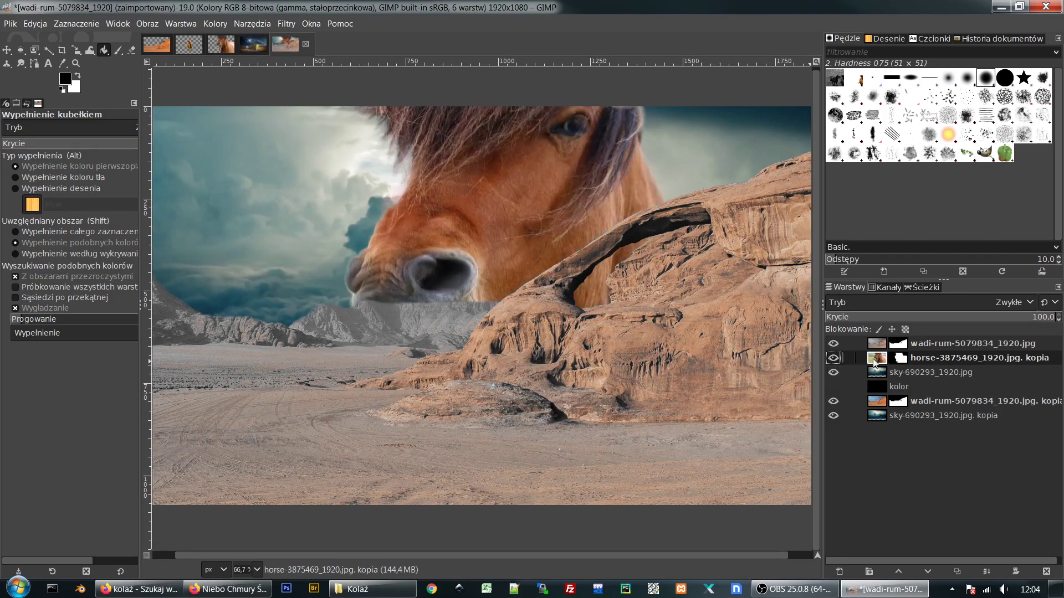
drag(839, 358, 839, 339)
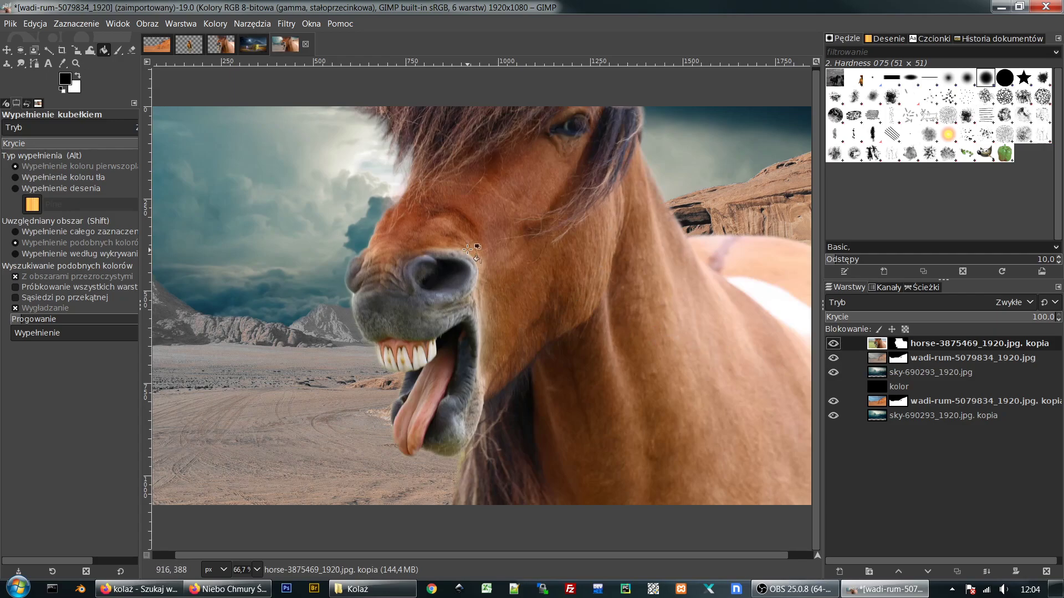
Step: Move the horse layer to the right and slightly down in the desert scene
scroll(468, 250, down, 2)
scroll(467, 250, up, 1)
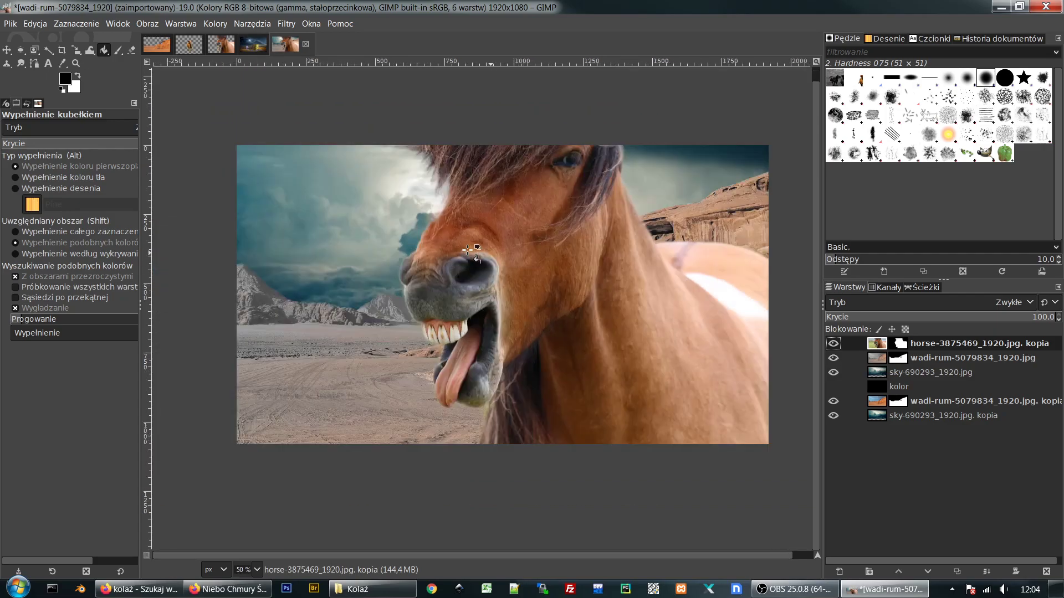
click(6, 50)
drag(538, 251, 585, 268)
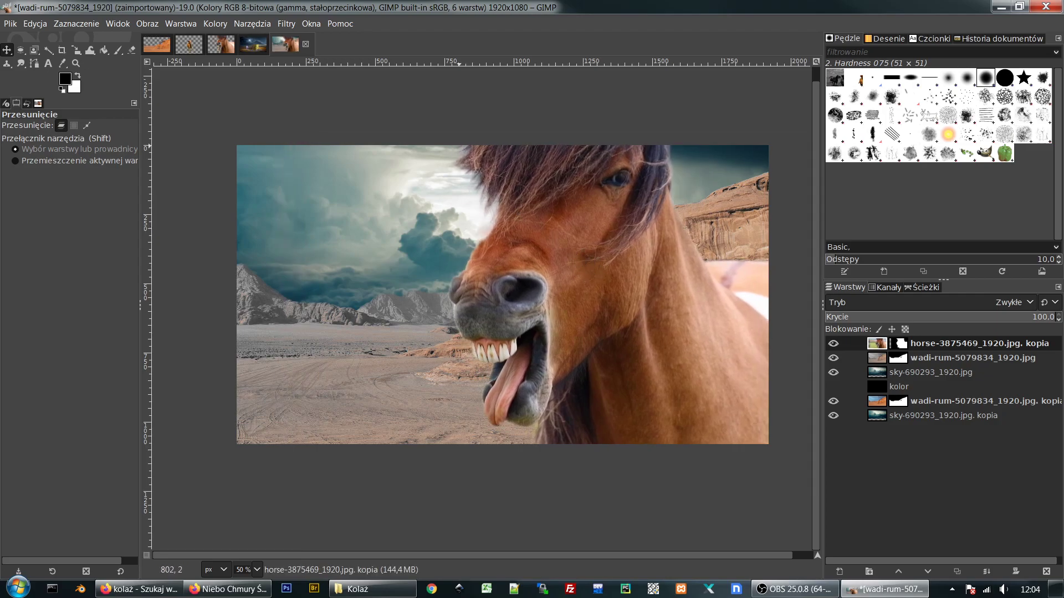
Step: Flip the horse layer horizontally with the Flip tool
click(257, 24)
mouse_move(253, 57)
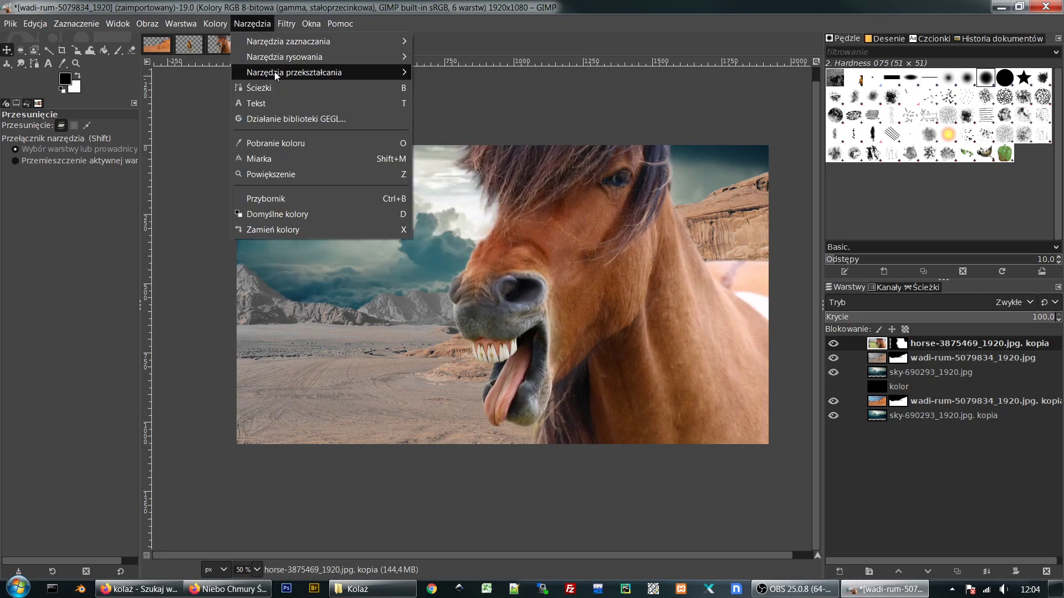
mouse_move(278, 71)
click(465, 228)
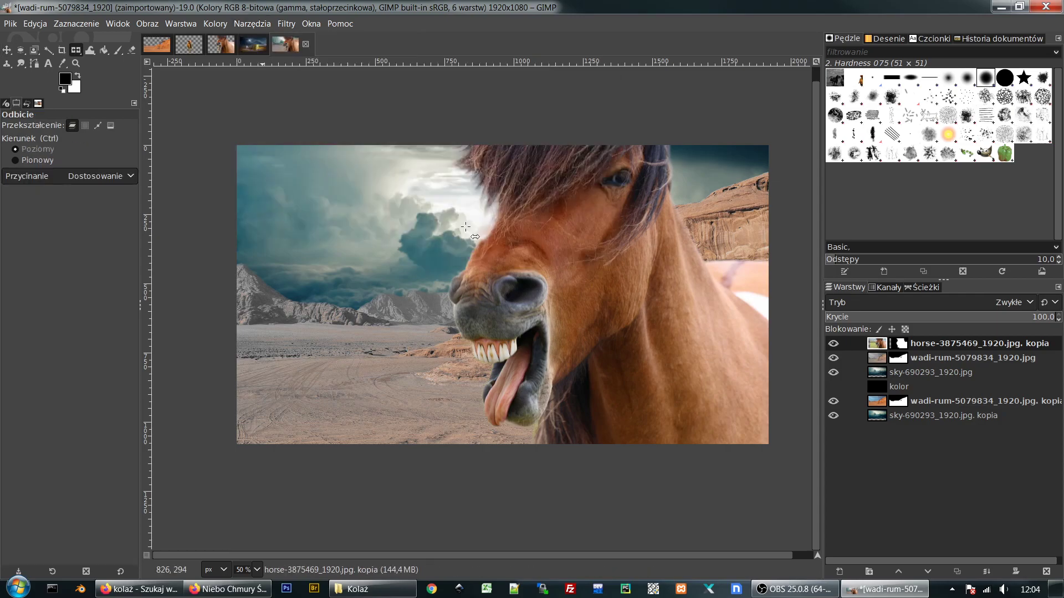
click(609, 259)
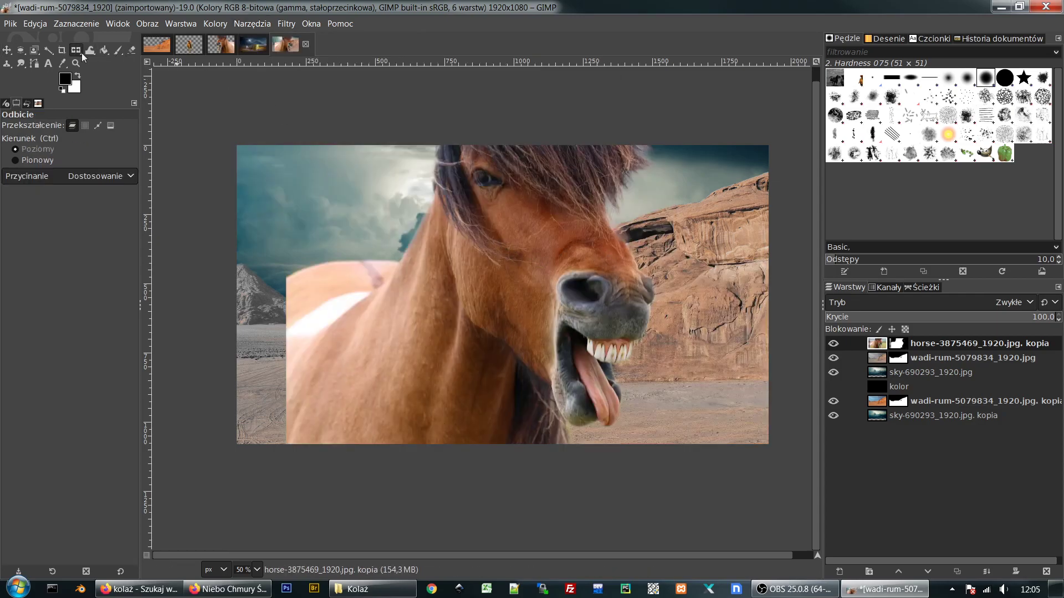
Step: Move the horse layer left with the Move tool so the rock arch beside its head is uncovered
click(5, 51)
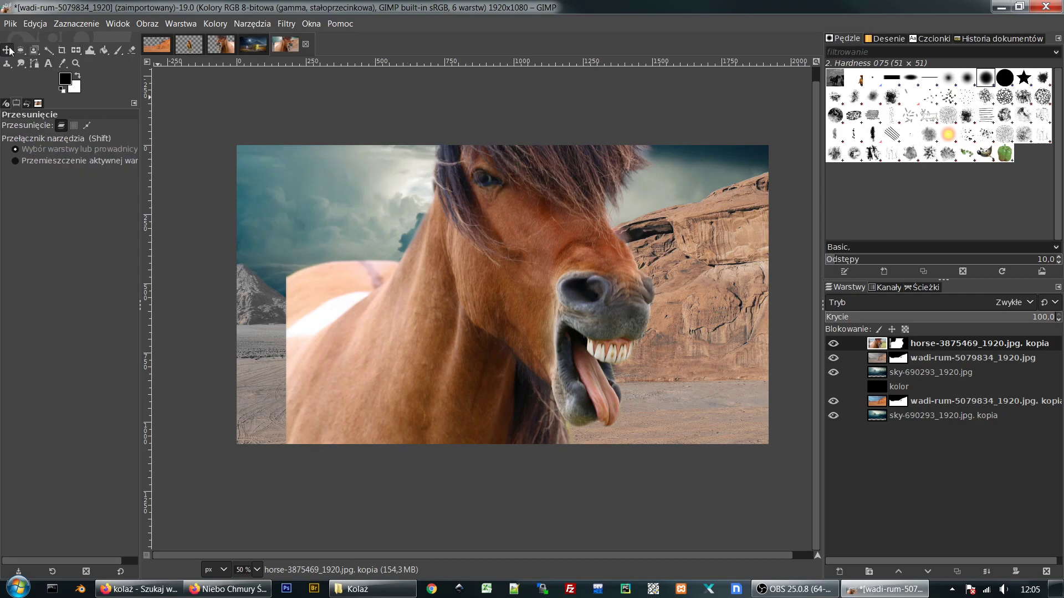
drag(448, 214, 303, 222)
drag(352, 222, 402, 215)
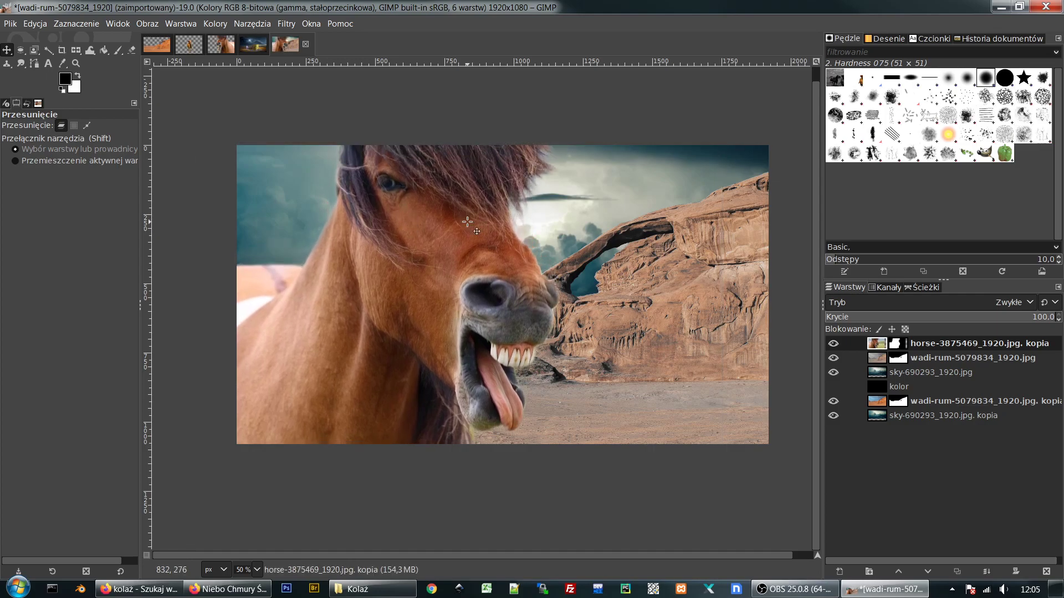
Step: Apply a Gaussian Blur of 1.50 in X and Y to the wadi-rum-5079834_1920.jpg layer
click(878, 359)
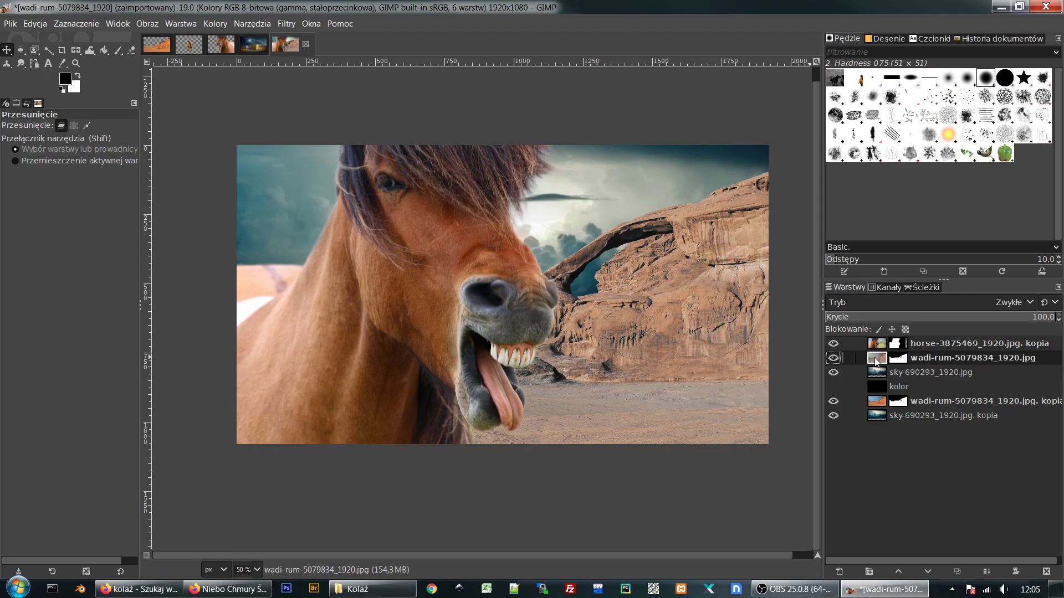
click(284, 28)
mouse_move(308, 114)
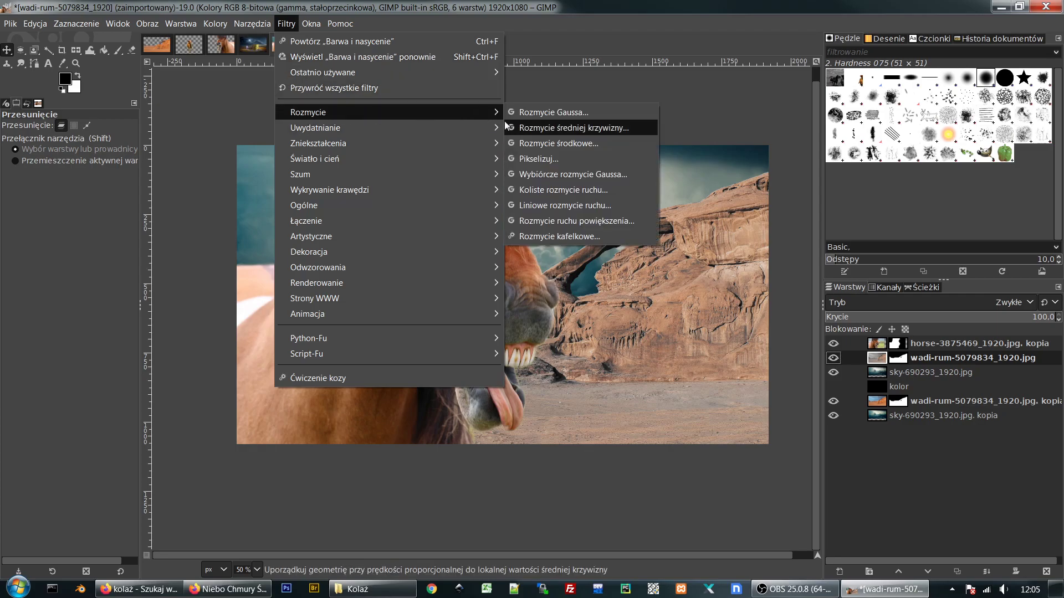
click(553, 113)
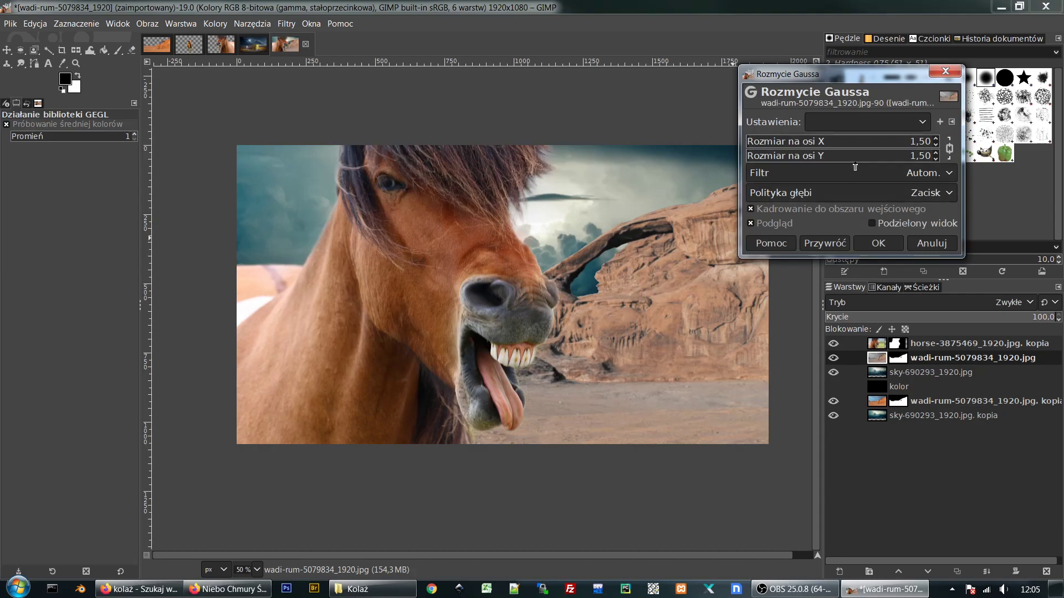
click(936, 140)
click(936, 140)
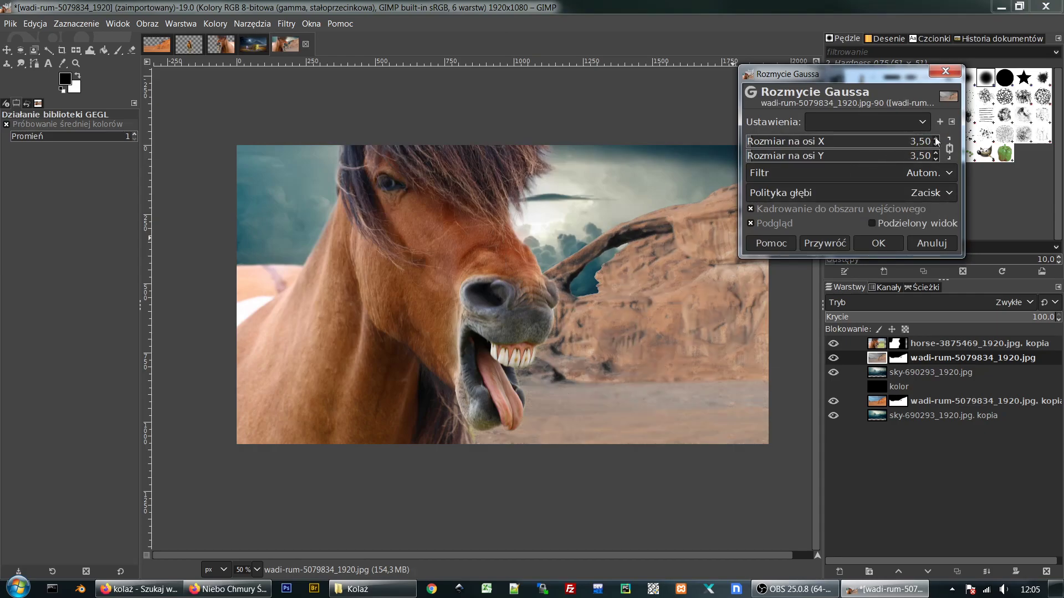
click(935, 146)
click(936, 146)
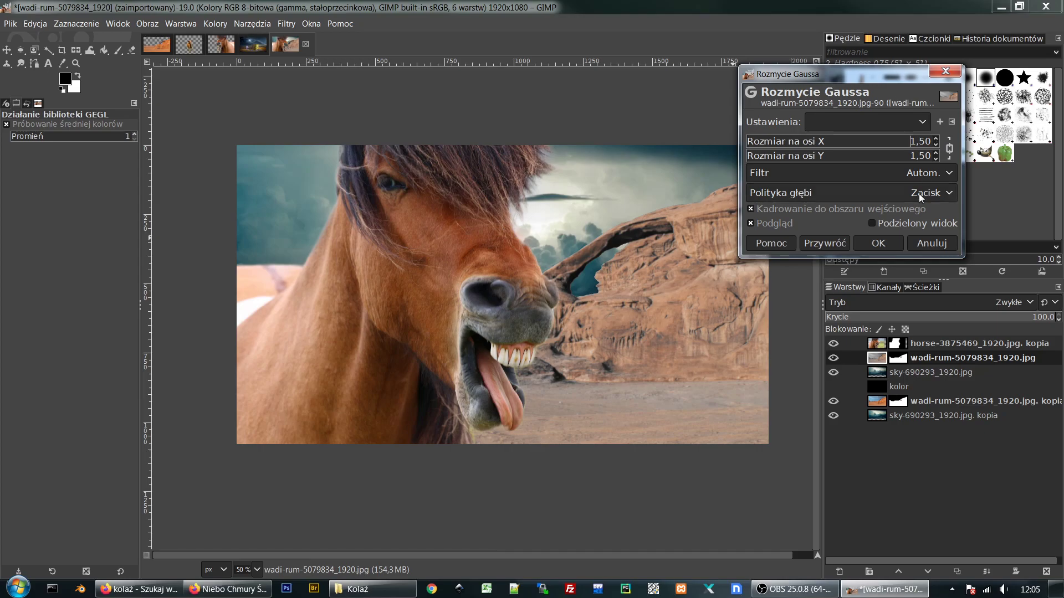
click(889, 242)
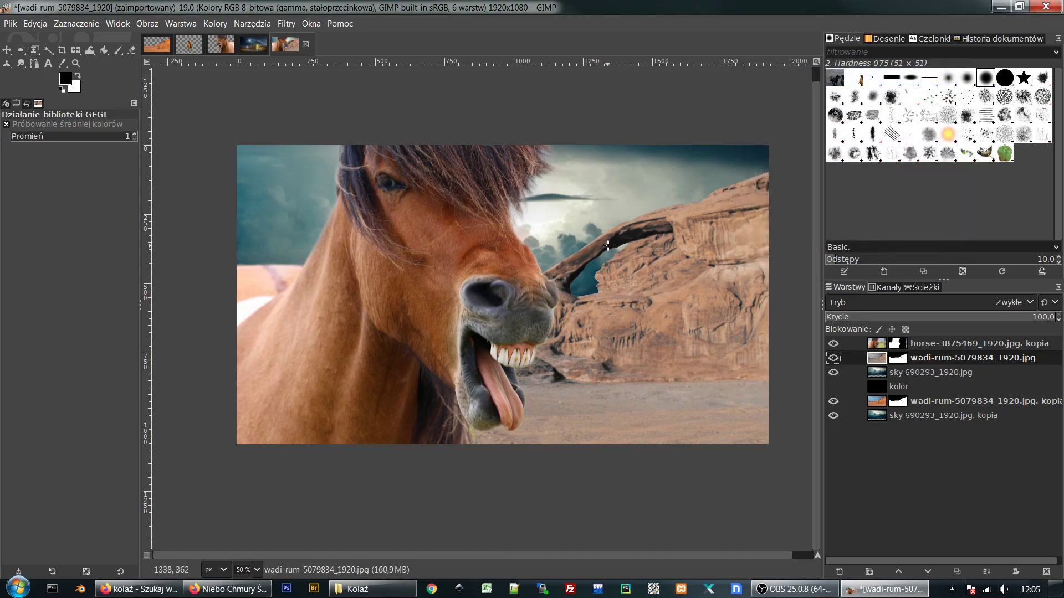
Step: Mute the colours of the horse layer with Hue-Saturation by lowering its saturation to slightly below -20
click(879, 344)
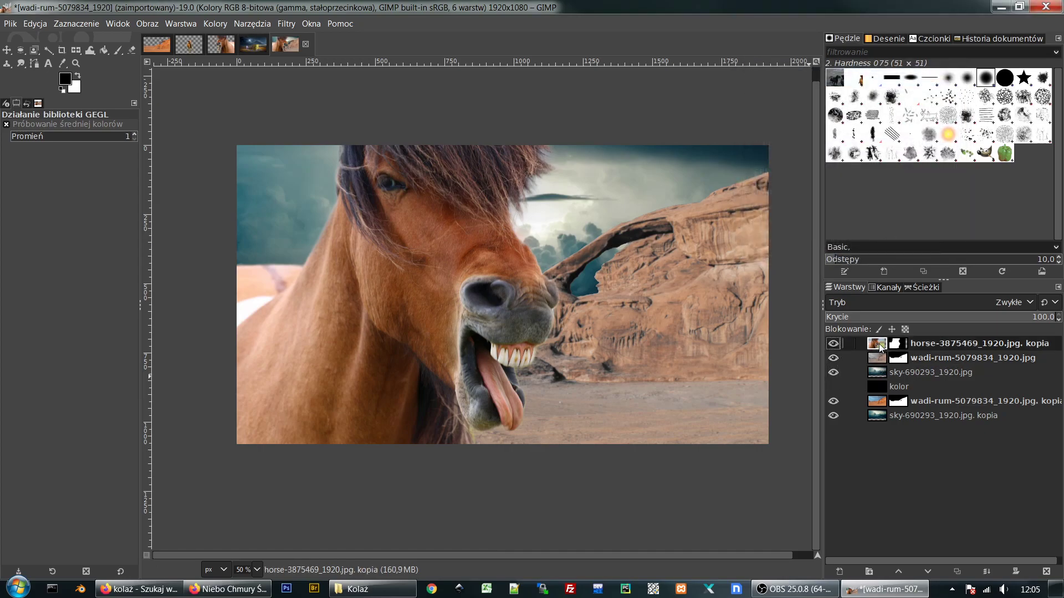
click(217, 24)
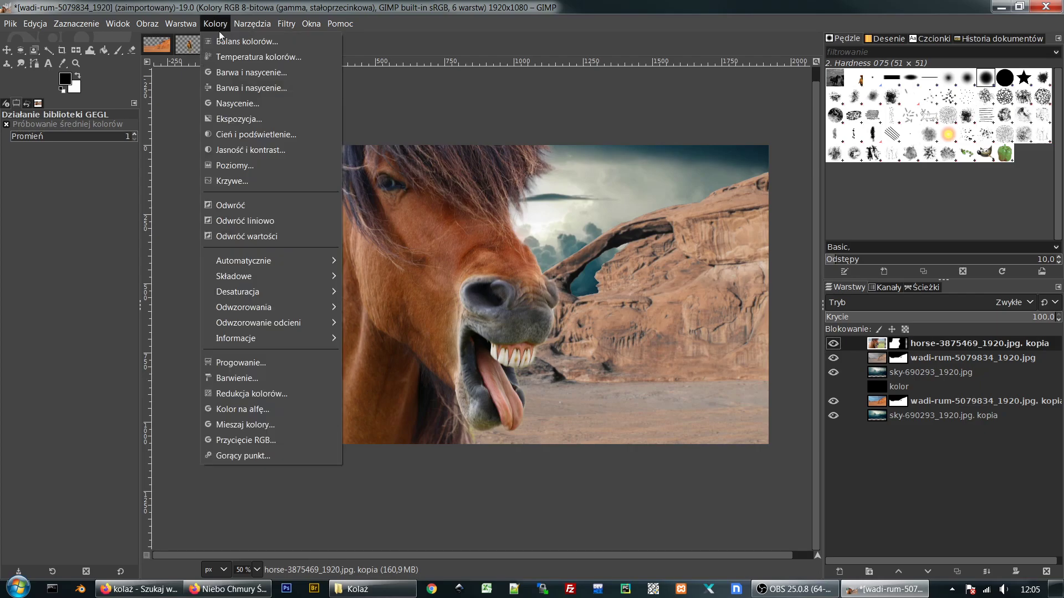
click(227, 69)
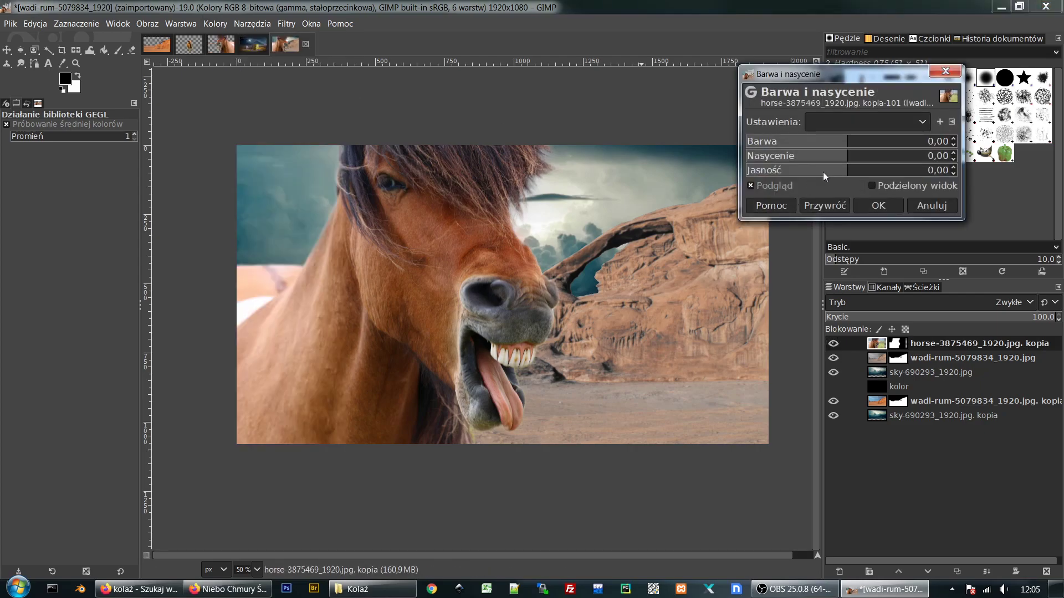
drag(840, 158, 827, 160)
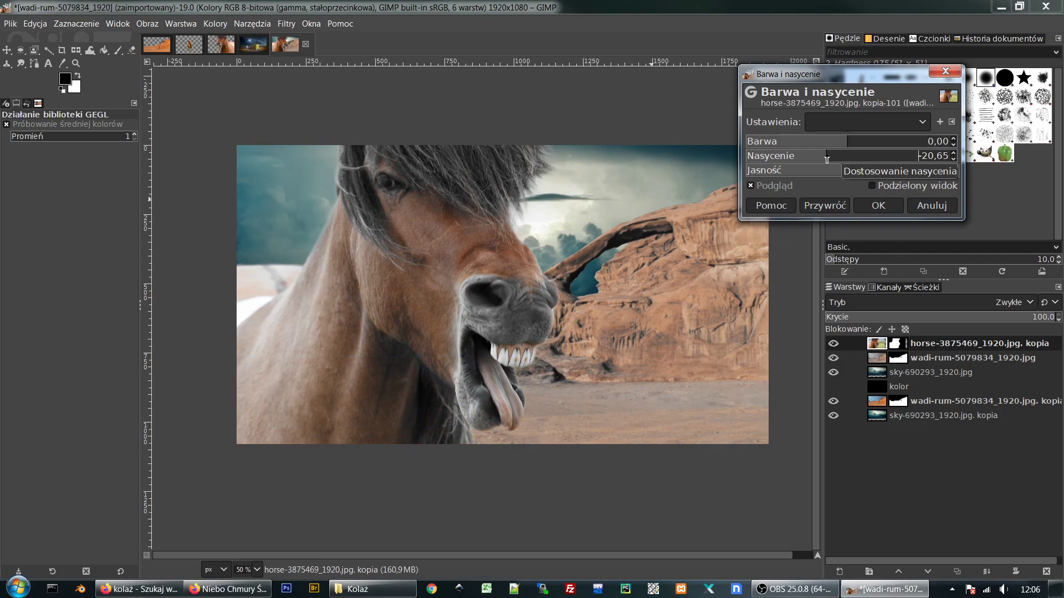
drag(827, 159, 824, 160)
click(877, 204)
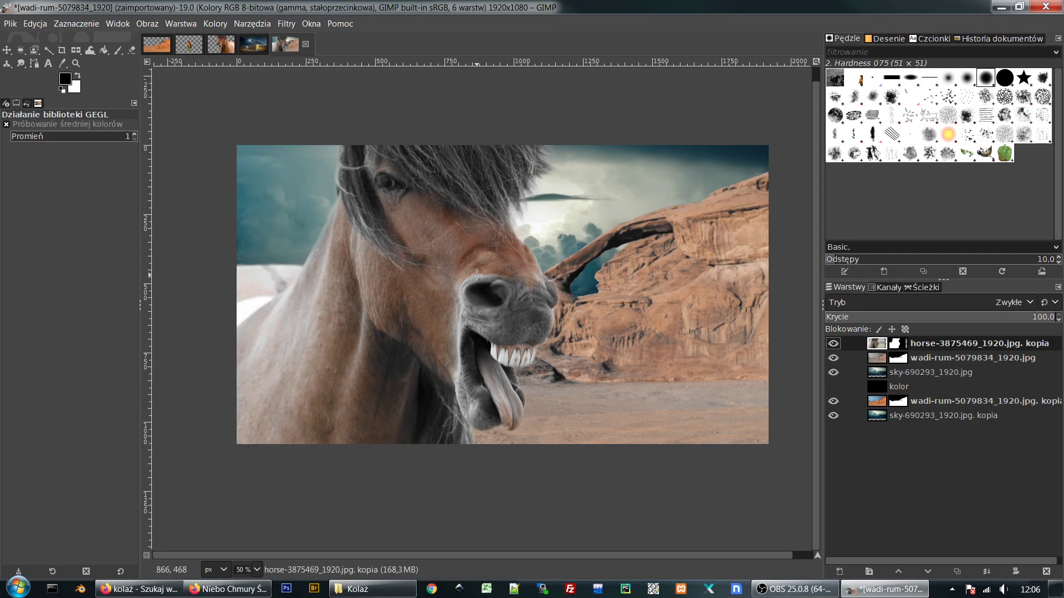
Step: Look through the other open source images and return to the collage composition
scroll(534, 293, down, 1)
scroll(534, 293, right, 1)
scroll(538, 295, up, 2)
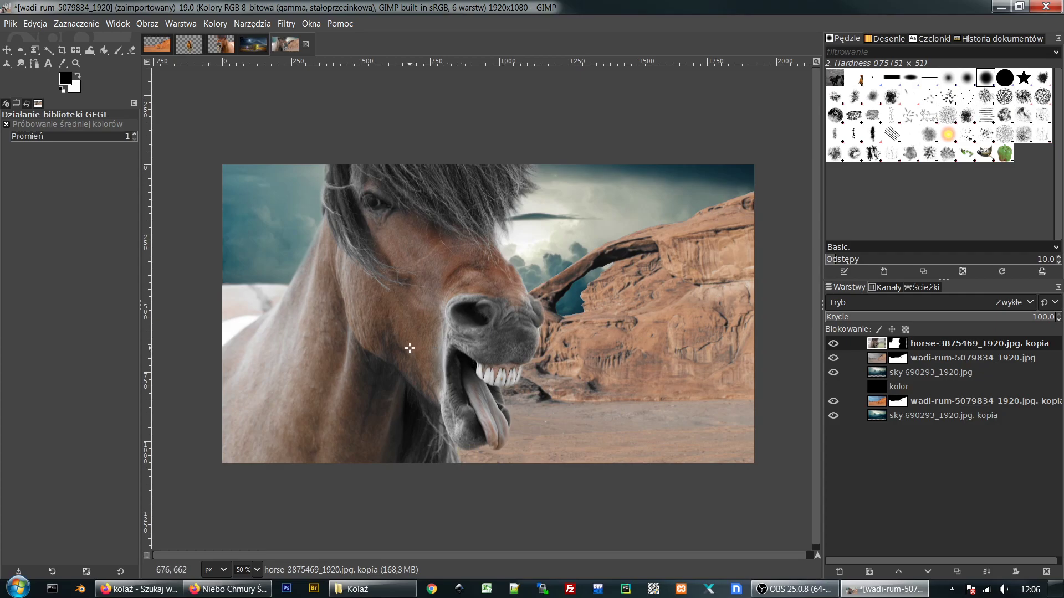
click(158, 44)
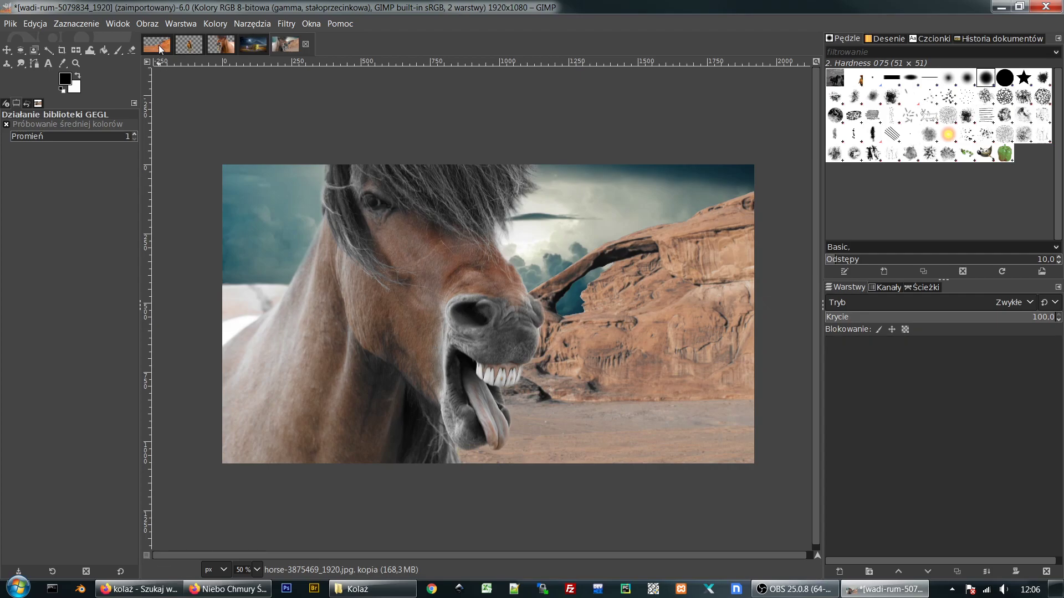
click(202, 48)
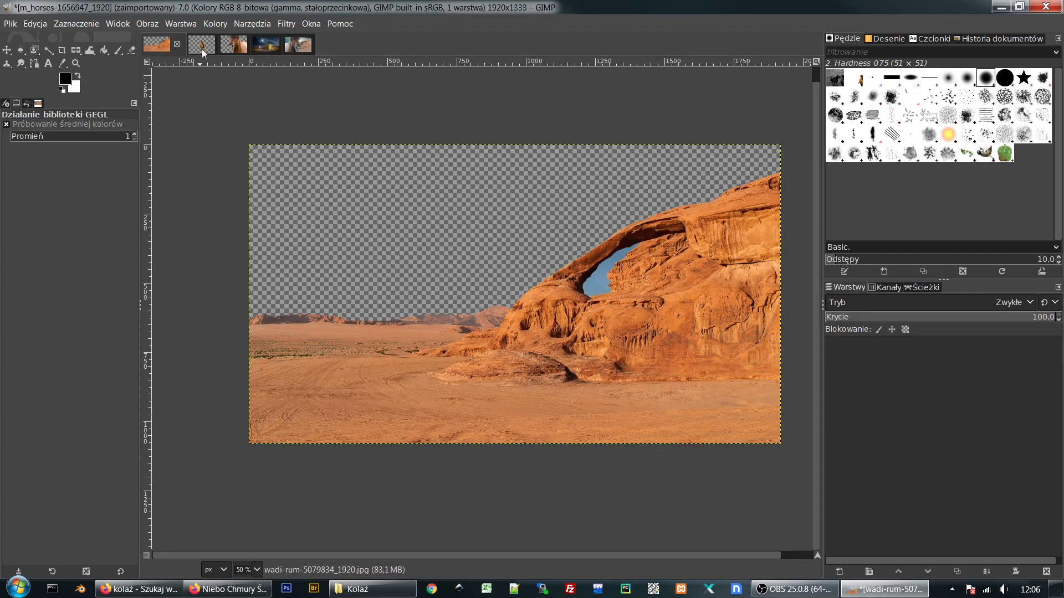
click(234, 49)
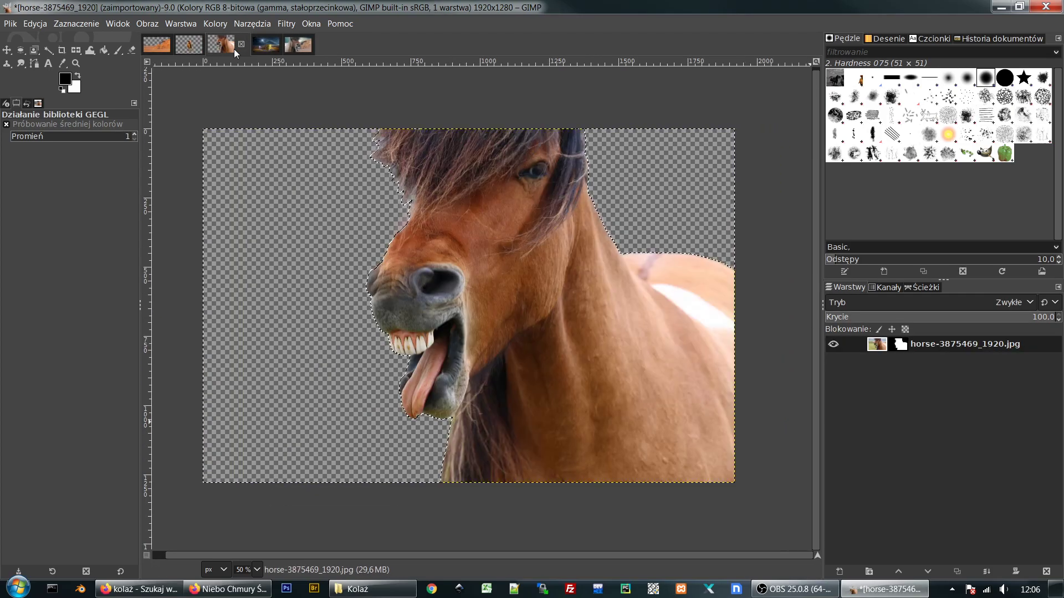
click(259, 47)
click(294, 47)
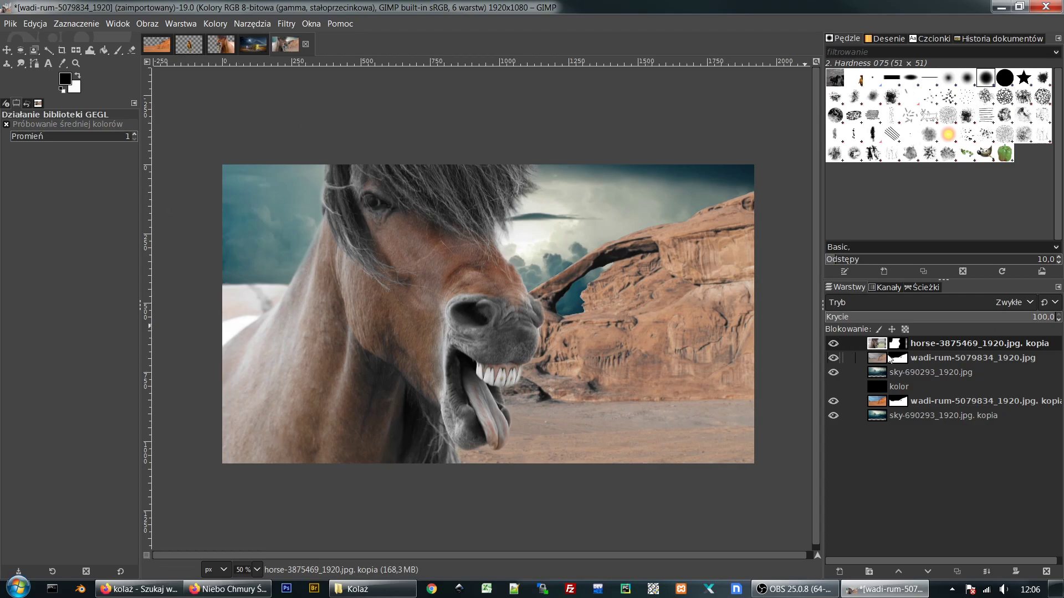
Step: Hide every layer of the collage except the orange wadi-rum-5079834_1920.jpg copy
drag(837, 344, 833, 374)
click(834, 400)
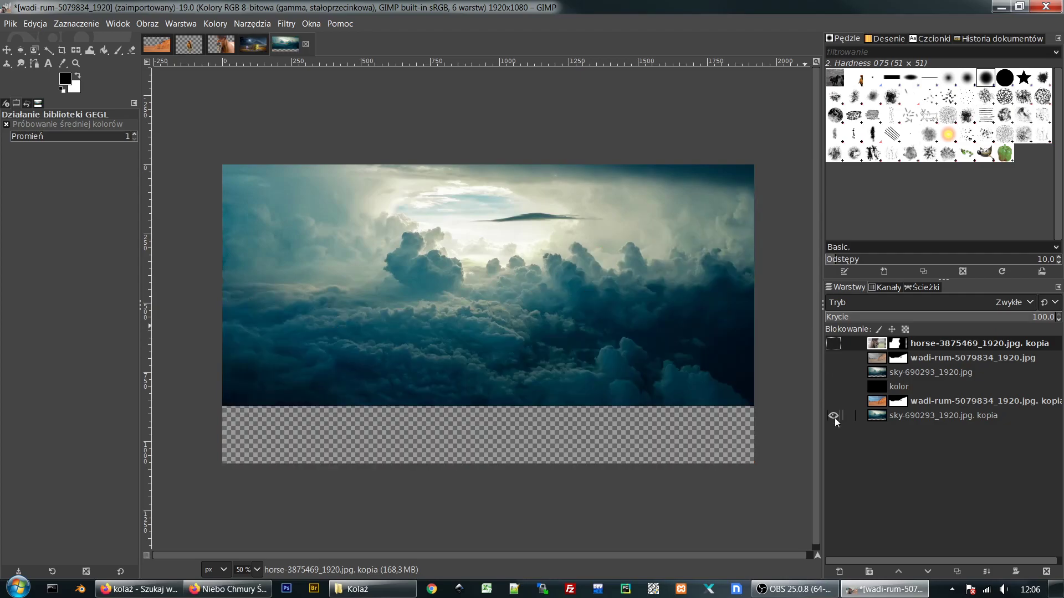
click(834, 417)
click(833, 402)
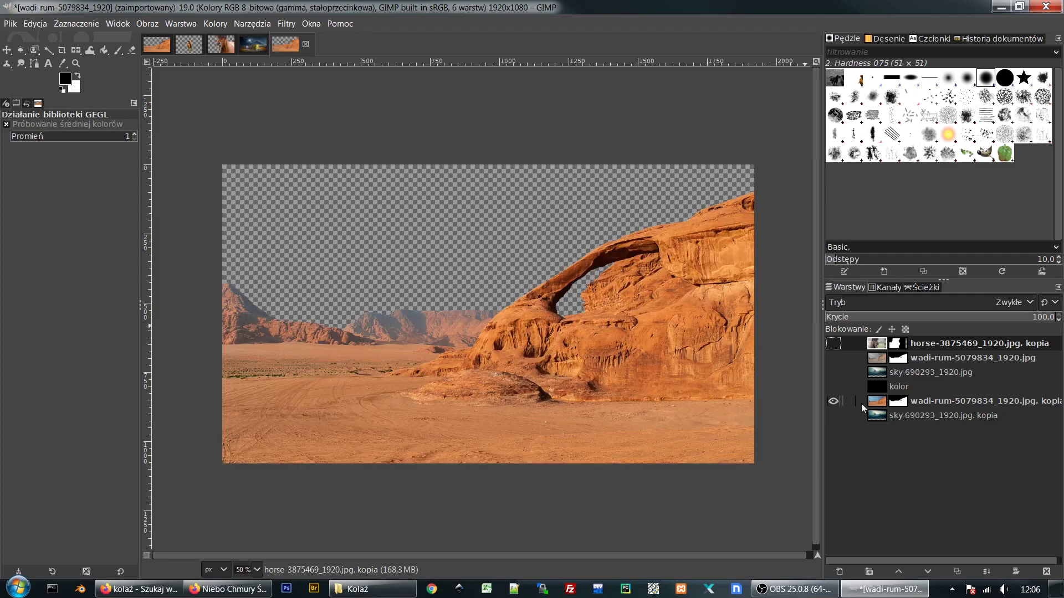
Step: Compare the orange desert copy with its layer mask disabled and enabled, and with the sky copy shown behind it
click(897, 403)
ctrl+click(897, 404)
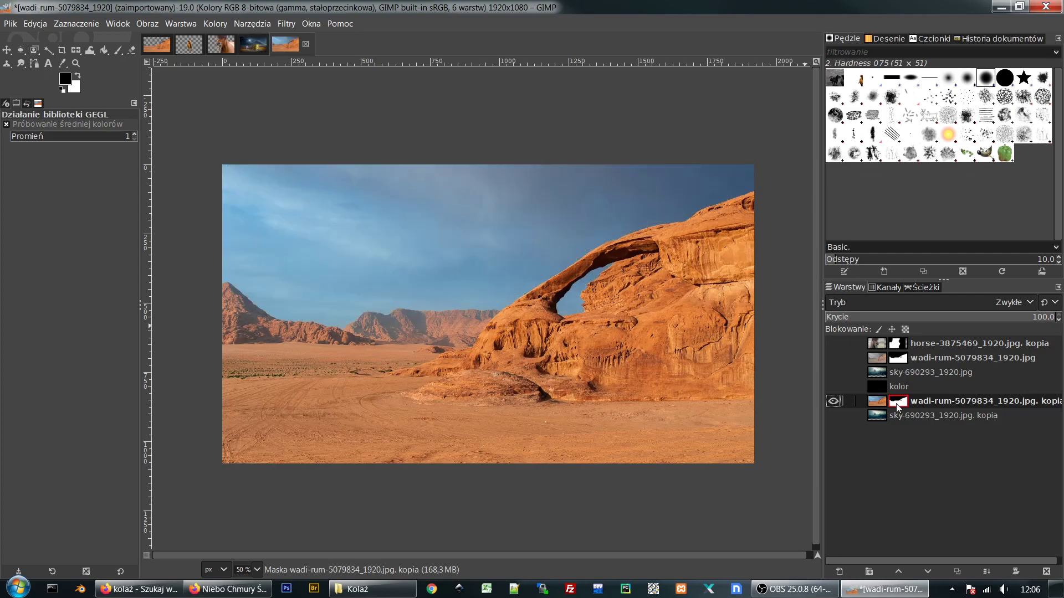
ctrl+click(898, 405)
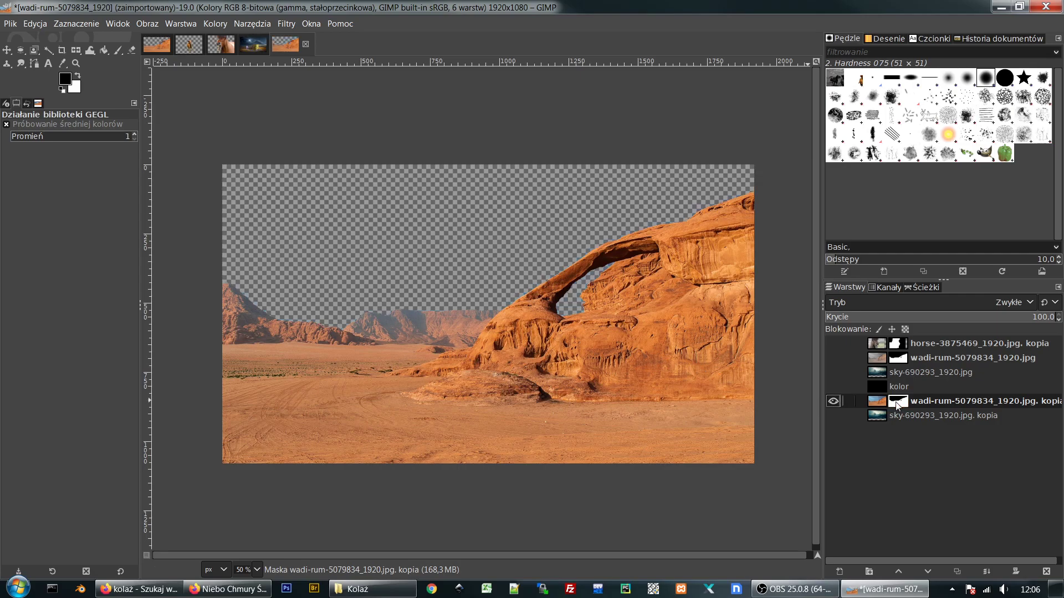
click(833, 417)
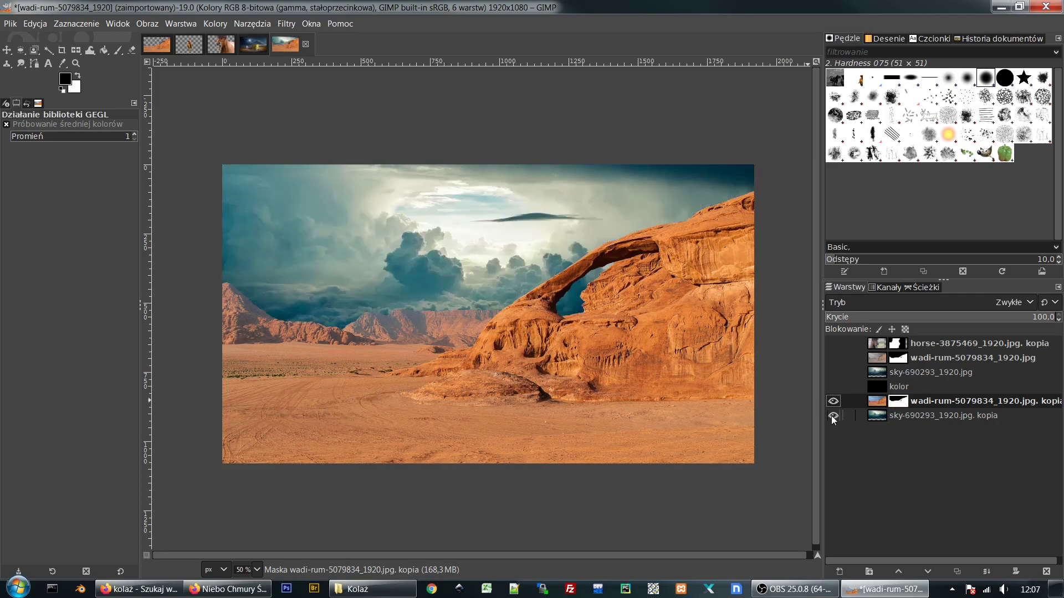
click(834, 417)
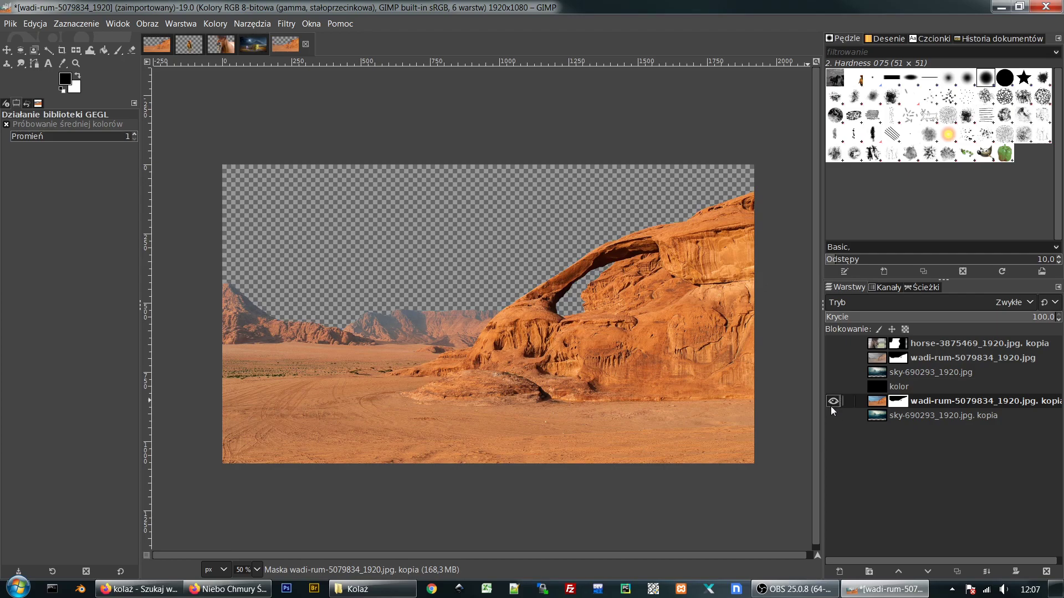
Step: Hide the orange desert copy and show the upper sky, muted desert and horse layers
click(833, 401)
click(834, 373)
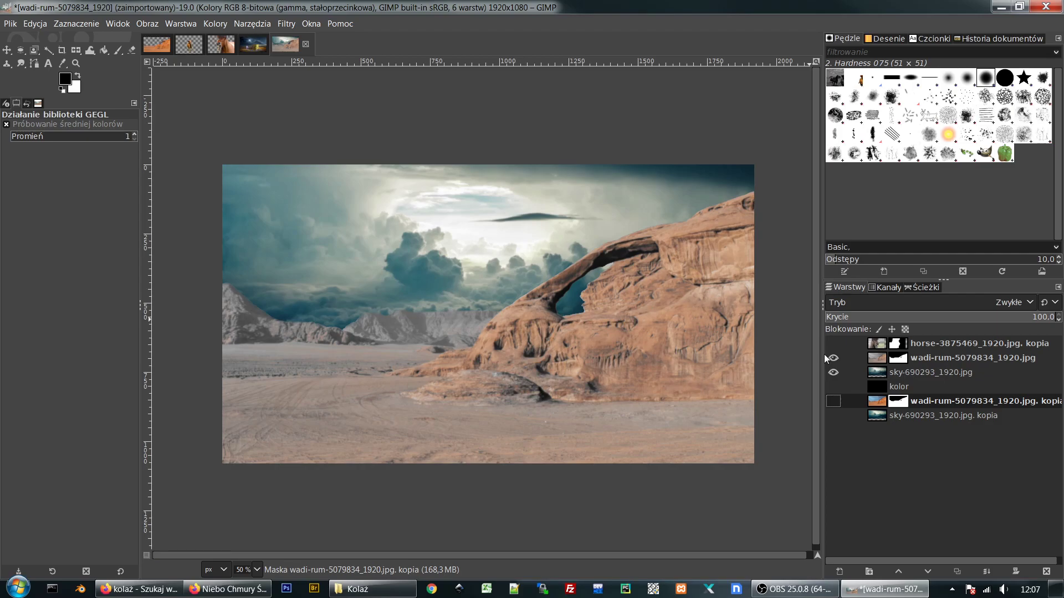
click(834, 344)
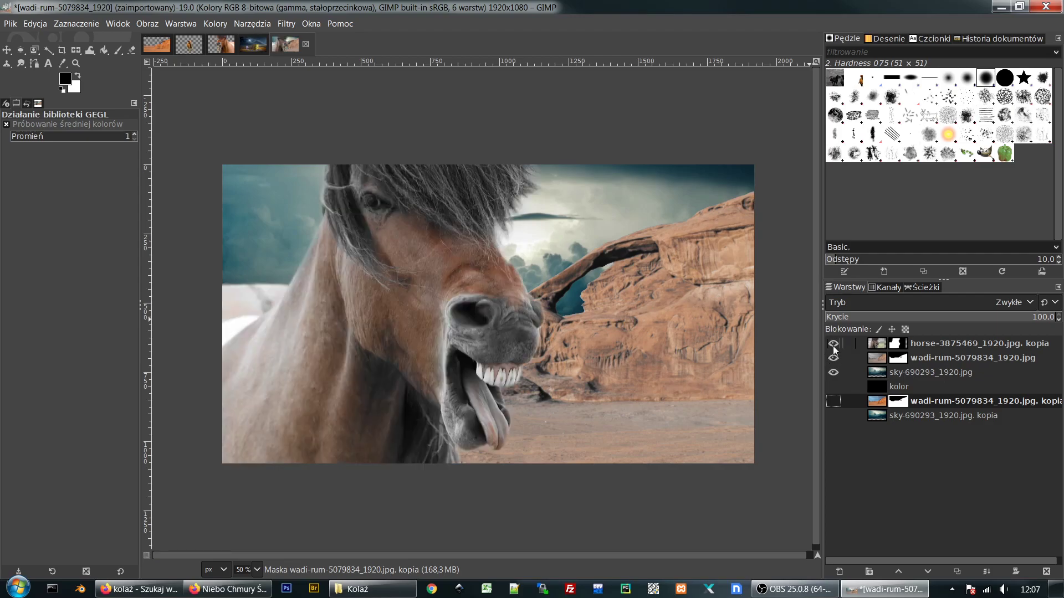
Step: Switch to the Pixabay page in the browser and search its photos for "storm"
mouse_move(155, 589)
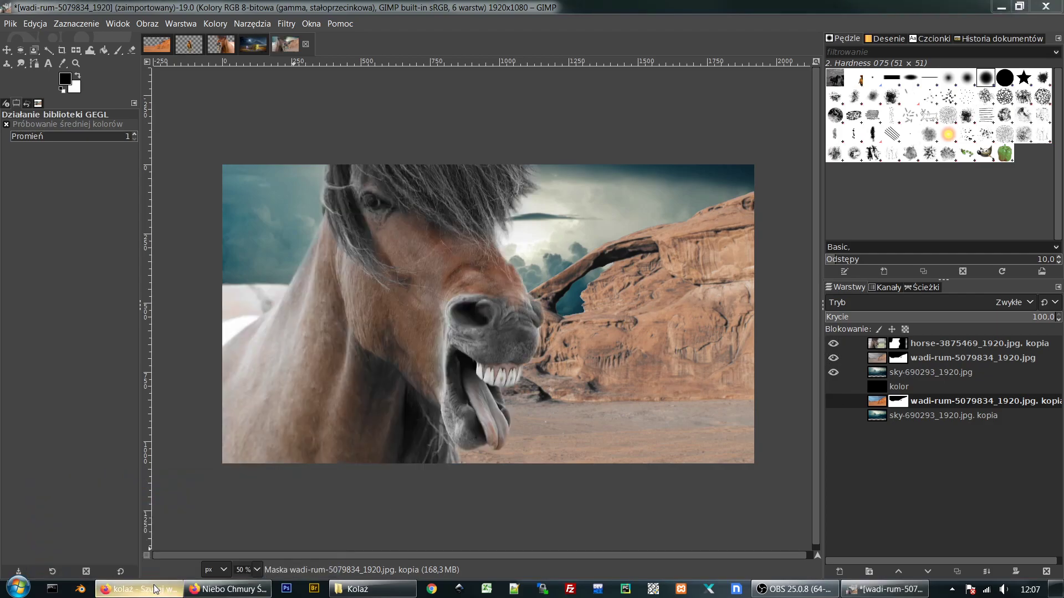
click(227, 589)
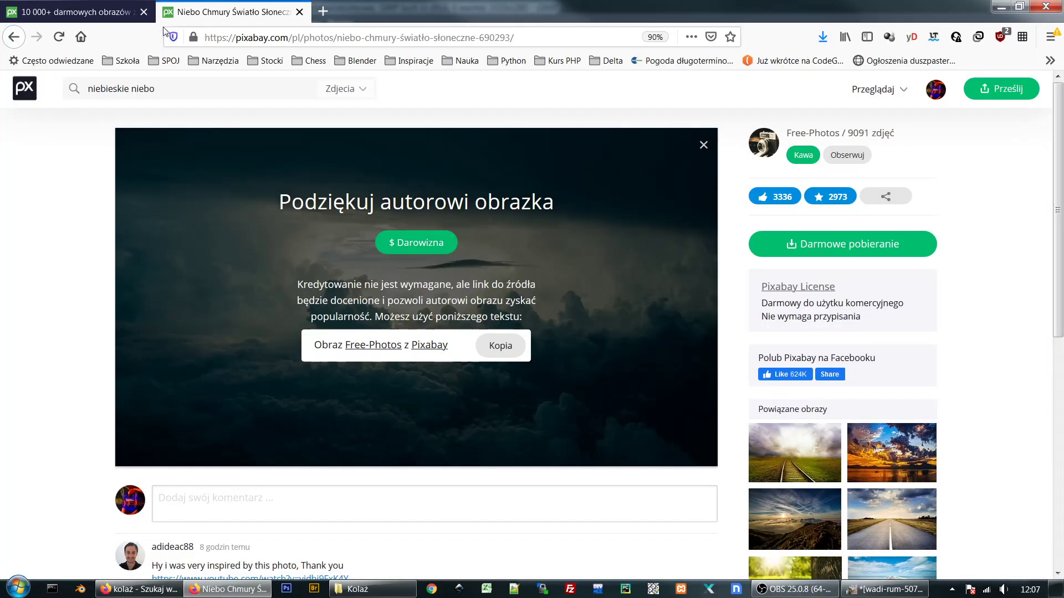
drag(157, 89, 29, 91)
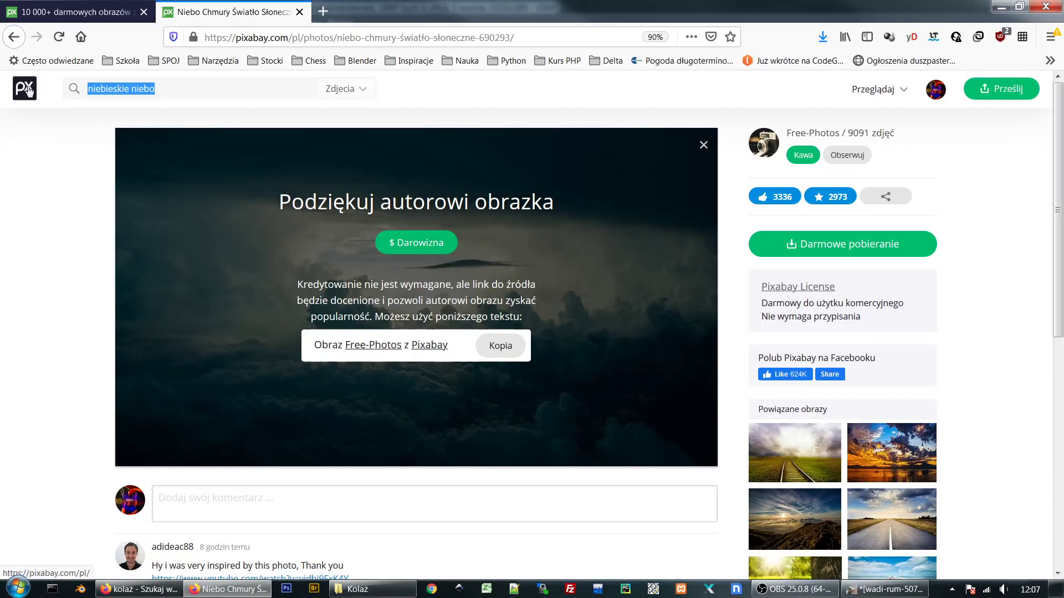
text(storm)
key(Return)
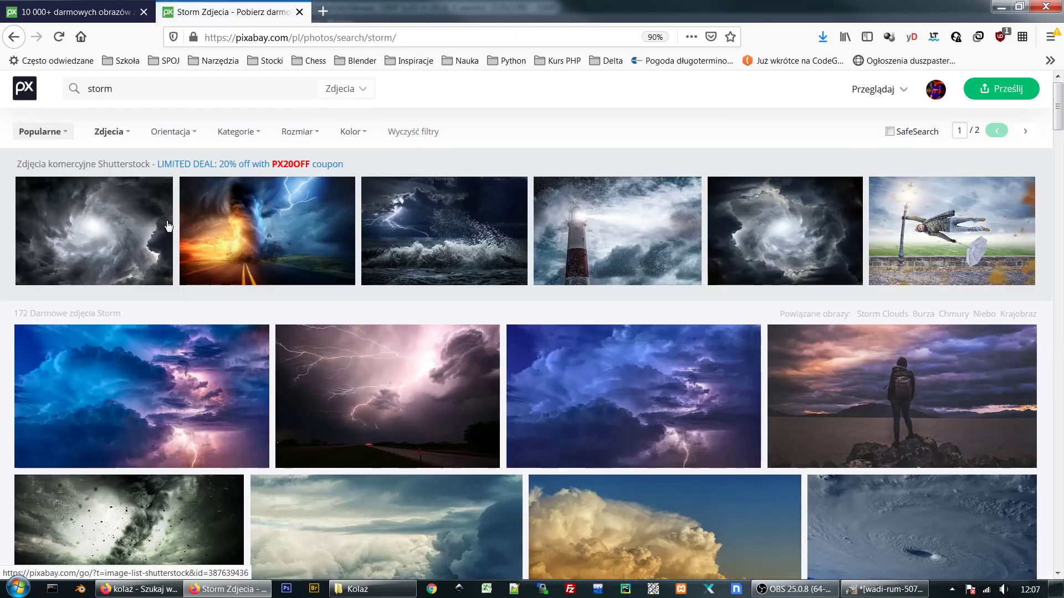
Step: Download the purple-blue lightning storm photo at 1920×1080 and save it as thunderstorm-3441687_1920.jpg in the Kolaż folder
scroll(287, 311, down, 2)
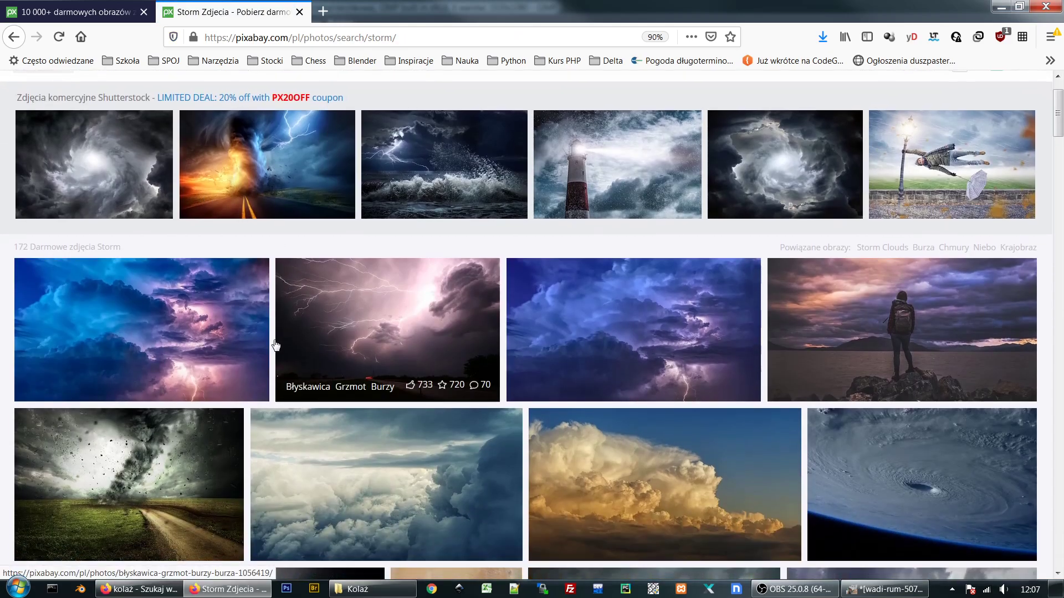
click(648, 344)
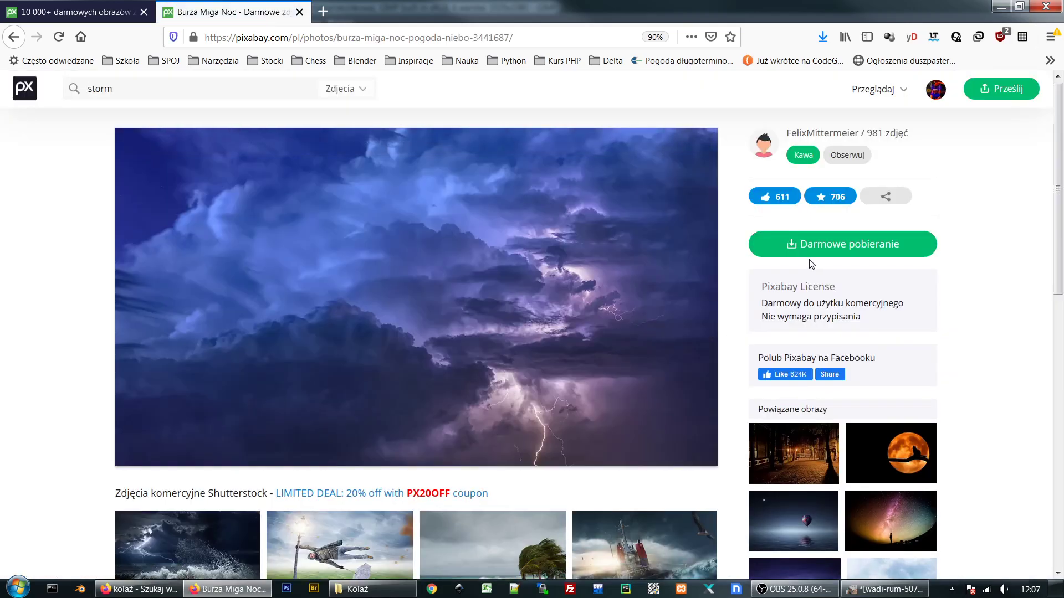
click(812, 245)
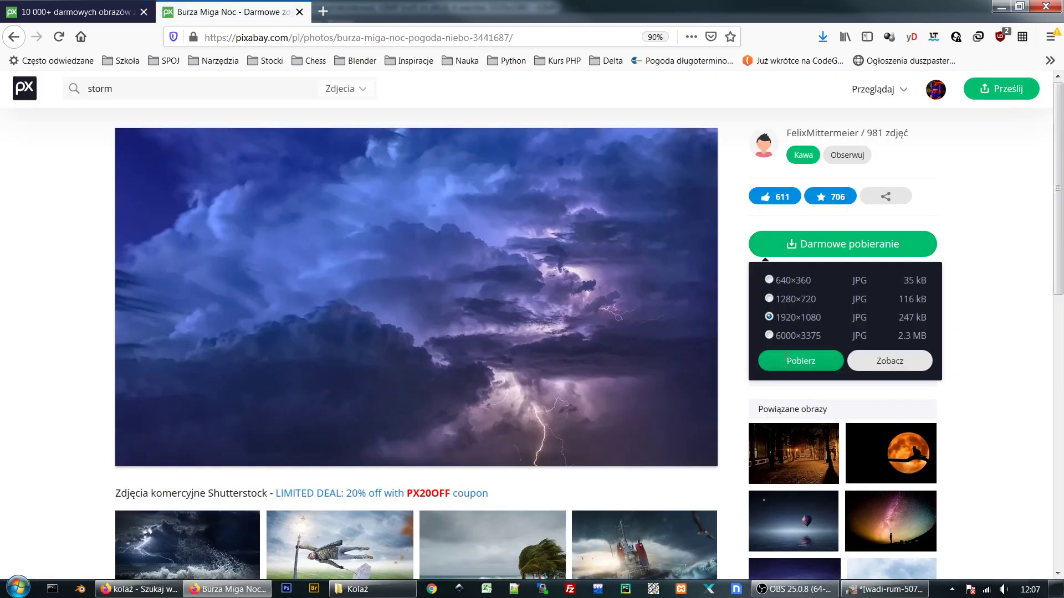
click(786, 361)
click(862, 289)
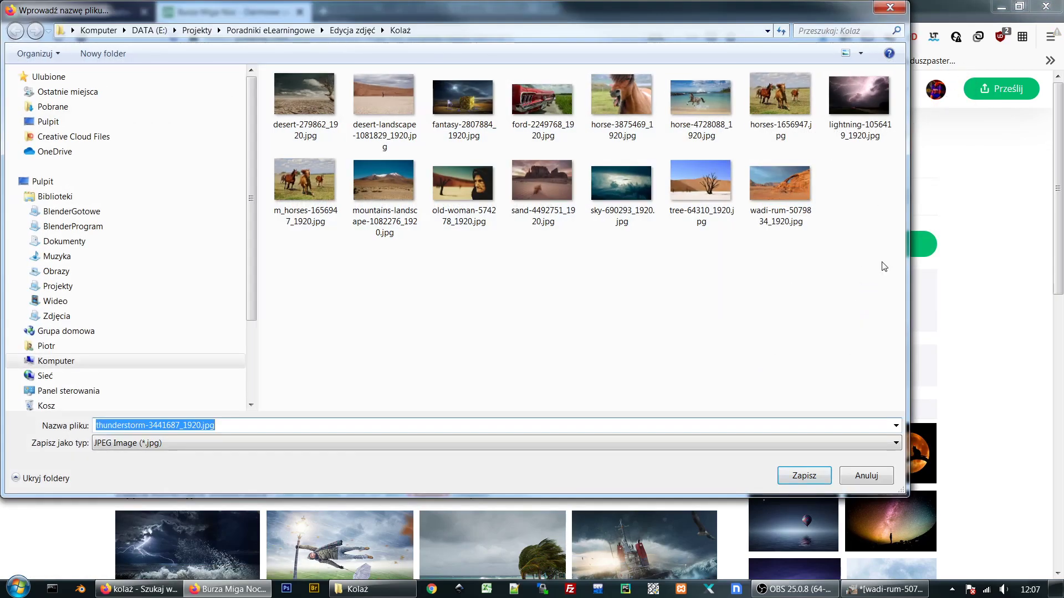
click(804, 476)
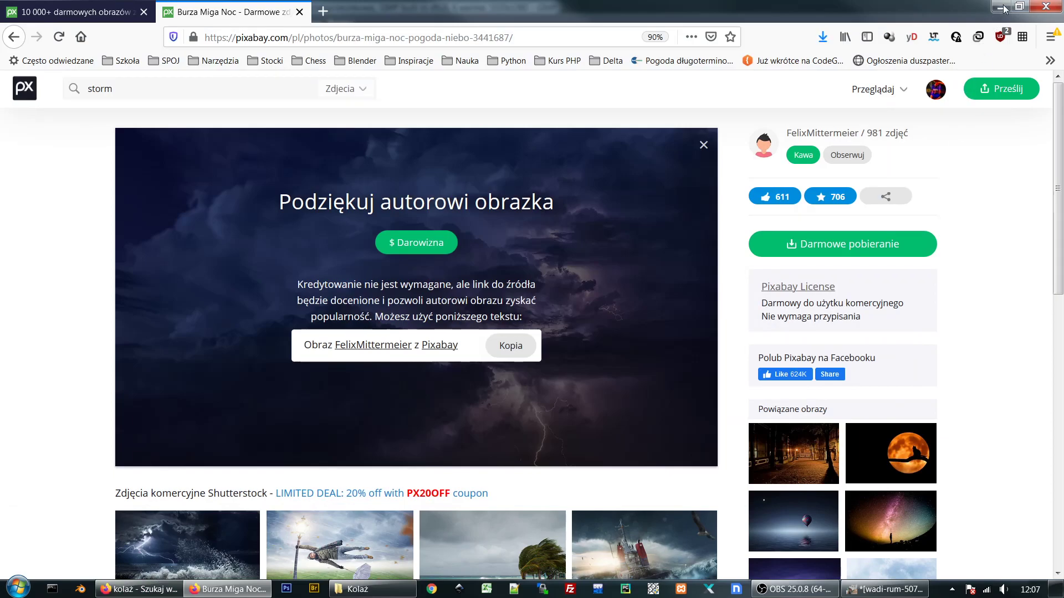
Step: Switch to GIMP, add thunderstorm-3441687_1920.jpg to the collage directly above the sky layer and shift it upward behind the desert
click(1001, 7)
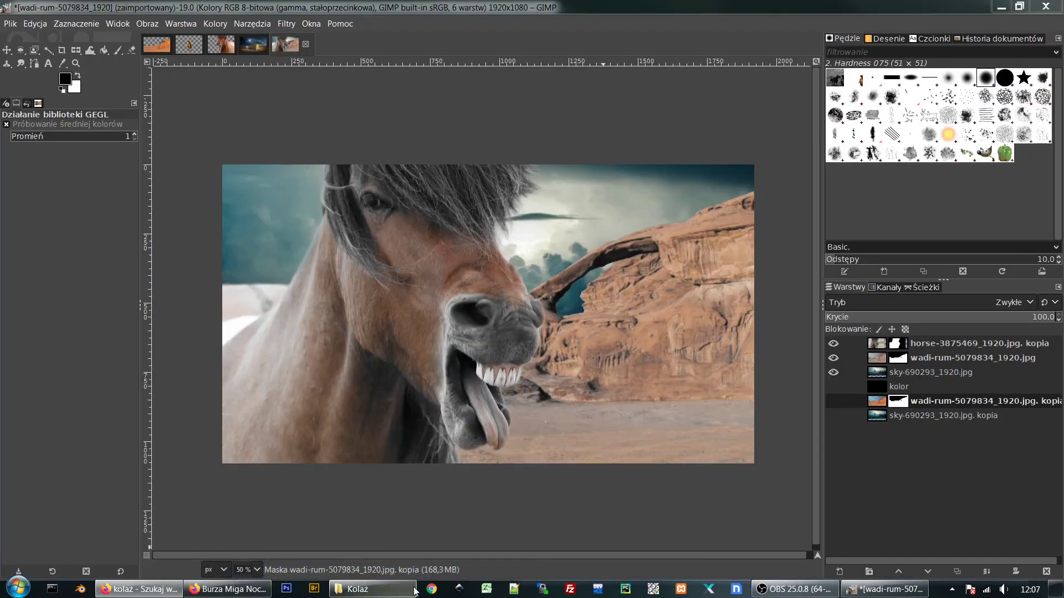
click(417, 589)
drag(713, 200, 385, 253)
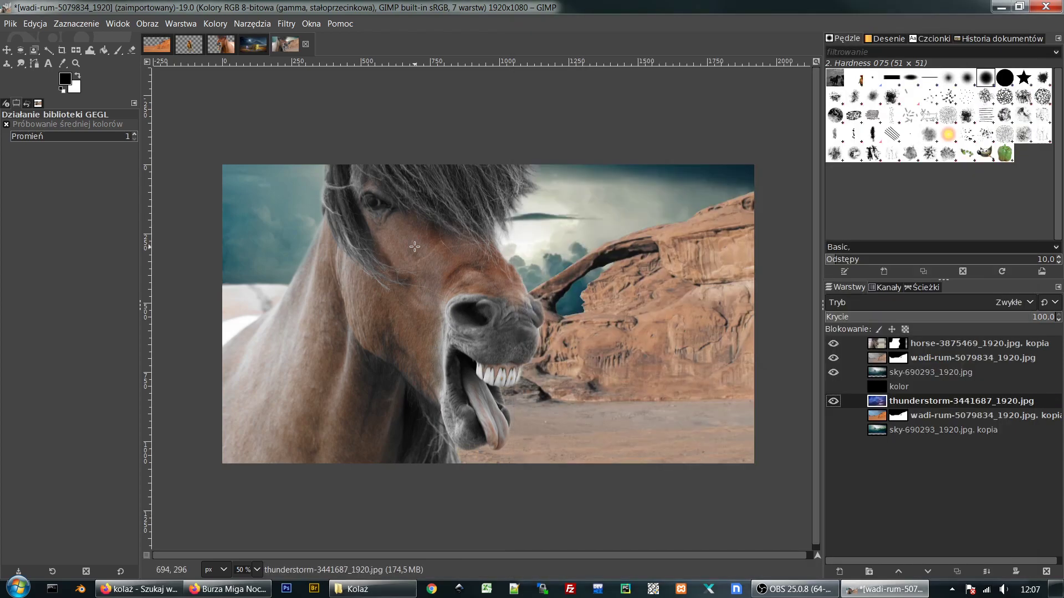
drag(938, 400, 939, 373)
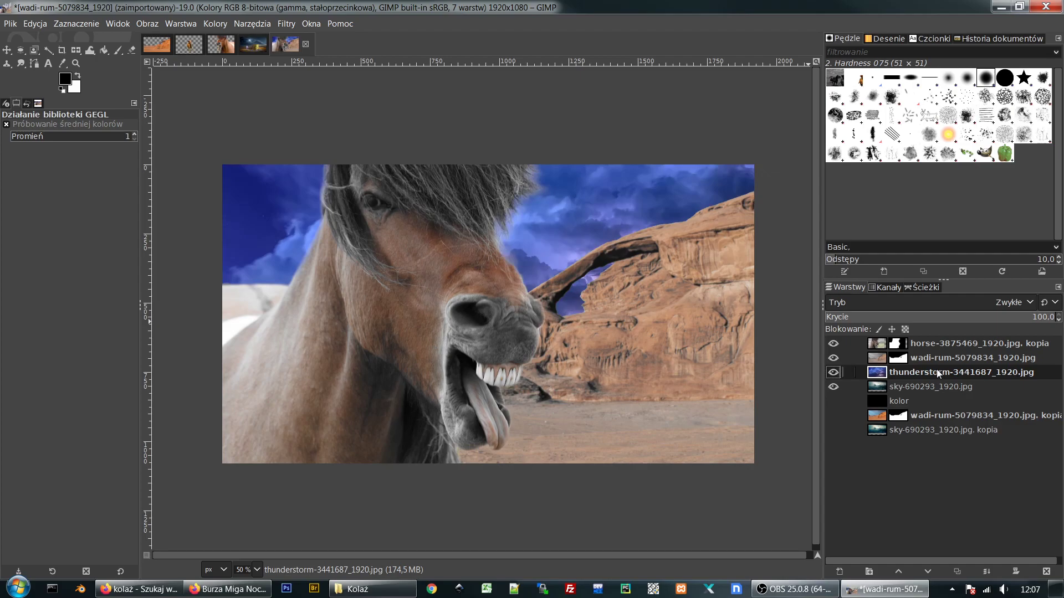
click(7, 50)
drag(556, 222, 564, 90)
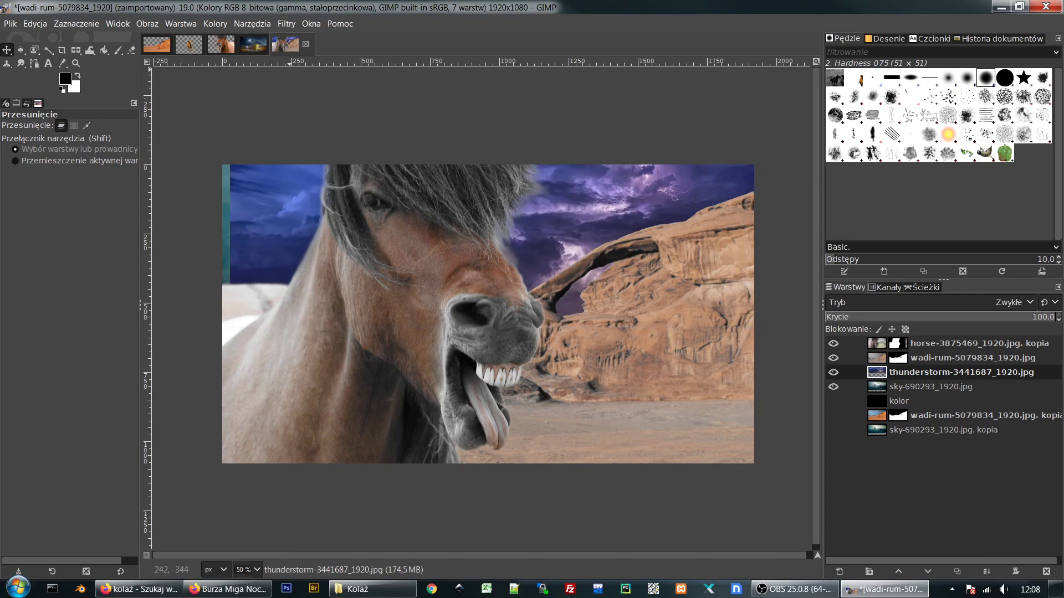
Step: Set the storm layer's hue to -5.87 and lower its saturation slightly with the hue and saturation adjustment
click(252, 23)
click(220, 72)
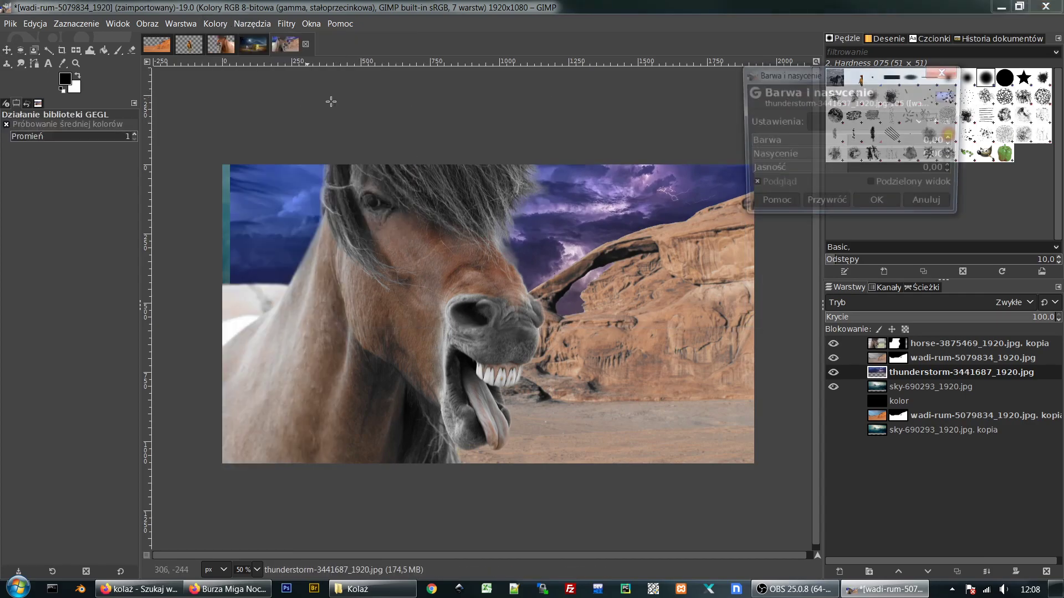
click(831, 145)
mouse_move(830, 146)
mouse_down()
mouse_move(751, 143)
mouse_move(864, 146)
mouse_move(844, 147)
mouse_up()
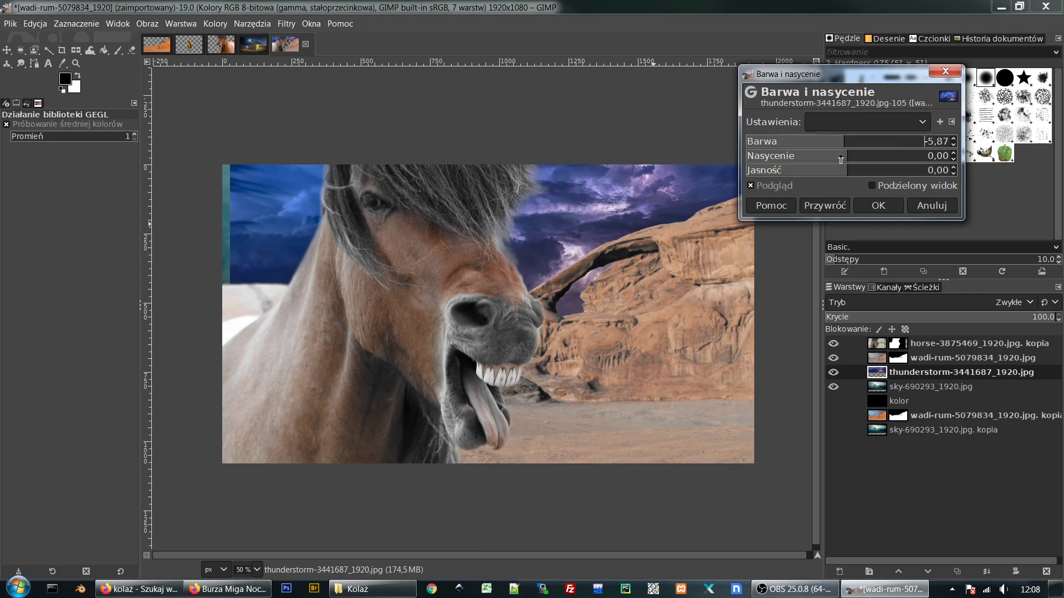
drag(822, 161, 835, 161)
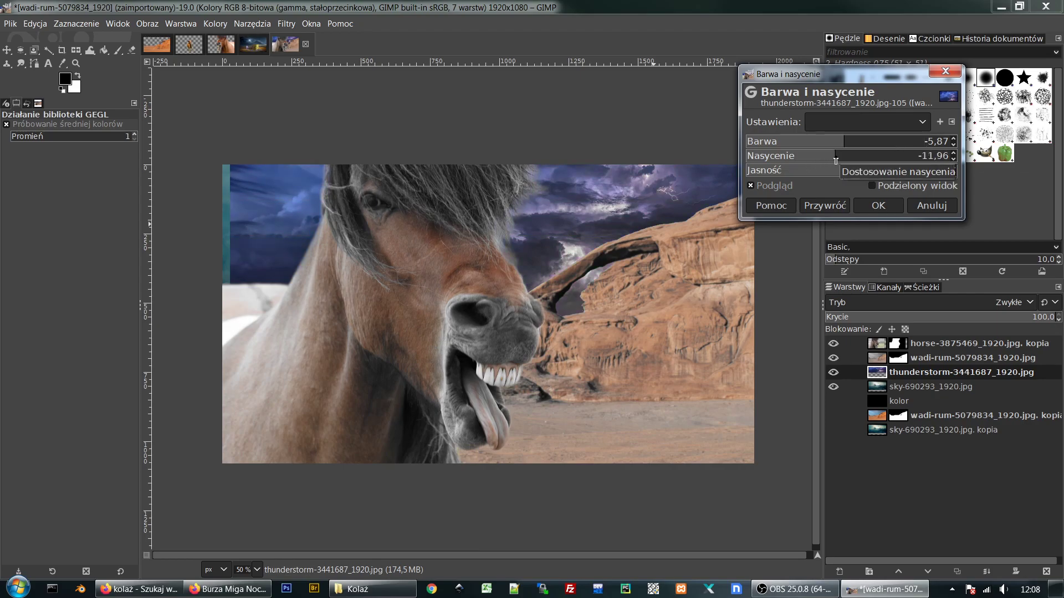
drag(834, 160, 832, 161)
click(876, 207)
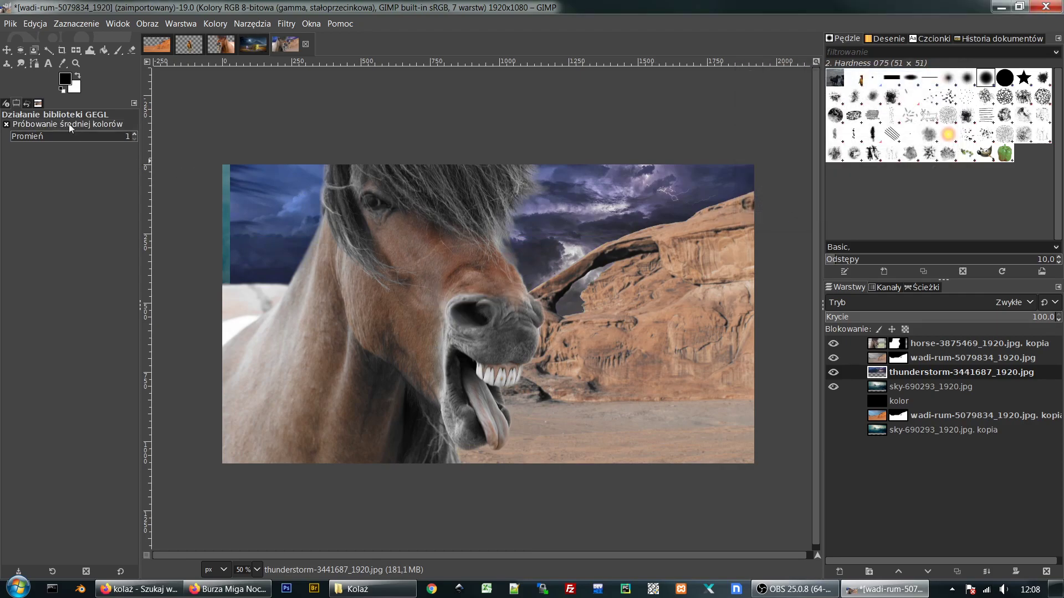
Step: Move the storm layer slightly to the left so it covers the gap along the canvas's left edge
click(7, 50)
drag(244, 197, 235, 194)
drag(234, 194, 237, 192)
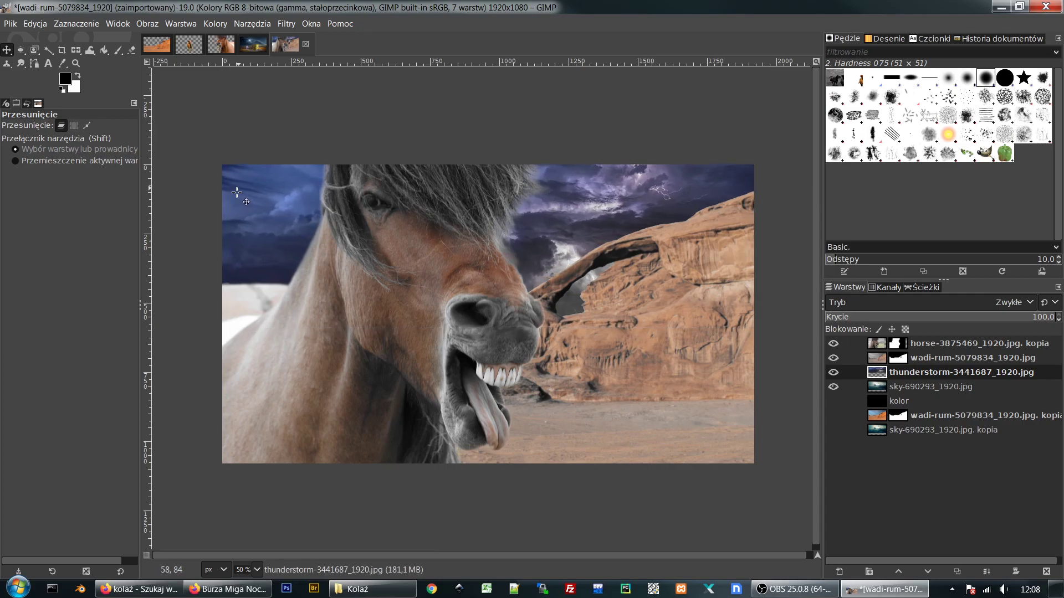
Step: Scale the storm layer proportionally to about 1980×1114 px and place it so it spans the canvas width
click(248, 27)
mouse_move(264, 72)
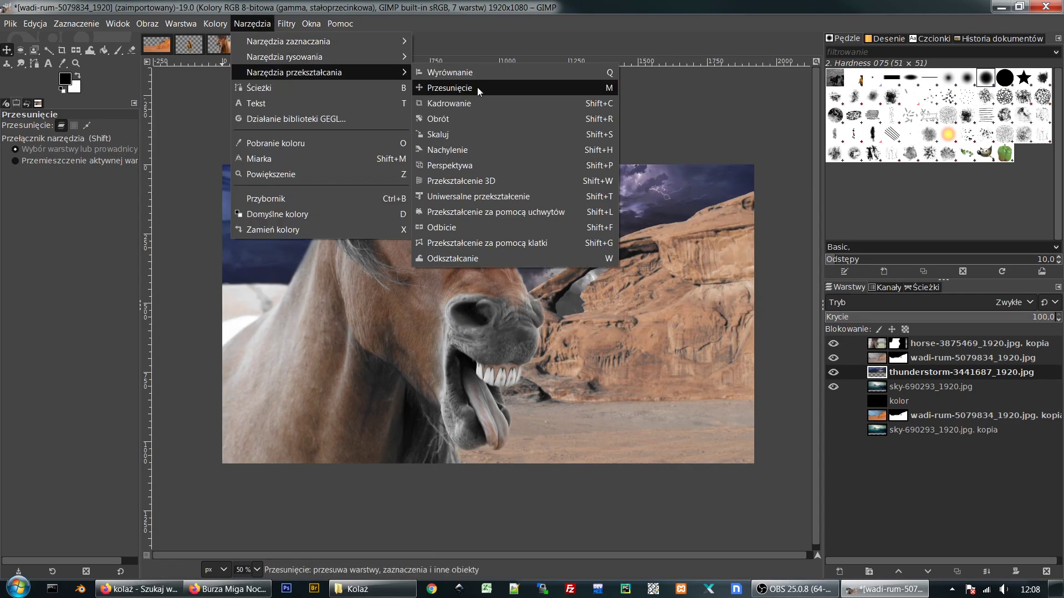
click(448, 140)
drag(567, 180, 559, 203)
drag(497, 184, 492, 176)
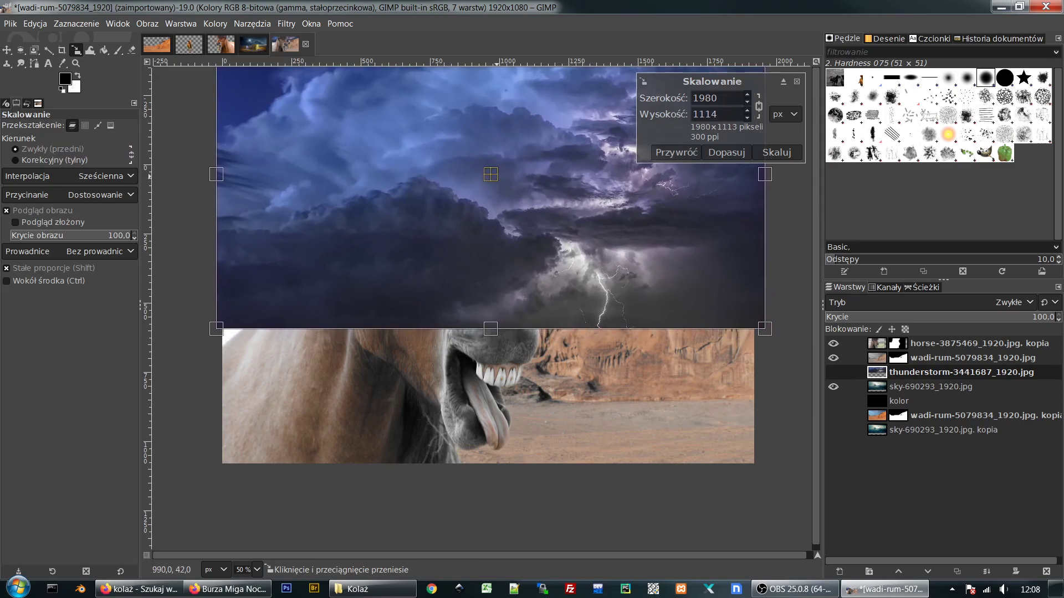
click(770, 156)
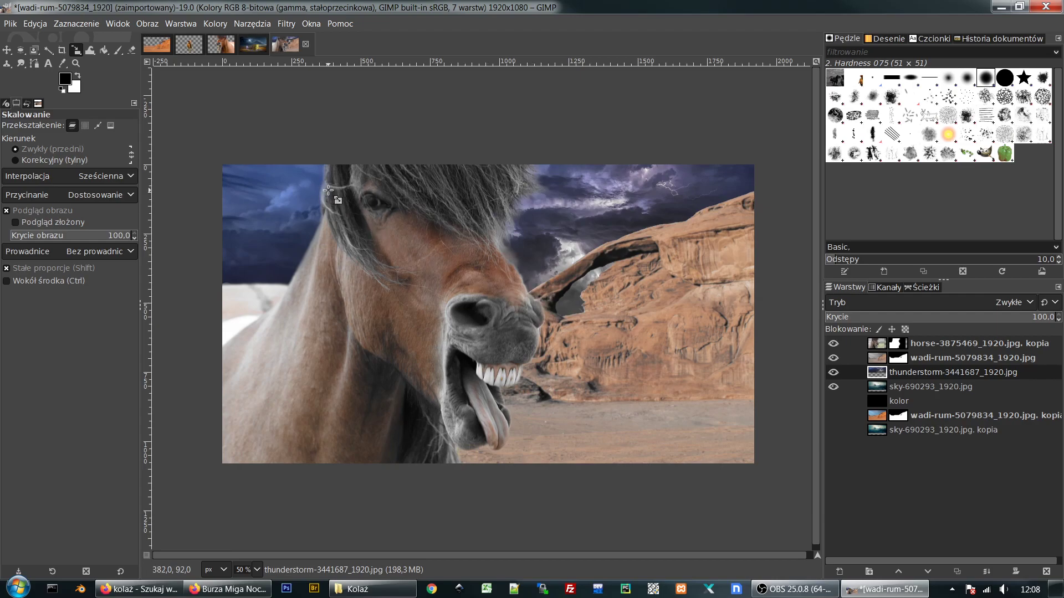
Step: Examine the edges of the horse's mane and muzzle against the storm sky, close up and in the whole composition
scroll(329, 190, up, 4)
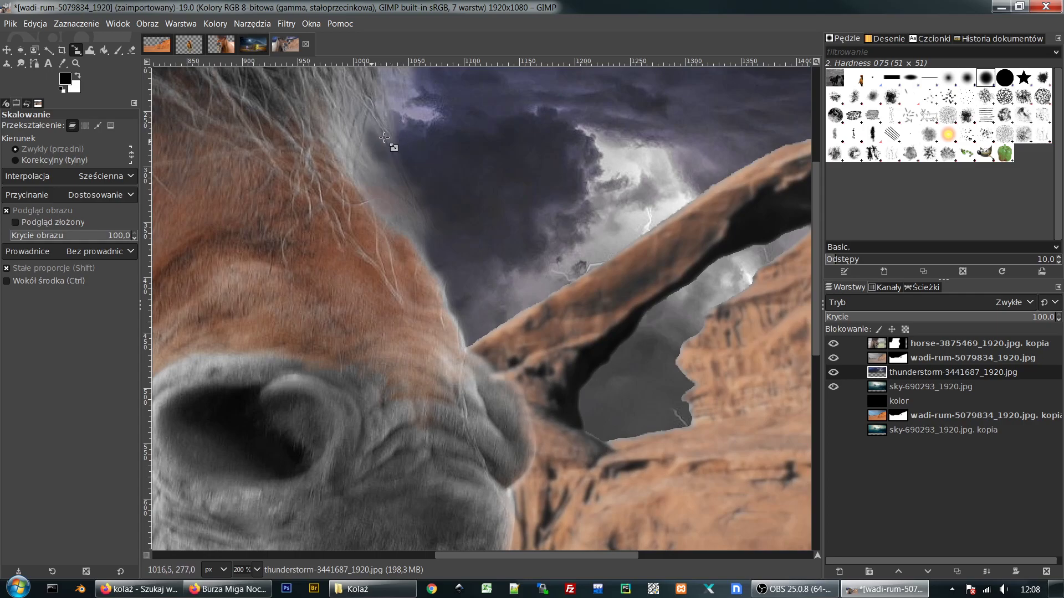
scroll(381, 229, down, 3)
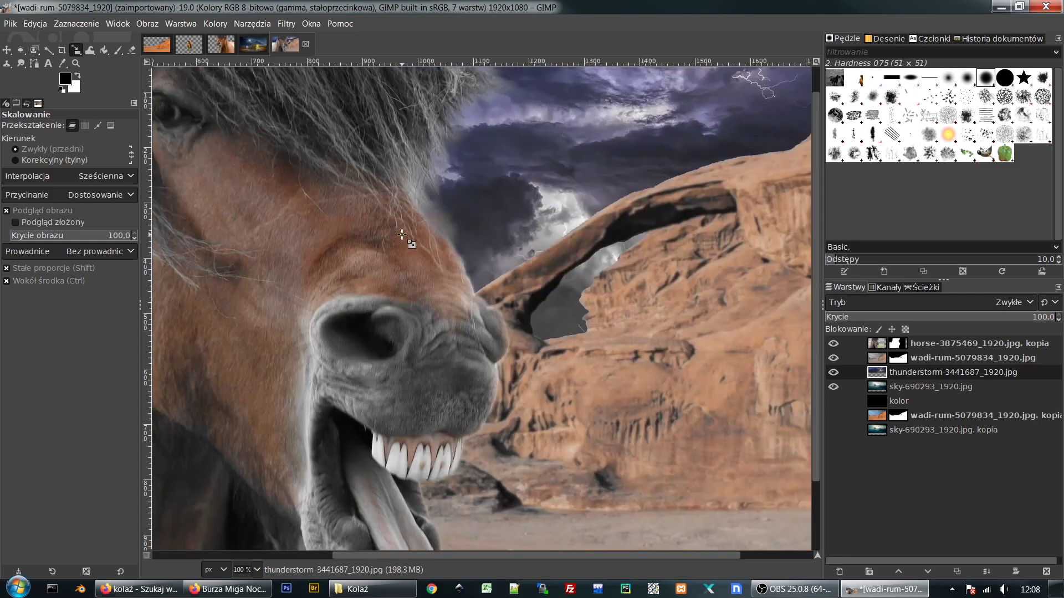
scroll(455, 244, down, 3)
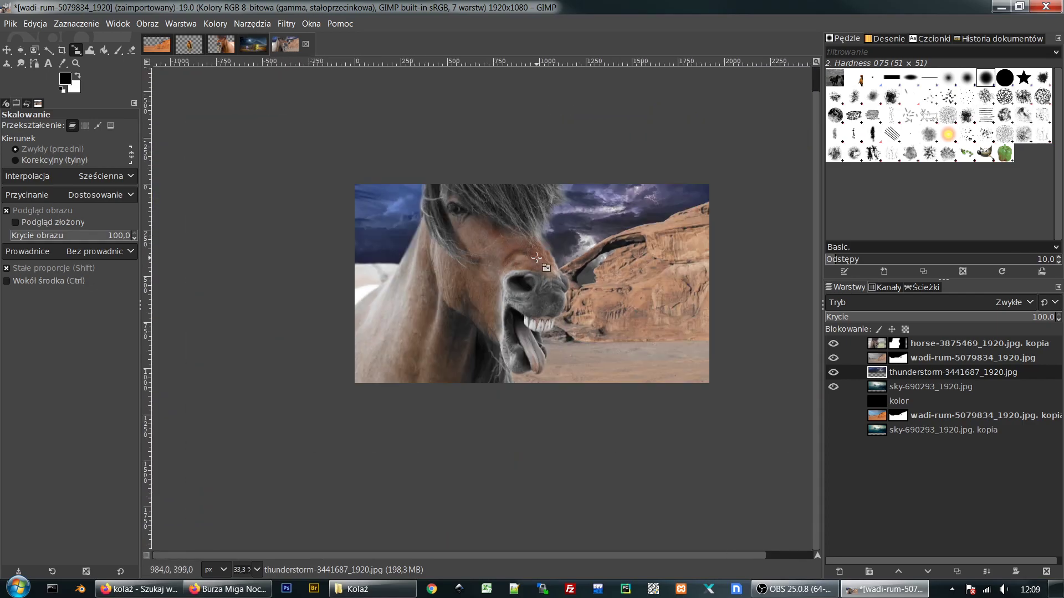
scroll(451, 242, up, 2)
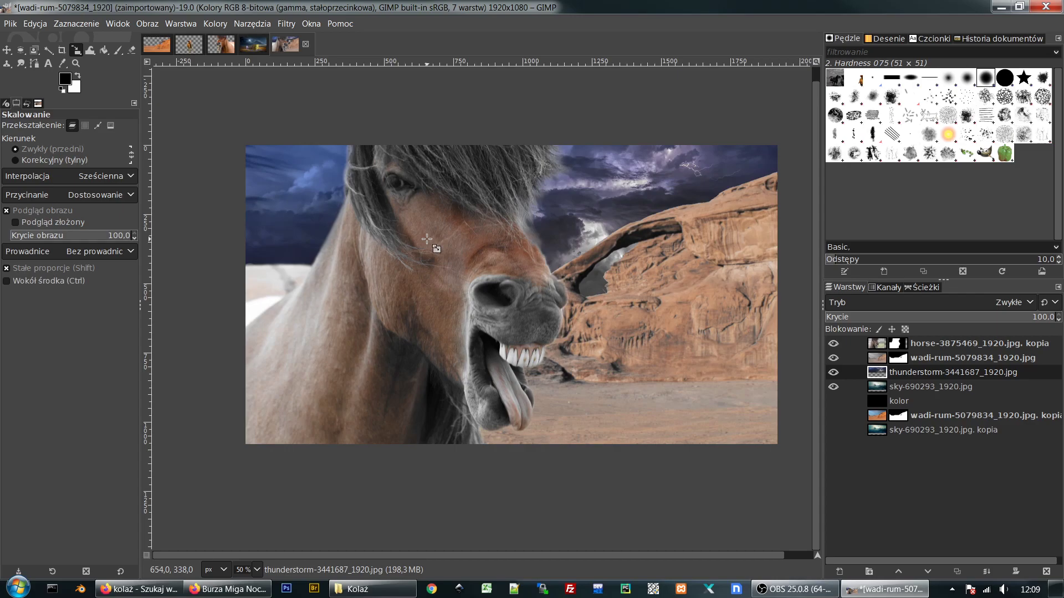
scroll(427, 239, up, 1)
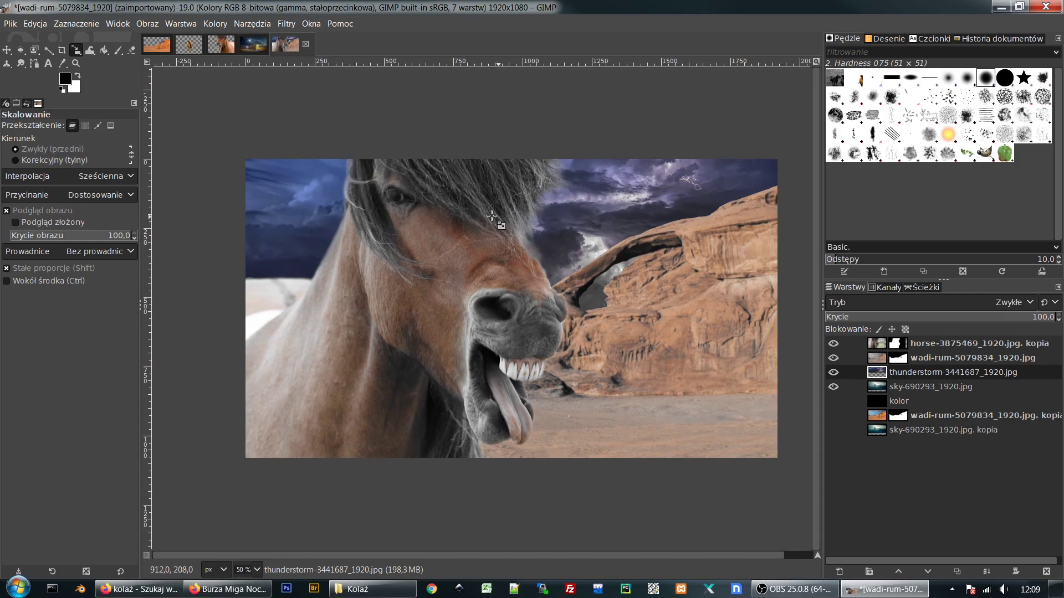
ctrl+scroll(522, 245, up, 1)
ctrl+scroll(521, 244, up, 2)
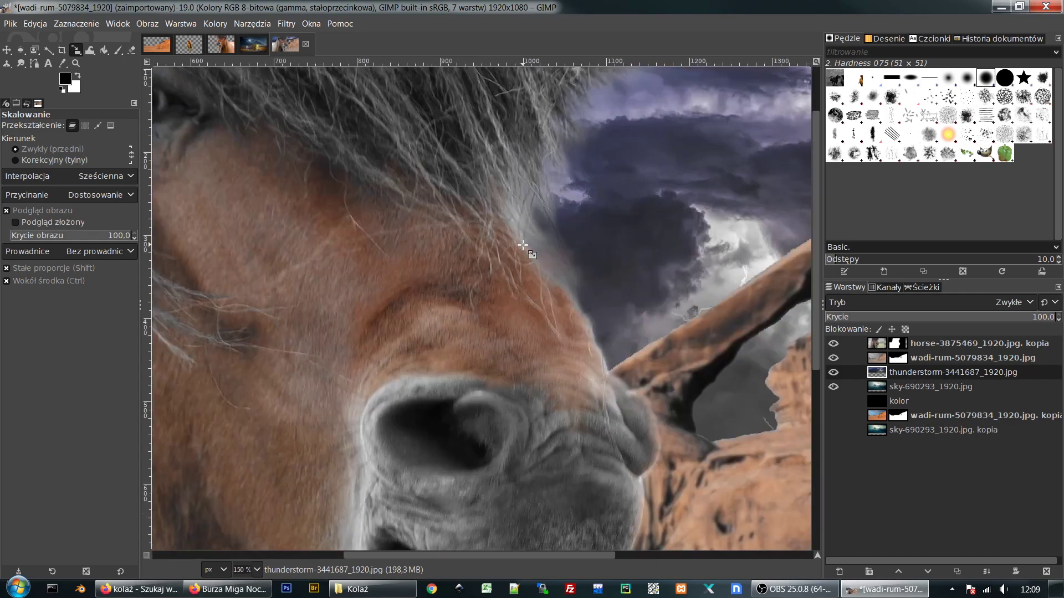
ctrl+scroll(565, 249, up, 2)
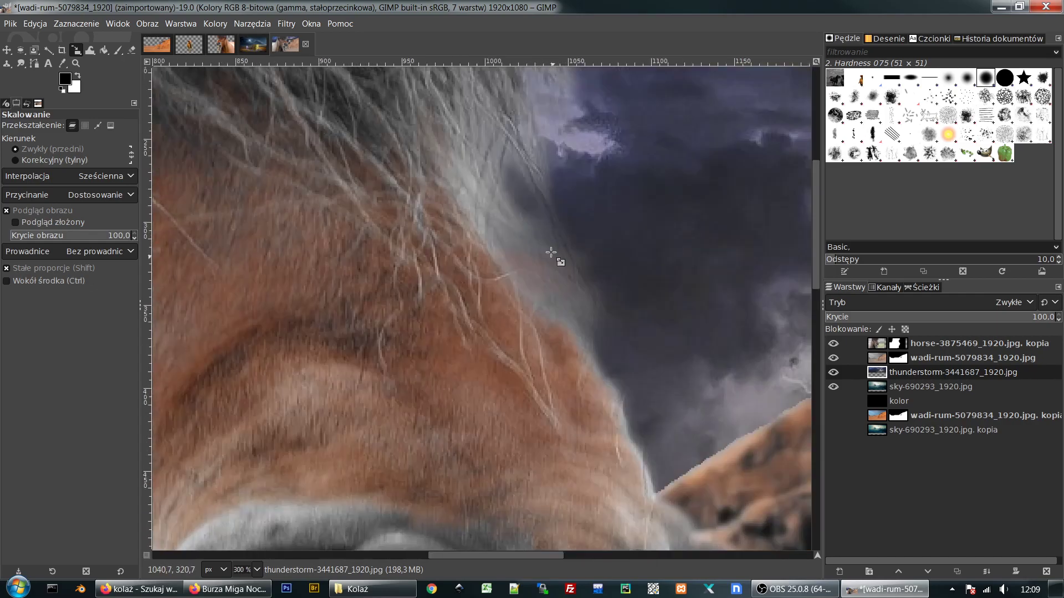
ctrl+scroll(639, 368, up, 6)
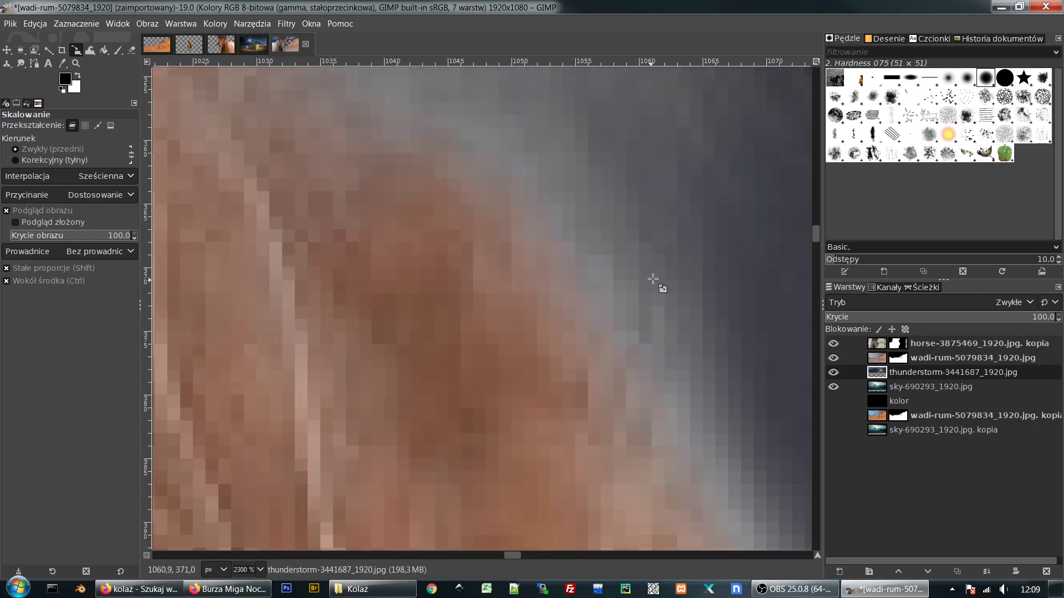
ctrl+scroll(661, 308, down, 12)
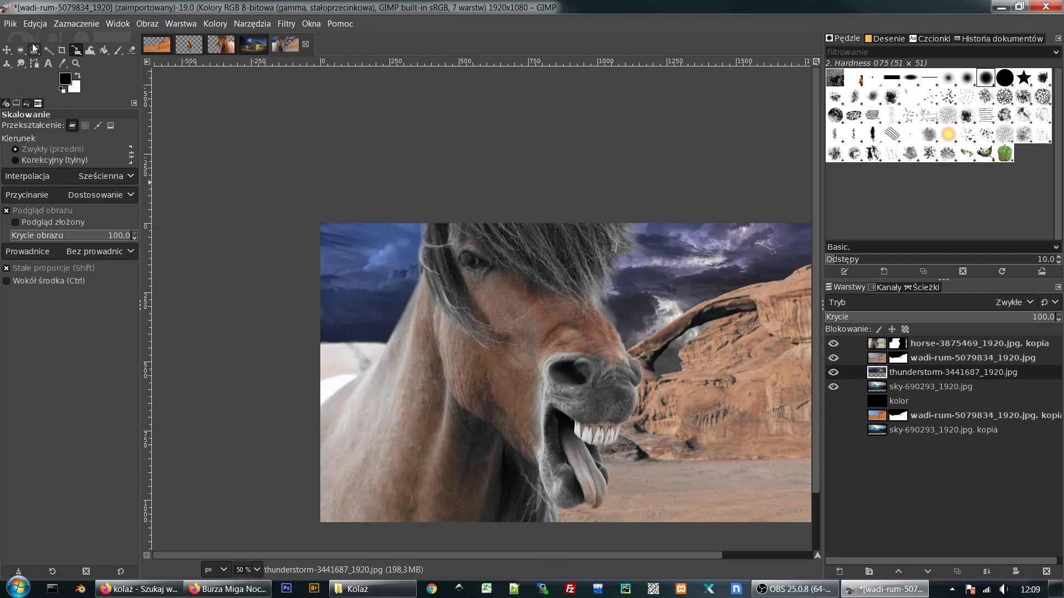
click(33, 50)
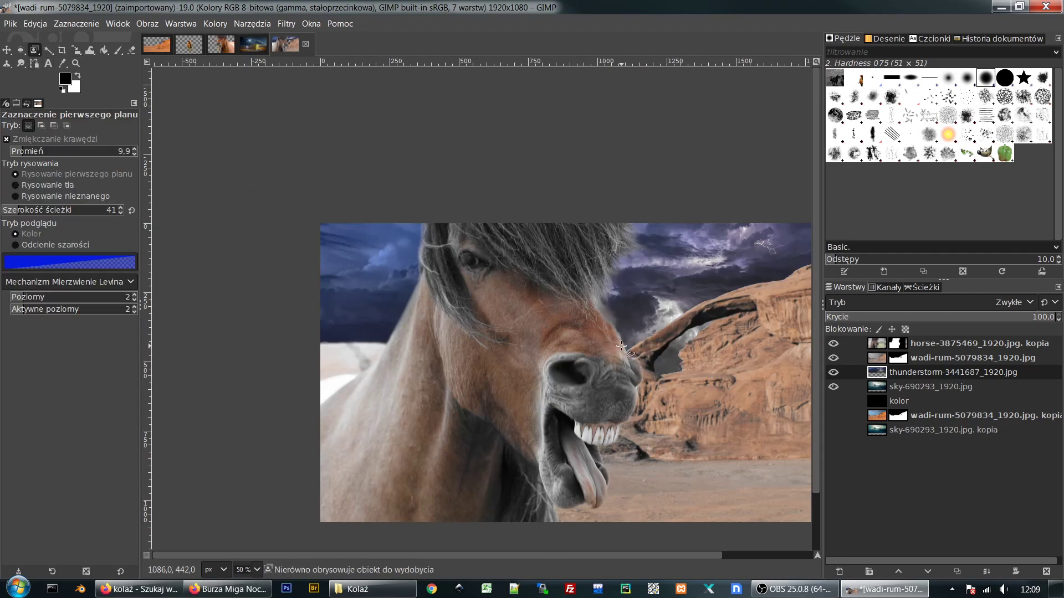
ctrl+scroll(477, 249, down, 1)
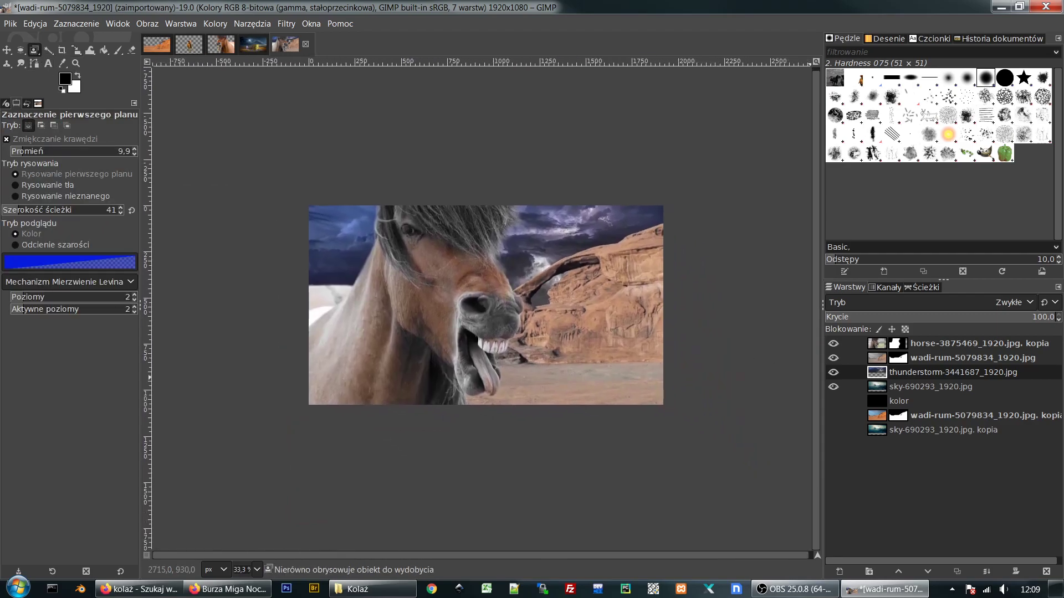
Step: Hide the horse layer and add old-woman-574278_1920.jpg from the Kolaż folder as the top layer
click(833, 343)
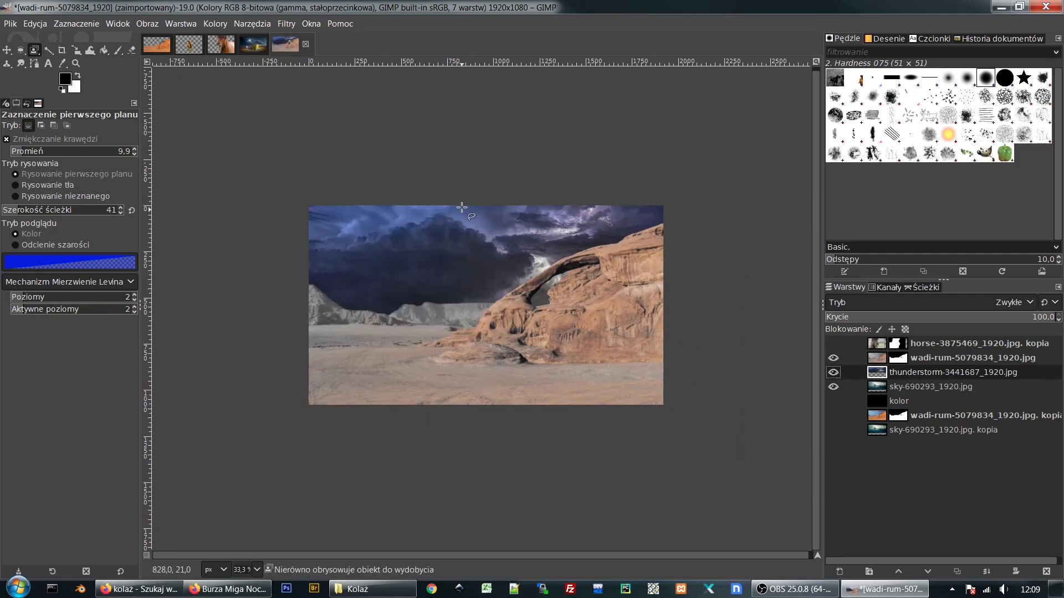
click(360, 589)
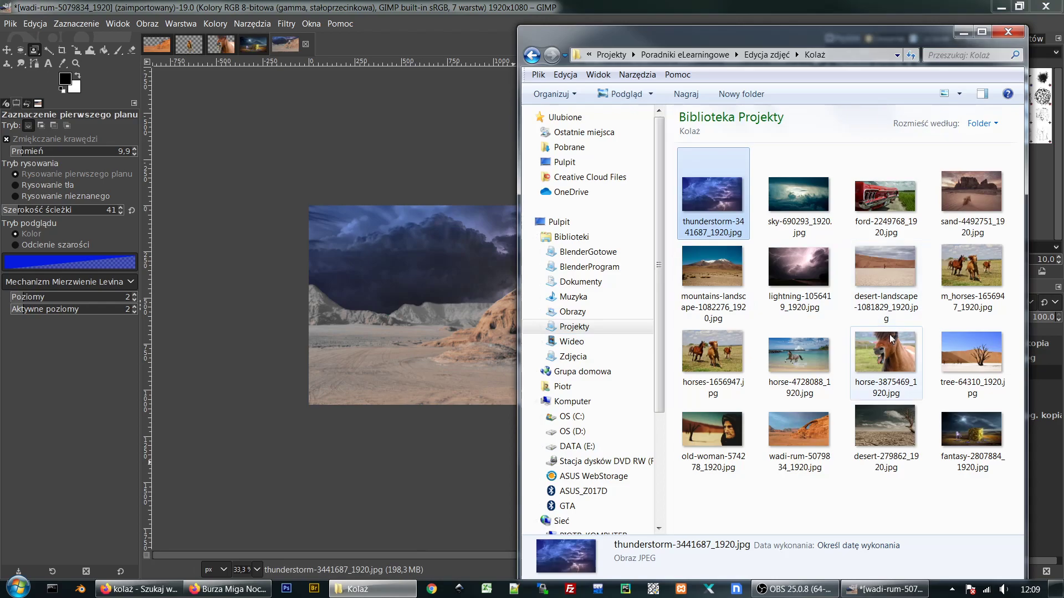
click(742, 431)
drag(453, 313, 492, 301)
drag(893, 373, 853, 333)
scroll(618, 271, up, 1)
scroll(618, 272, up, 1)
scroll(617, 271, down, 1)
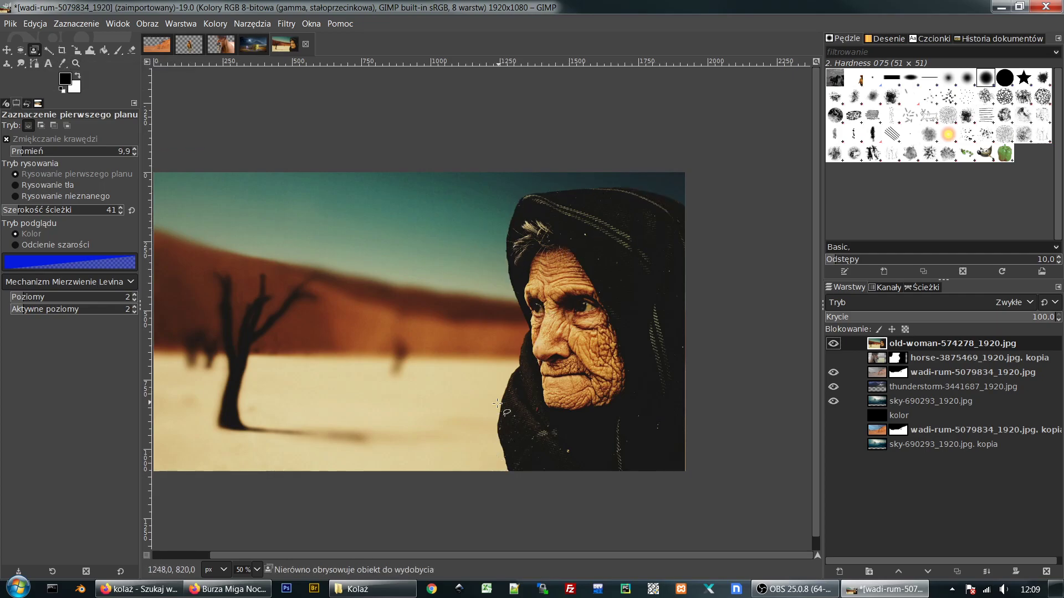
Step: Select the woman's dark headscarf with Fuzzy Select, lowering the threshold to 15.9
click(50, 50)
click(669, 208)
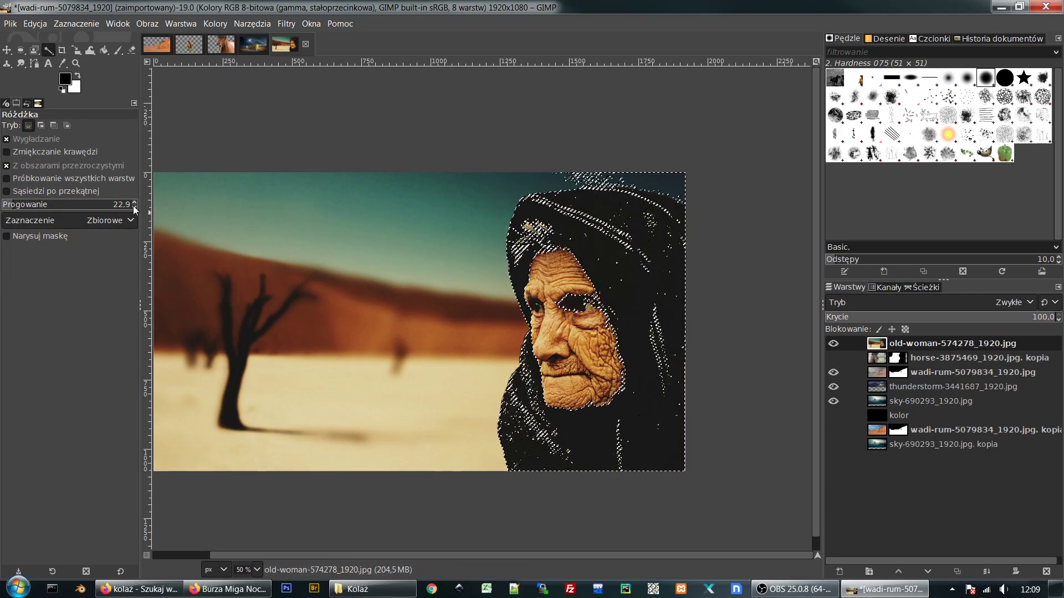
scroll(135, 204, down, 15)
scroll(134, 203, up, 8)
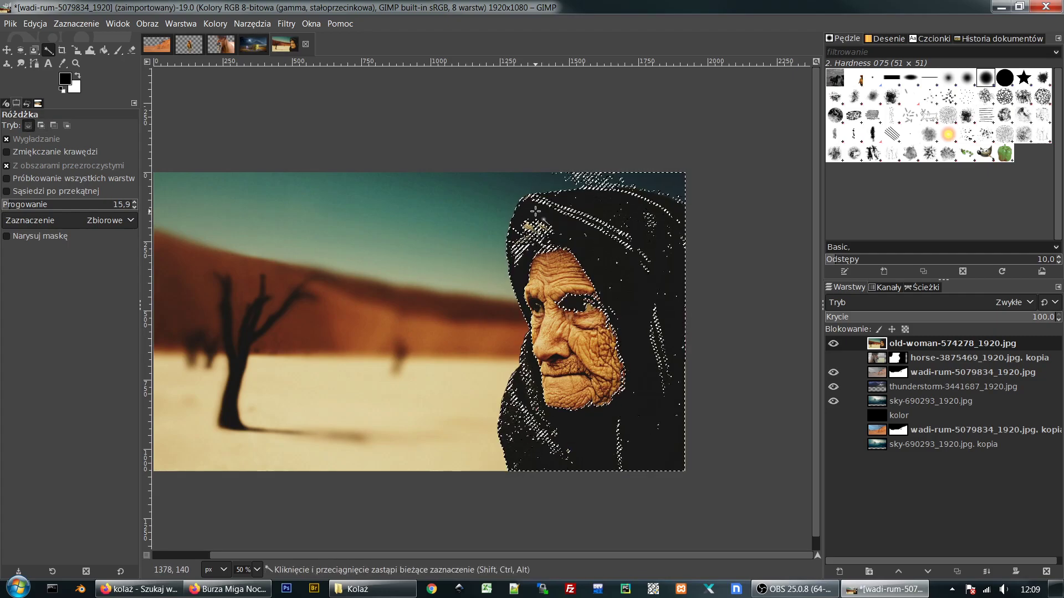
click(624, 220)
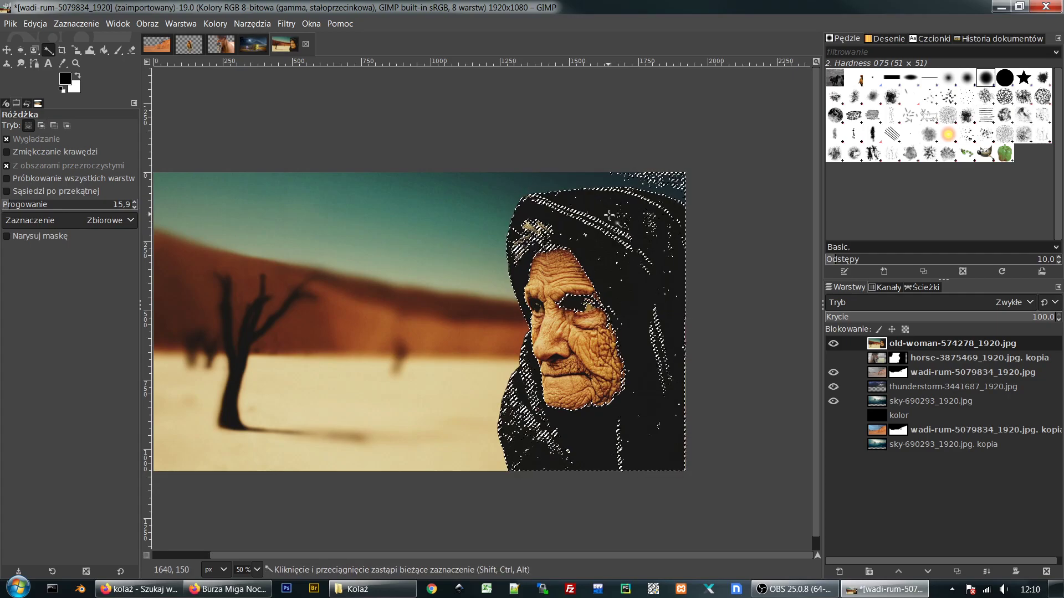
Step: Select the sky, dunes and sand behind the woman with Fuzzy Select, adding each area to the selection
drag(480, 190, 479, 190)
click(487, 275)
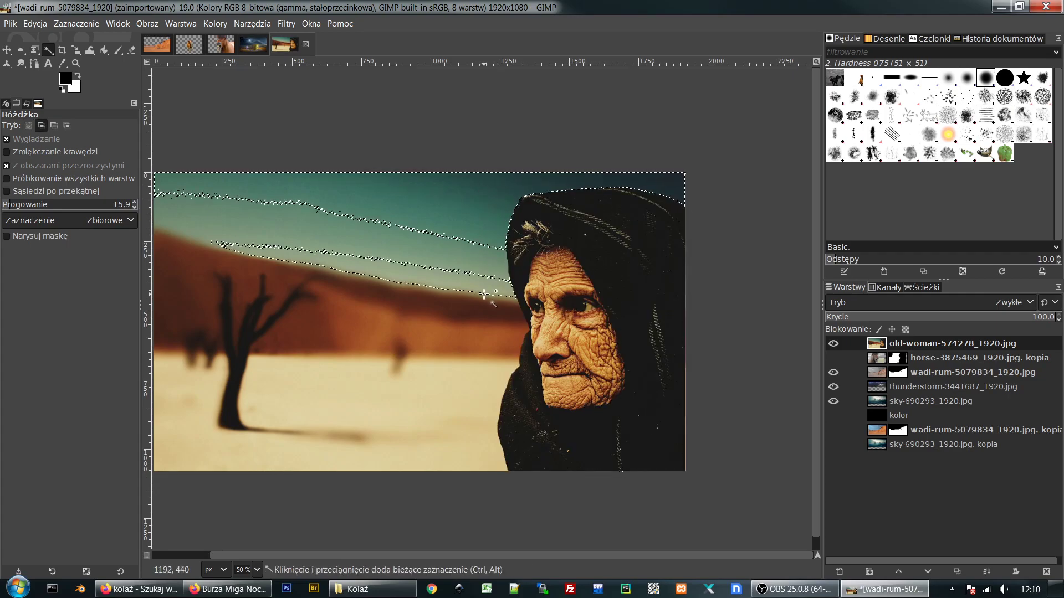
click(485, 392)
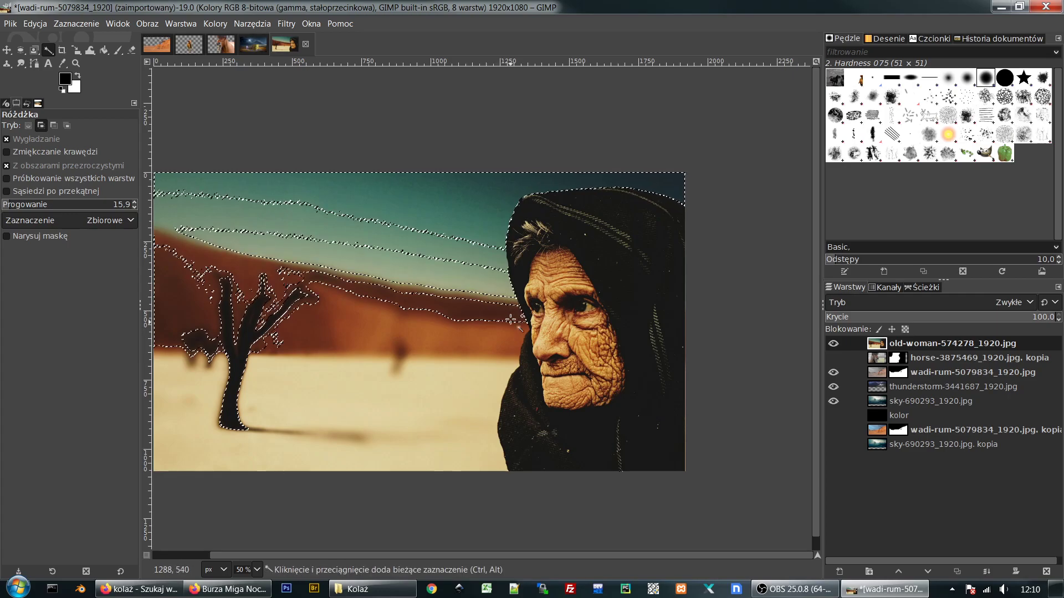
drag(485, 392, 507, 299)
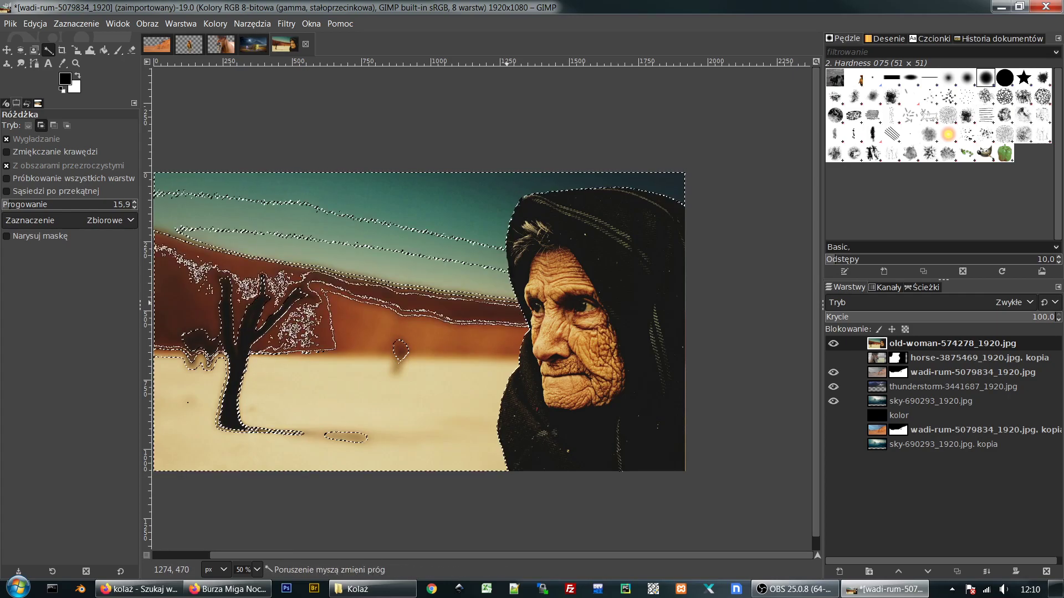
key(ctrl+shift+a)
key(ctrl+z)
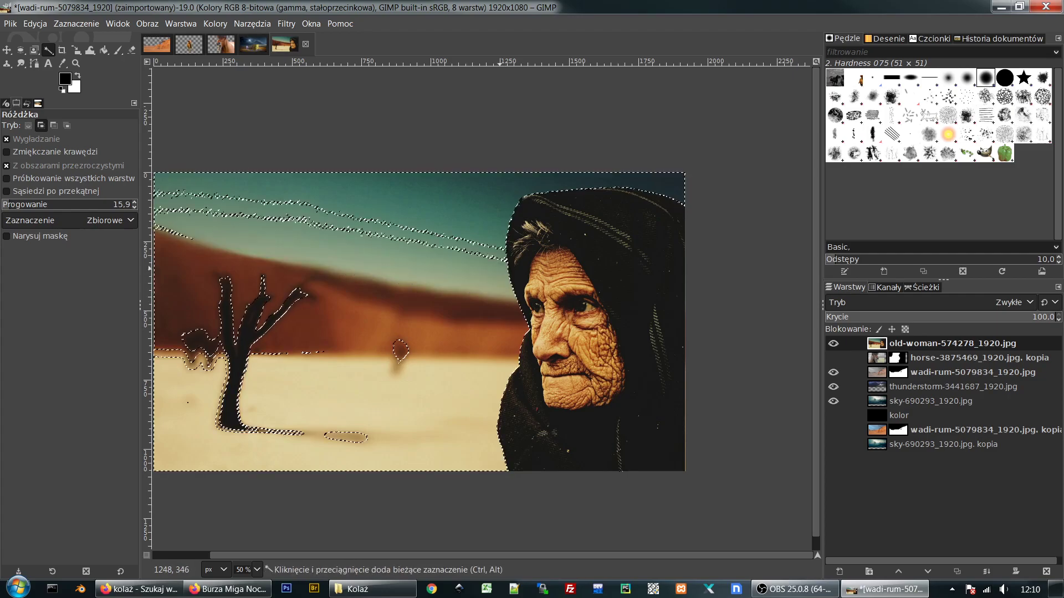
key(ctrl+z)
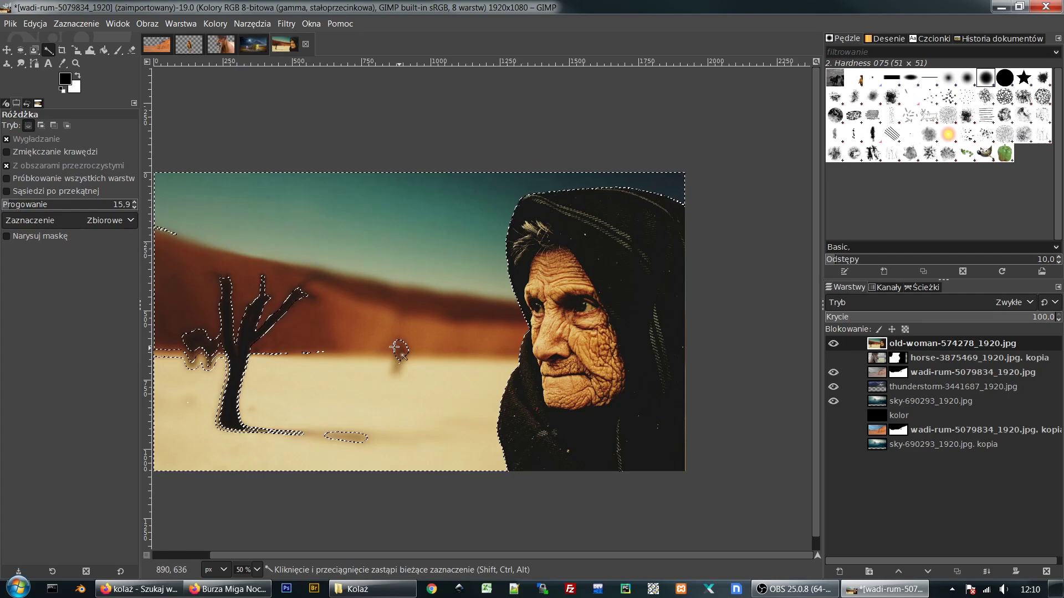
key(shift)
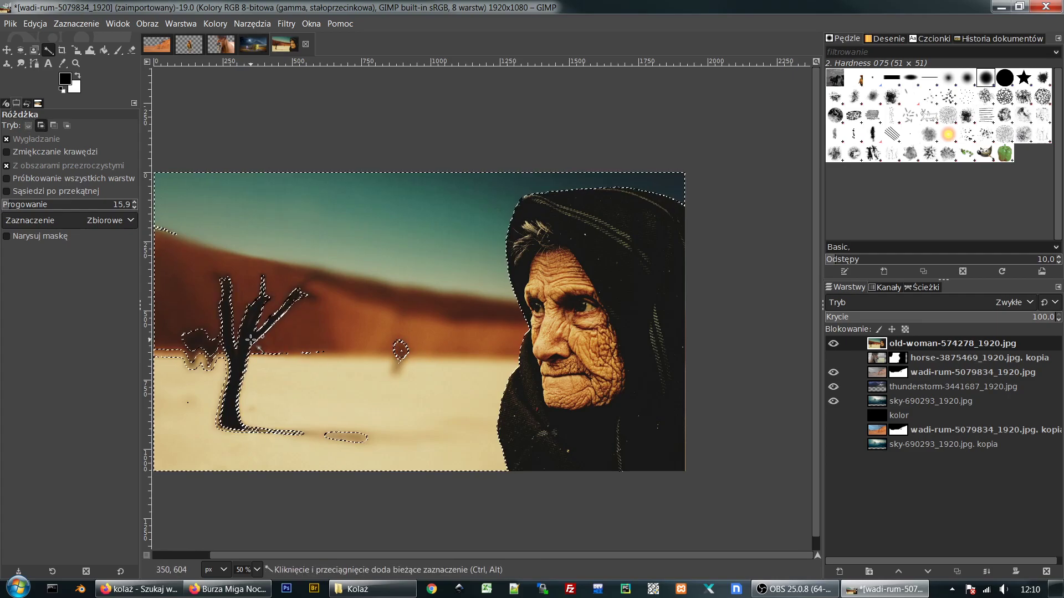
Step: Add the dark tree and distant figures to the background selection using a 29.9 threshold, and undo the addition that catches the headscarf
key(ctrl+z)
scroll(136, 201, up, 13)
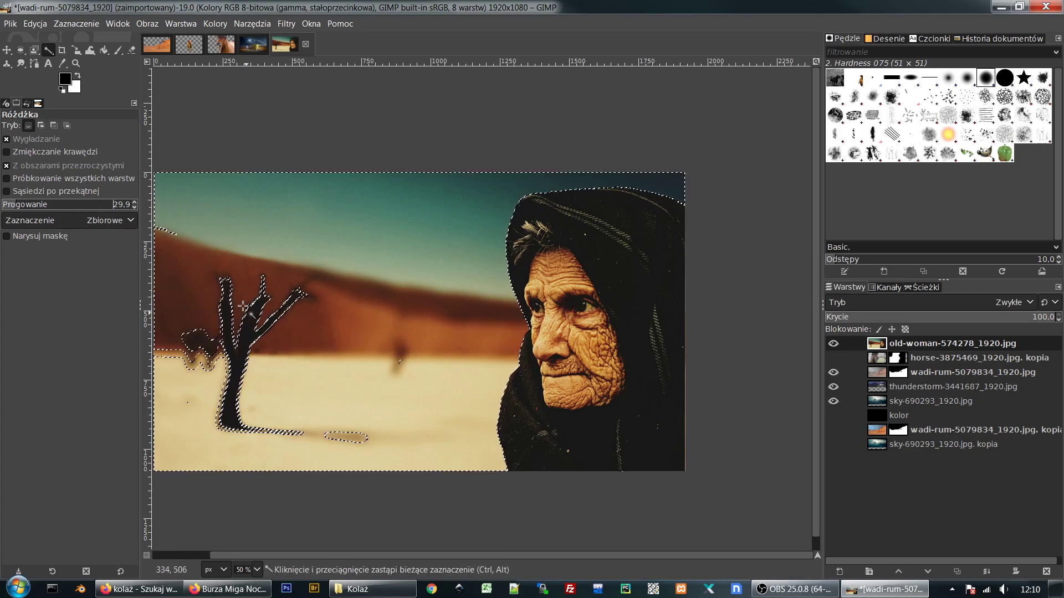
shift+click(221, 375)
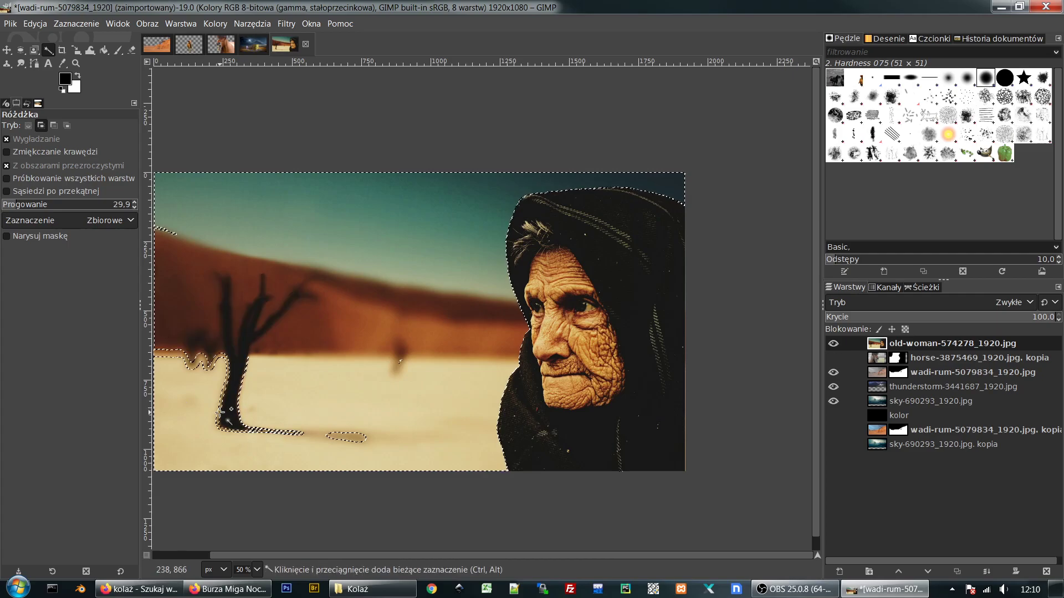
shift+click(239, 429)
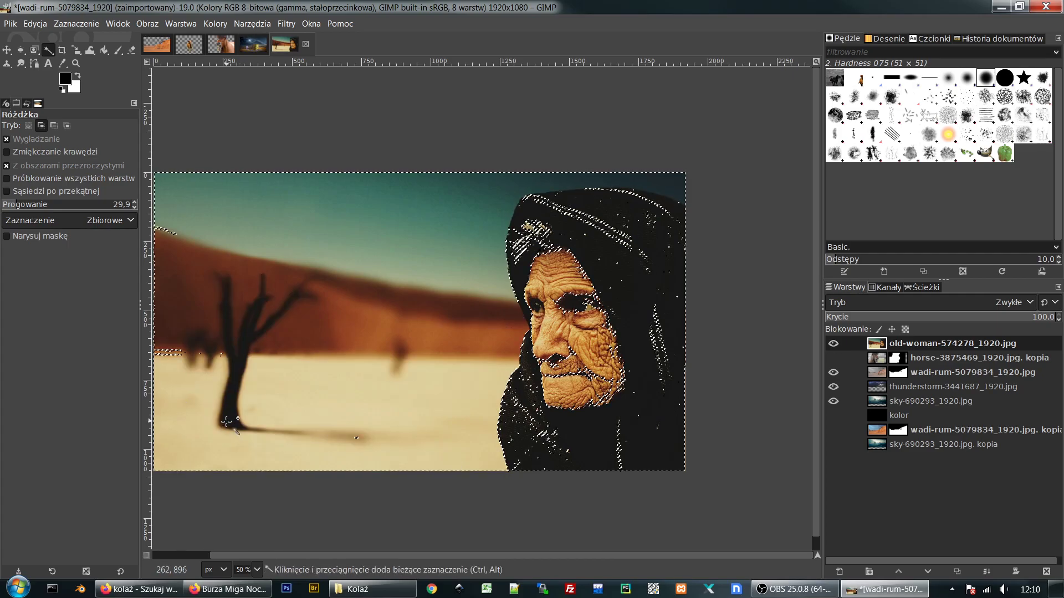
key(ctrl+z)
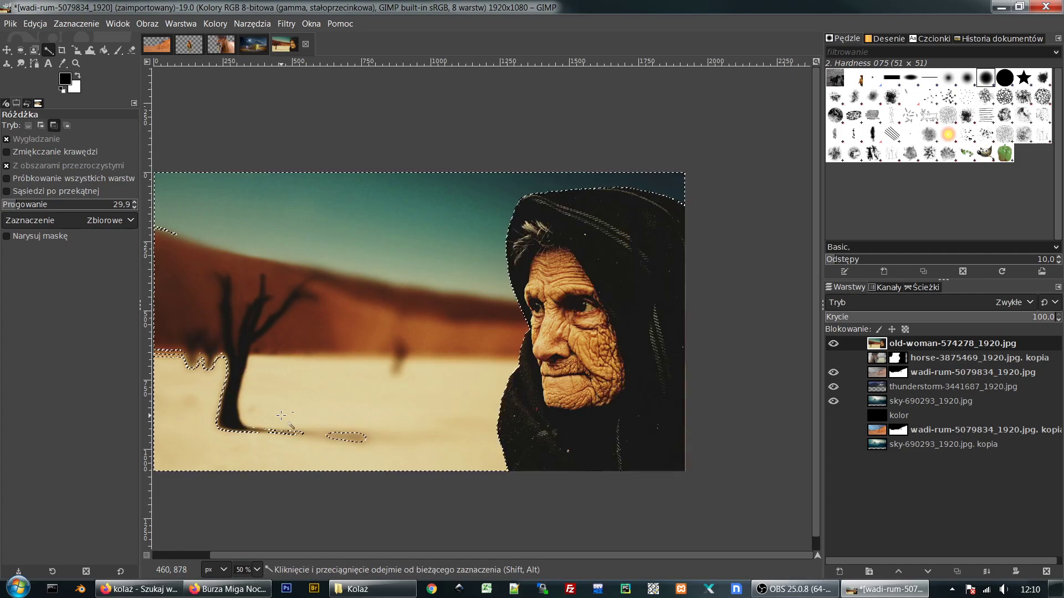
Step: Add a white, fully opaque layer mask to the old-woman-574278_1920.jpg layer
right_click(898, 343)
click(800, 253)
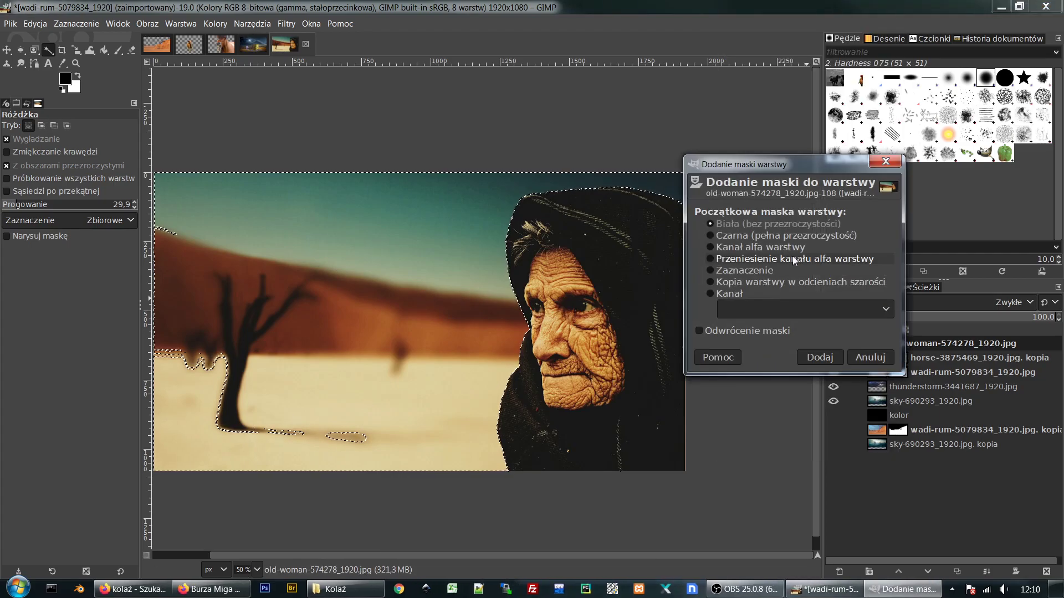
click(820, 357)
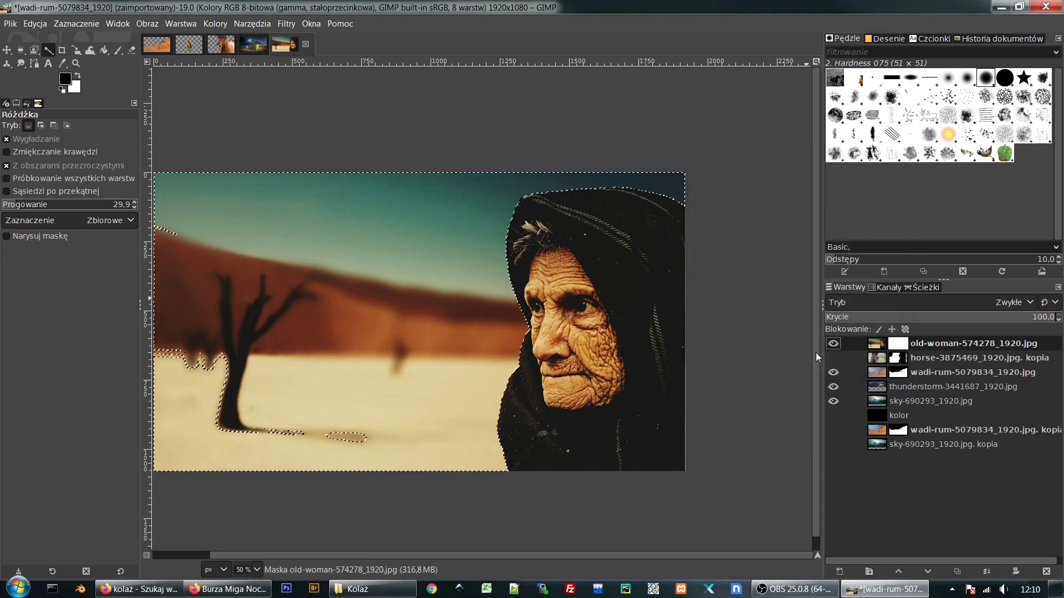
Step: Fill the selected background with black on the woman's layer mask, and clear the selection
click(65, 23)
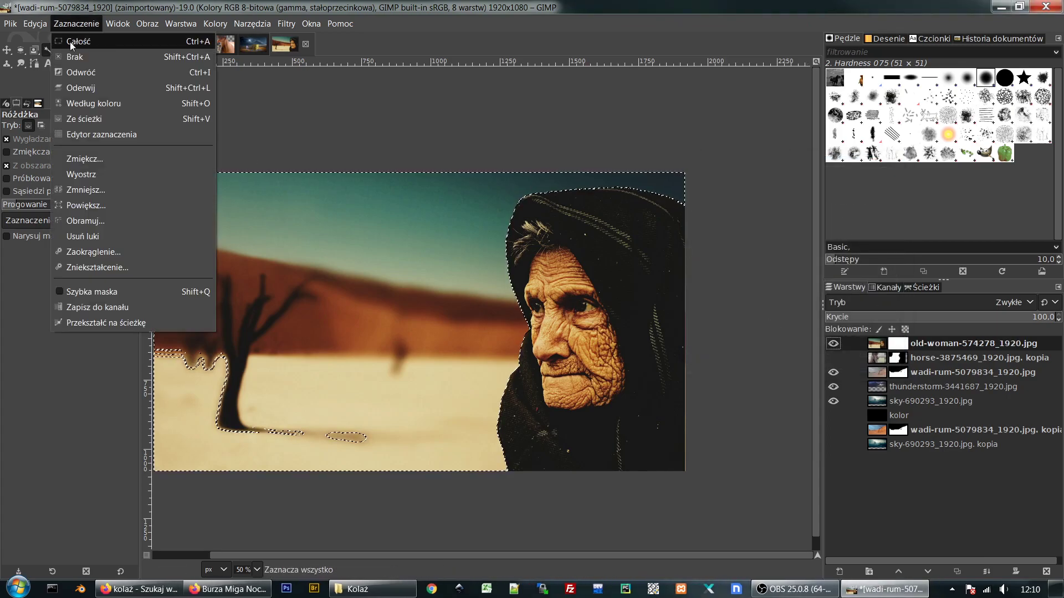
click(72, 72)
click(104, 50)
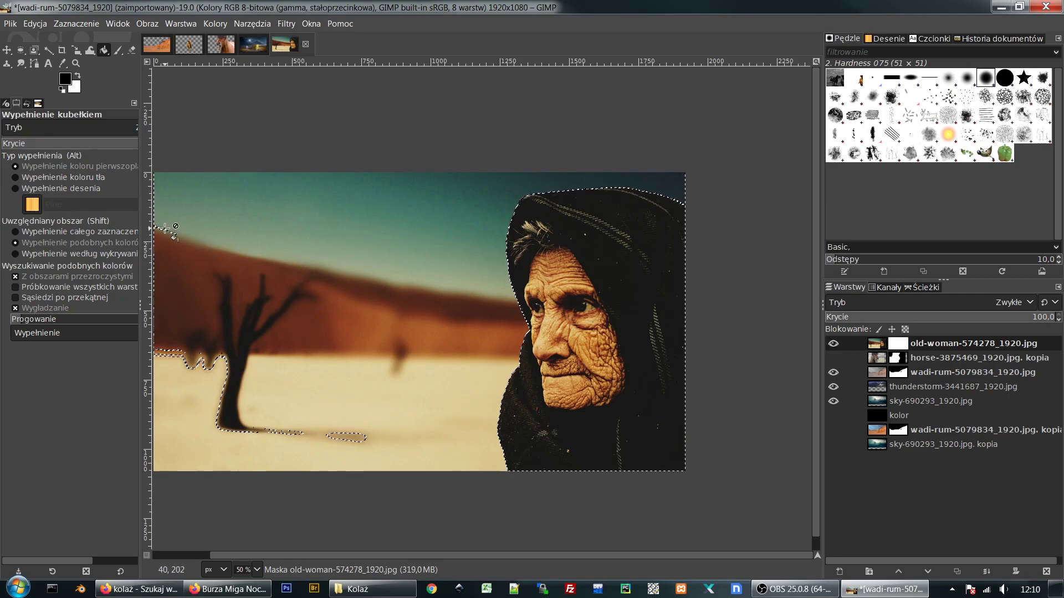
click(62, 23)
click(73, 73)
click(344, 228)
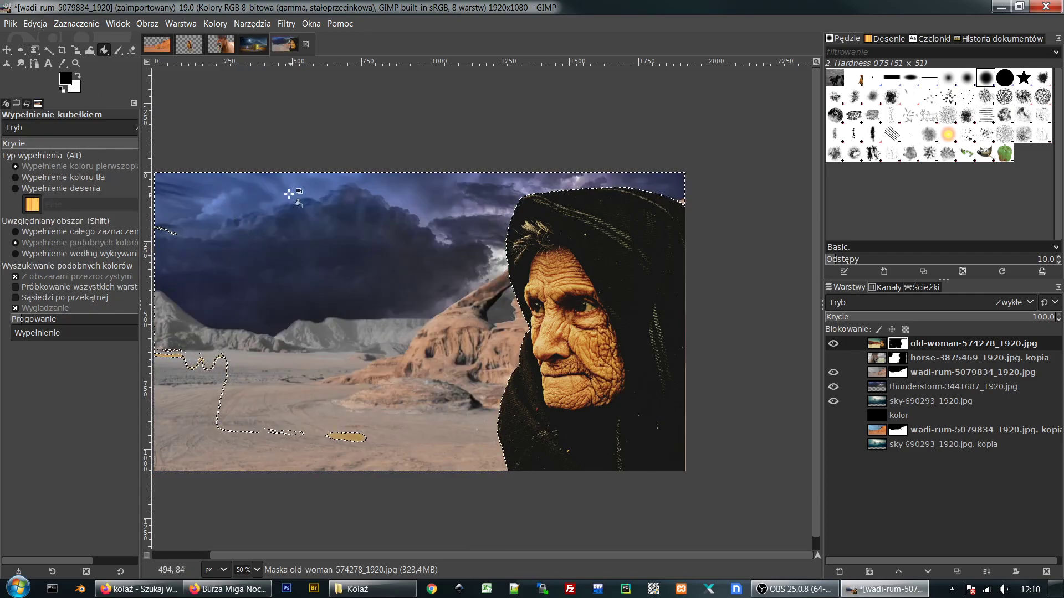
key(shift+j)
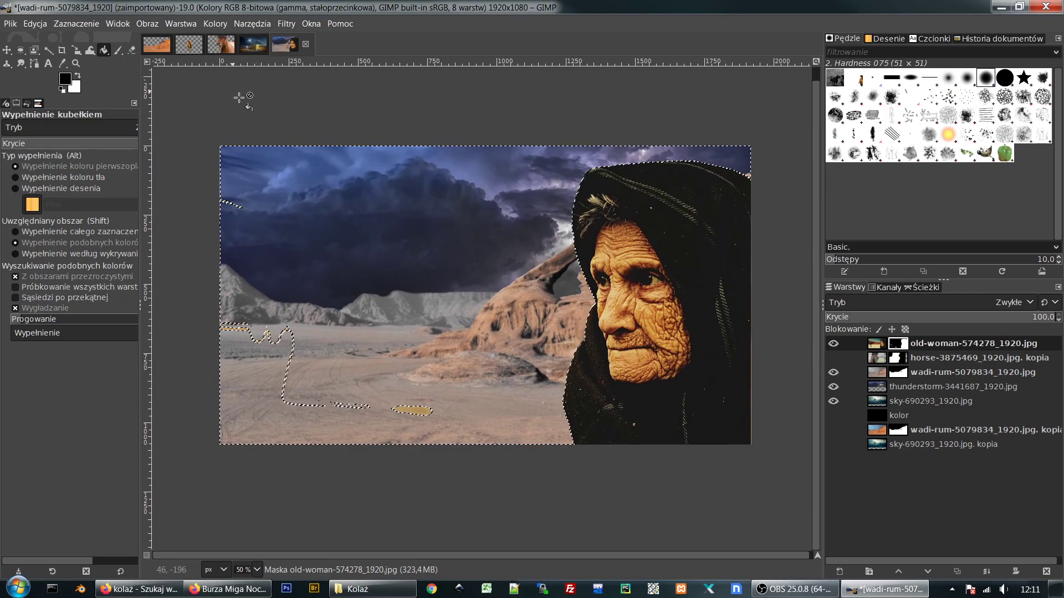
click(75, 23)
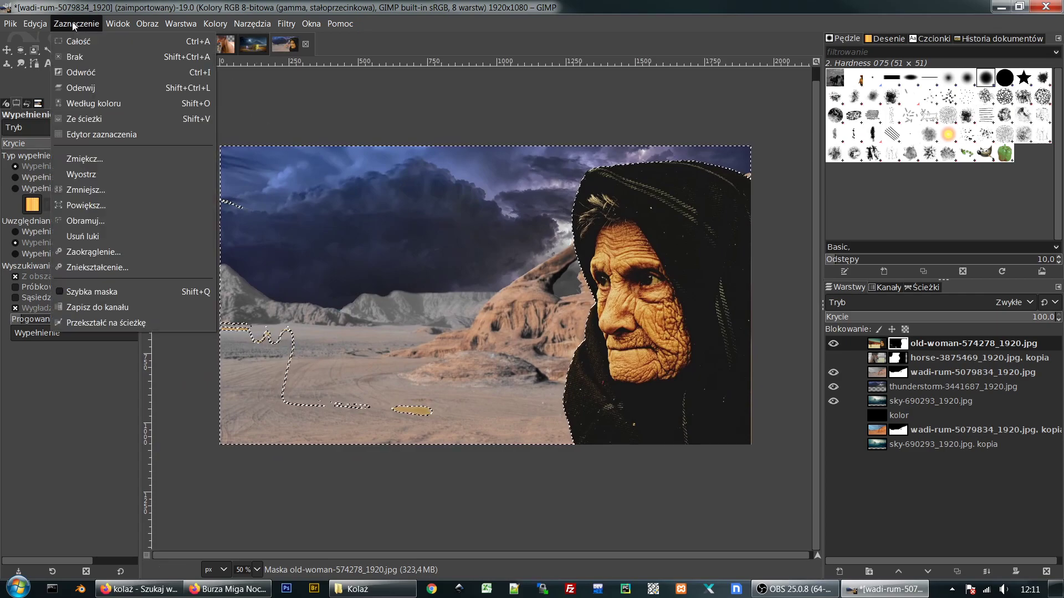
click(75, 56)
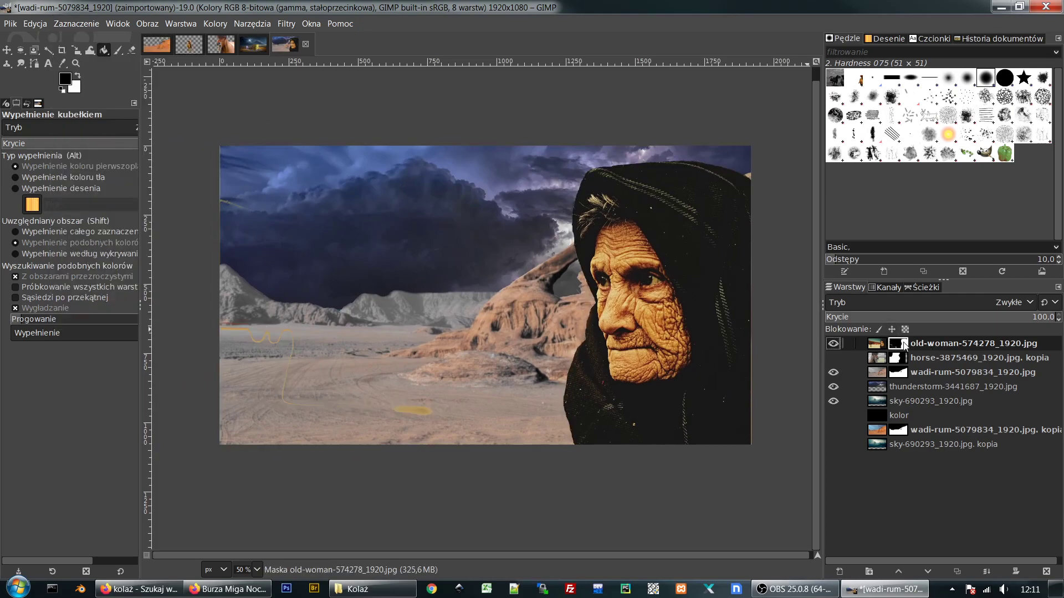
Step: Paint black over the leftover background traces on the woman's mask with an 81 px Hardness 075 brush, and make the layer image active
click(117, 50)
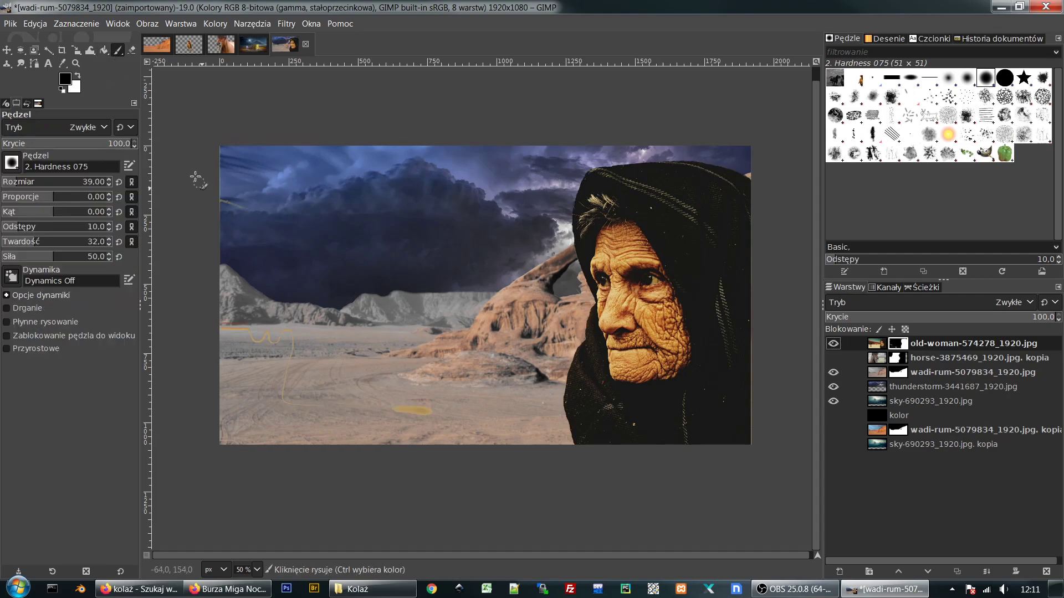
key(bracketright)
key(bracketright)
key(bracketright)
key(bracketright)
key(bracketright)
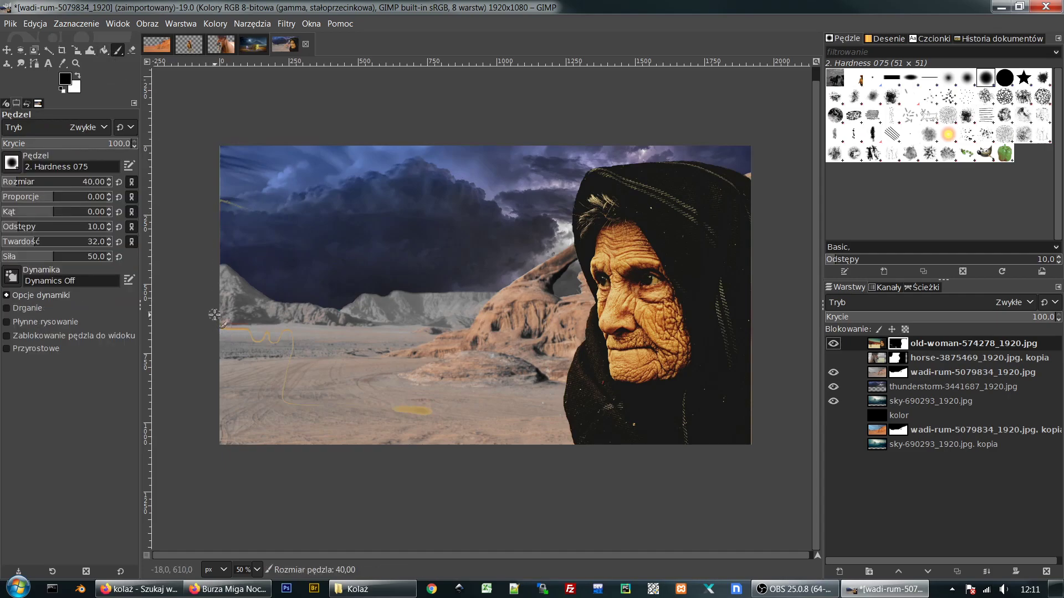
key(bracketright)
key(bracketright)
key(bracketright)
key(bracketright)
key(bracketright)
key(bracketright)
key(bracketright)
key(bracketright)
key(bracketright)
key(bracketright)
key(bracketright)
key(bracketright)
key(bracketright)
key(bracketright)
key(bracketright)
key(bracketright)
key(bracketright)
key(bracketright)
key(bracketright)
key(bracketright)
mouse_move(308, 337)
mouse_down()
mouse_move(281, 412)
mouse_move(299, 353)
mouse_move(385, 413)
mouse_move(437, 416)
mouse_move(396, 404)
mouse_move(485, 416)
mouse_up()
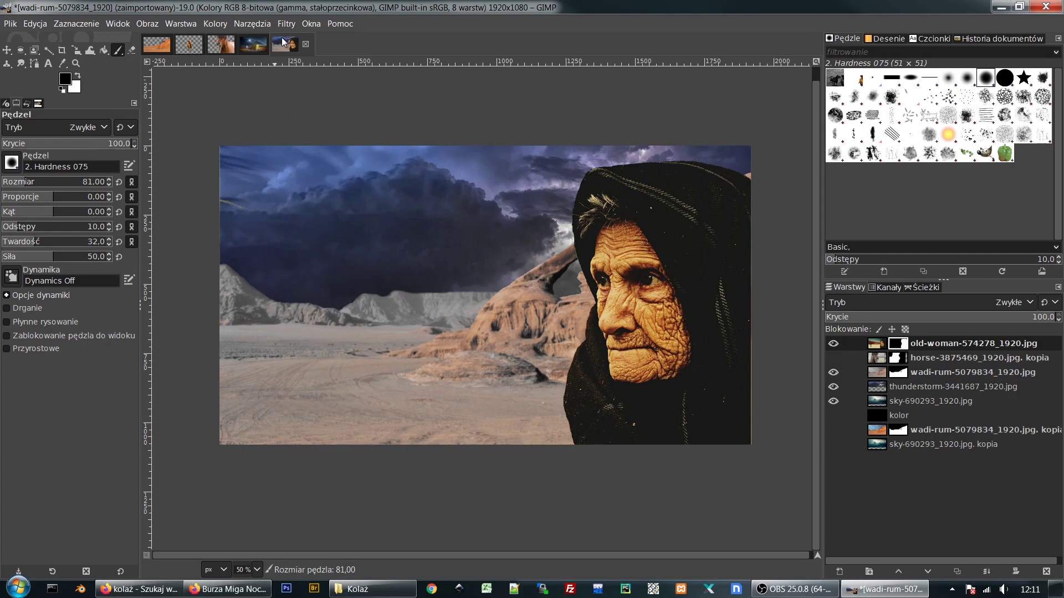
click(877, 344)
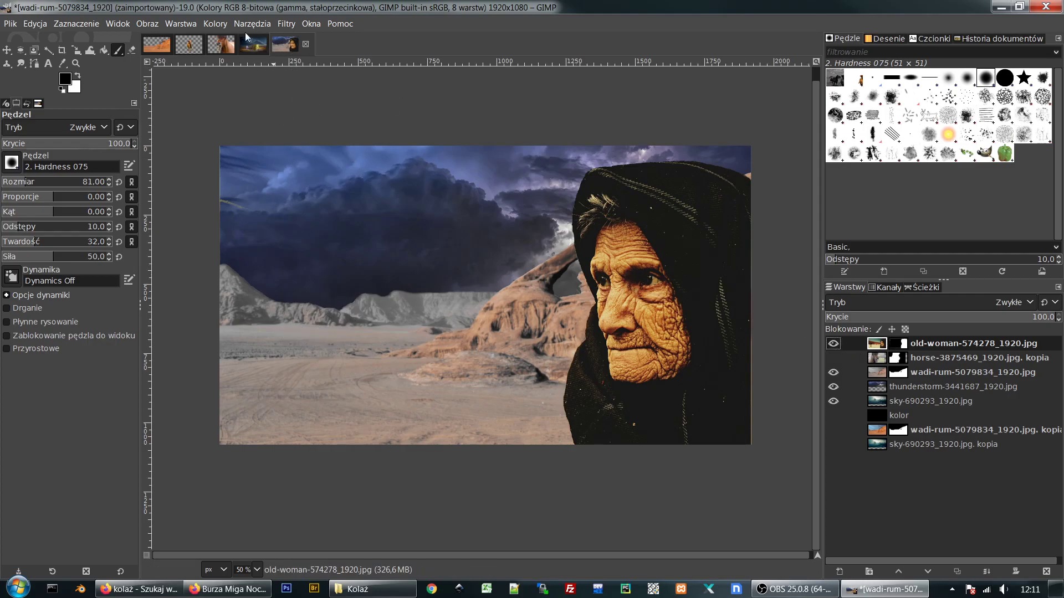
click(215, 23)
click(233, 74)
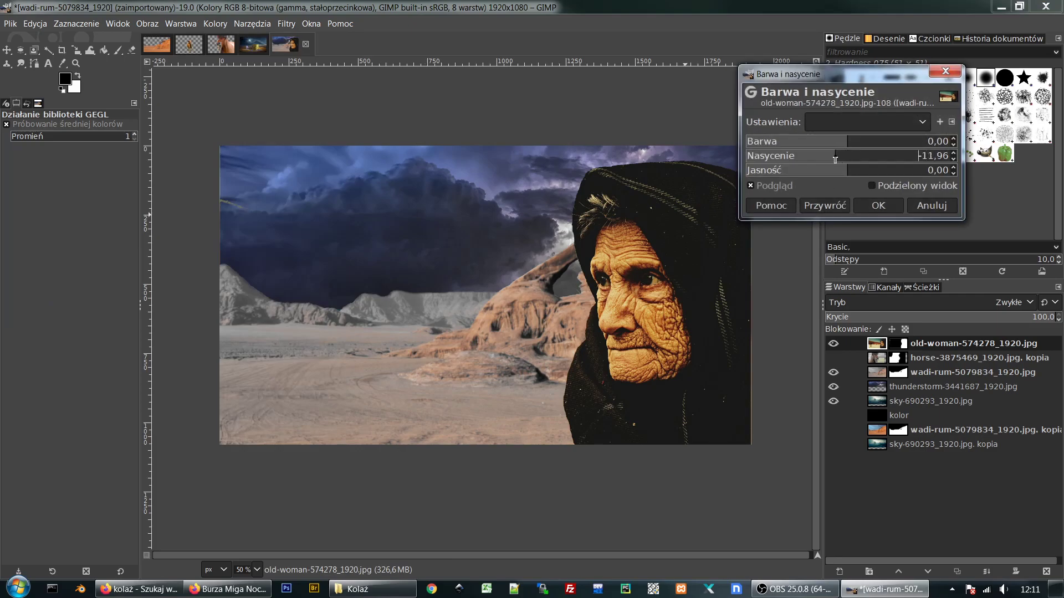
drag(797, 159, 823, 162)
click(825, 145)
drag(825, 147, 831, 147)
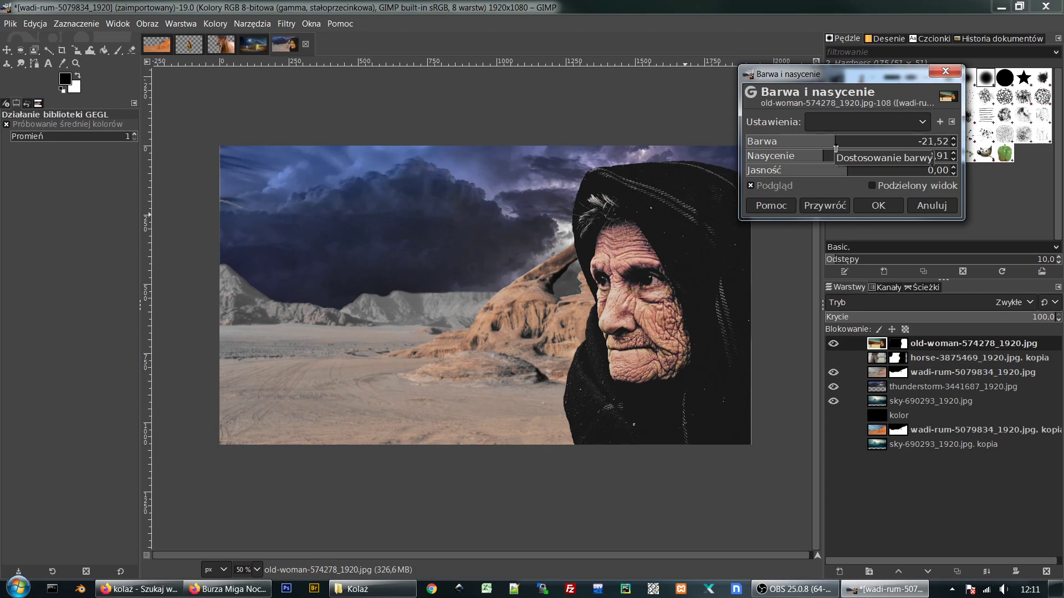
mouse_move(835, 148)
mouse_down()
mouse_move(807, 148)
mouse_move(837, 154)
mouse_up()
click(924, 209)
Step: In per-colour Hue-Saturation for the woman's layer, set blue to lightness -1.5 and saturation -61.3, and yellow saturation to -45.6
click(254, 25)
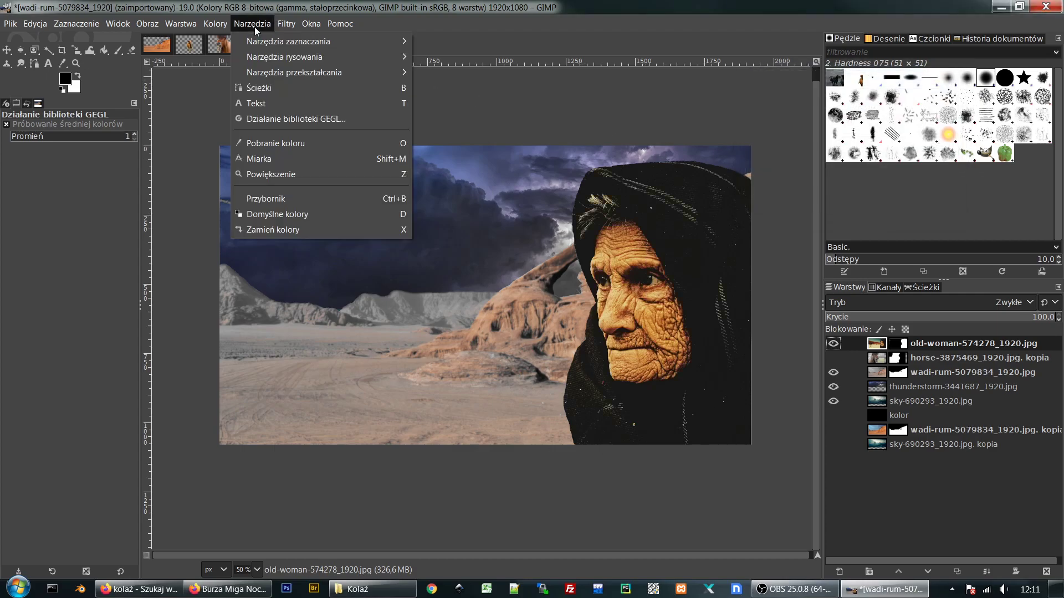
mouse_move(215, 24)
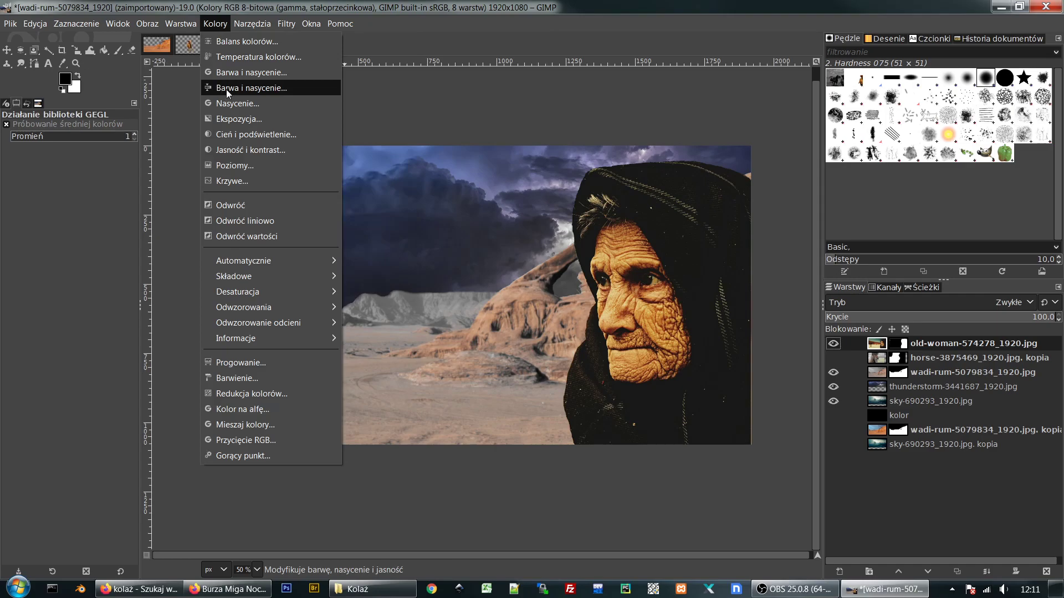
click(228, 89)
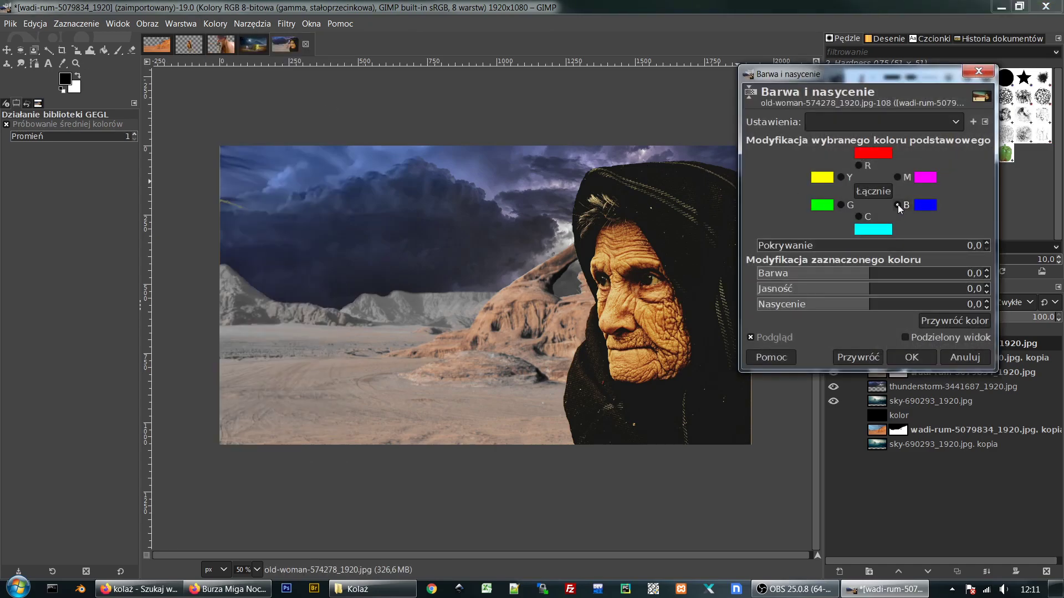
click(842, 125)
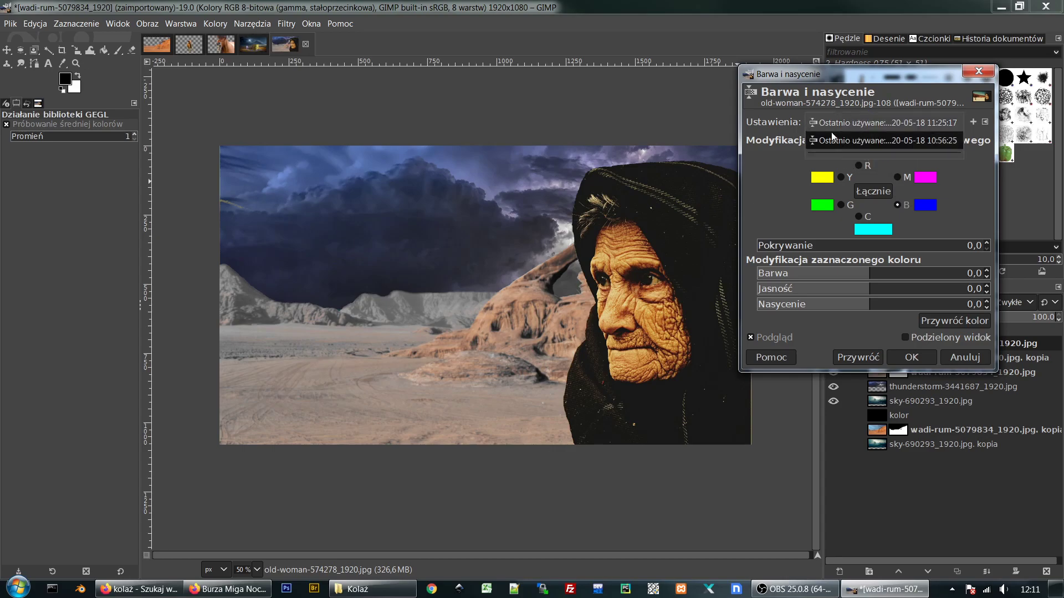
click(770, 186)
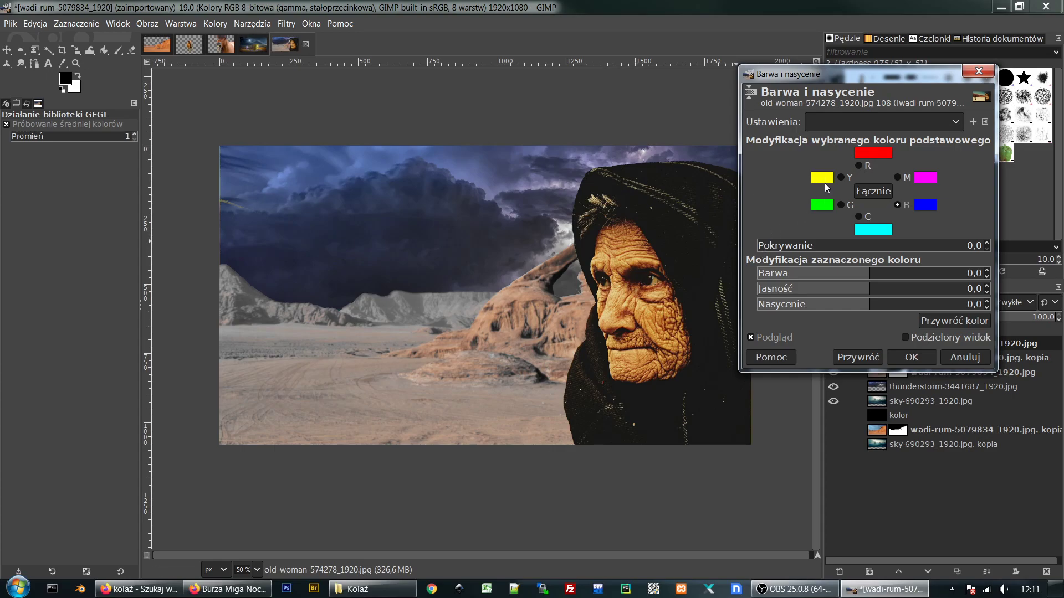
drag(868, 293, 800, 309)
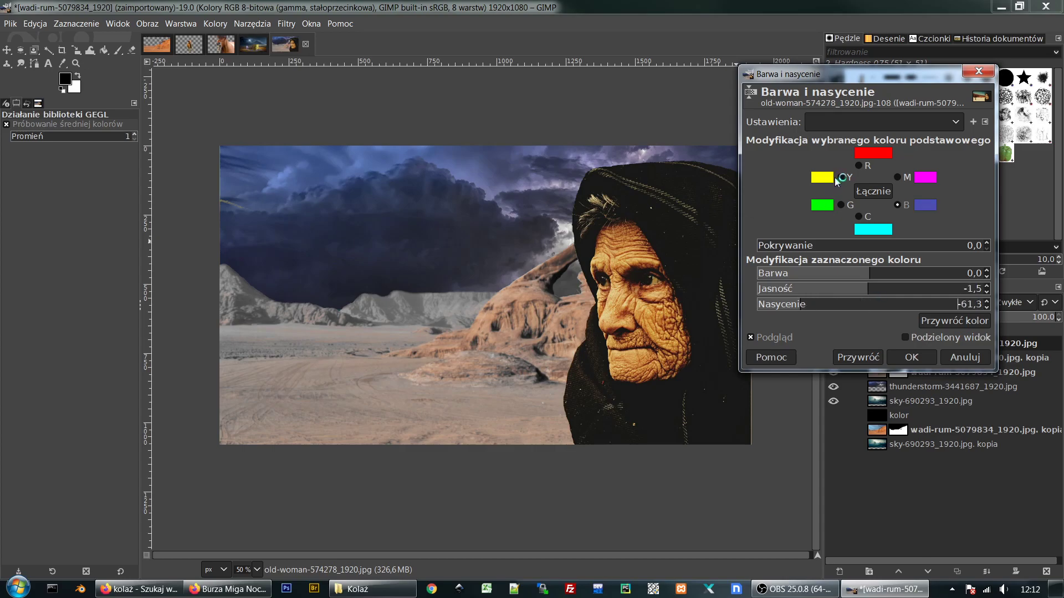
click(842, 178)
drag(865, 313, 819, 311)
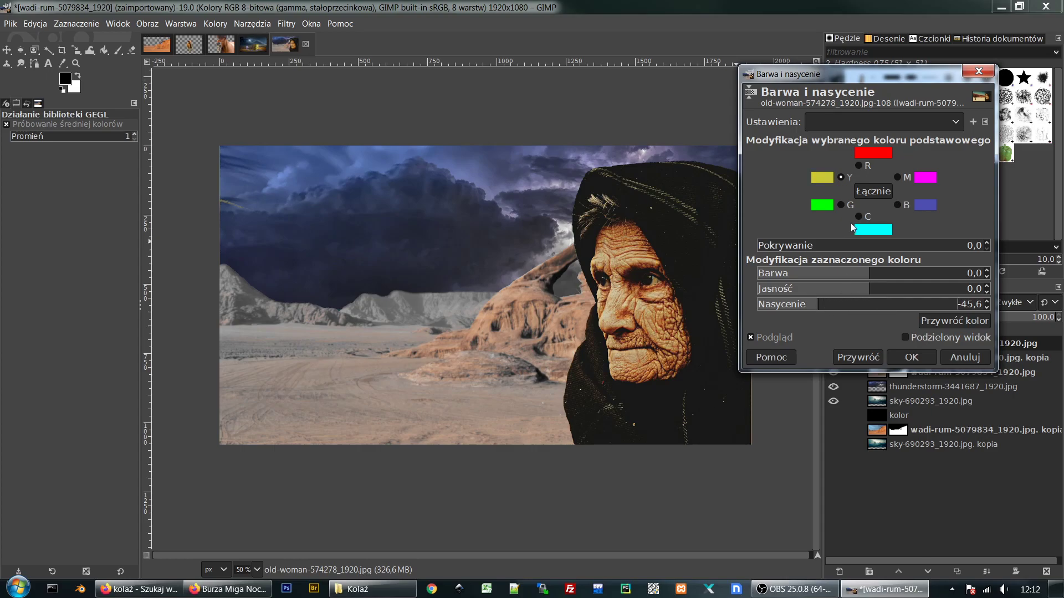
Step: Set blue to saturation 46.6 and hue 33.5, and the master adjustment to hue -1.8 and saturation 5.4
click(897, 206)
drag(852, 309, 920, 314)
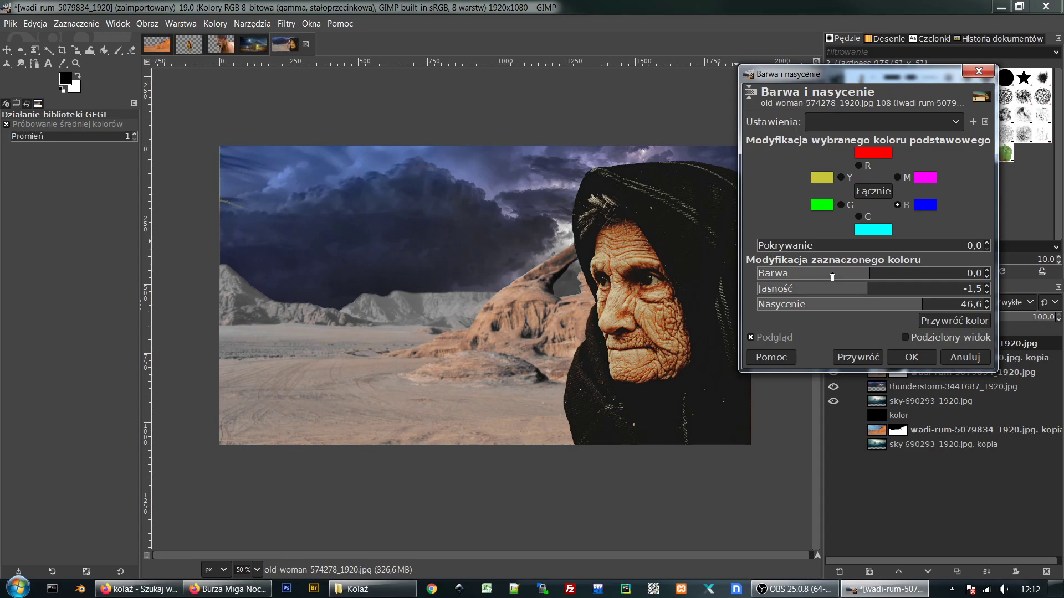
drag(871, 277, 890, 277)
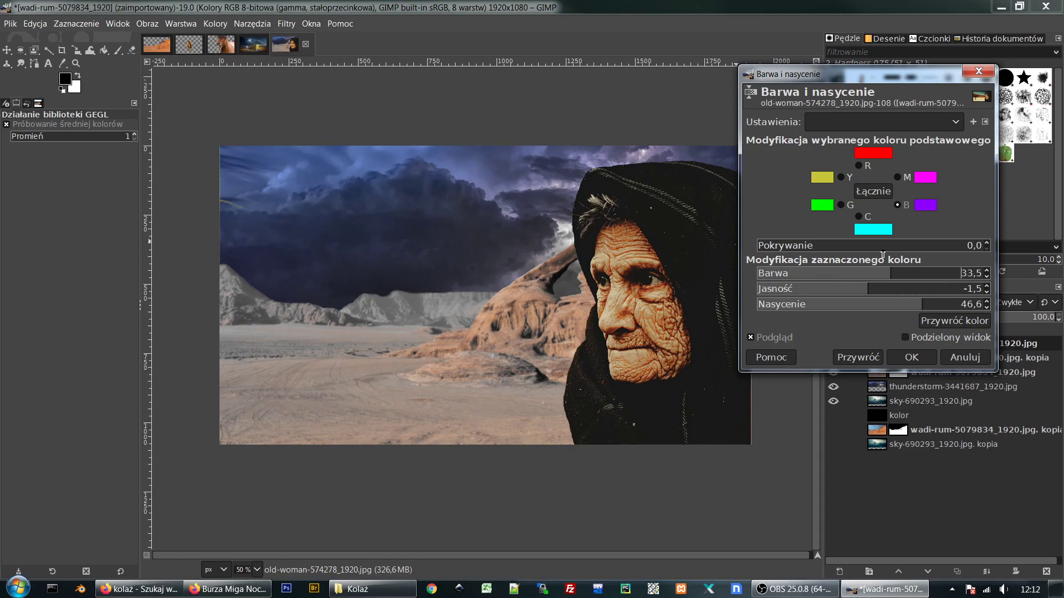
click(872, 191)
drag(867, 274, 876, 305)
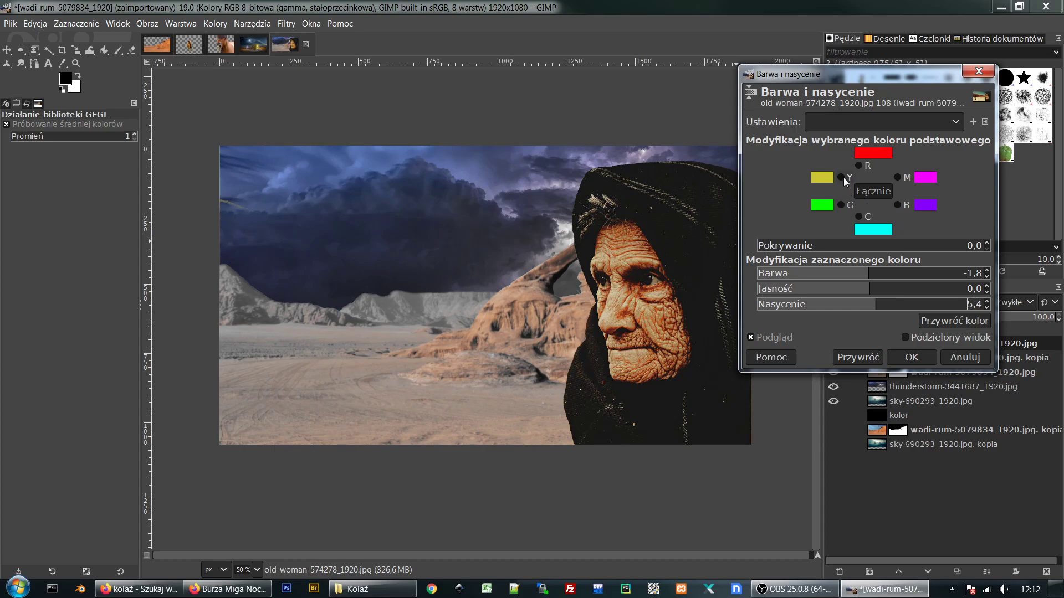
Step: In per-colour Hue-Saturation for the old woman's layer, reduce the red saturation and readjust the yellow saturation
click(841, 178)
drag(827, 306, 797, 306)
click(865, 166)
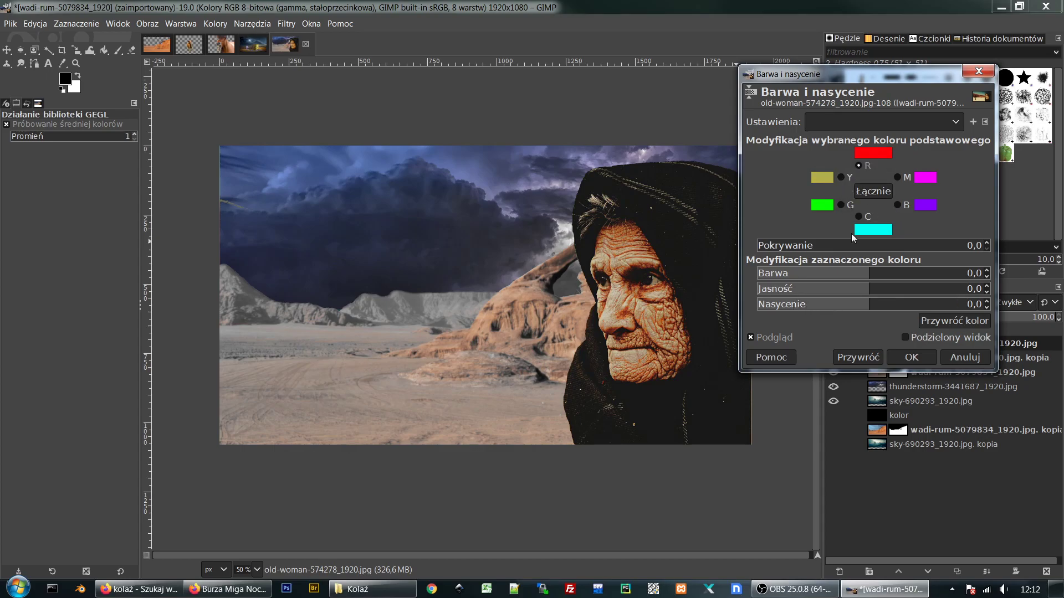
drag(866, 306, 833, 308)
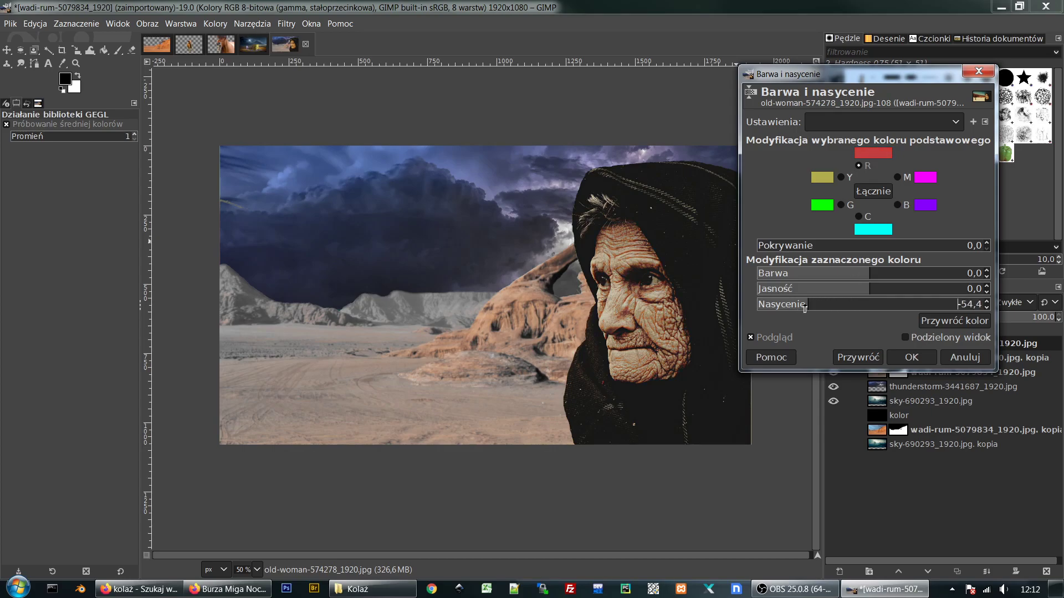
click(840, 205)
click(841, 178)
click(814, 306)
Step: Raise the cyan saturation slightly for the old woman's layer and apply the Hue-Saturation changes
click(898, 205)
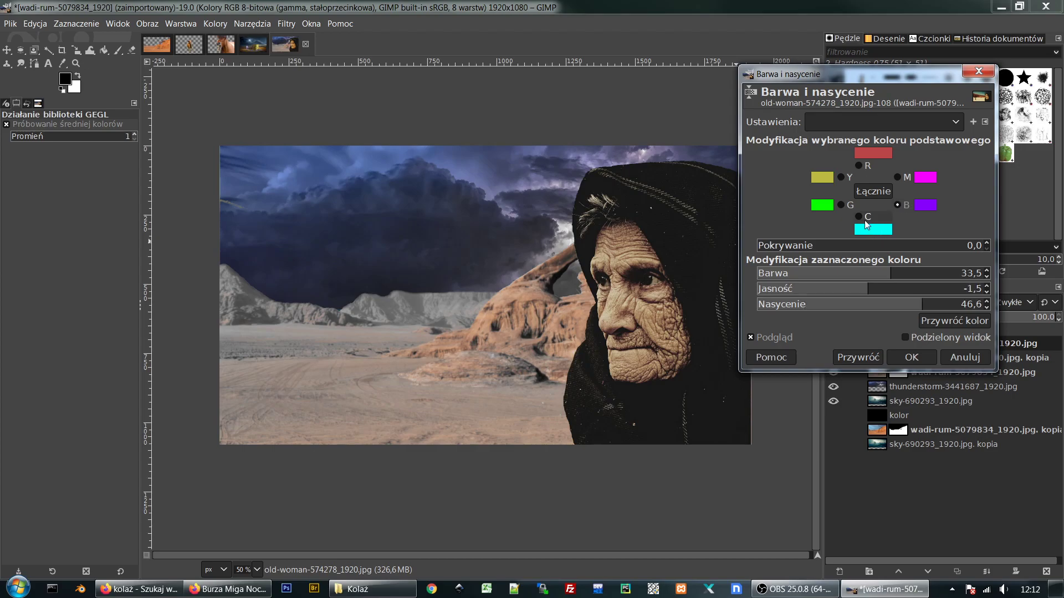
click(860, 217)
drag(871, 309, 883, 308)
click(897, 205)
click(911, 357)
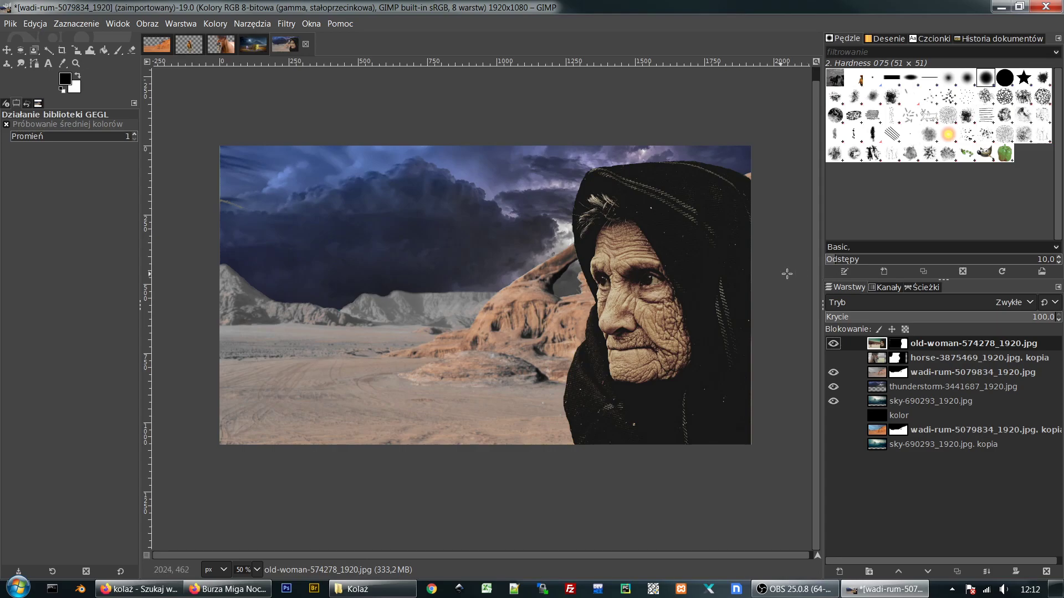
Step: Flip the visible wadi-rum-5079834_1920.jpg layer horizontally and shift it slightly to the left
click(880, 378)
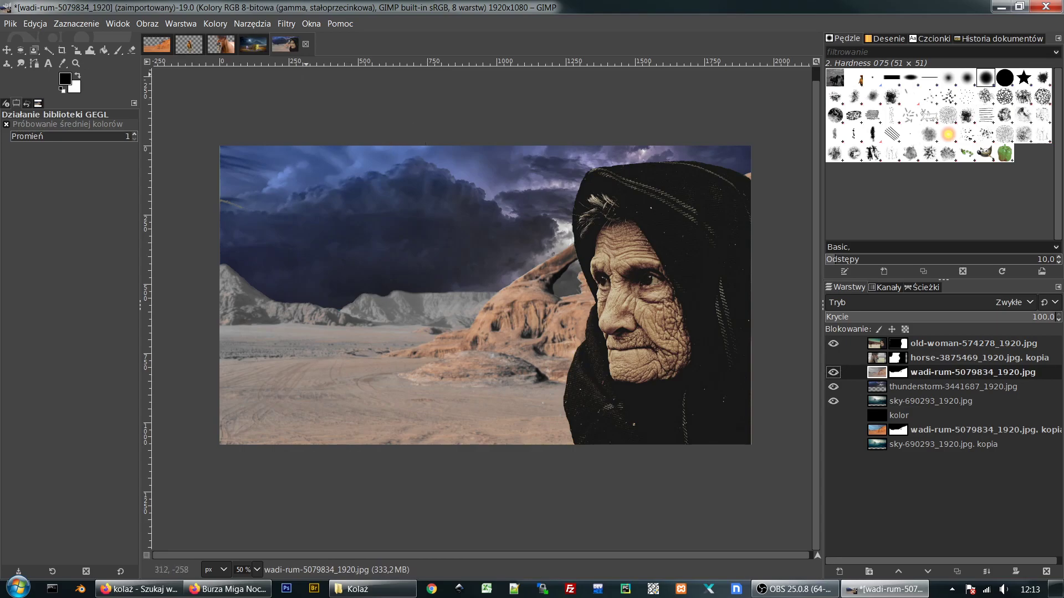
click(258, 24)
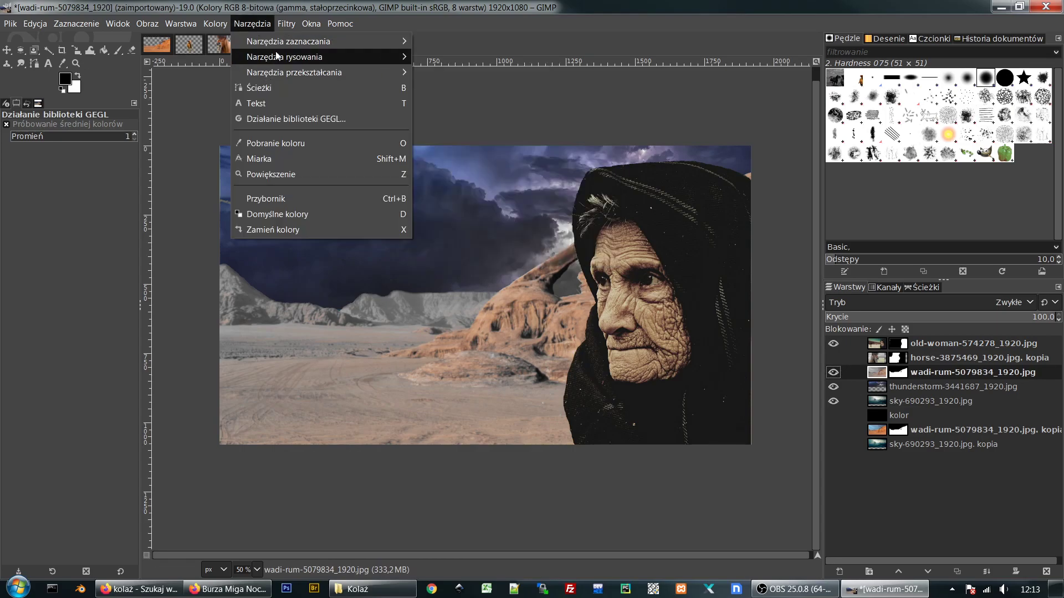
mouse_move(275, 75)
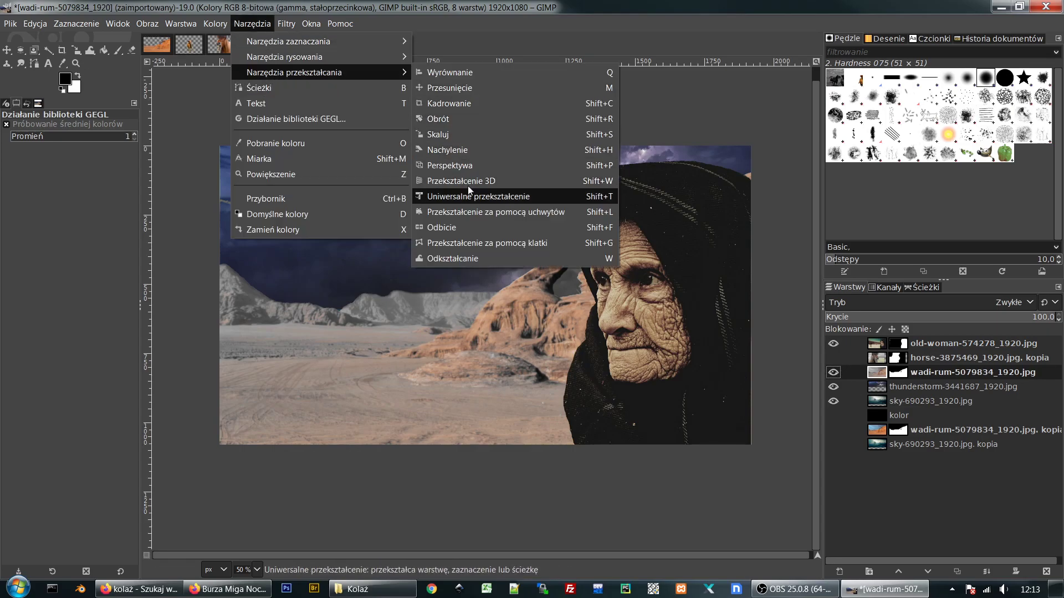
click(464, 229)
click(514, 271)
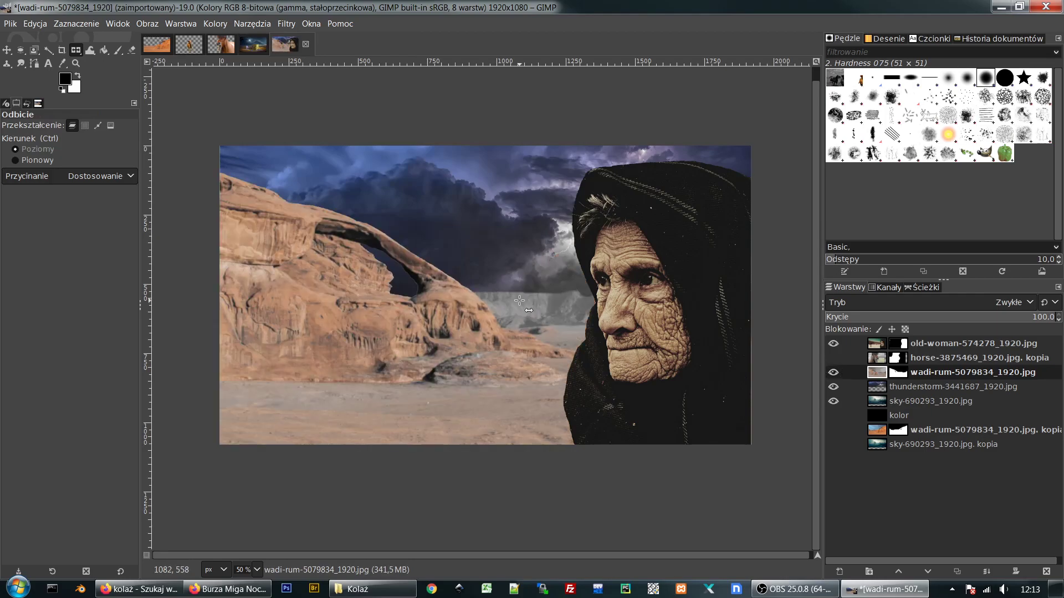
click(6, 49)
key(minus)
mouse_move(384, 290)
mouse_down()
mouse_move(352, 285)
mouse_move(365, 292)
mouse_up()
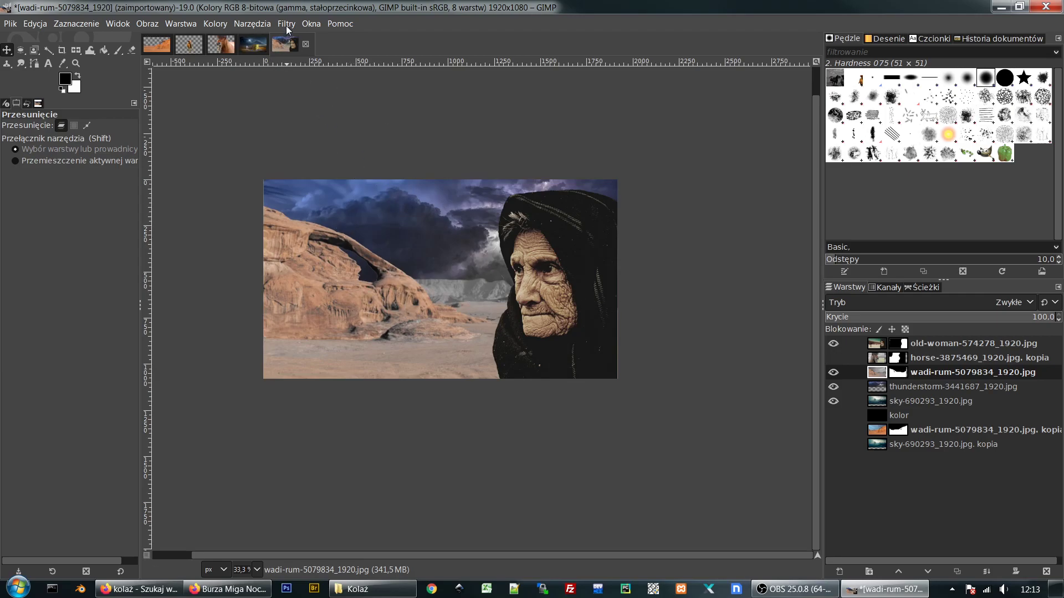
Step: Scale the flipped desert layer proportionally to 1454 × 818 px and place it in the lower-left part of the collage
click(252, 24)
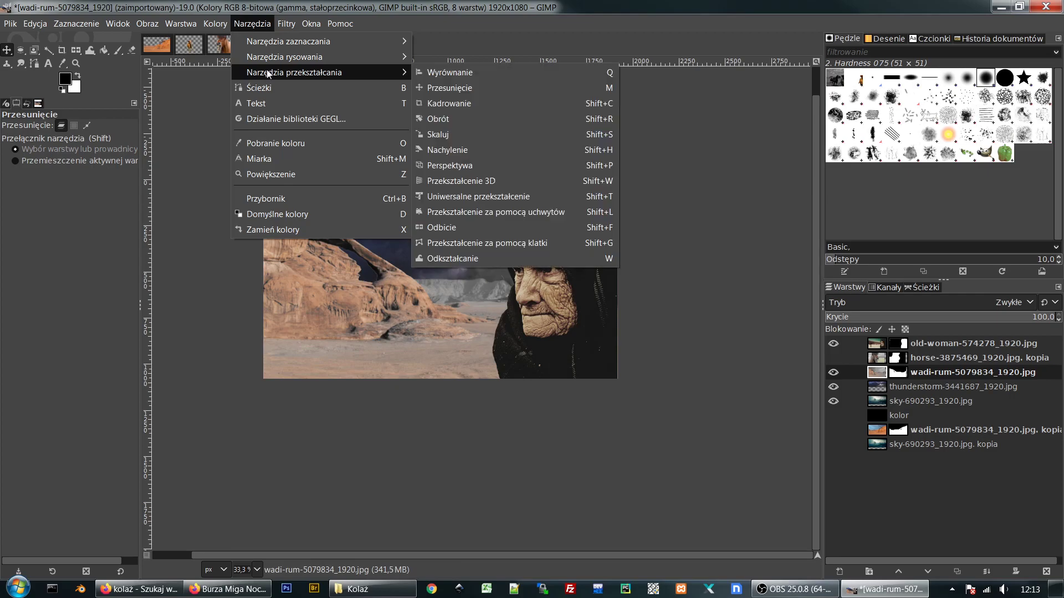
mouse_move(387, 72)
click(451, 136)
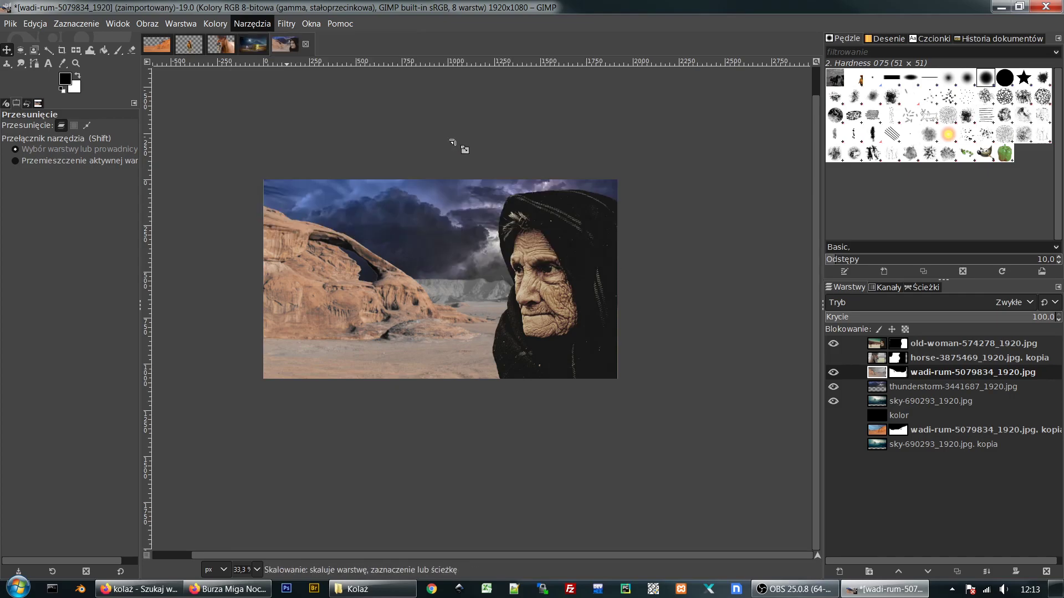
click(422, 236)
drag(423, 235, 574, 353)
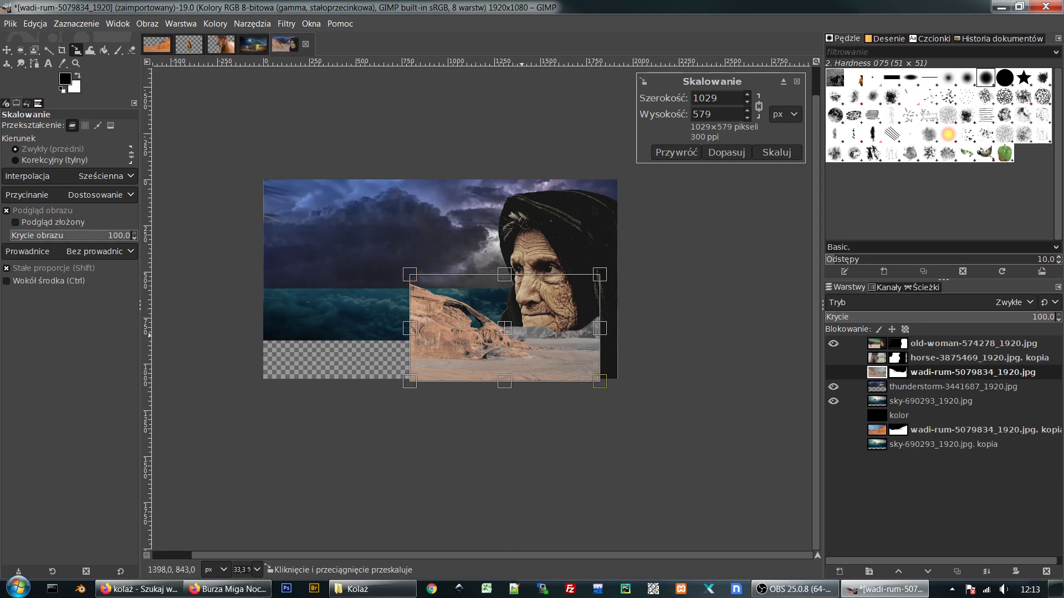
drag(453, 329, 392, 318)
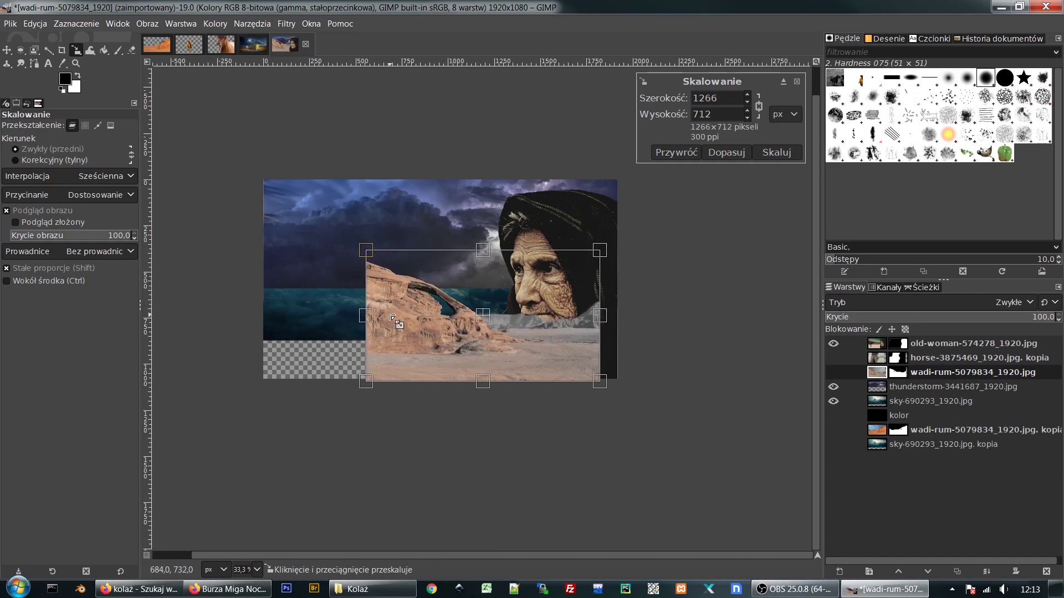
drag(480, 324, 405, 320)
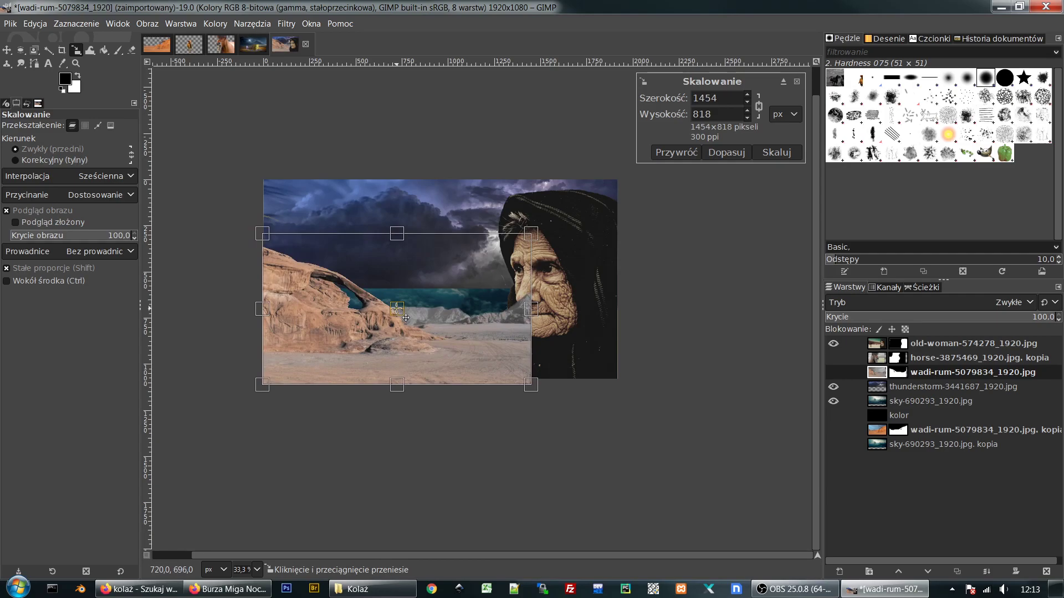
key(Return)
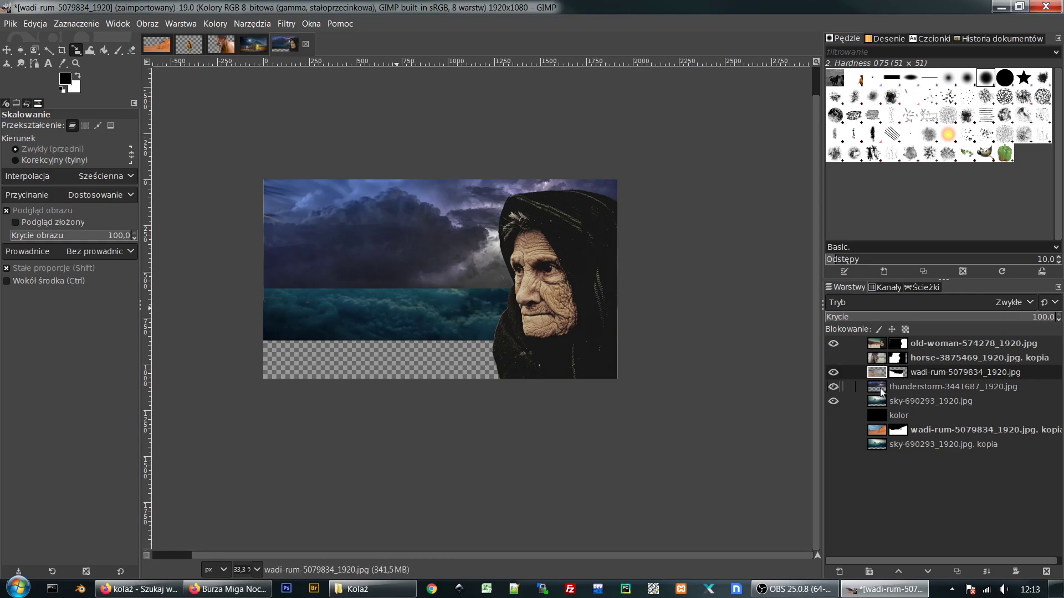
Step: Move the thunderstorm-3441687_1920.jpg layer down so the storm sky fills the gap behind the desert
key(Page_Down)
key(m)
drag(407, 229, 463, 274)
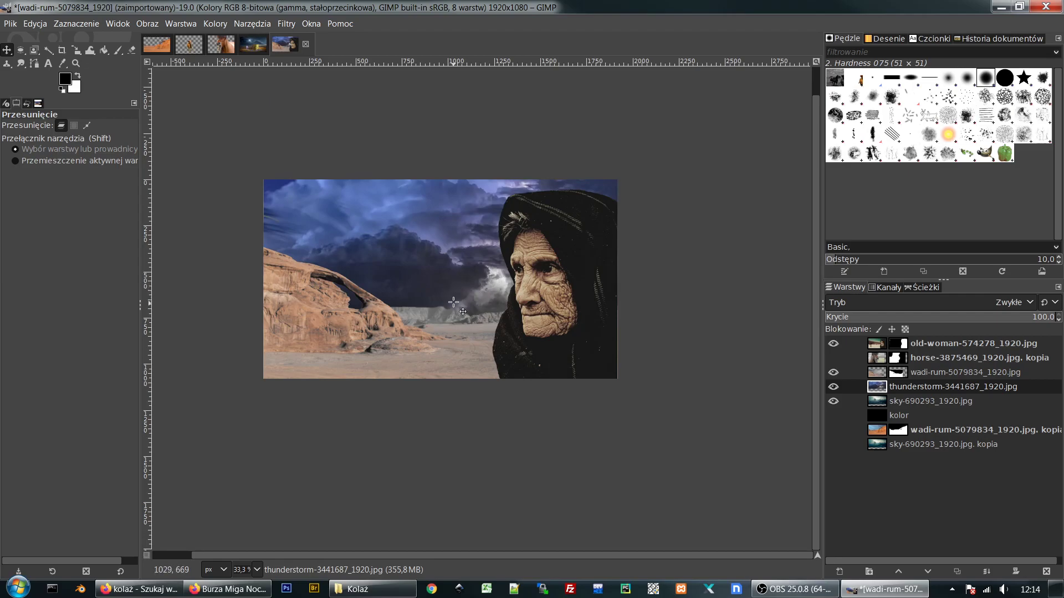
Step: Paint black on the desert layer's mask with an 81 px Hardness 075 brush at hardness 32 to hide the distant mountains
key(1)
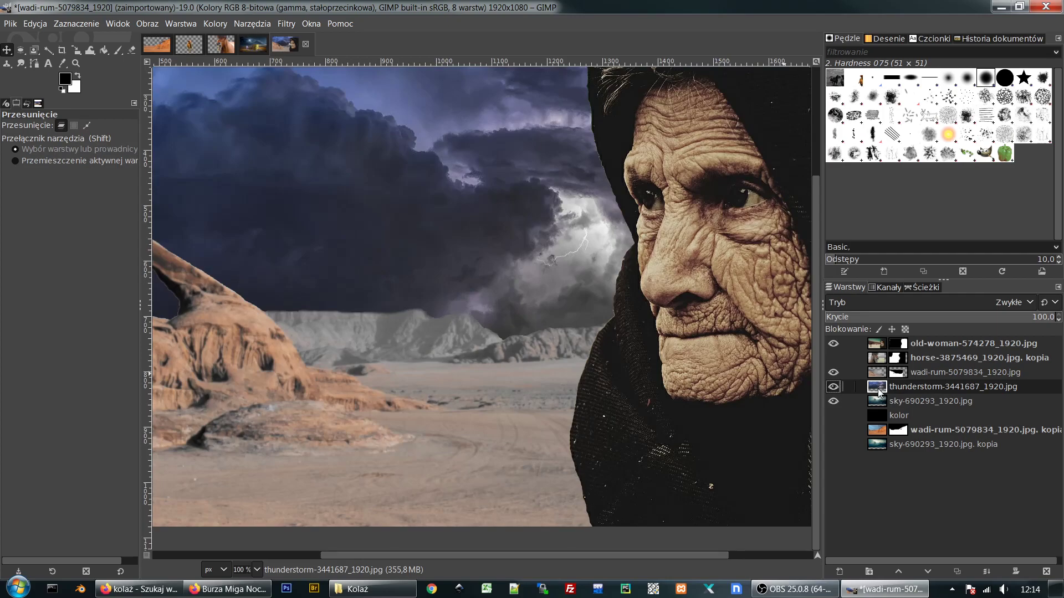
click(834, 388)
click(834, 389)
click(836, 373)
click(836, 374)
click(899, 374)
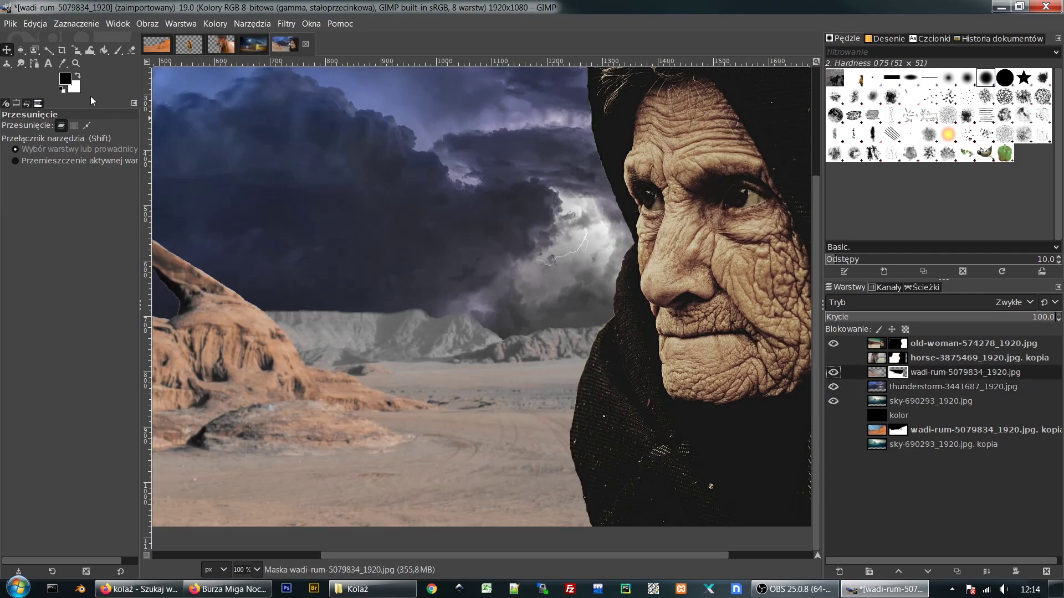
click(118, 50)
mouse_move(294, 299)
mouse_down()
mouse_move(318, 313)
mouse_move(393, 318)
mouse_move(270, 302)
mouse_move(315, 354)
mouse_move(604, 349)
mouse_move(356, 327)
mouse_move(321, 335)
mouse_move(302, 321)
mouse_move(347, 347)
mouse_move(355, 333)
mouse_move(440, 314)
mouse_move(605, 336)
mouse_up()
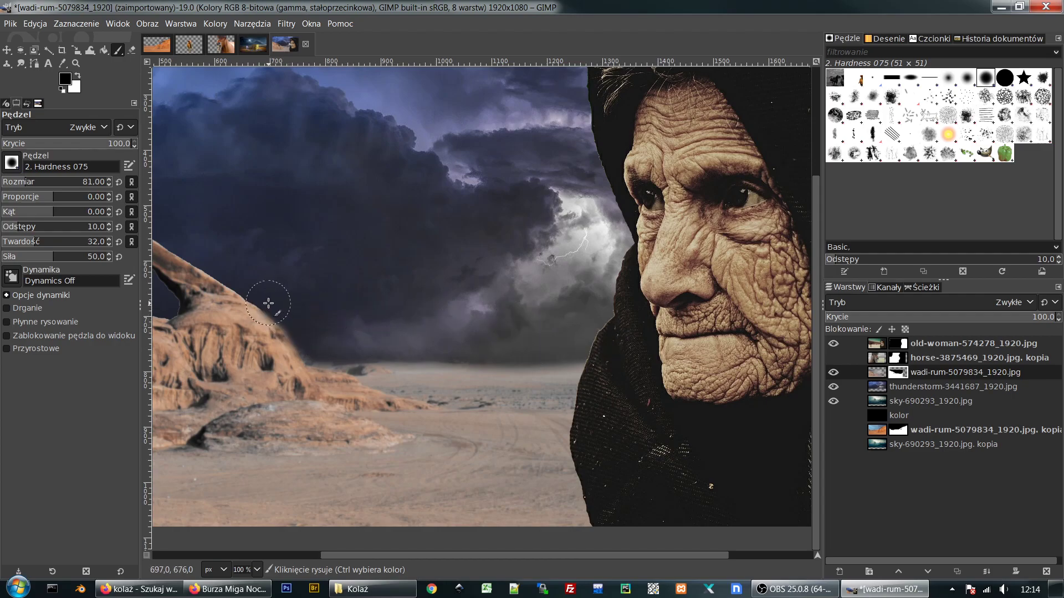
mouse_move(304, 337)
mouse_down()
mouse_move(280, 307)
mouse_move(304, 296)
mouse_up()
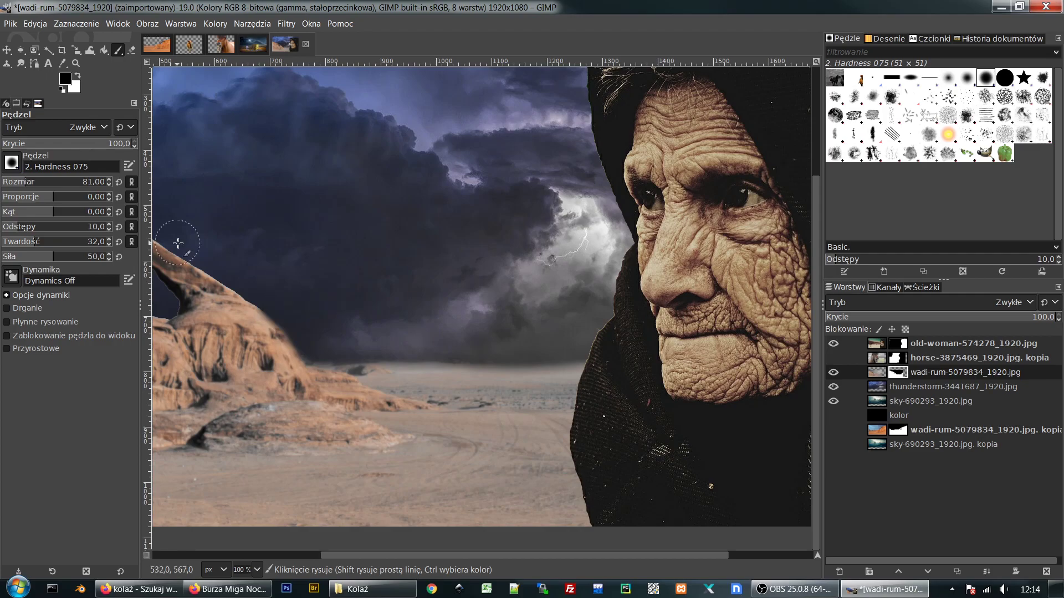
Step: Refine the desert mask at brush hardness 74, restoring the rock with white and cleaning the sky above the horizon with black
click(61, 247)
click(242, 321)
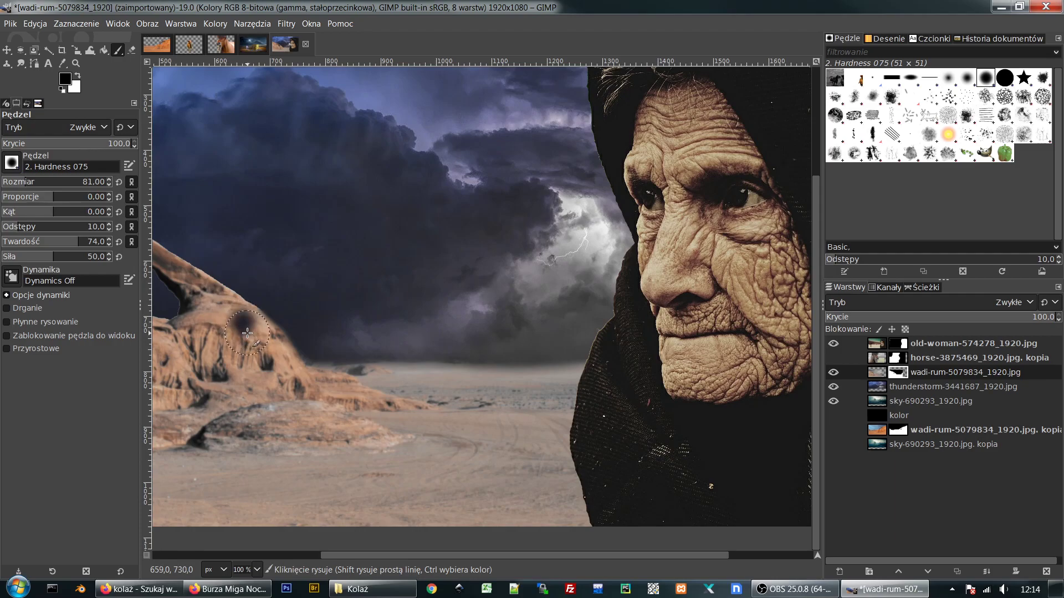
key(ctrl+z)
key(x)
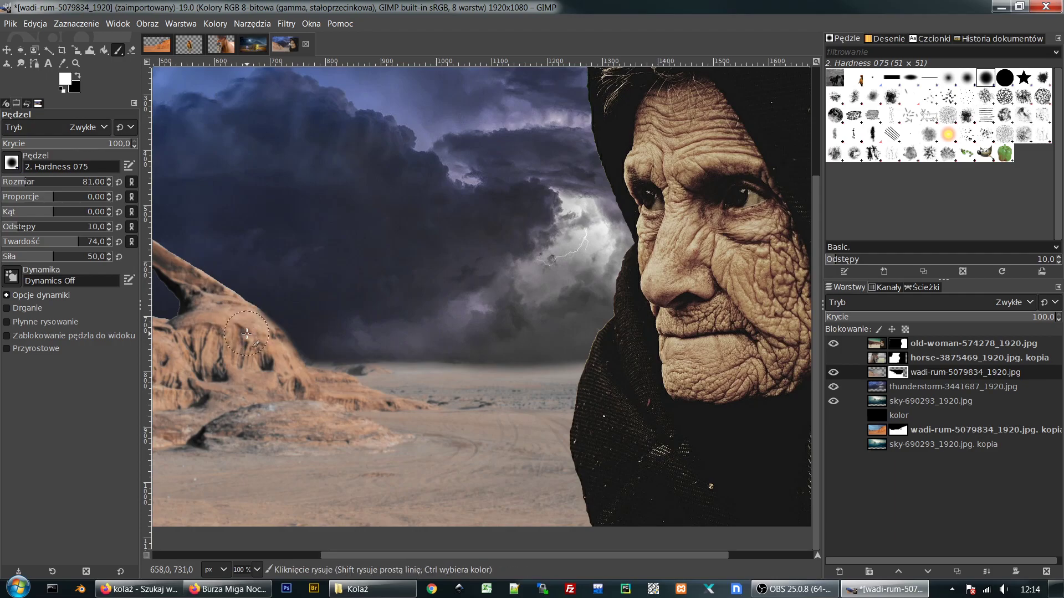
mouse_move(246, 328)
mouse_down()
mouse_move(260, 326)
mouse_move(287, 378)
mouse_move(294, 355)
mouse_move(286, 350)
mouse_move(298, 381)
mouse_up()
key(x)
drag(352, 351, 316, 340)
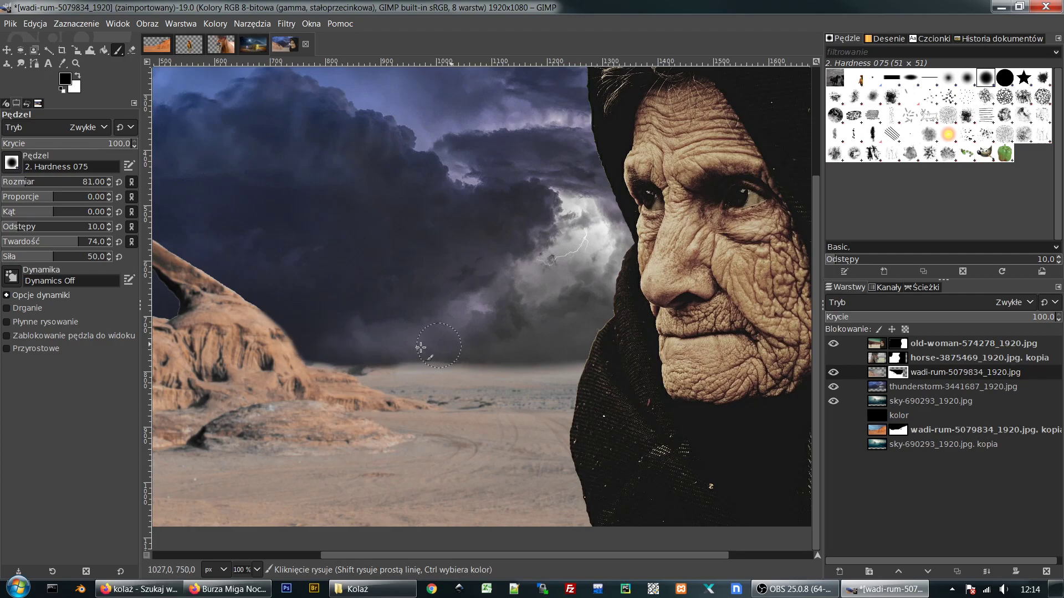
Step: Copy the masked m_horses-1656947_1920.jpg layer from its own image into the collage
ctrl+scroll(472, 311, down, 4)
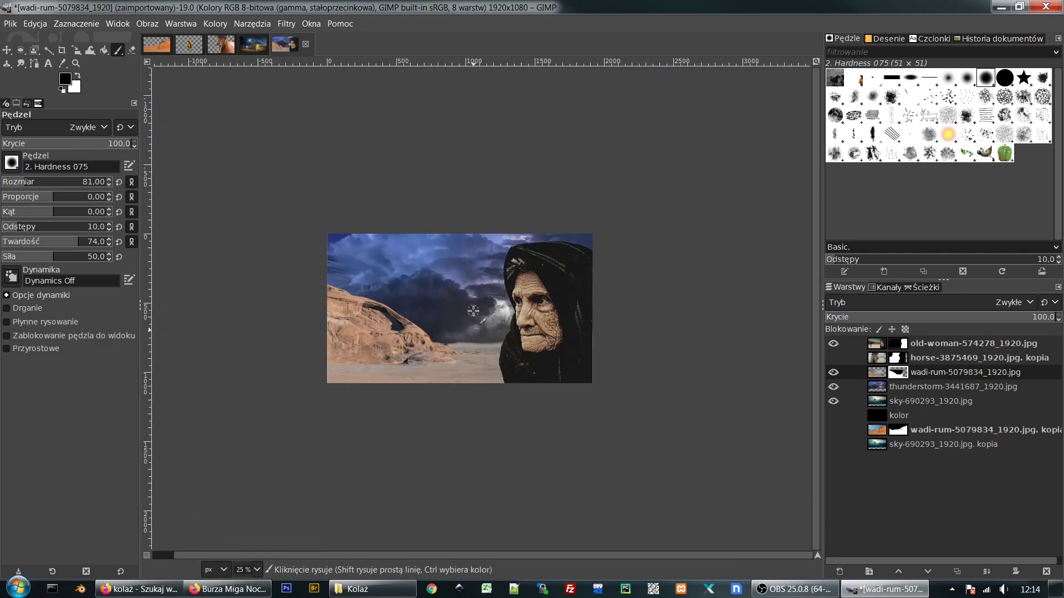
ctrl+scroll(472, 311, up, 2)
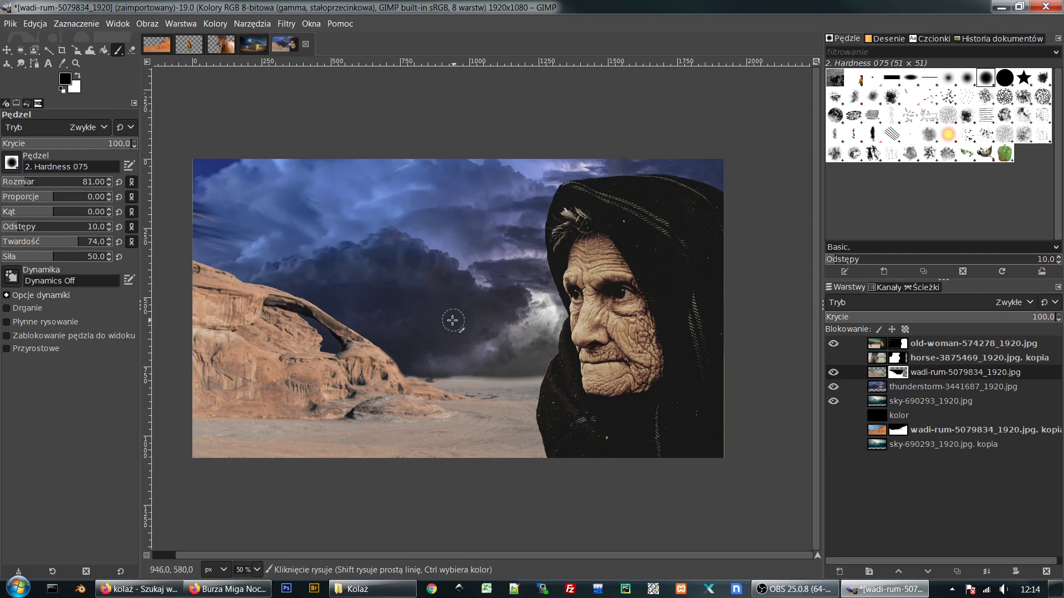
scroll(465, 314, down, 1)
scroll(466, 313, left, 1)
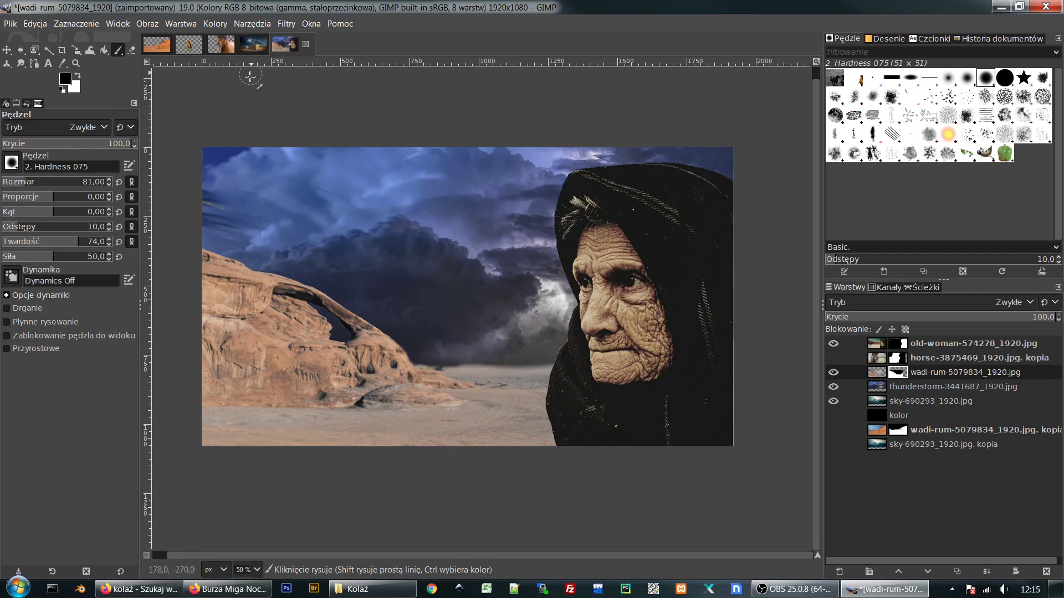
click(254, 46)
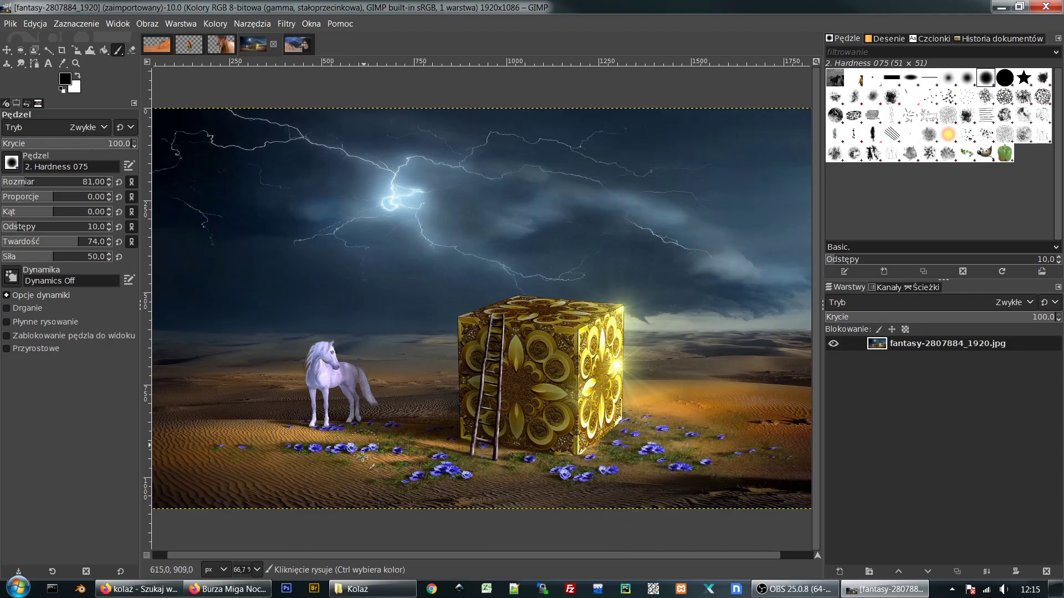
click(192, 48)
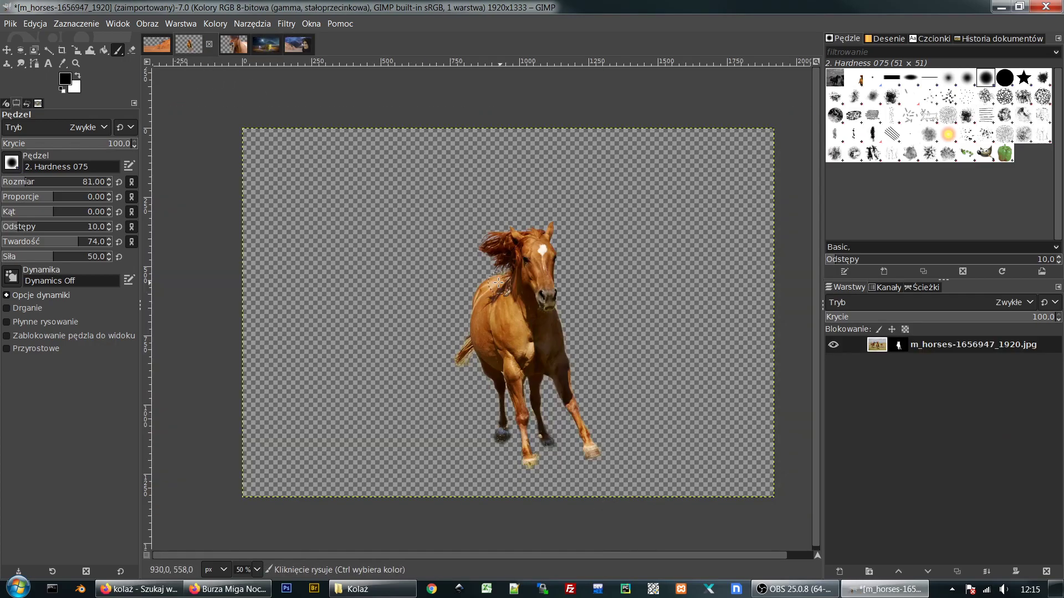
drag(882, 352, 296, 58)
drag(374, 291, 375, 291)
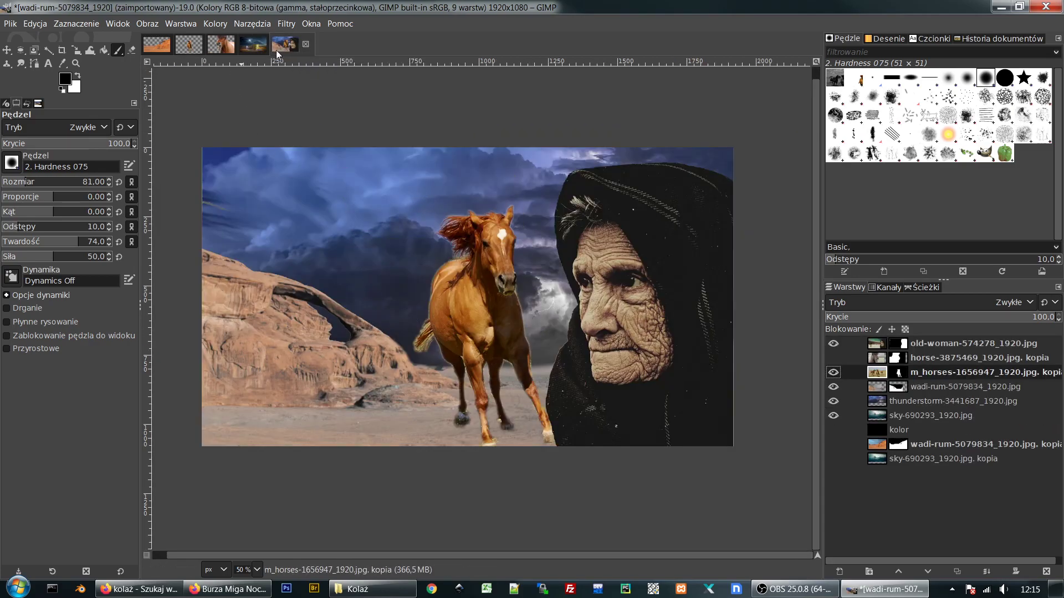
Step: Scale the horse layer to 573 × 398 px and position it on the sand in front of the rock
click(256, 24)
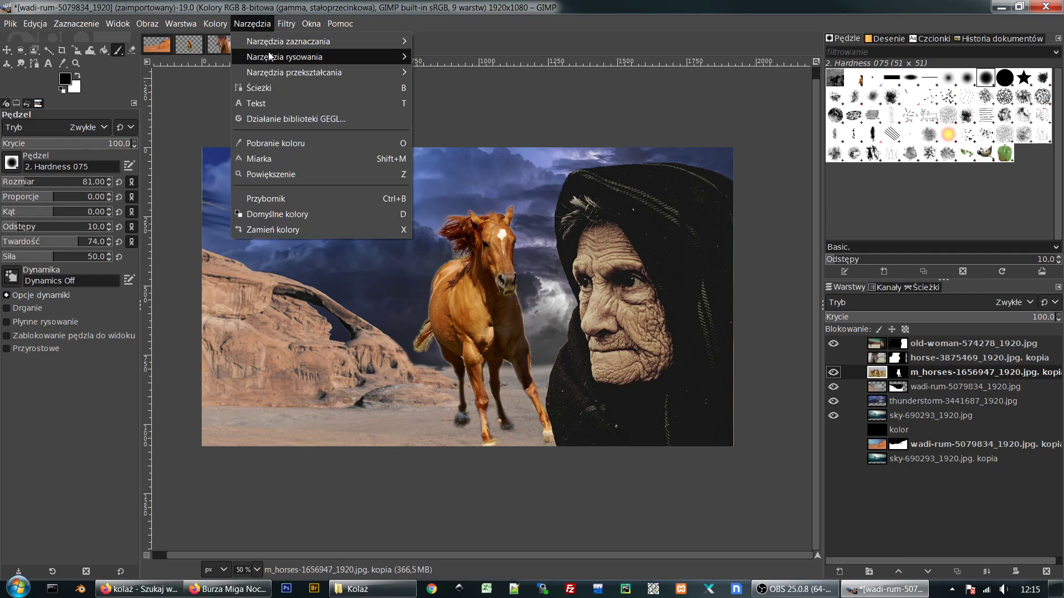
click(256, 24)
click(256, 25)
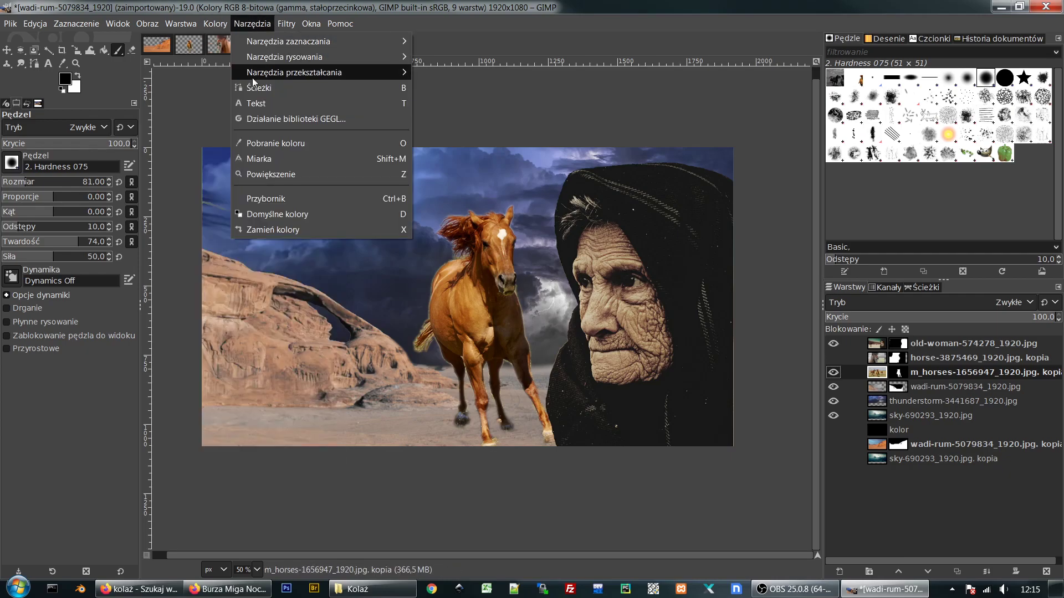
mouse_move(332, 72)
click(452, 139)
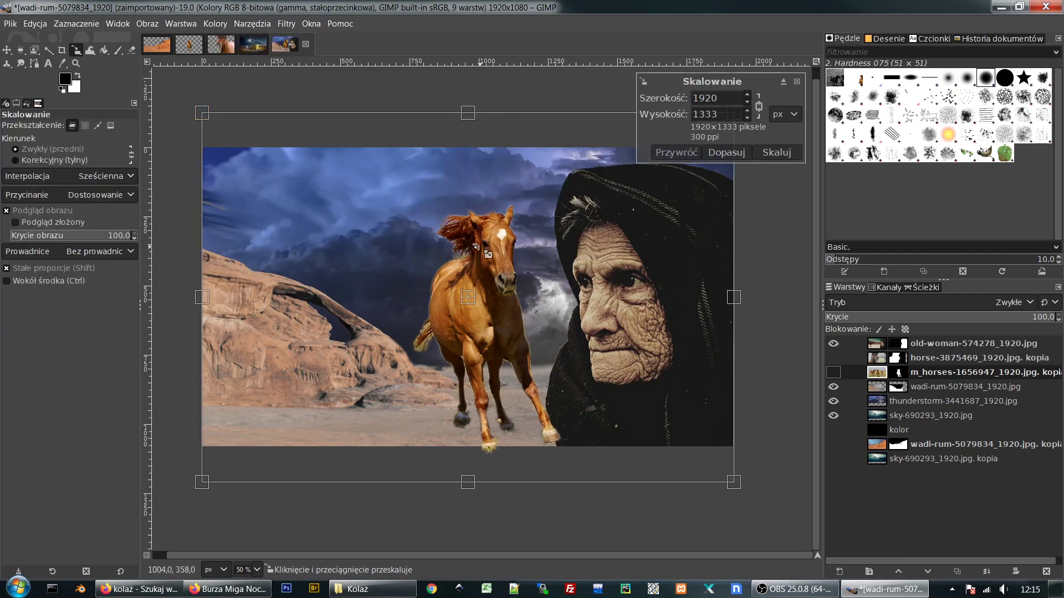
drag(569, 205, 365, 352)
drag(516, 227, 391, 314)
drag(311, 393, 392, 390)
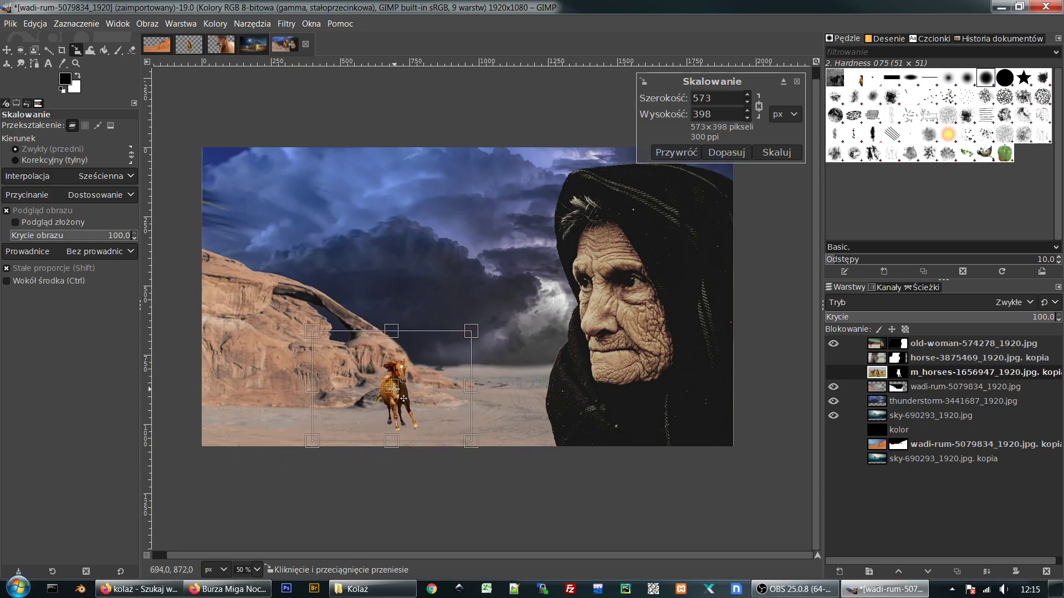
key(Return)
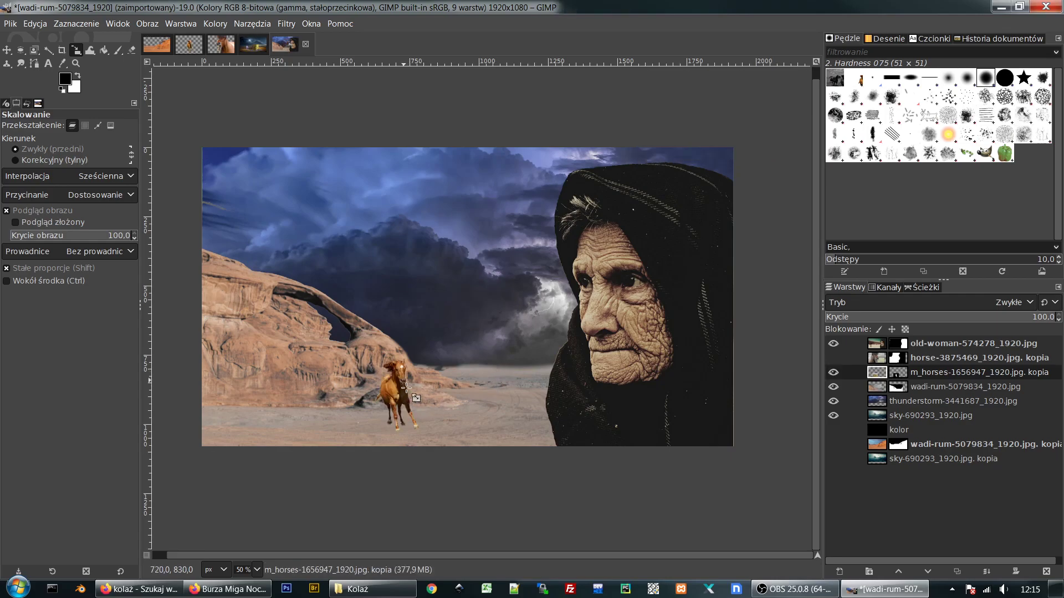
click(7, 50)
mouse_move(393, 403)
mouse_down()
mouse_move(394, 413)
mouse_move(382, 405)
mouse_up()
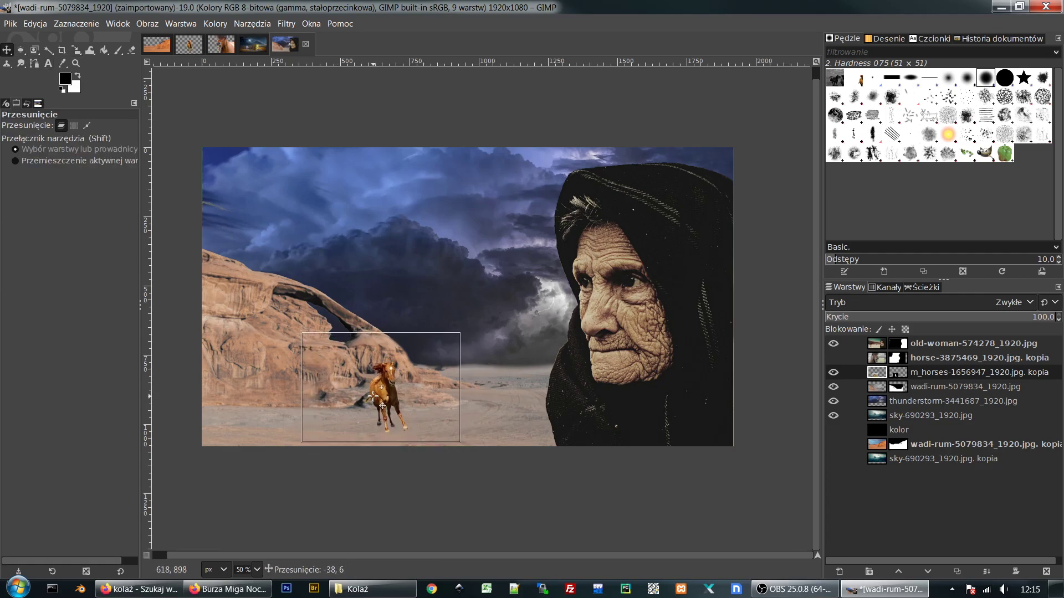
click(839, 571)
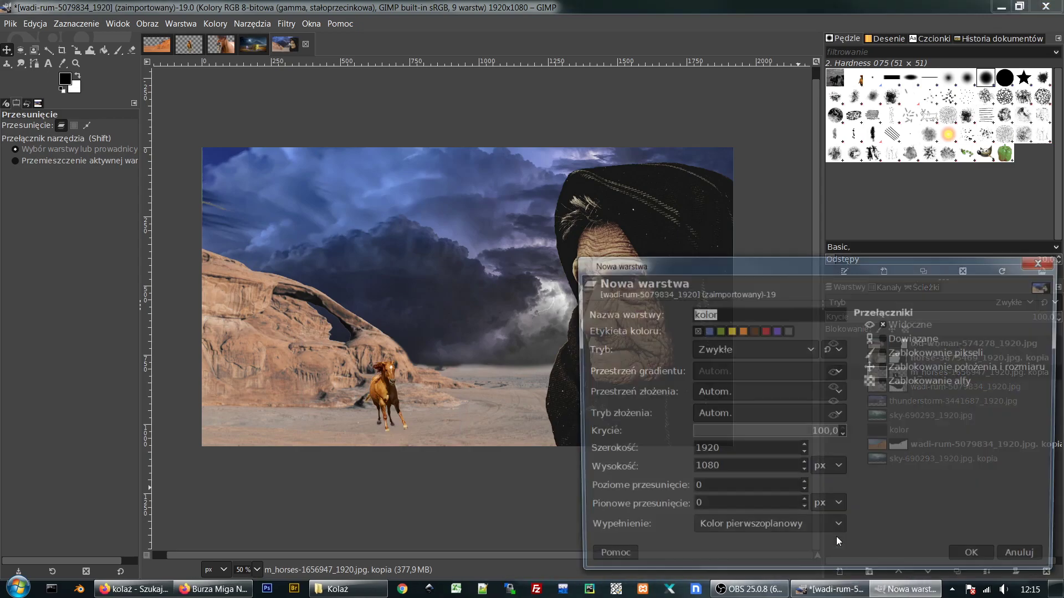
click(971, 552)
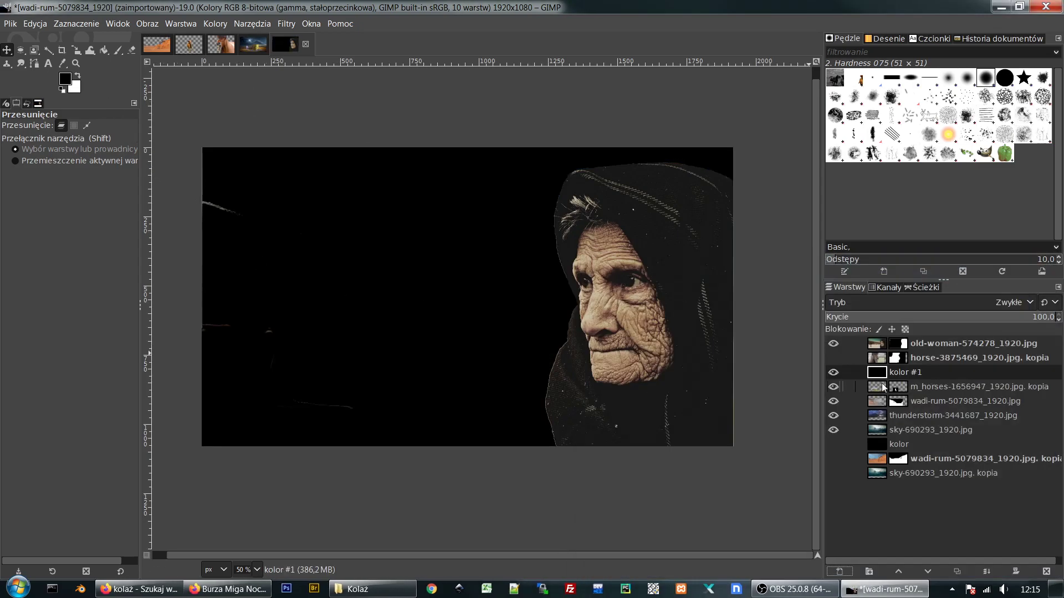
key(ctrl+z)
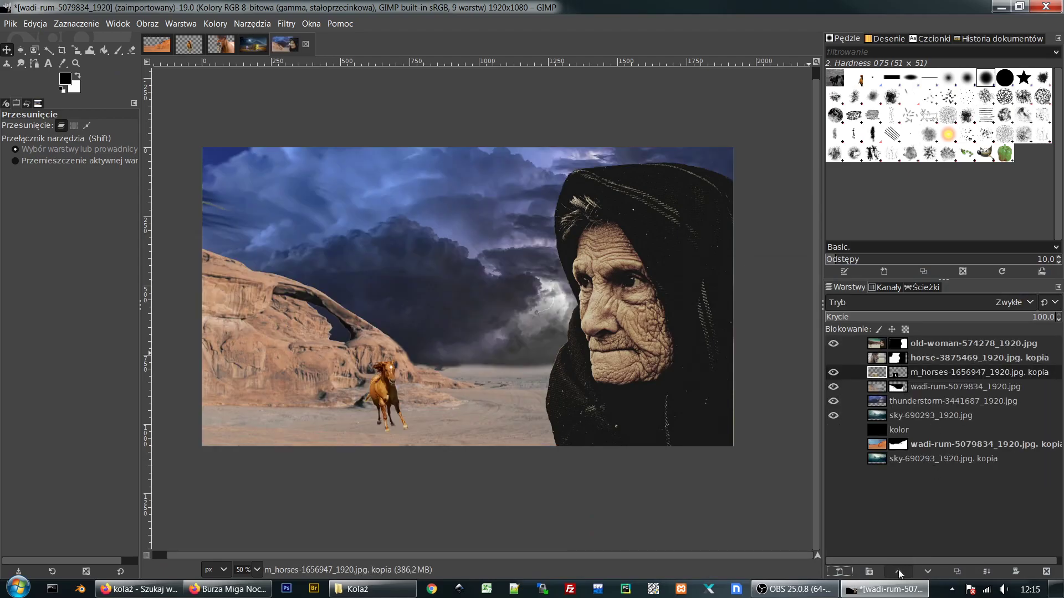
Step: Add a new 1920 × 1080 px layer with transparency fill directly above the horse layer
click(839, 571)
click(705, 534)
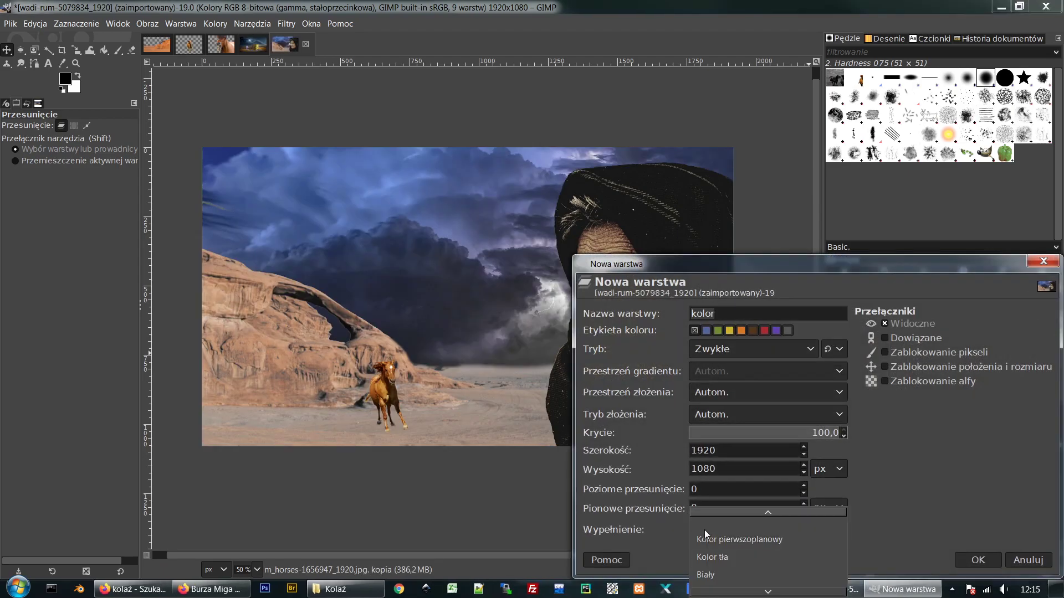
scroll(720, 559, down, 1)
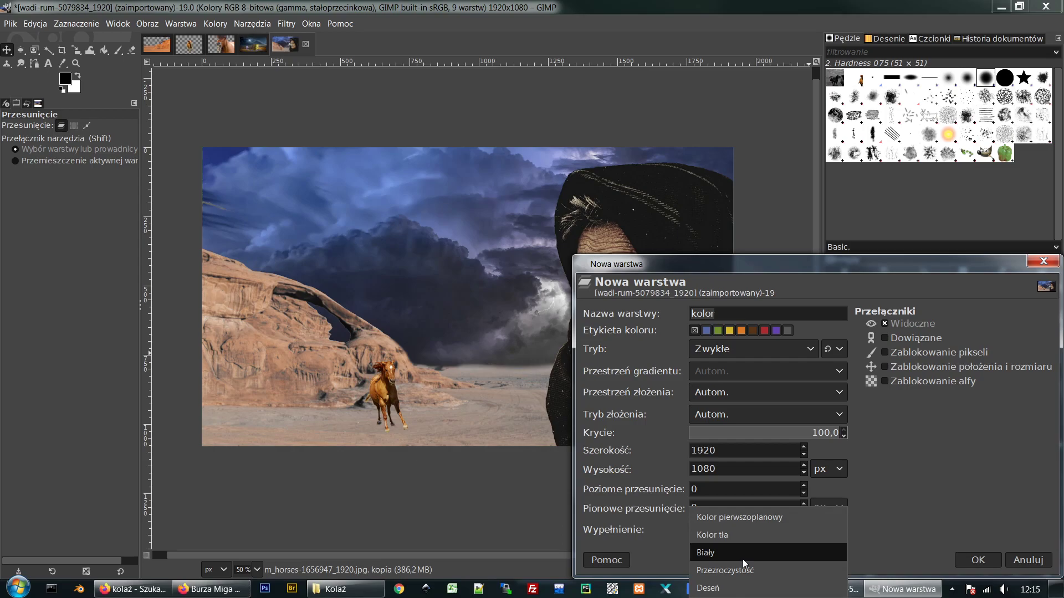
click(737, 573)
click(978, 561)
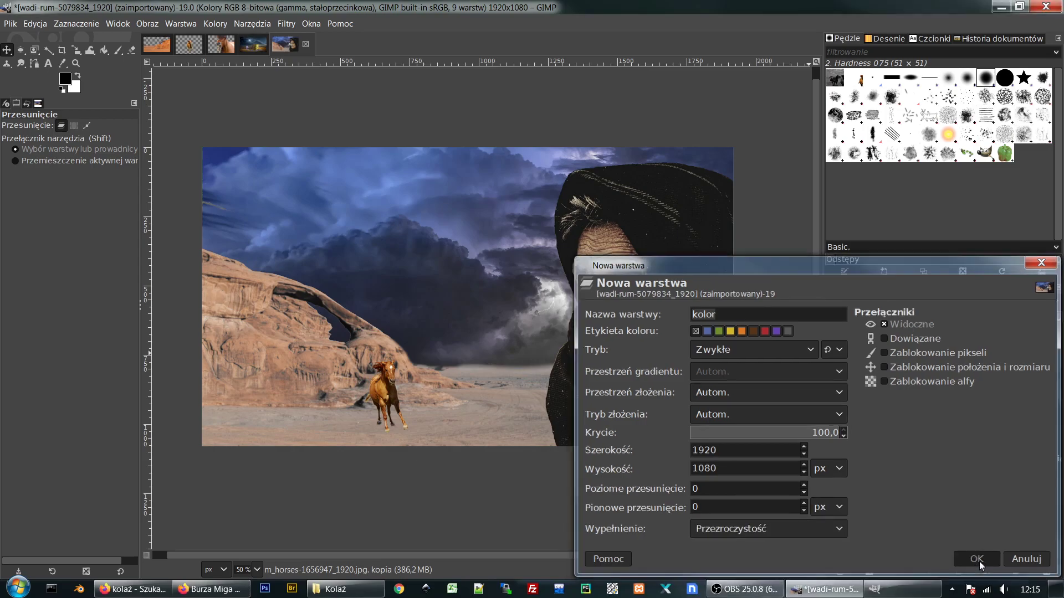
Step: Paint a black shadow blob under the horse's hooves with the 81 px brush at hardness 20
click(118, 50)
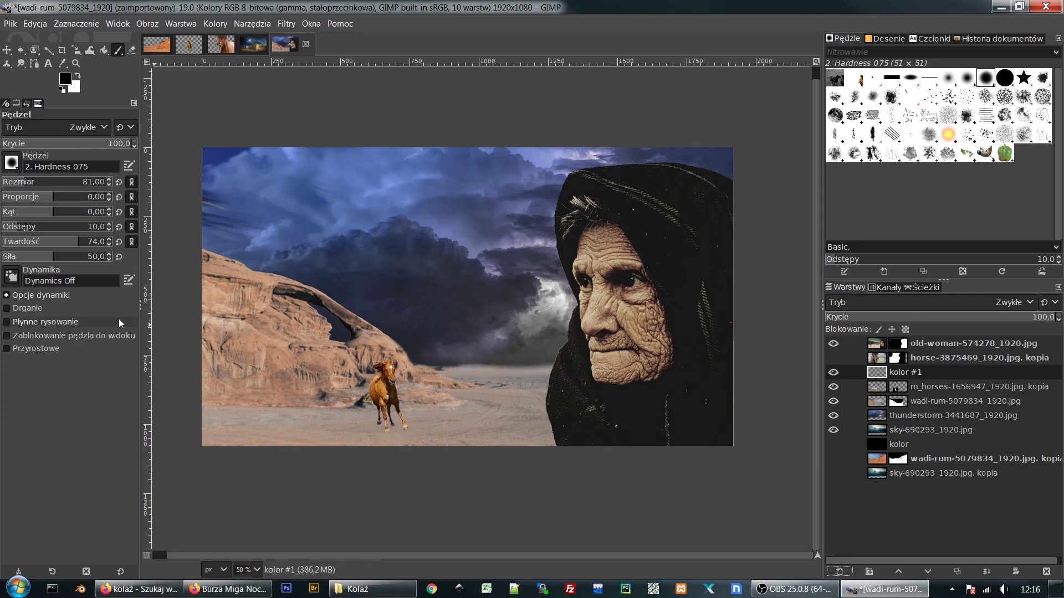
drag(59, 243, 22, 244)
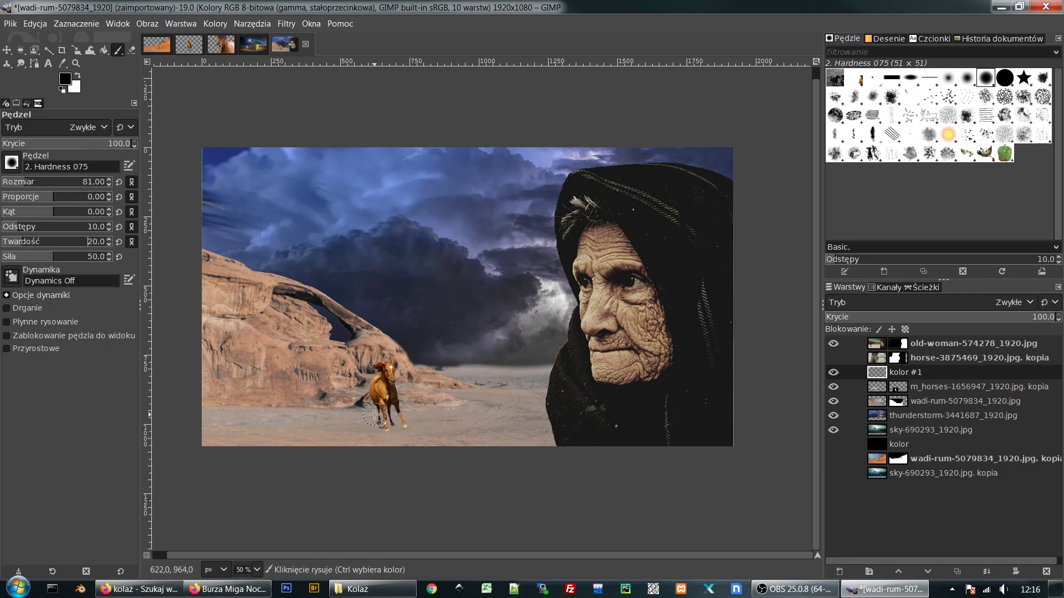
mouse_move(385, 430)
mouse_down()
mouse_move(373, 428)
mouse_move(407, 433)
mouse_up()
Step: Set the shadow layer's blend mode to Overlay (Pokrywanie) and its opacity to 75.5
drag(1025, 319, 989, 324)
scroll(964, 304, down, 3)
scroll(964, 305, down, 3)
scroll(964, 305, down, 4)
scroll(964, 305, down, 4)
scroll(963, 304, down, 2)
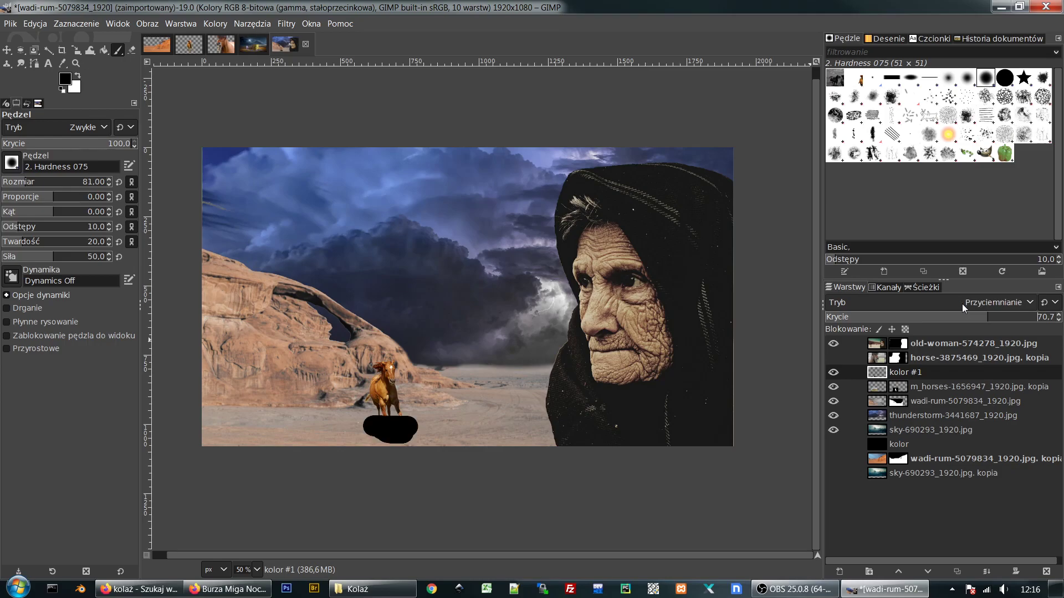
scroll(962, 304, down, 1)
scroll(962, 303, down, 1)
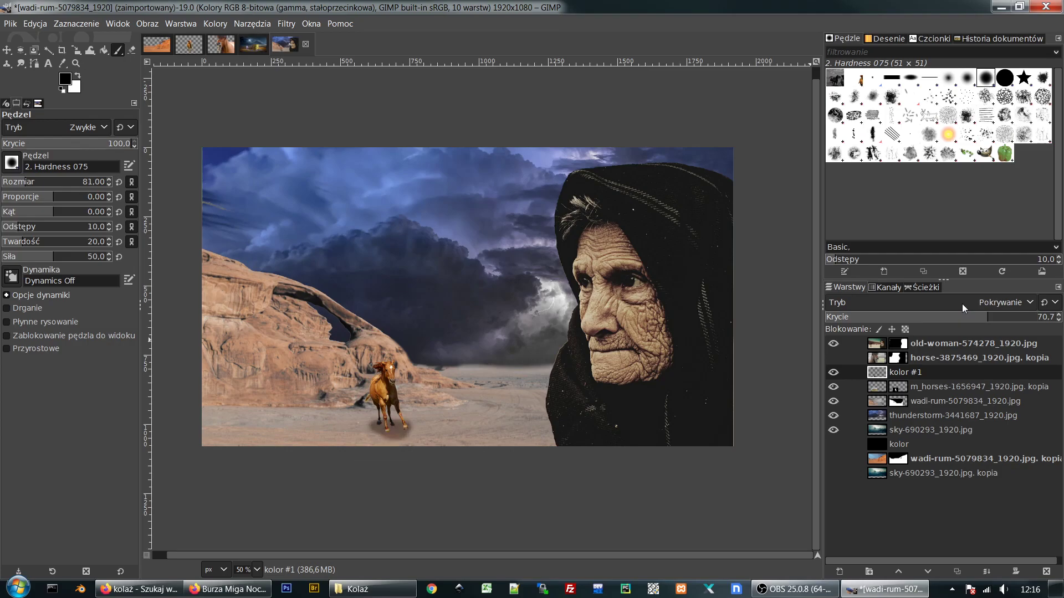
click(962, 303)
click(961, 304)
drag(995, 320, 1000, 321)
mouse_move(1009, 323)
mouse_down()
mouse_move(1034, 321)
mouse_move(996, 321)
mouse_up()
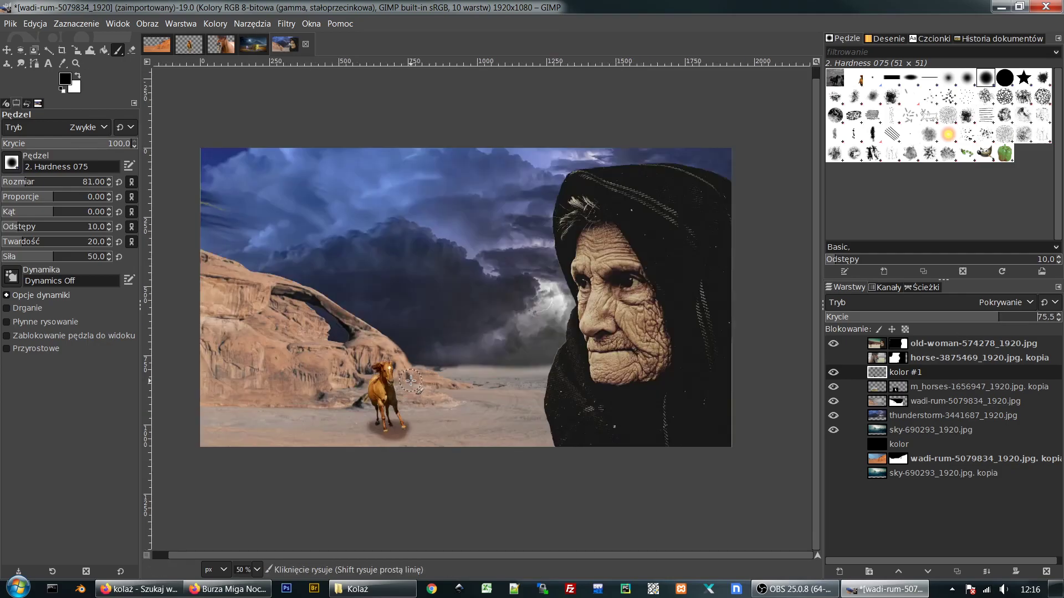
Step: Mute the horse layer's colours by setting its saturation to -49 in Hue-Saturation
scroll(411, 380, up, 1)
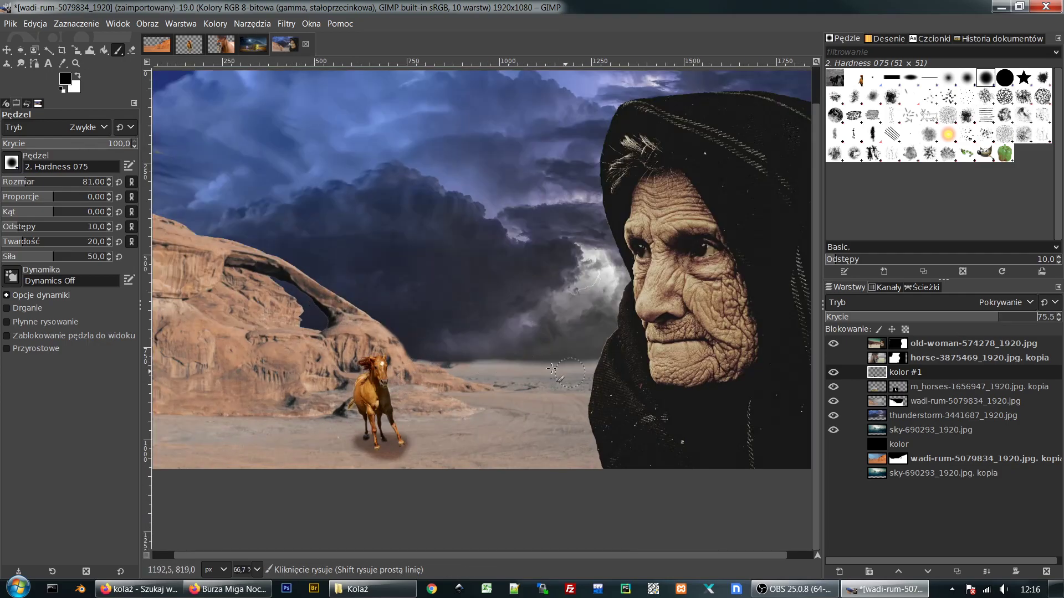
click(878, 389)
click(834, 387)
click(833, 387)
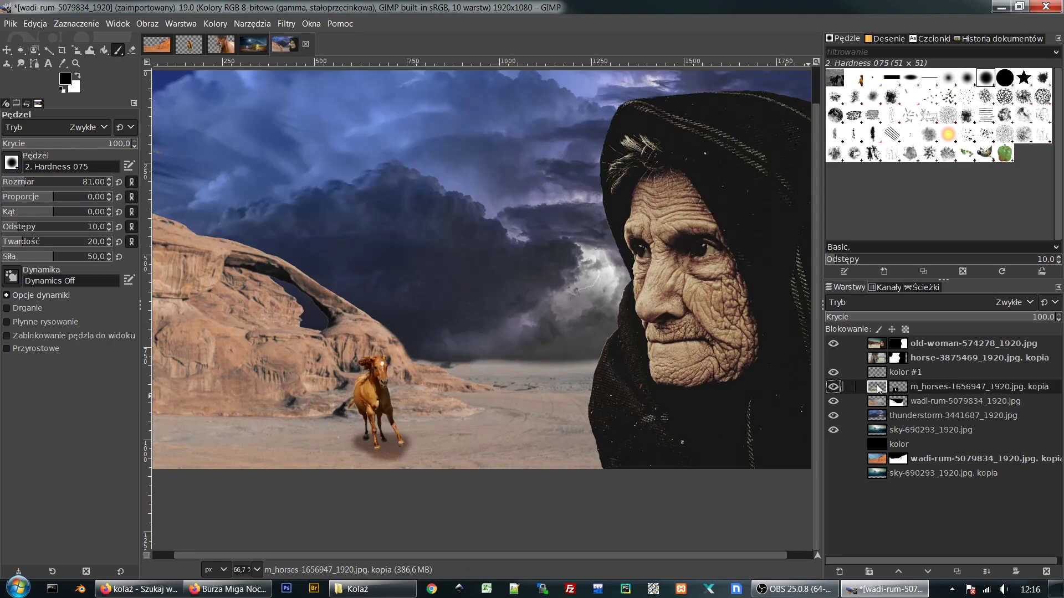
click(214, 23)
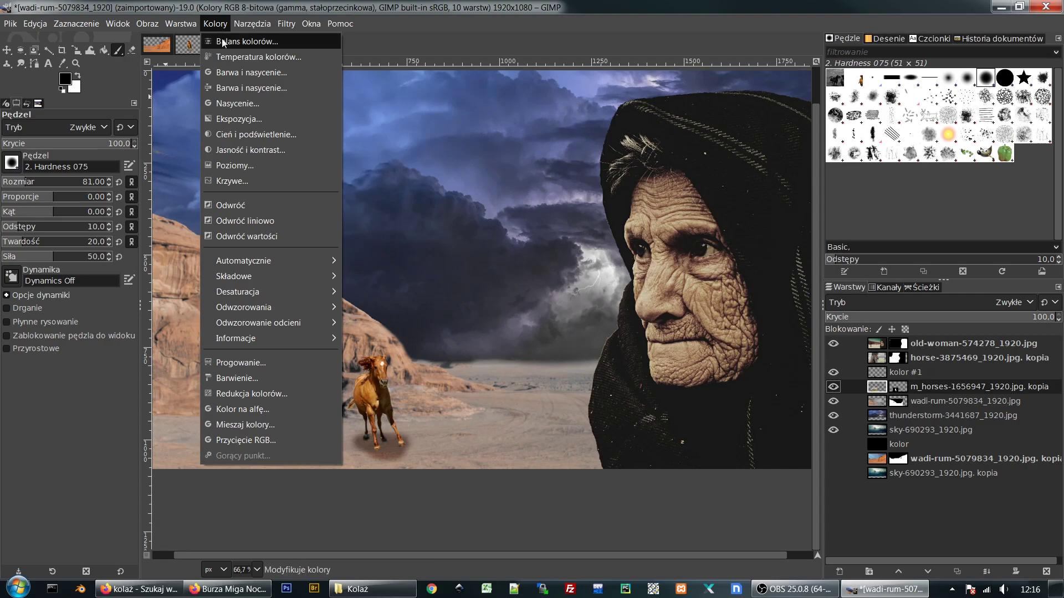
click(235, 103)
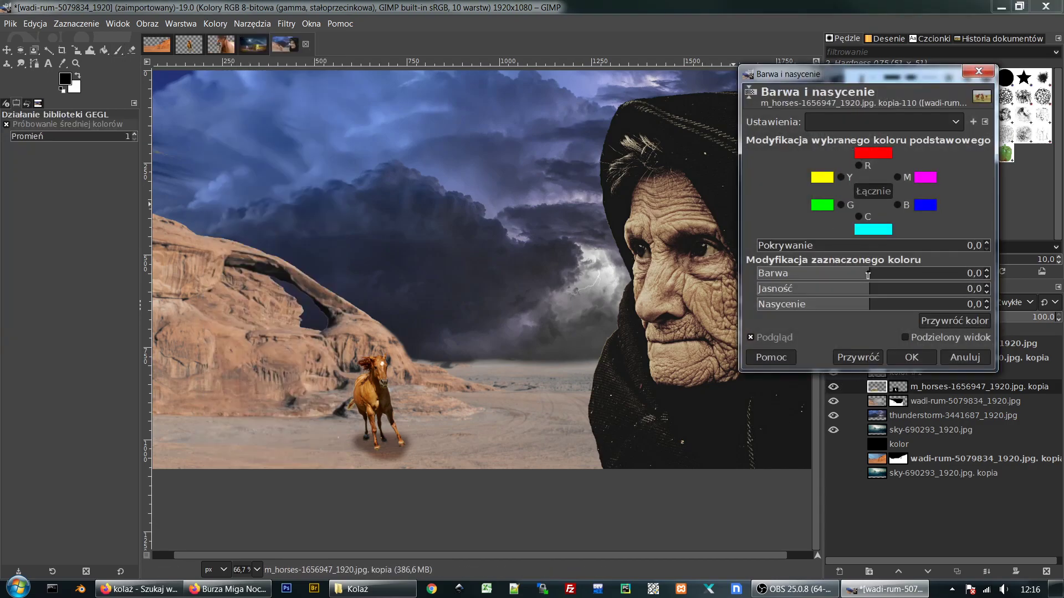
drag(863, 310, 817, 310)
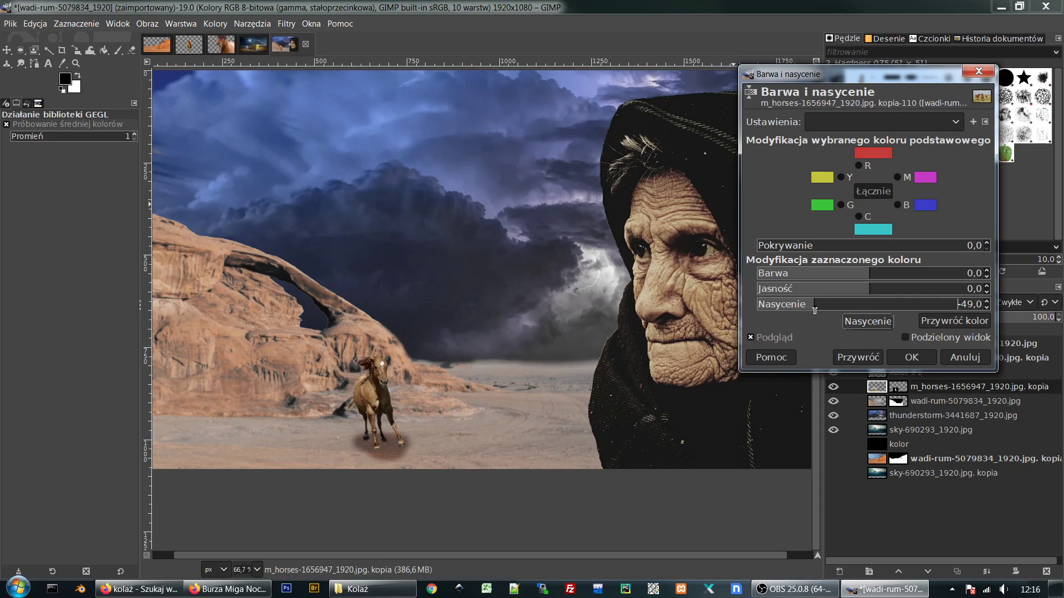
click(913, 359)
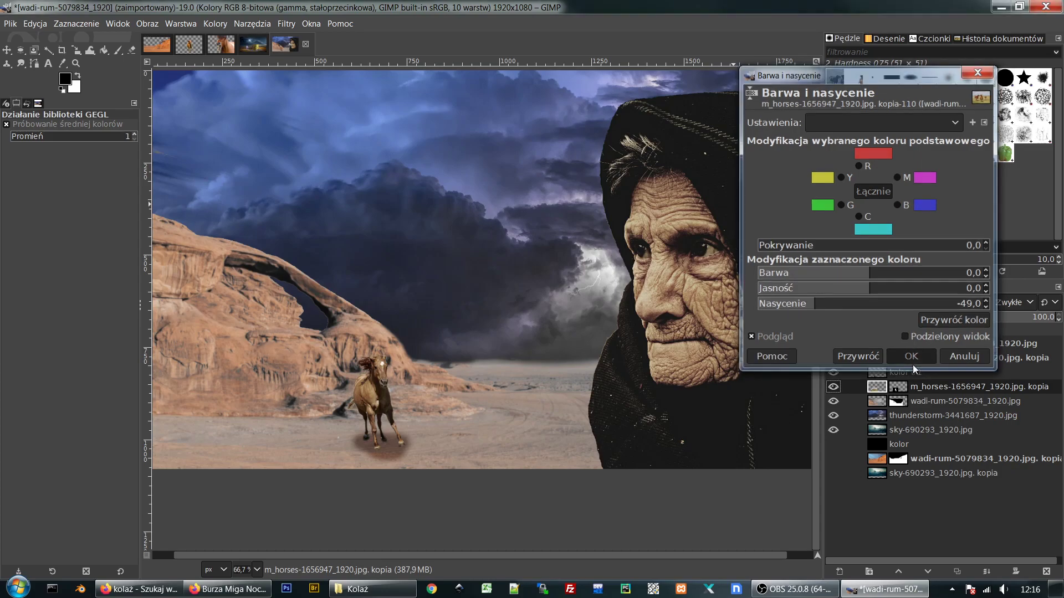
scroll(397, 322, down, 2)
scroll(398, 322, up, 2)
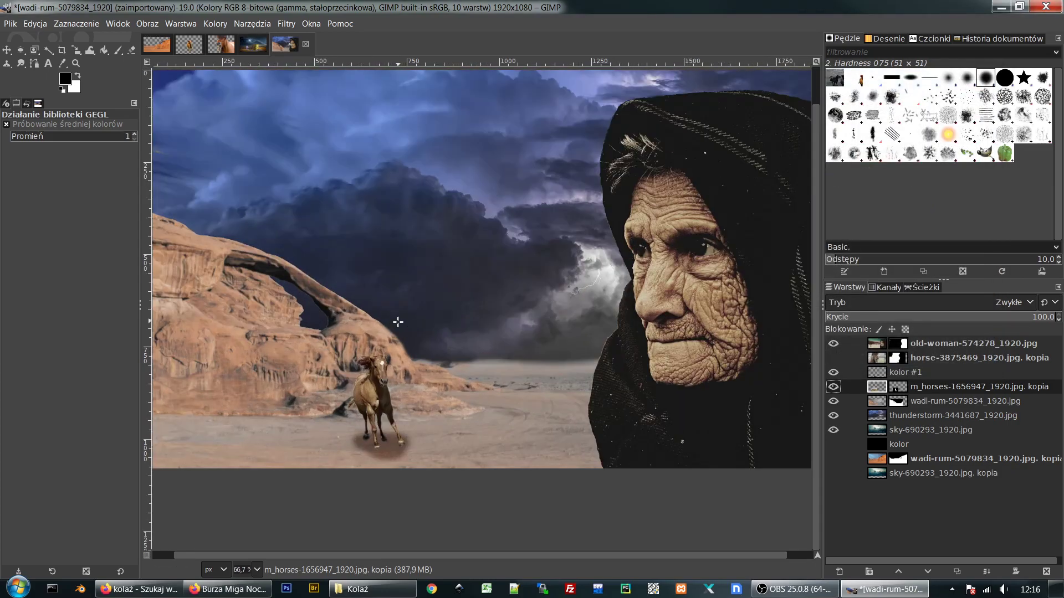
scroll(396, 333, down, 2)
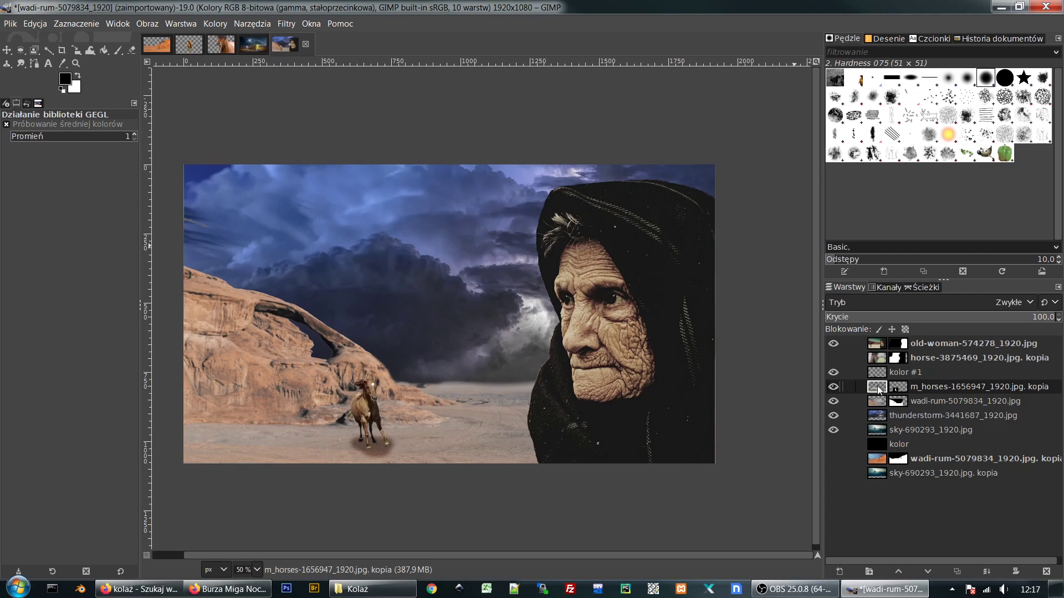
Step: Flip the visible wadi-rum-5079834_1920.jpg desert layer horizontally
click(833, 400)
click(833, 400)
click(879, 404)
click(252, 23)
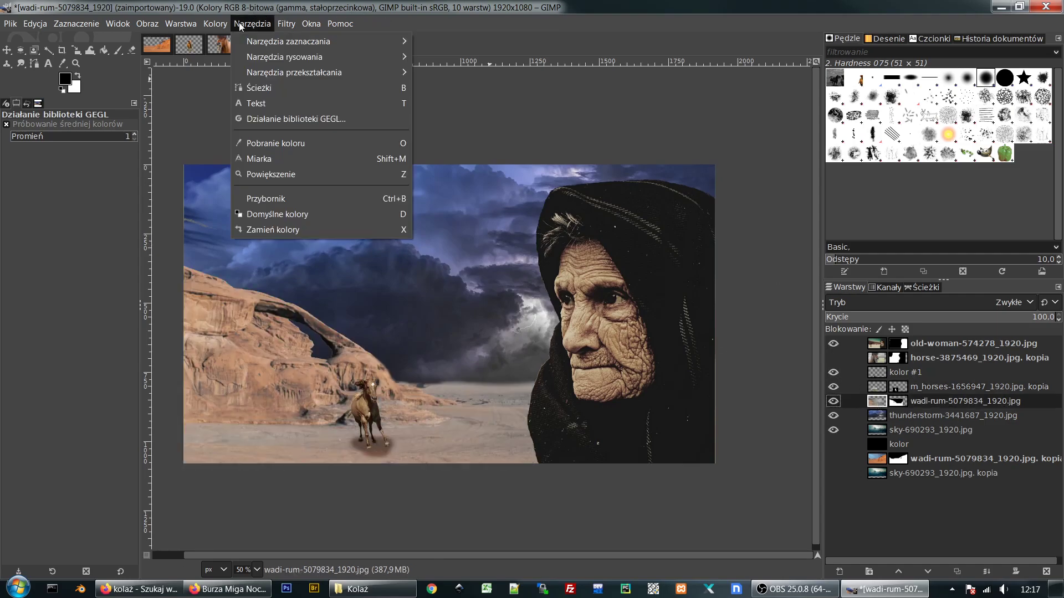
mouse_move(268, 75)
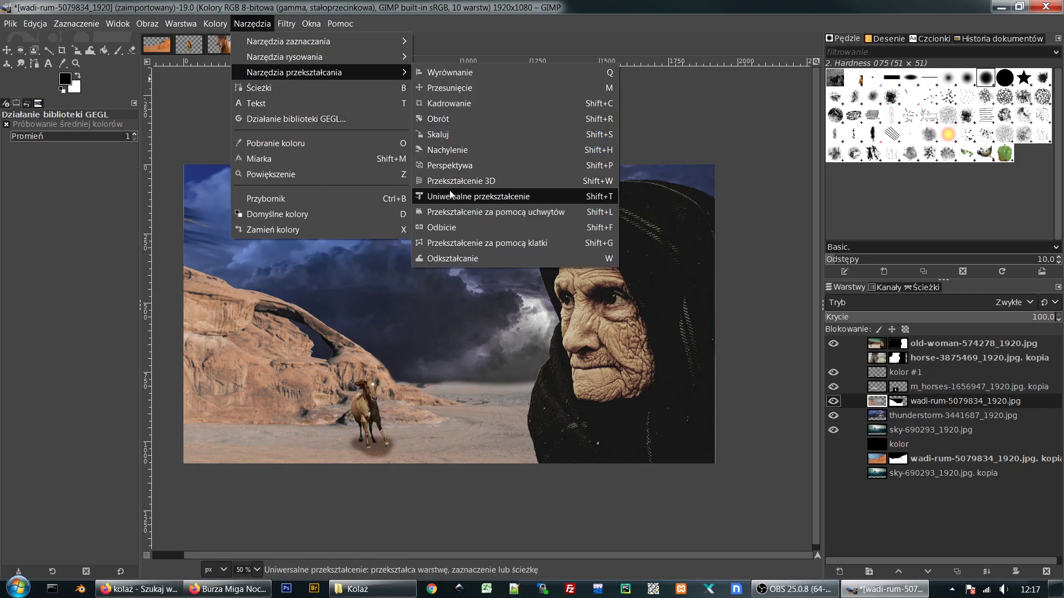
click(441, 227)
click(288, 387)
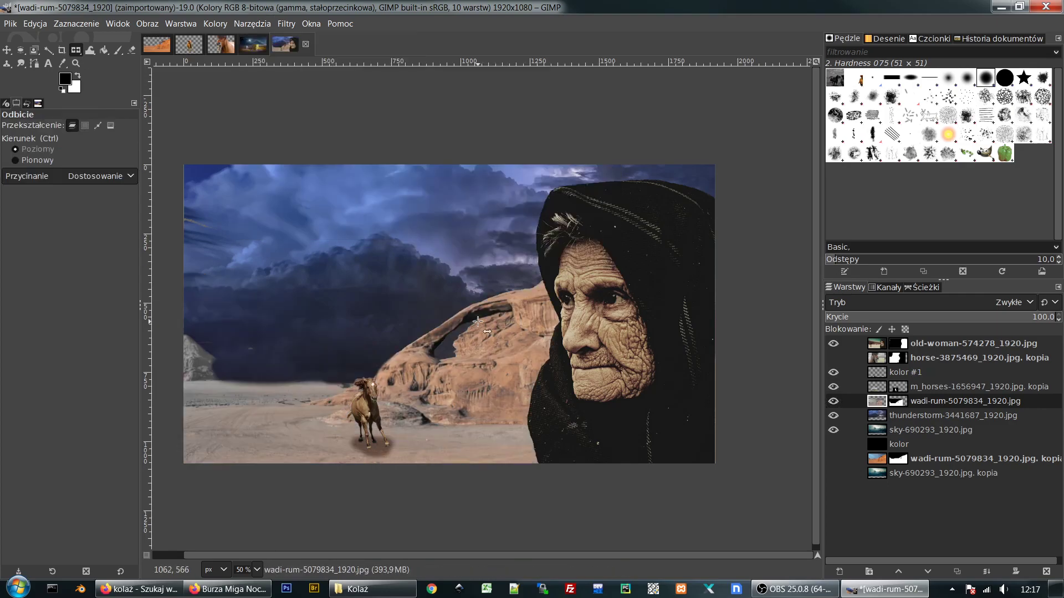
Step: Move the horse layer and its shadow layer onto the open sand left of the flipped rock
click(6, 50)
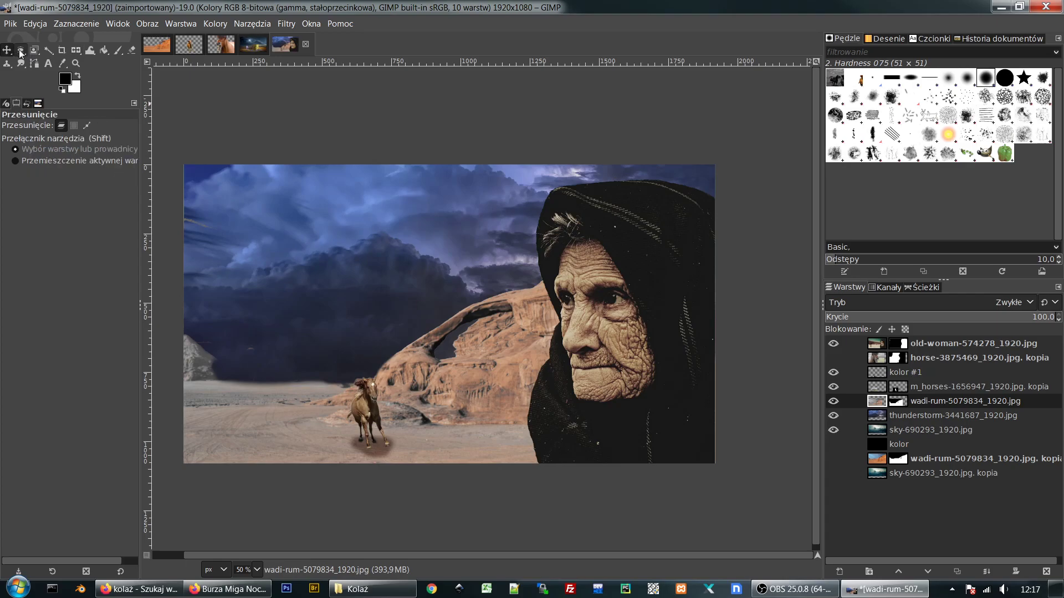
click(881, 387)
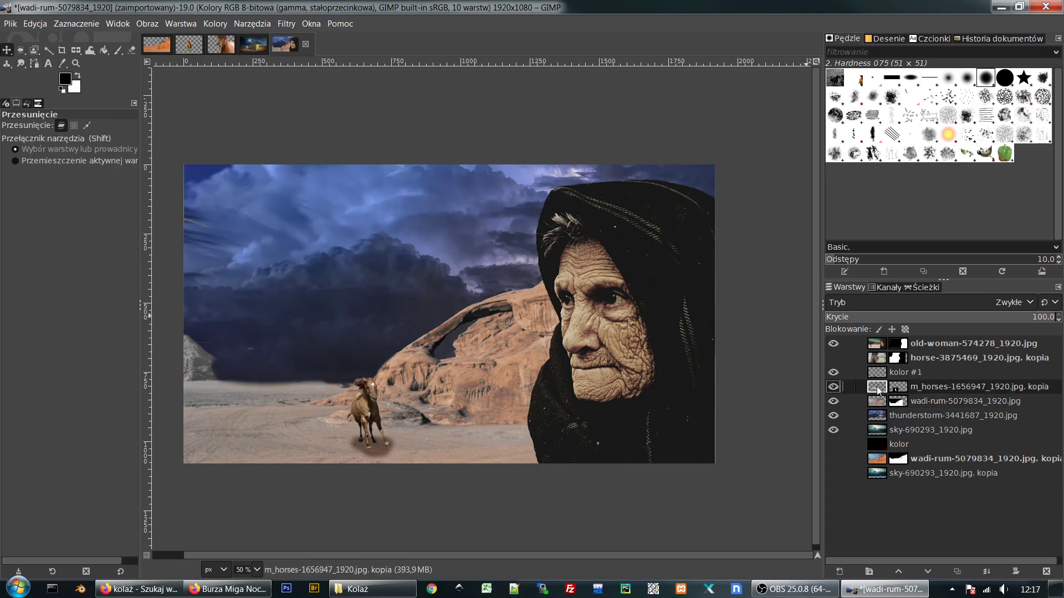
drag(367, 409, 274, 405)
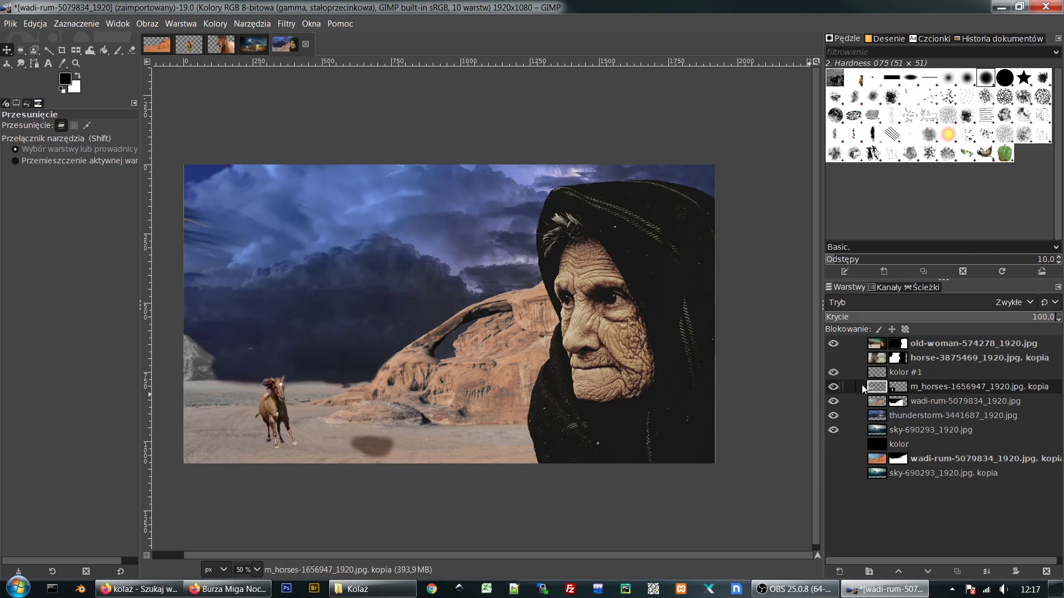
click(878, 372)
drag(379, 445, 292, 440)
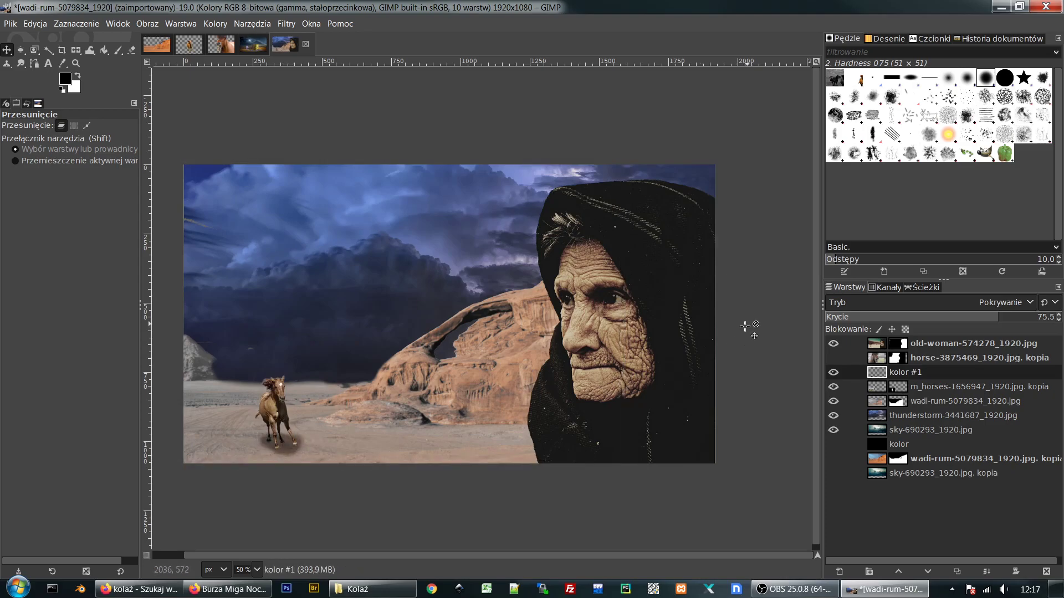
ctrl+scroll(618, 323, down, 1)
ctrl+scroll(619, 323, up, 1)
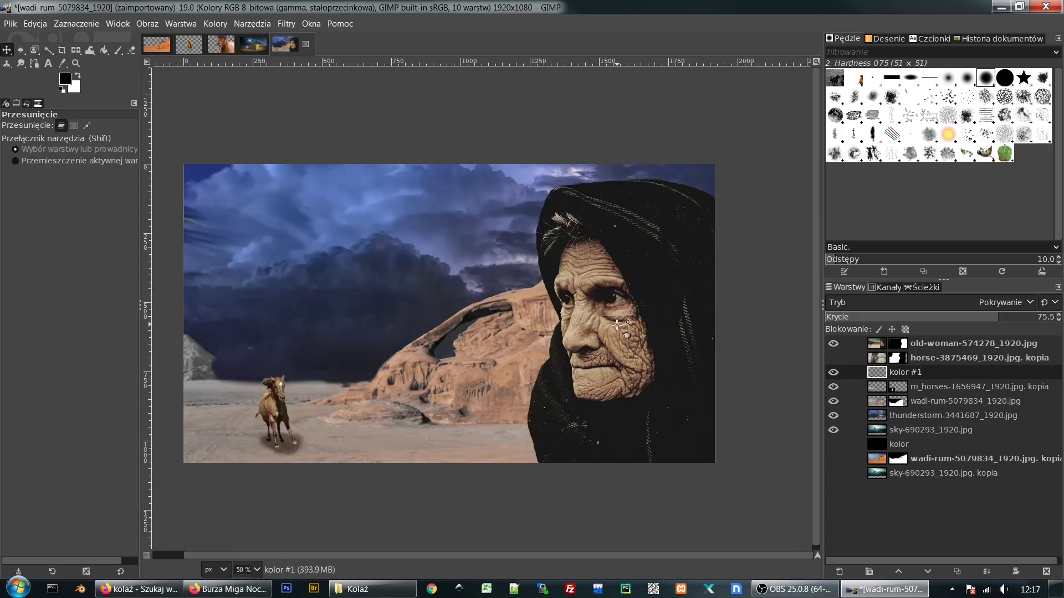
Step: Hide the old woman layer and shift the desert layer right so the rock reaches the image's right edge
click(837, 347)
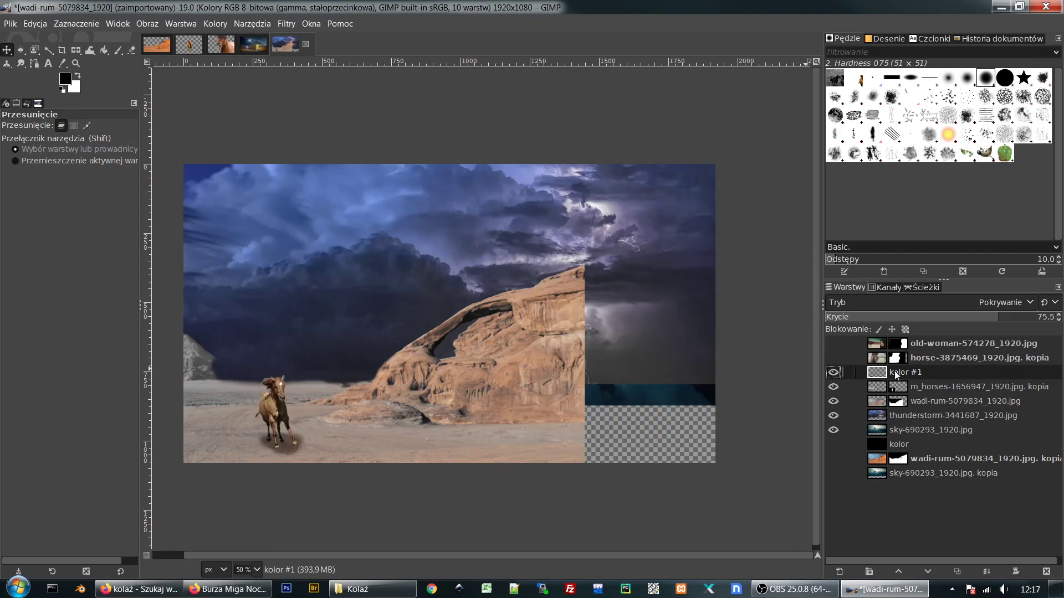
click(879, 387)
drag(548, 382, 682, 384)
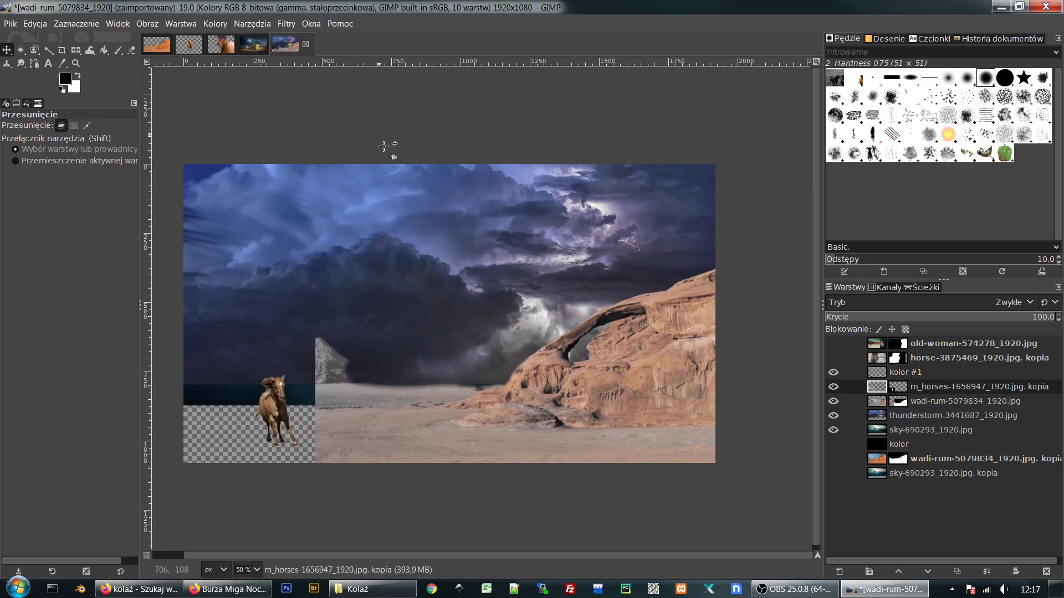
Step: Scale the visible wadi-rum-5079834_1920.jpg desert layer up to 2142 × 1206 px, extending it towards the upper left
click(255, 25)
mouse_move(255, 73)
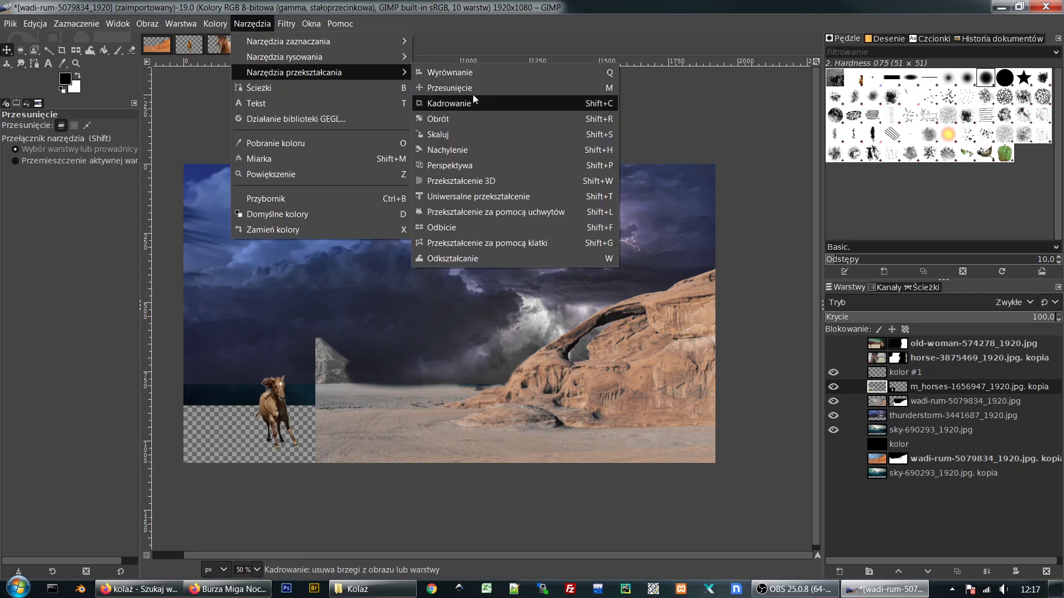
click(452, 133)
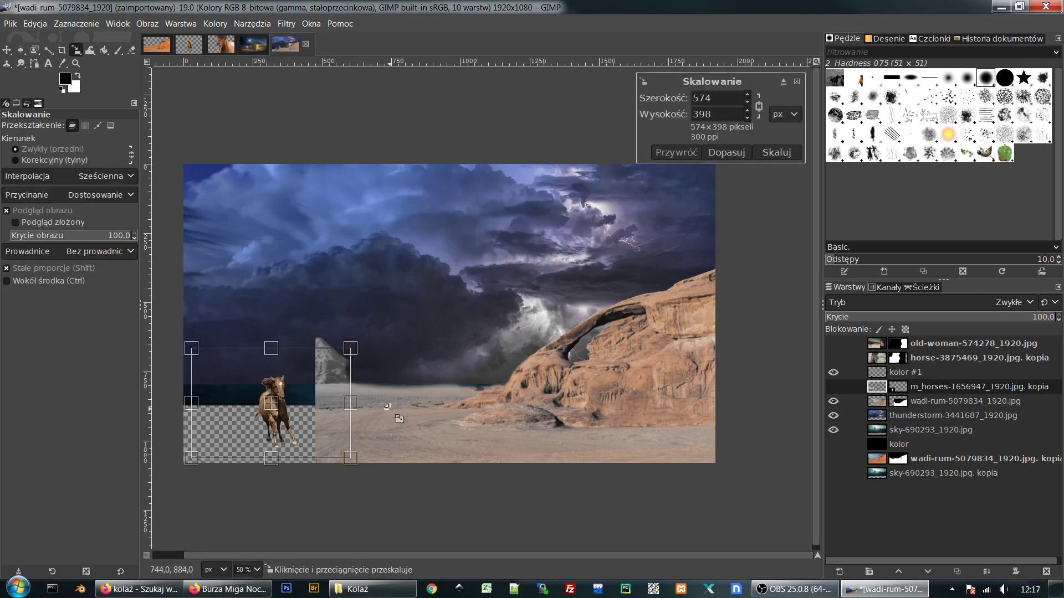
key(Escape)
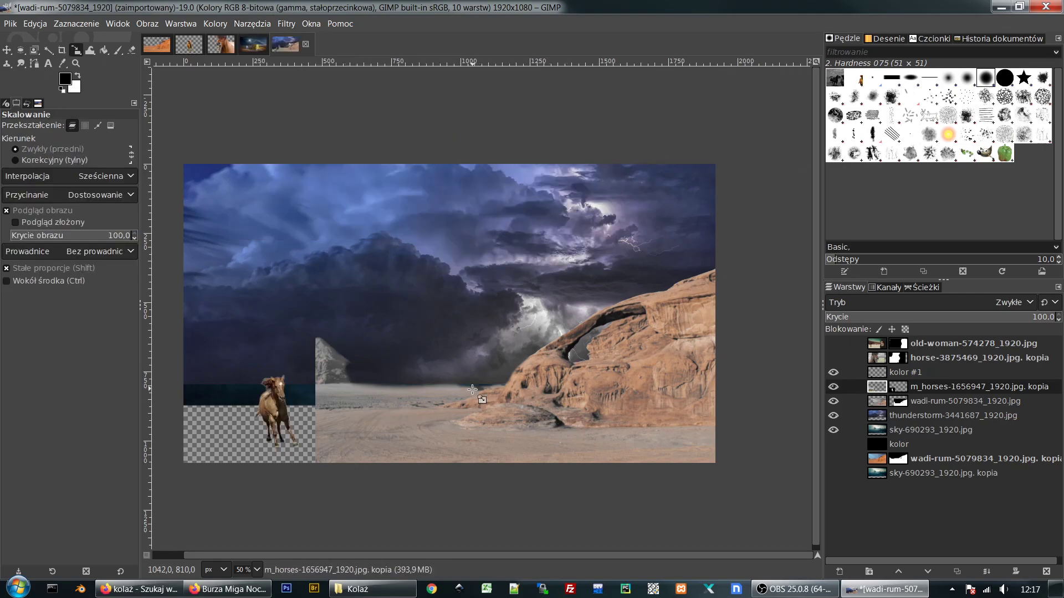
click(840, 390)
click(839, 388)
click(856, 403)
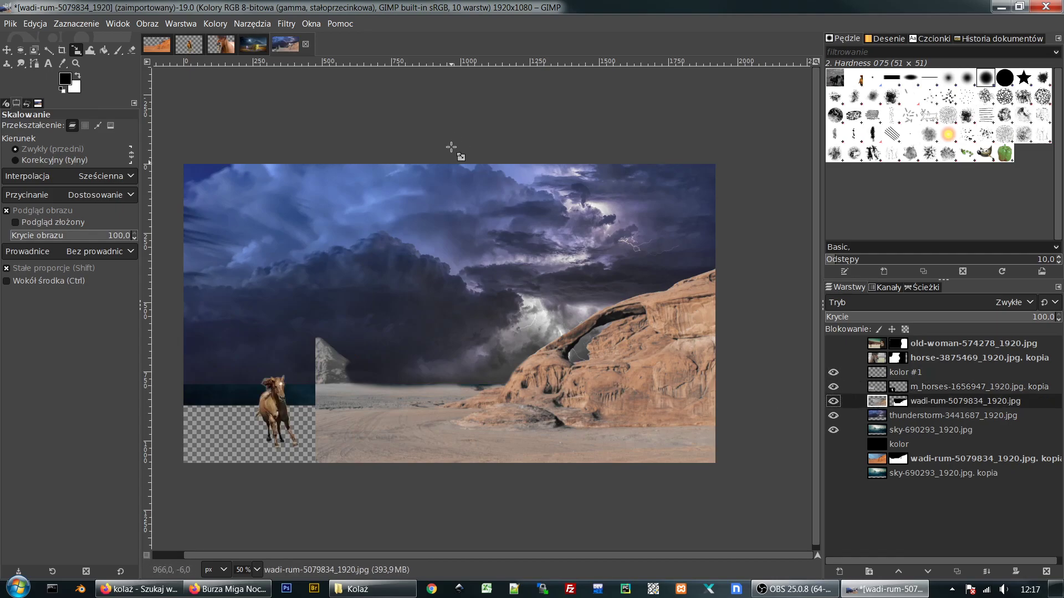
click(499, 338)
drag(375, 330, 161, 250)
key(Return)
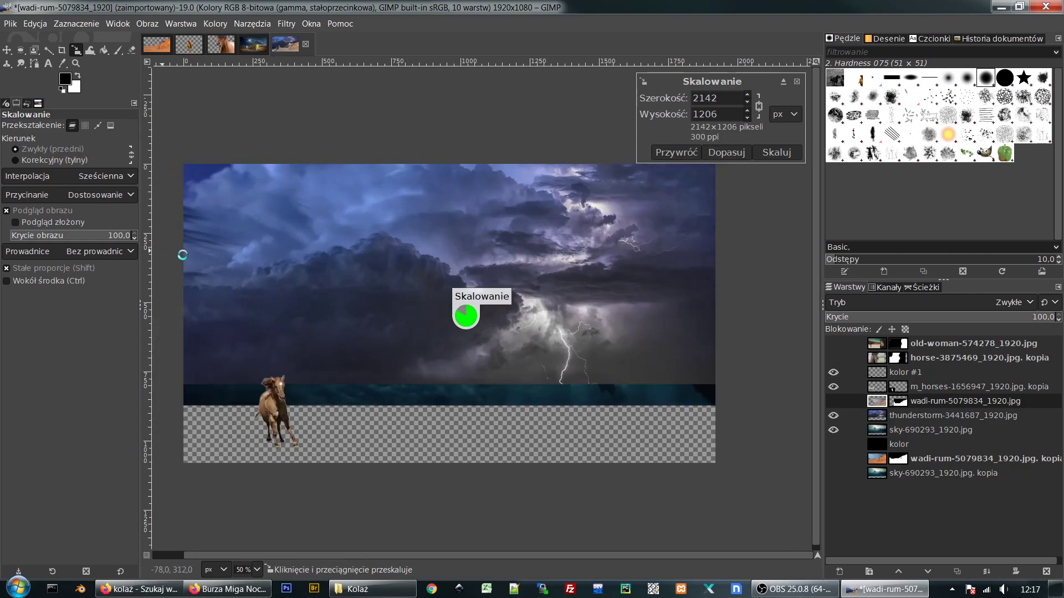